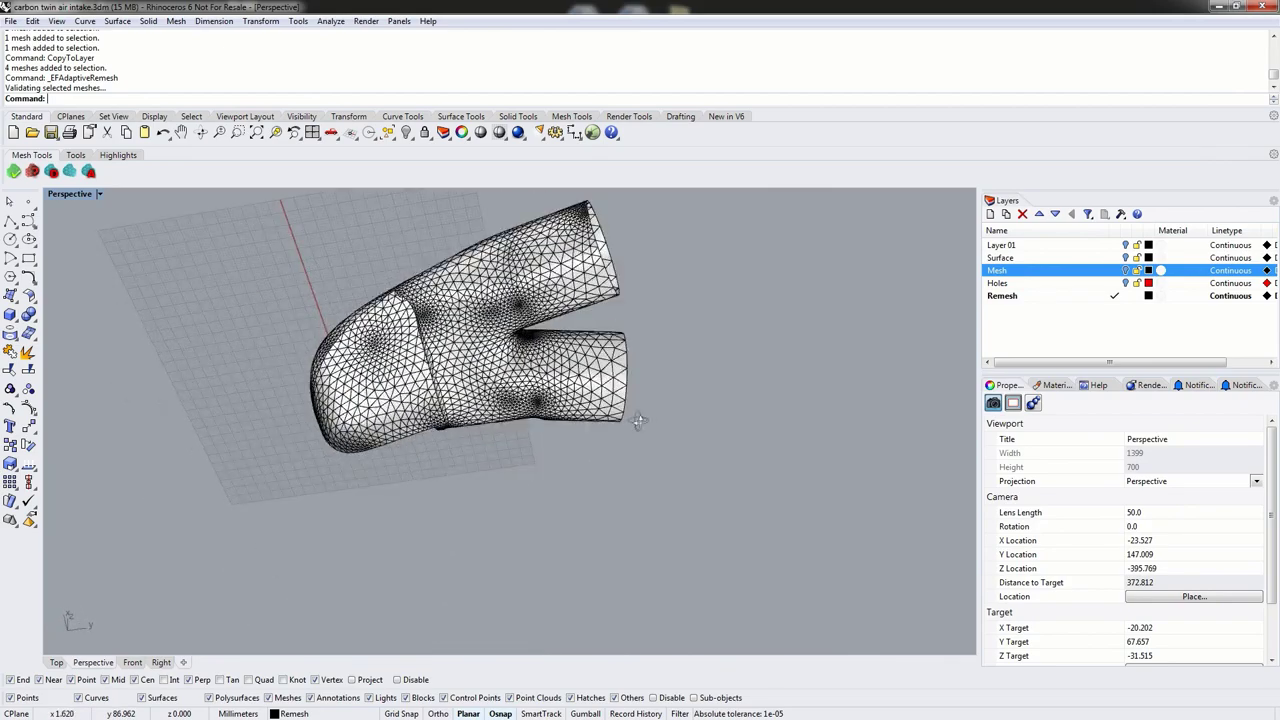
Step: Inspect the dense triangle cluster on the remeshed intake branch and undo the adaptive remesh
scroll(490, 303, up, 6)
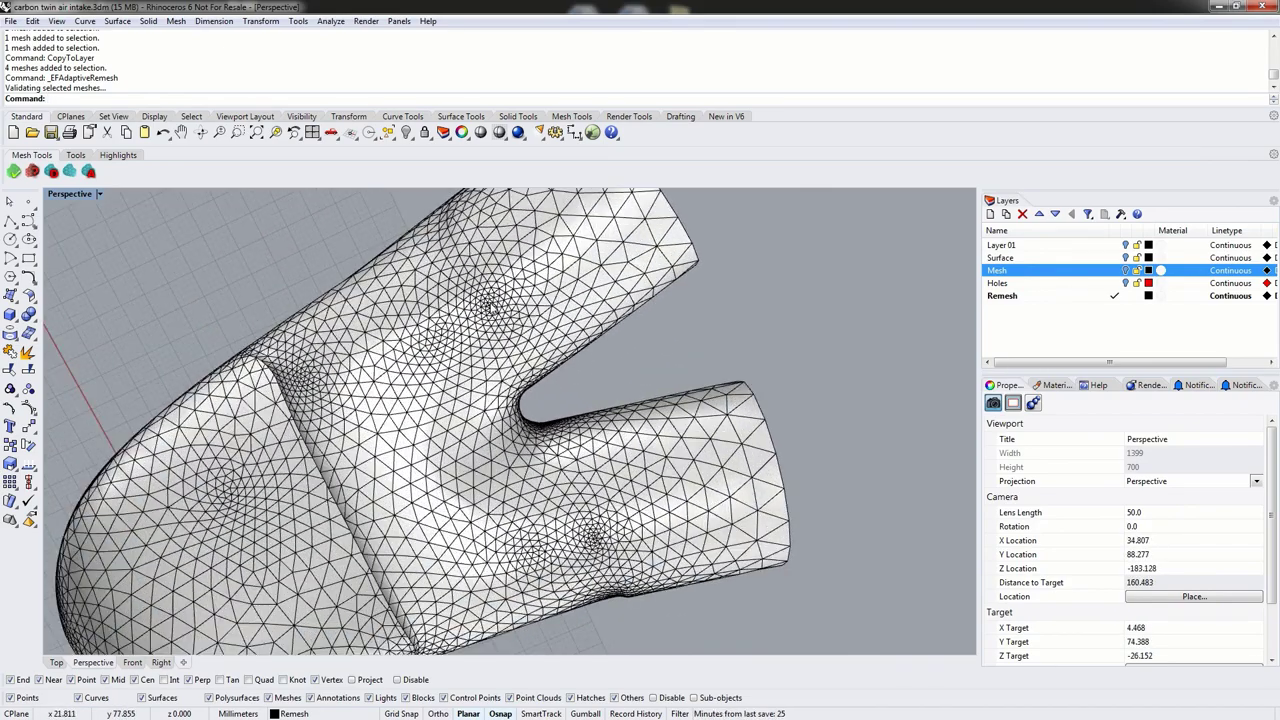
scroll(490, 303, up, 8)
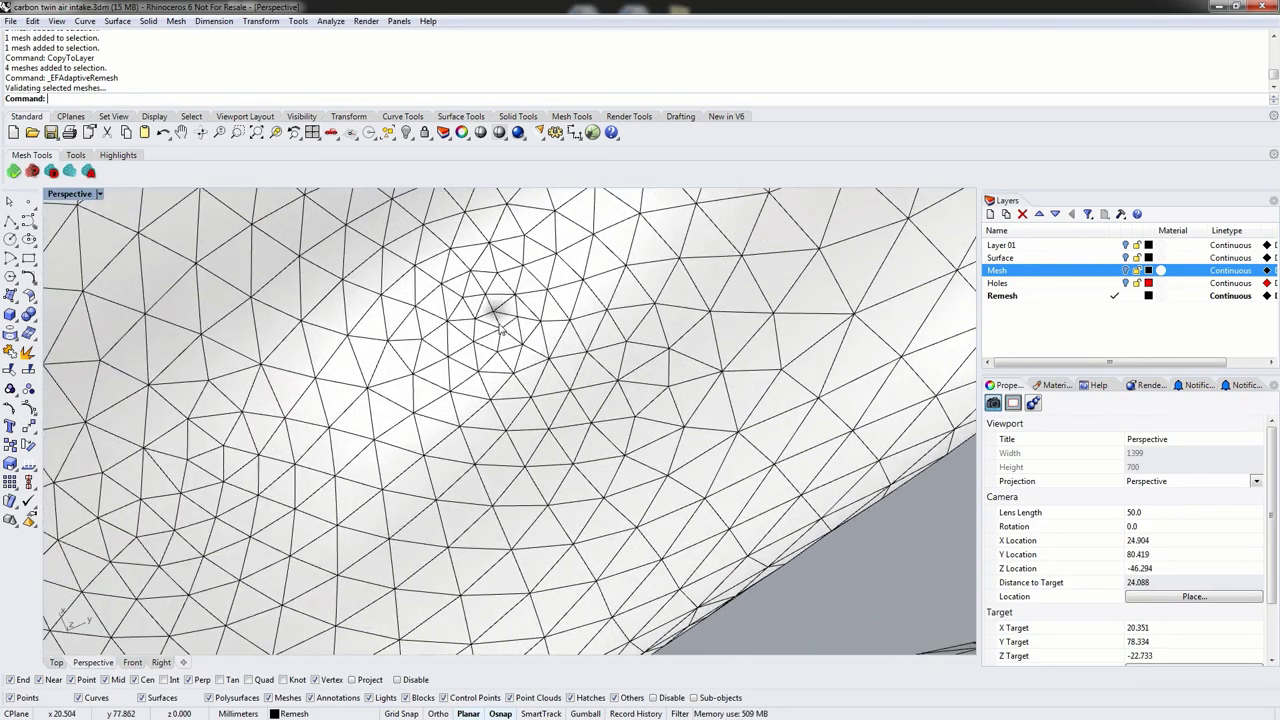
scroll(474, 312, down, 4)
scroll(474, 312, up, 6)
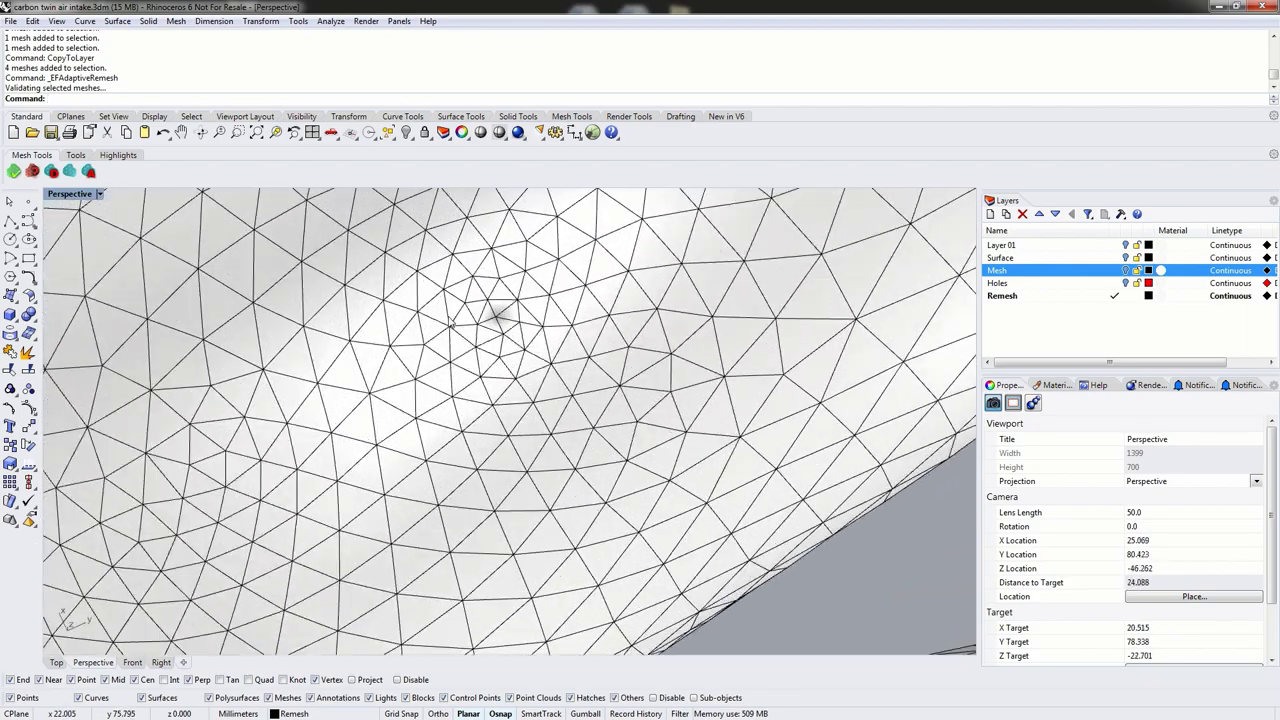
shift+right_drag(361, 328, 417, 358)
scroll(499, 373, down, 4)
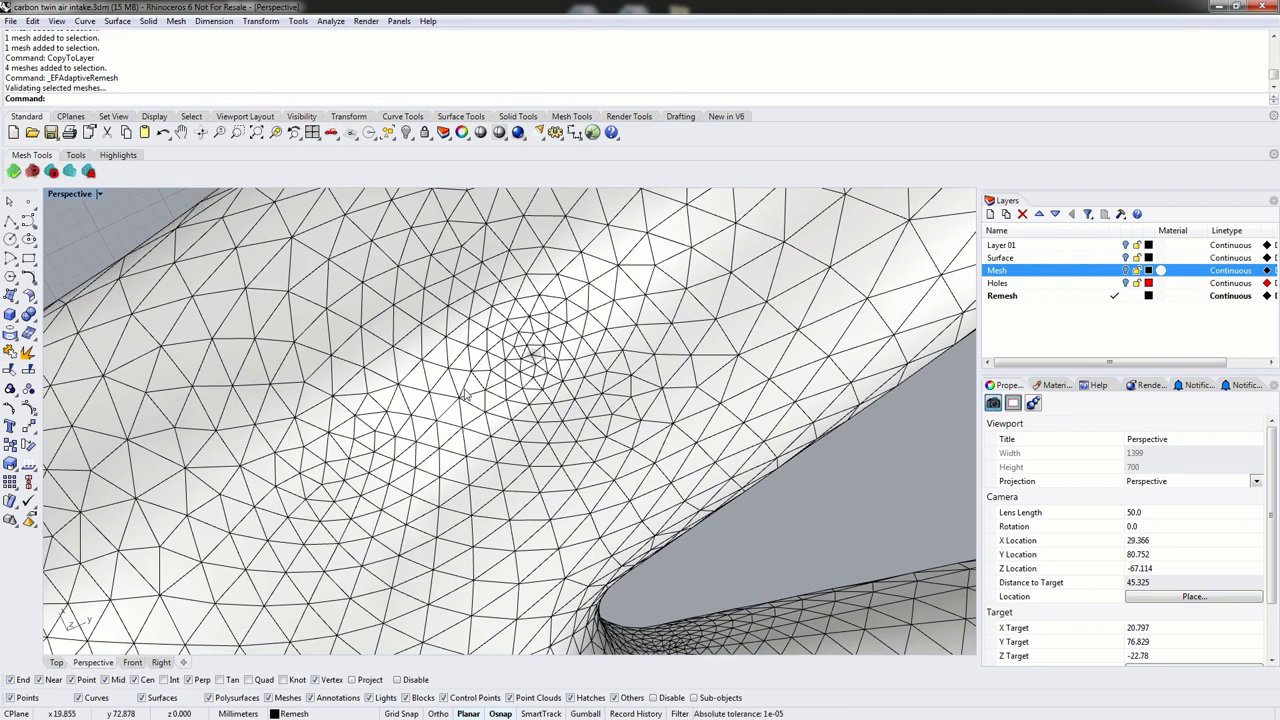
text(o)
key(Return)
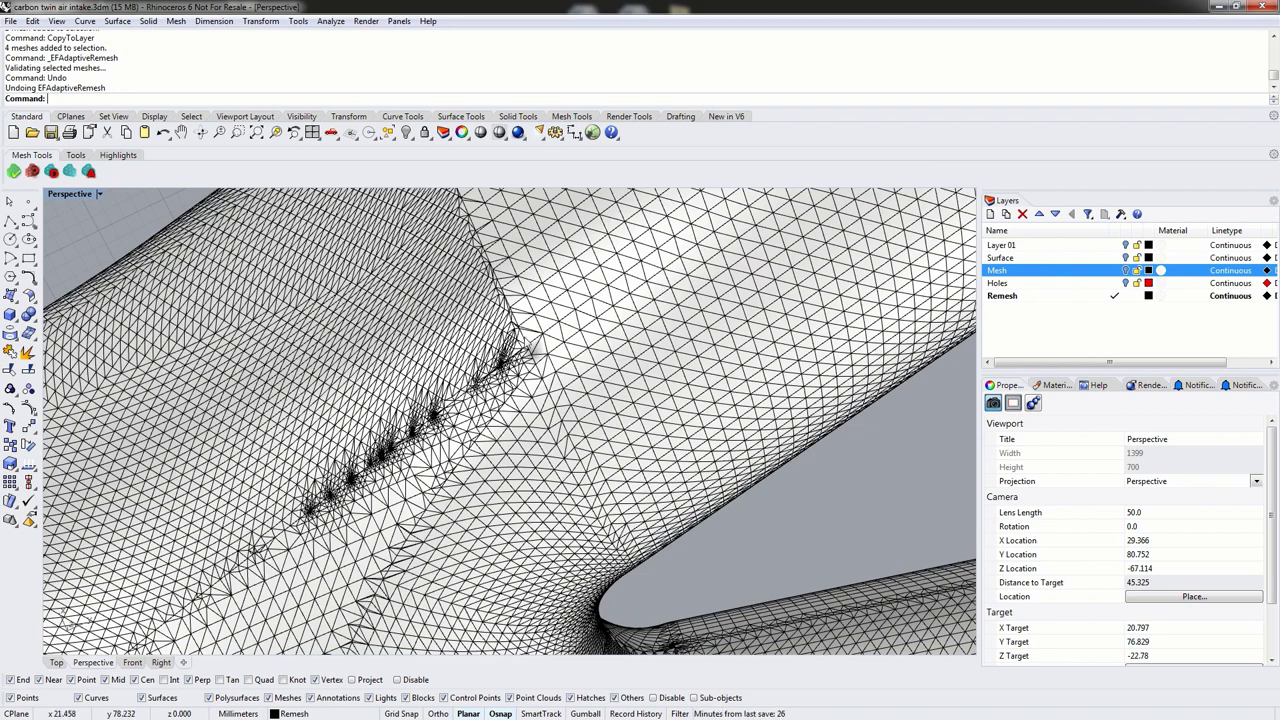
Step: Compare the shaded dimple at the patch corner with and without the adaptive remesh by redoing and undoing it
scroll(530, 355, up, 3)
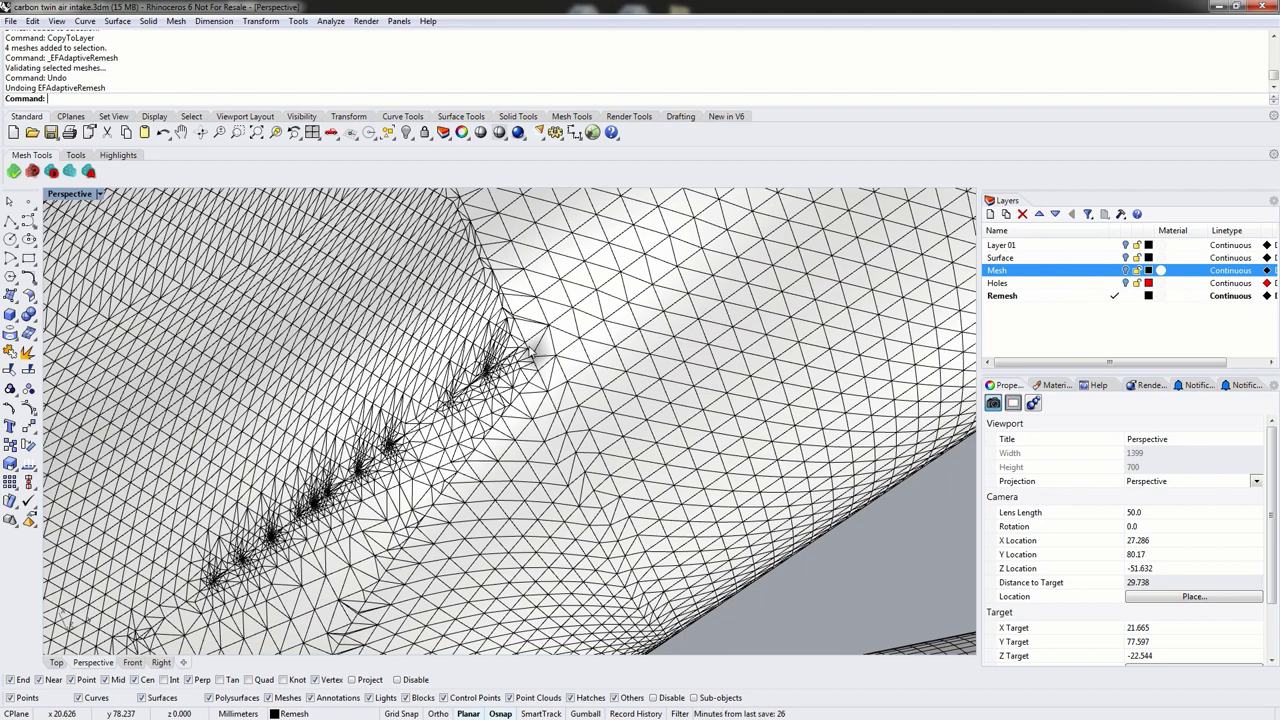
scroll(520, 372, up, 15)
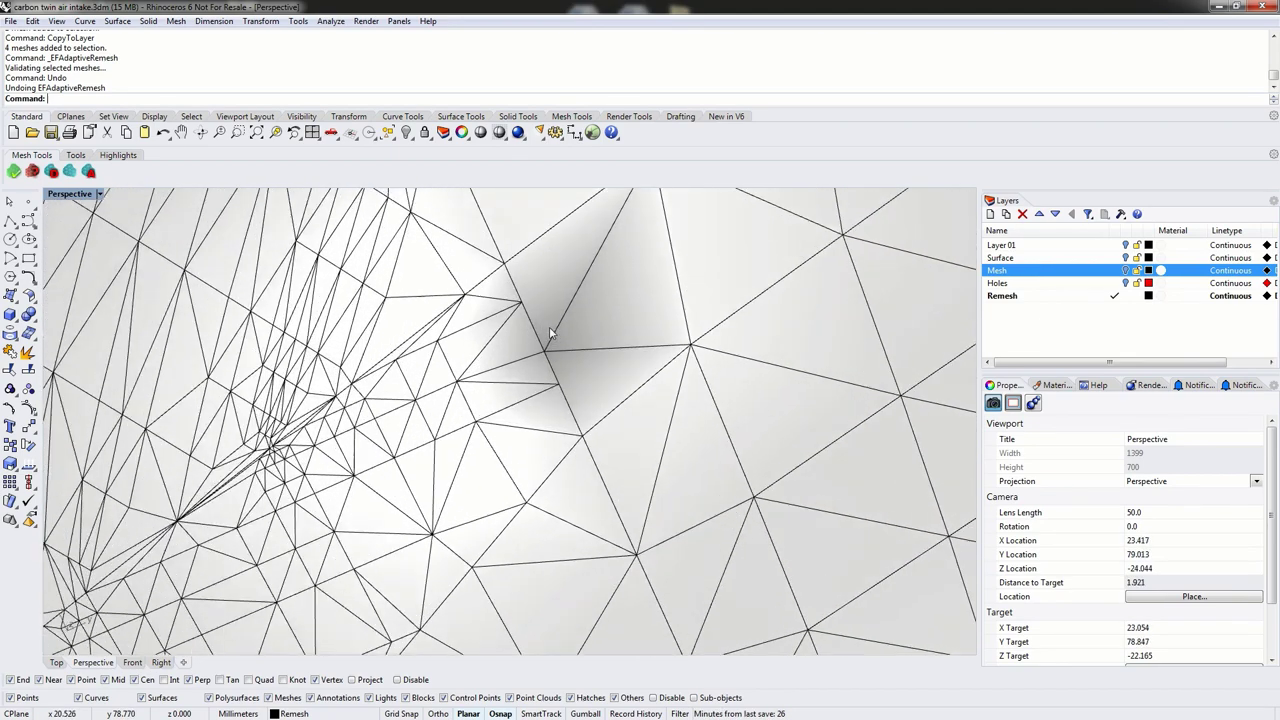
scroll(548, 316, up, 4)
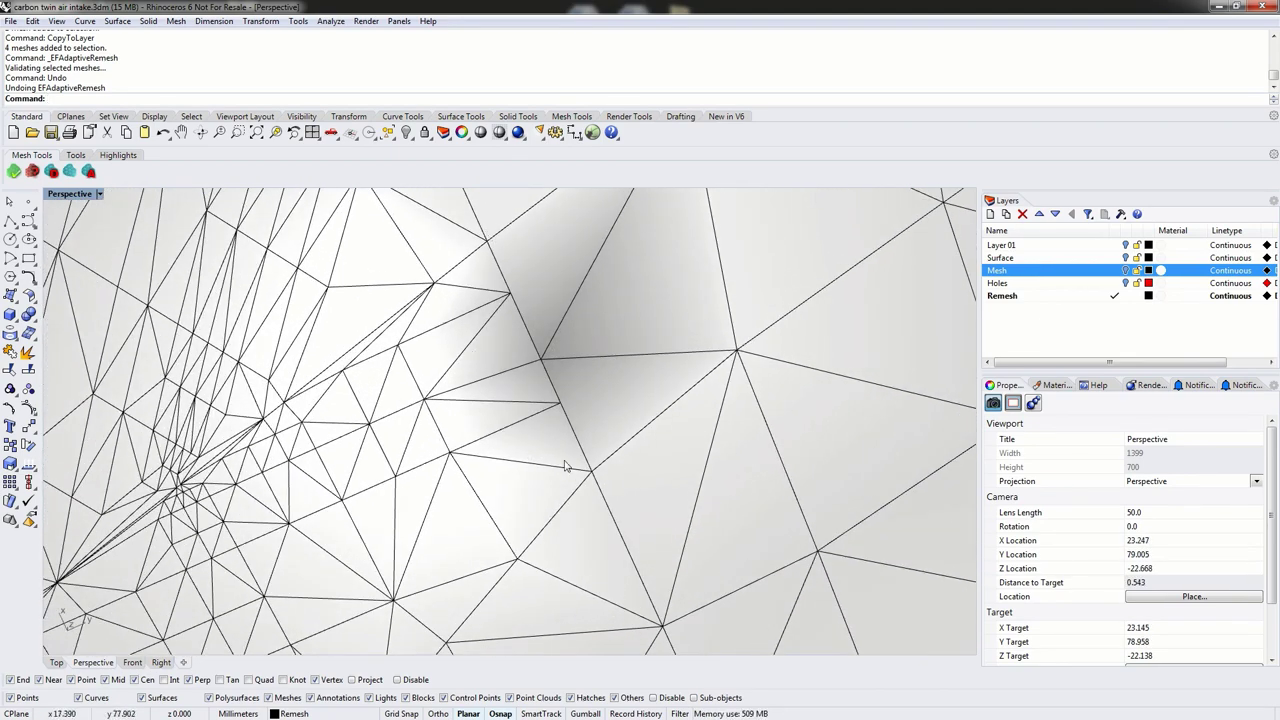
right_click(163, 135)
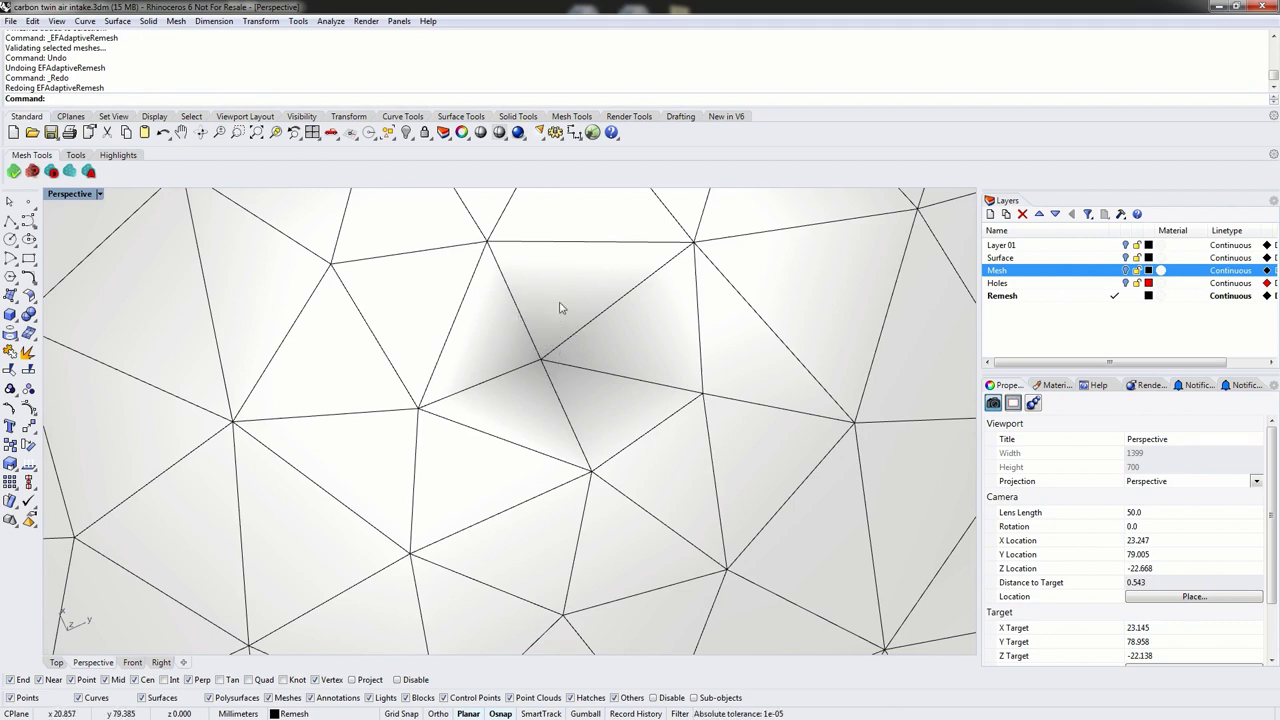
click(163, 133)
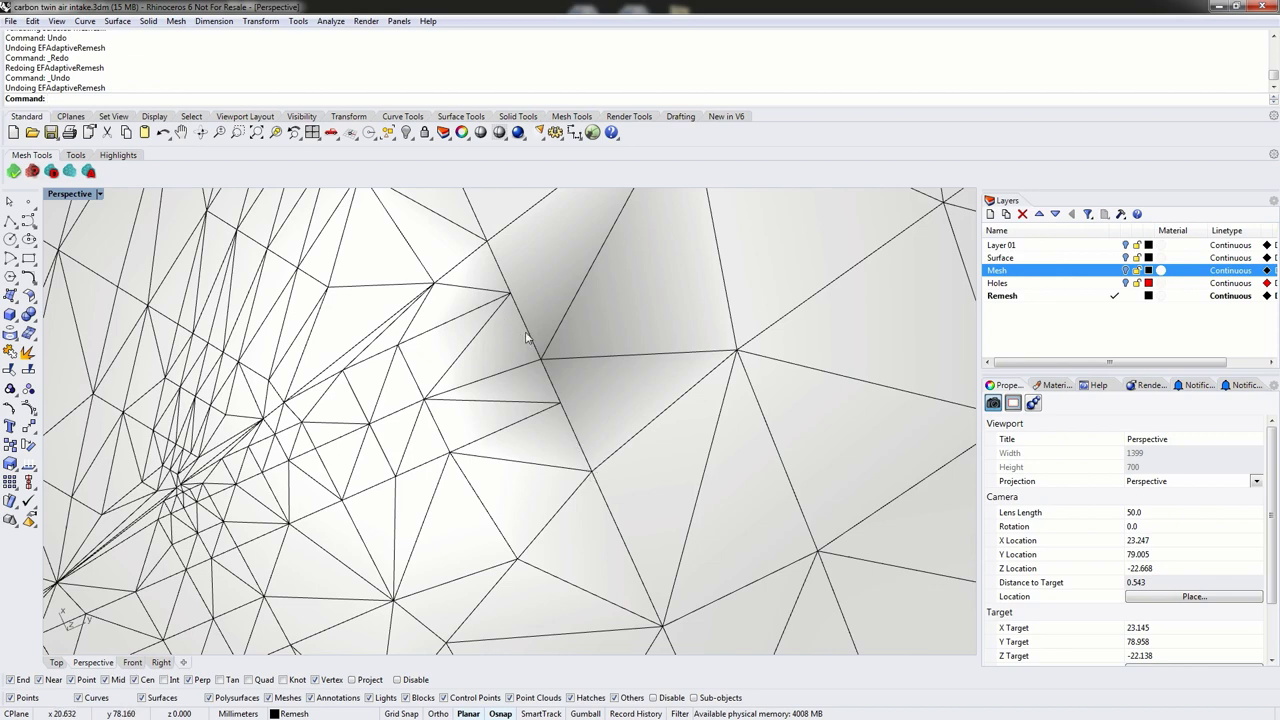
Step: Examine the row of dense vertex clusters along the seam between the mesh patches on the branch
scroll(531, 335, down, 5)
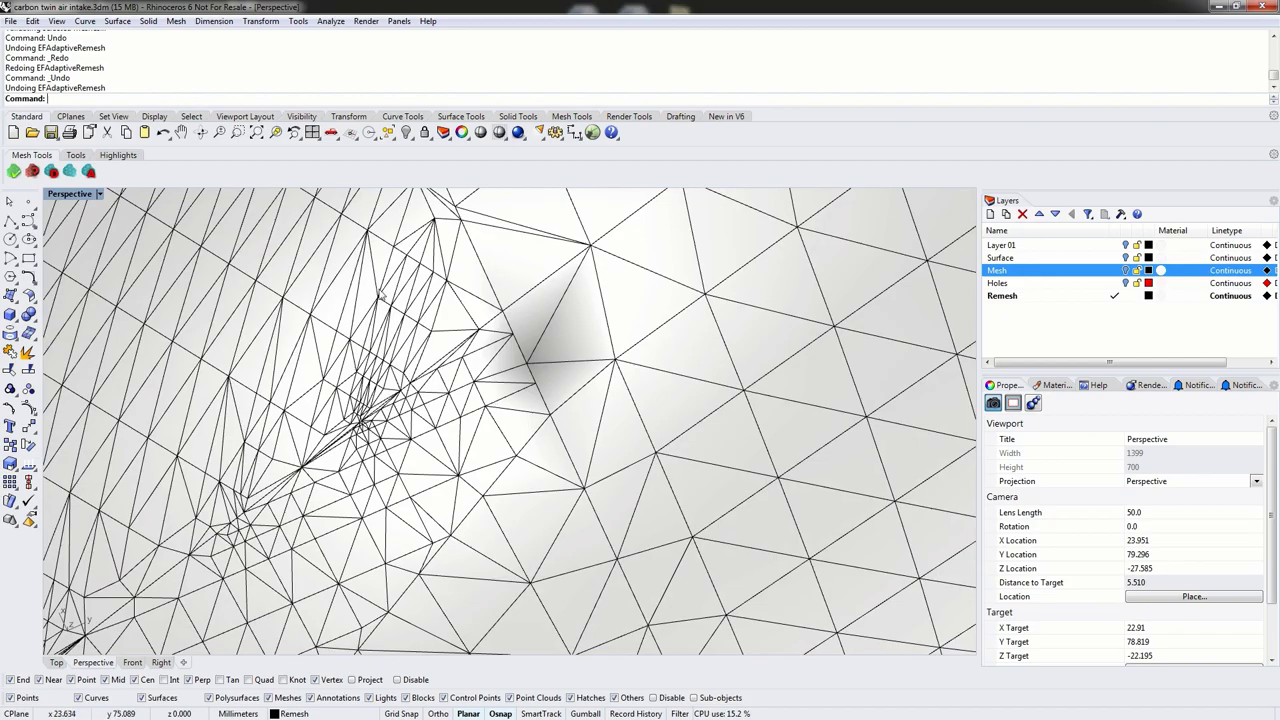
click(421, 434)
right_drag(551, 344, 315, 335)
key(Escape)
scroll(443, 280, down, 6)
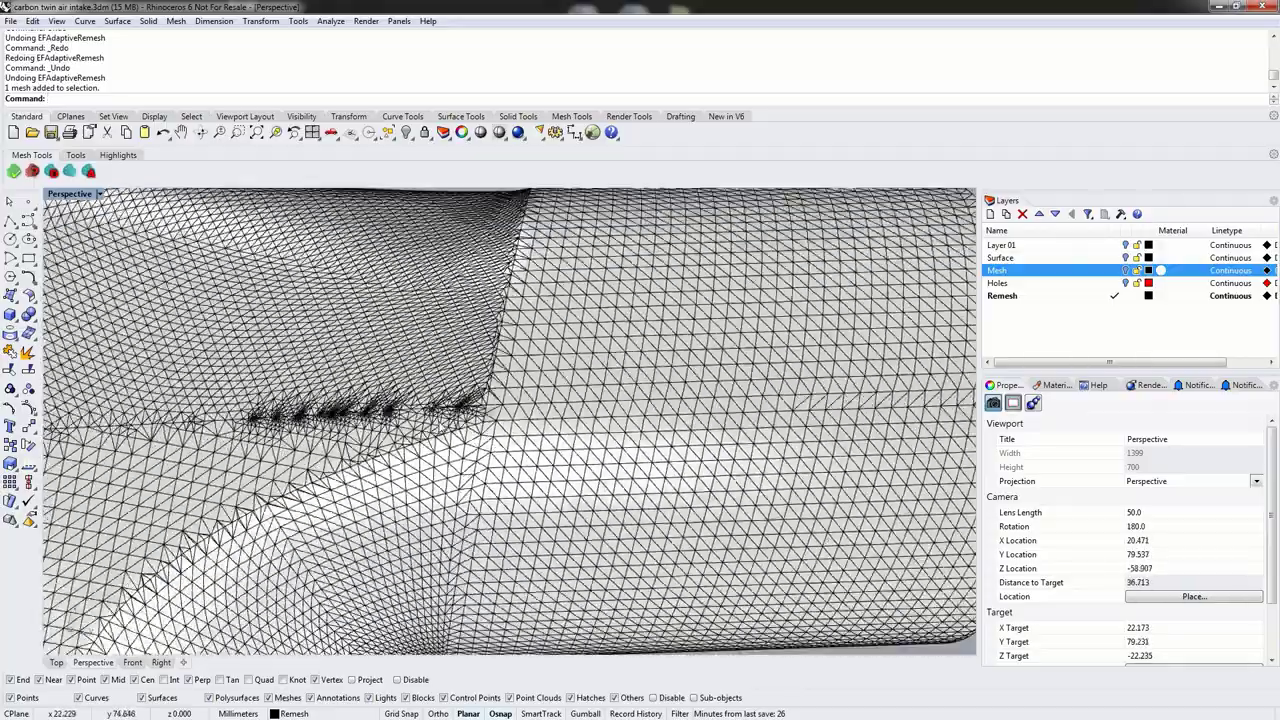
right_drag(400, 300, 468, 236)
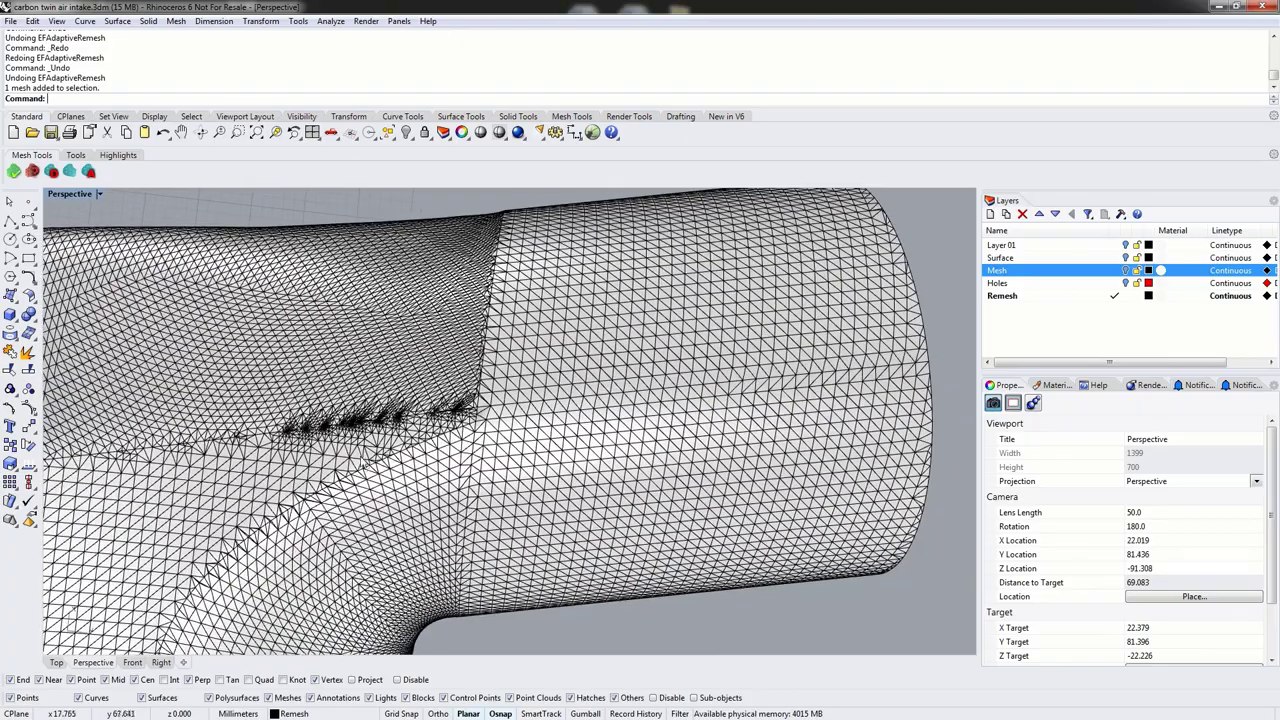
scroll(340, 423, up, 12)
right_drag(715, 345, 730, 353)
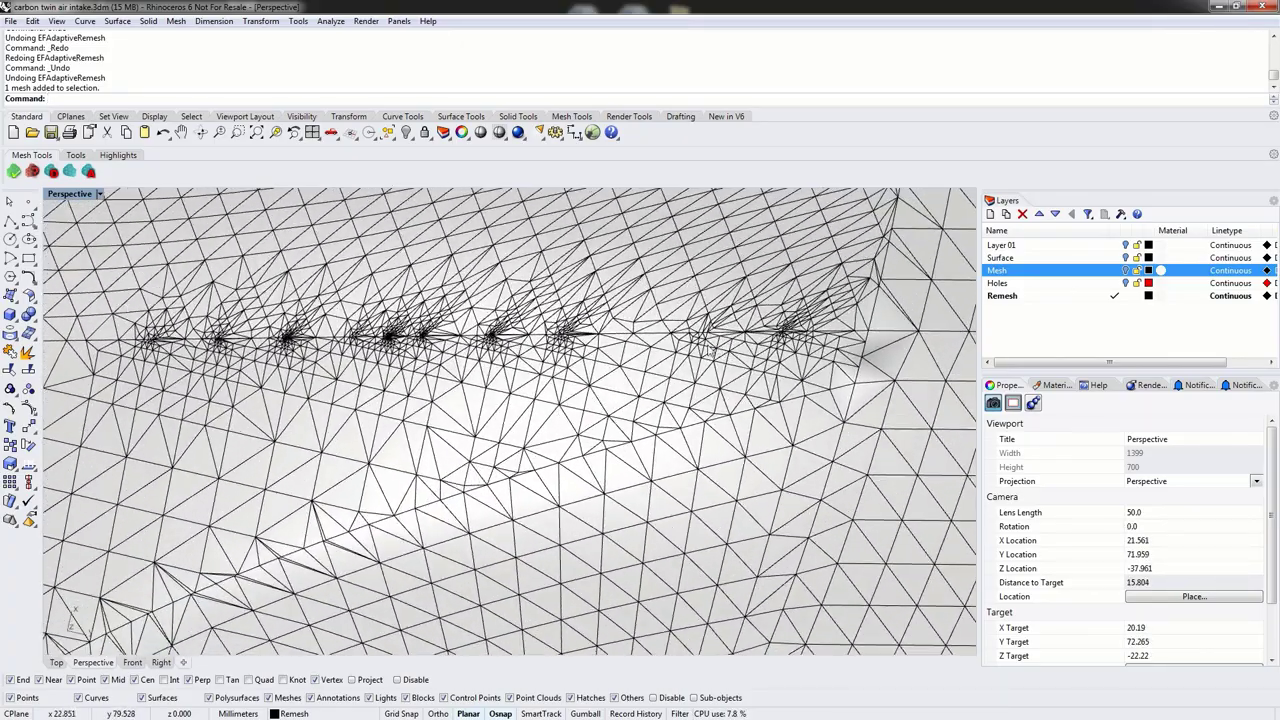
scroll(704, 355, down, 5)
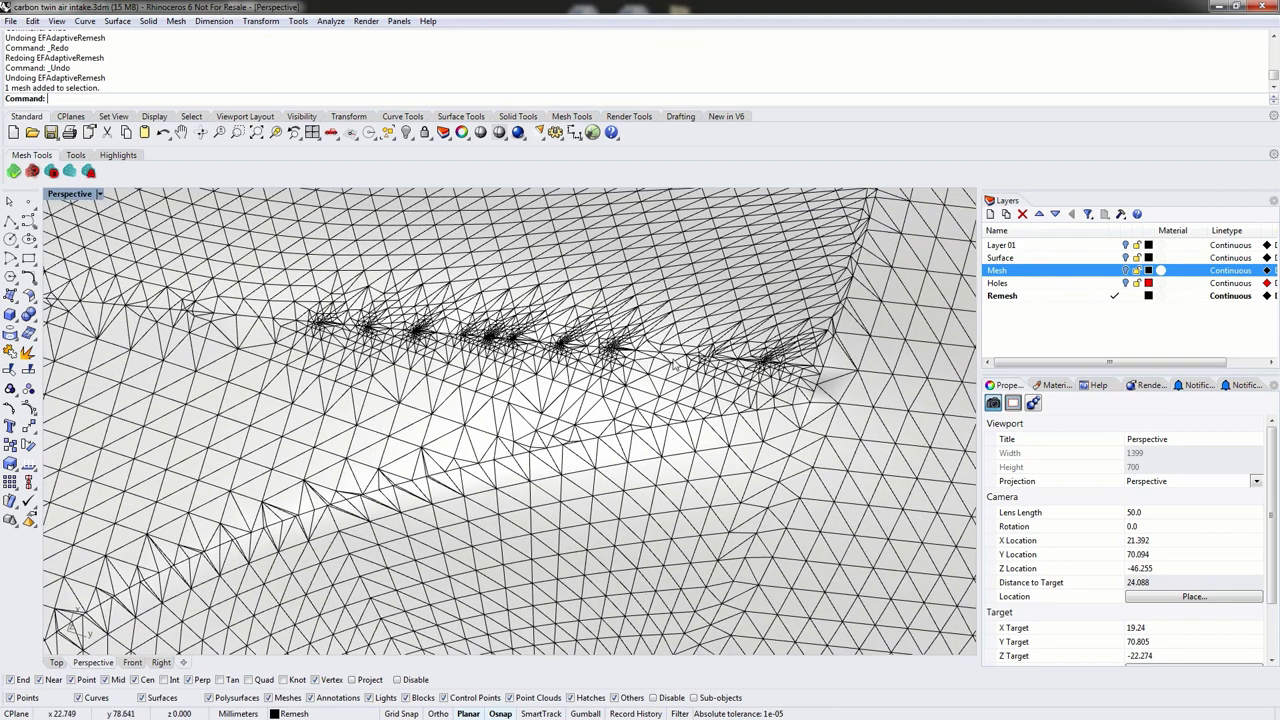
right_drag(390, 348, 463, 430)
right_drag(427, 485, 384, 340)
Step: Turn on the vertex control points of the mesh with the dense seam clusters
click(511, 372)
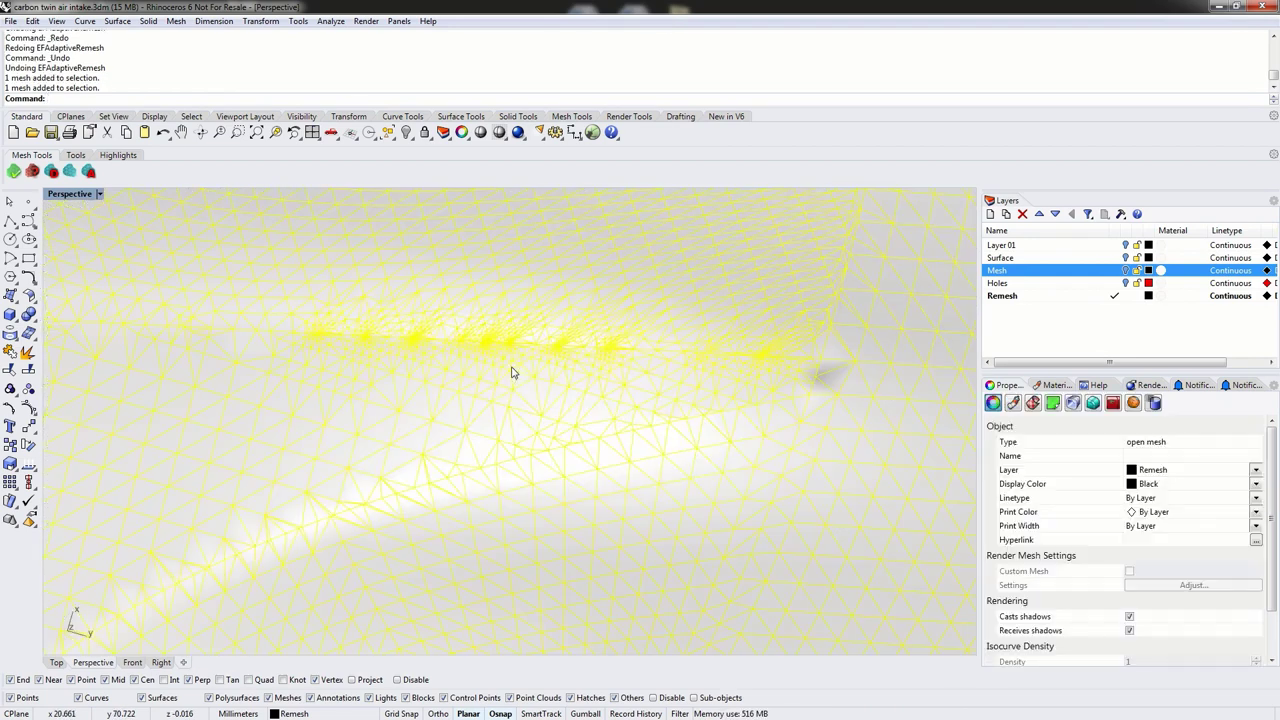
text(ointon)
key(Return)
text(PointsOn)
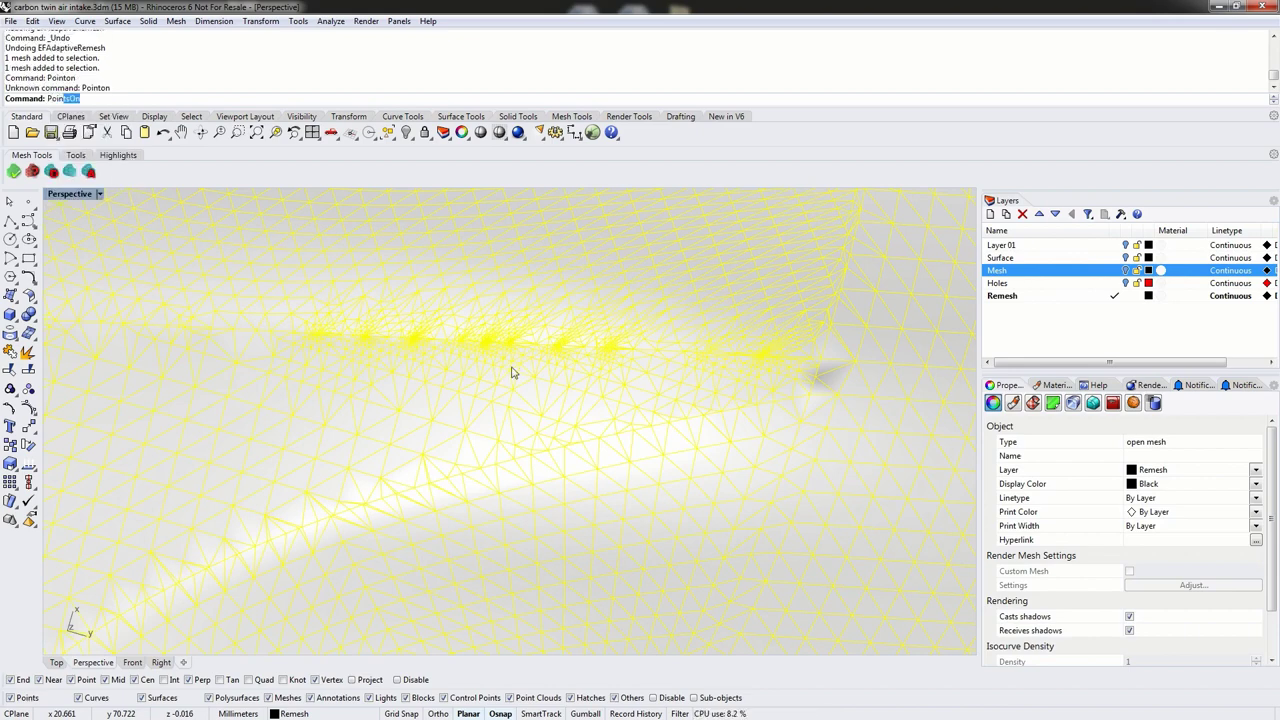
key(Return)
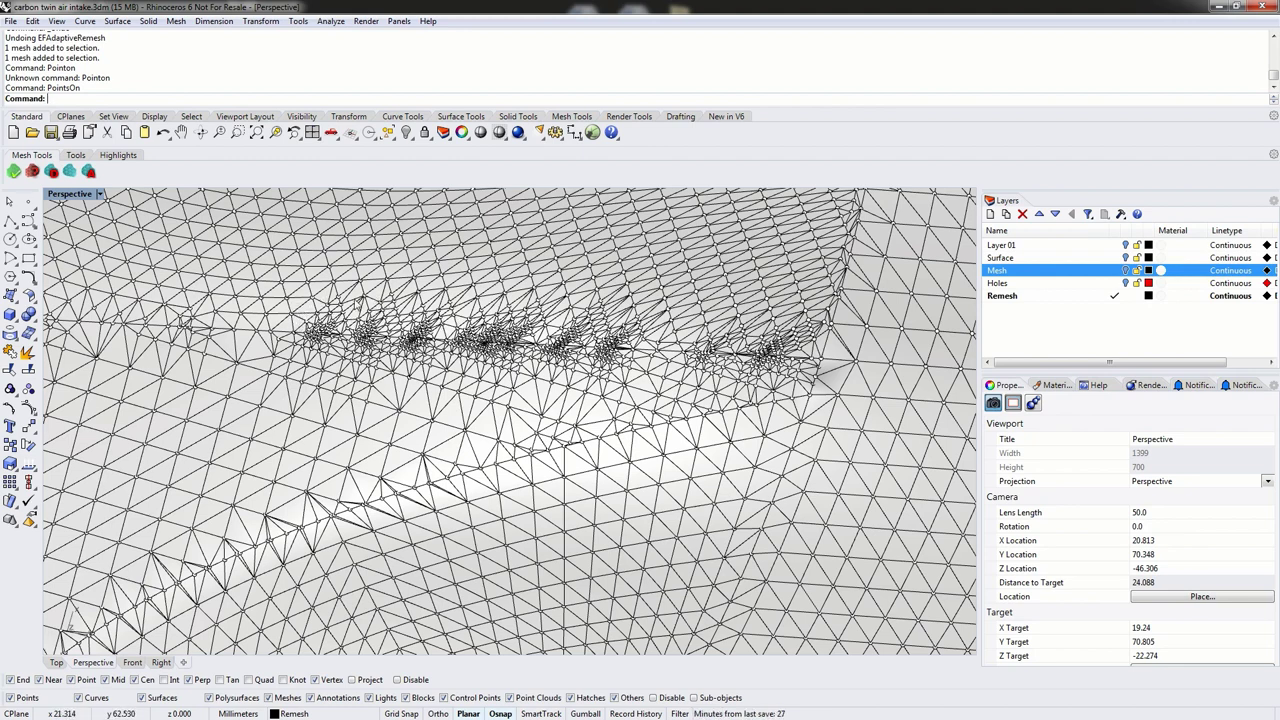
Step: Delete the band of mesh points covering the dense clusters along the seam and turn the control points off
drag(271, 280, 826, 398)
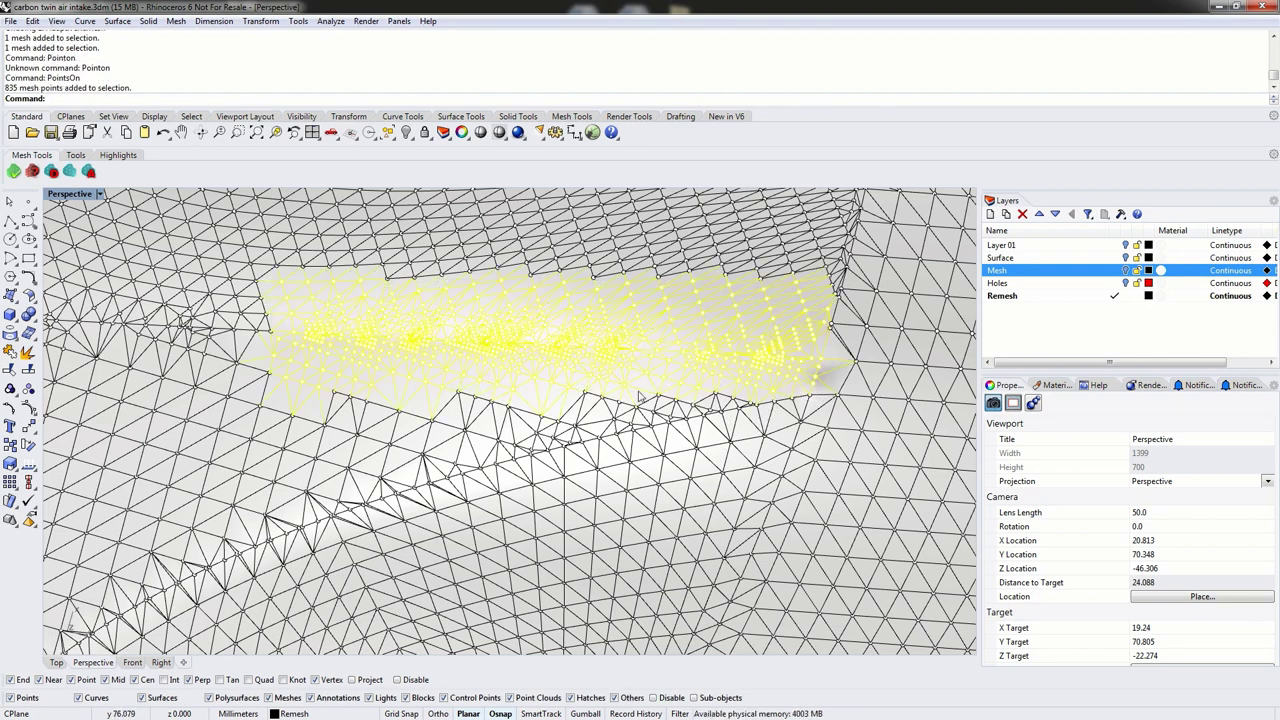
right_drag(557, 435, 600, 200)
key(Delete)
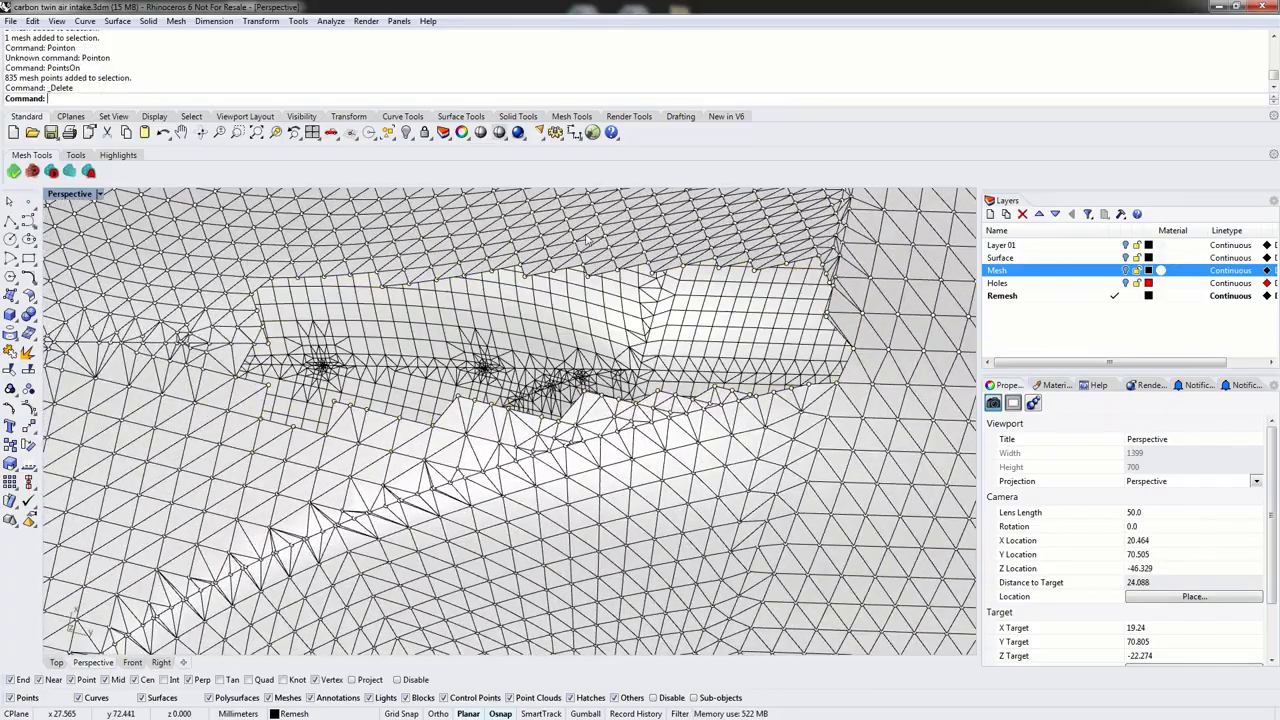
key(Escape)
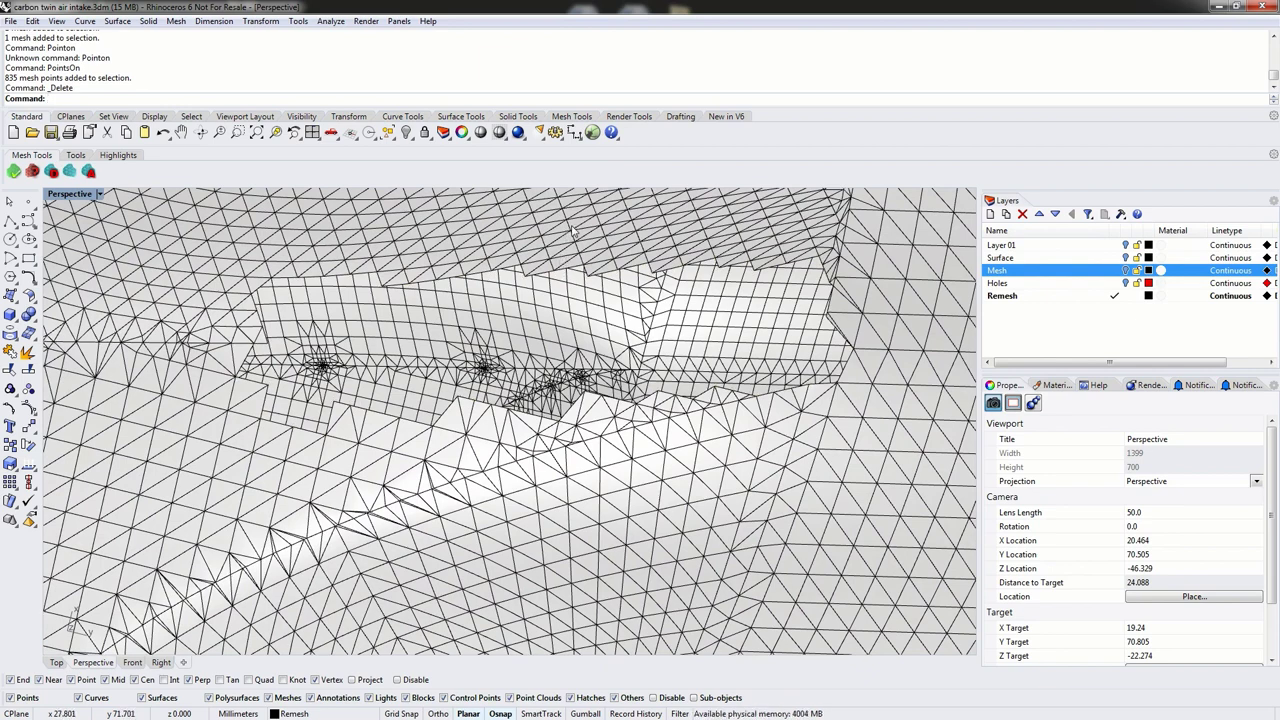
Step: Fill the hole left along the seam with FillMeshHole, keeping JoinMesh set to Yes, and check the patch
text(FillMeshHole)
key(Return)
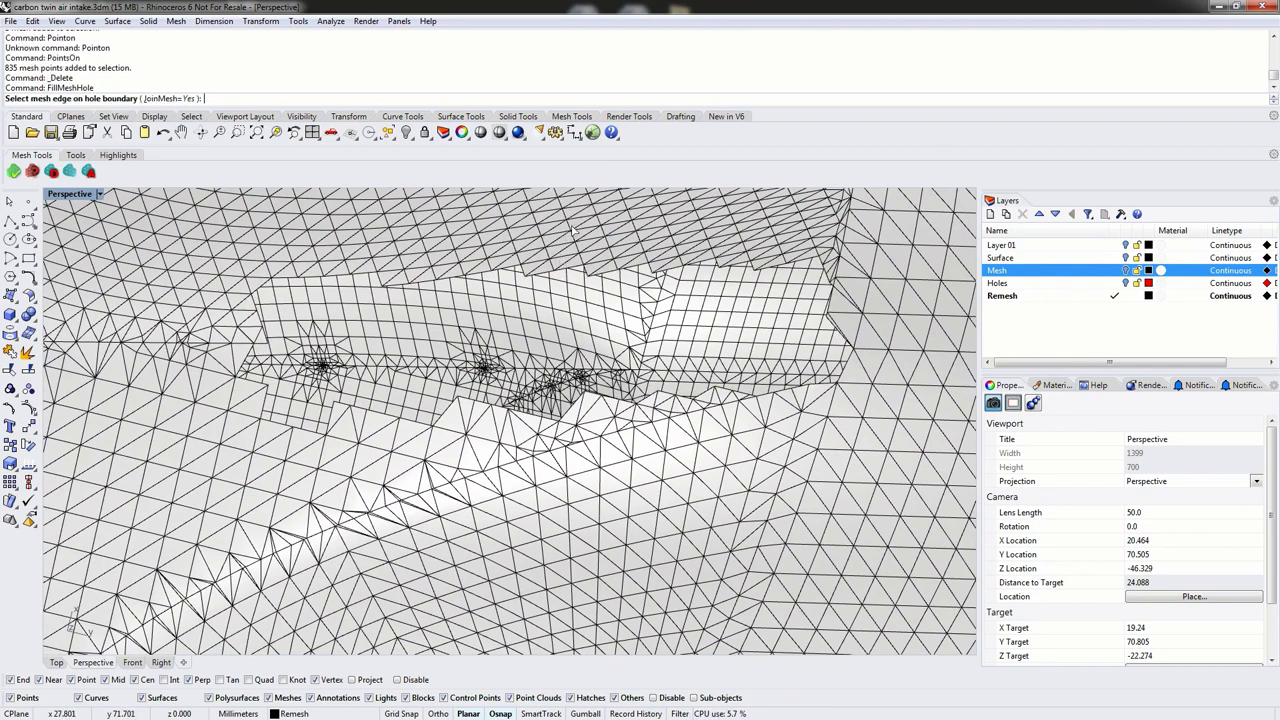
click(541, 270)
right_drag(619, 403, 588, 292)
right_drag(685, 449, 278, 296)
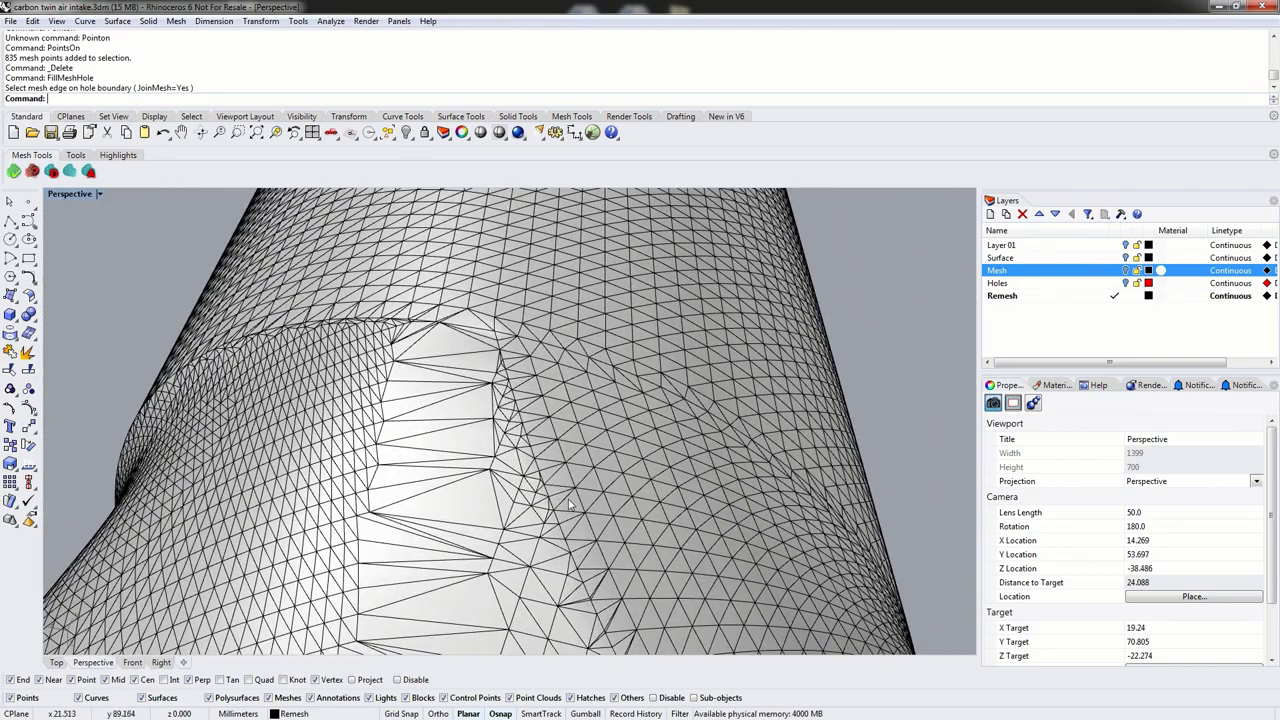
Step: Weld the repaired mesh with an angle tolerance of 180
click(510, 492)
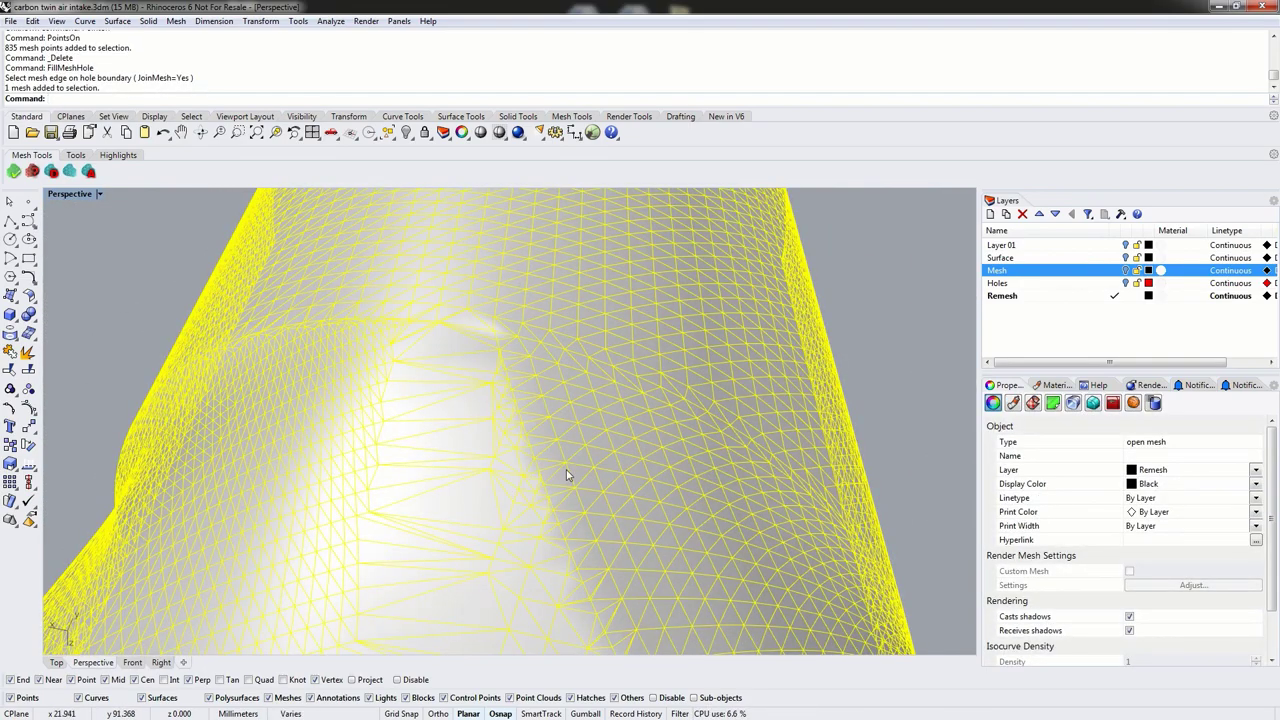
right_drag(497, 470, 550, 455)
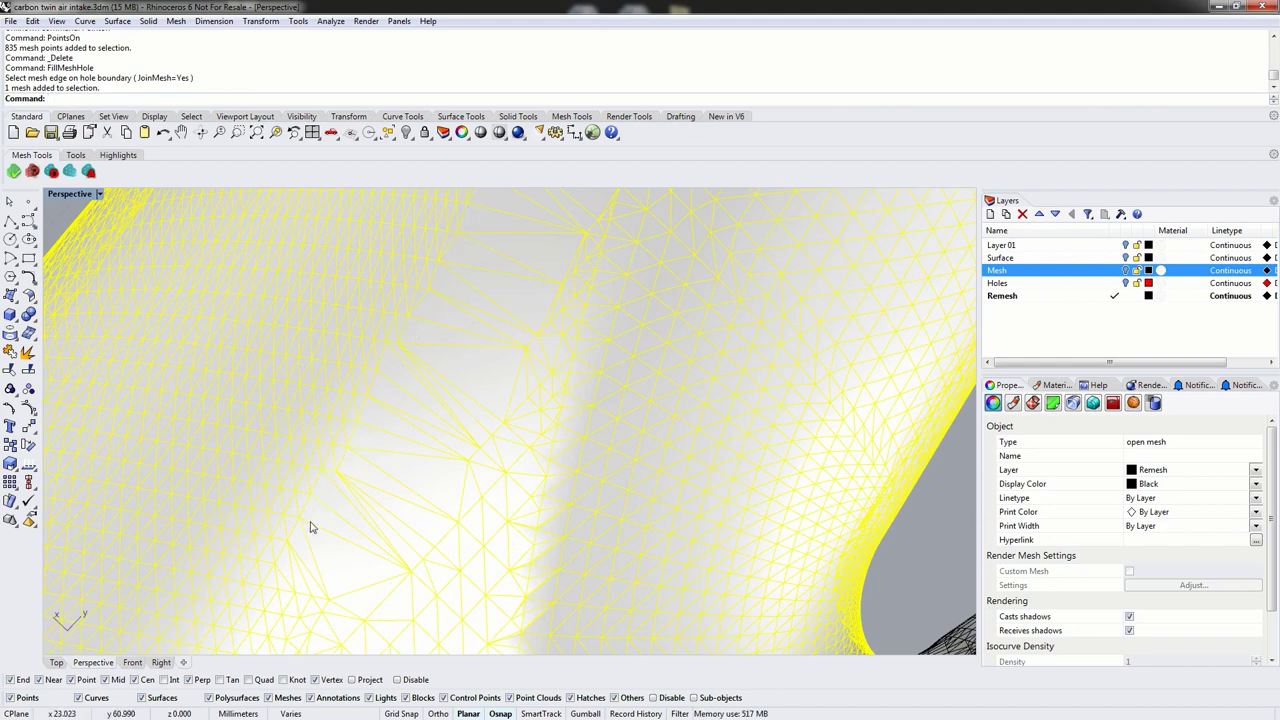
text(ld)
key(Return)
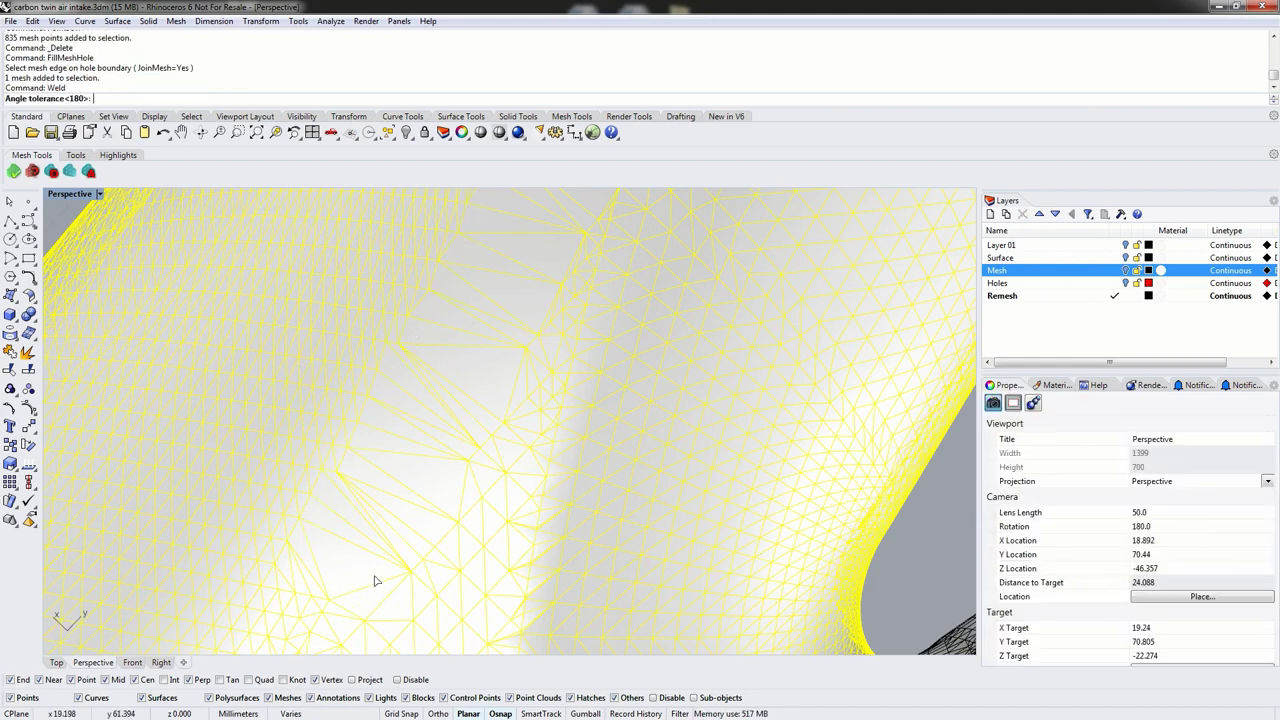
key(Return)
Step: Select all the intake meshes and start EFAdaptiveRemesh on them
scroll(580, 428, down, 15)
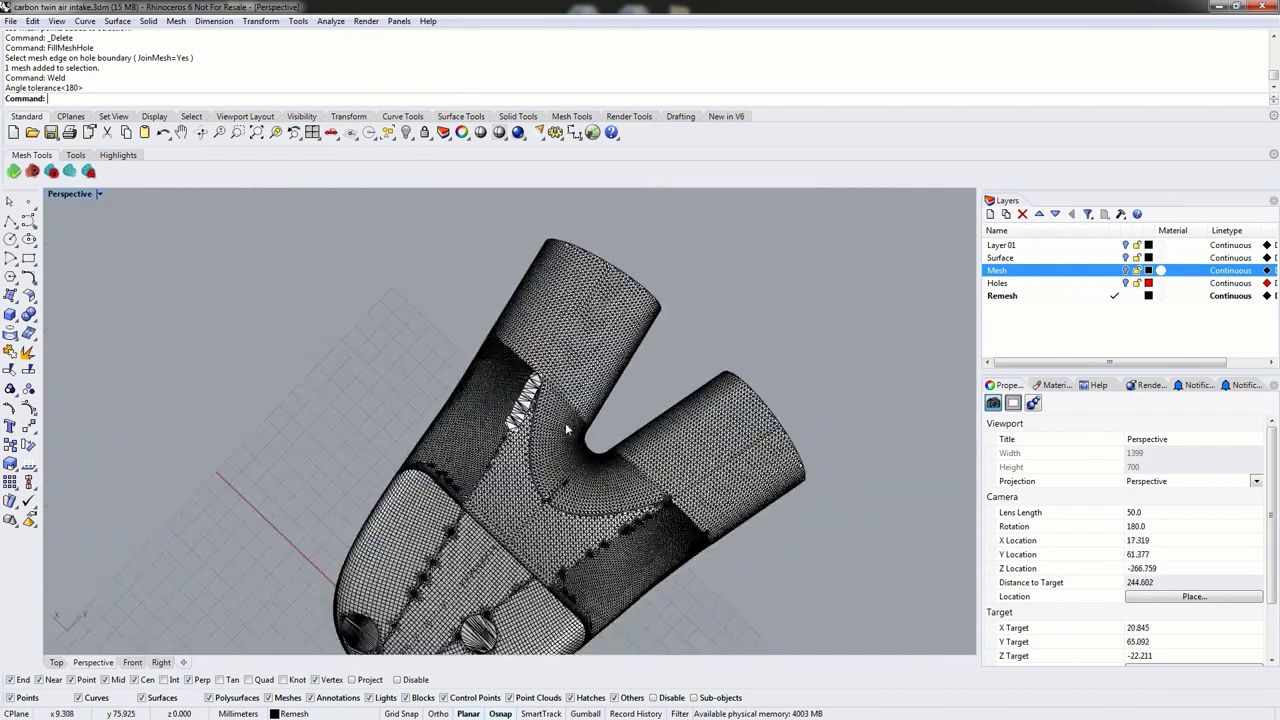
scroll(580, 428, up, 5)
scroll(580, 428, down, 5)
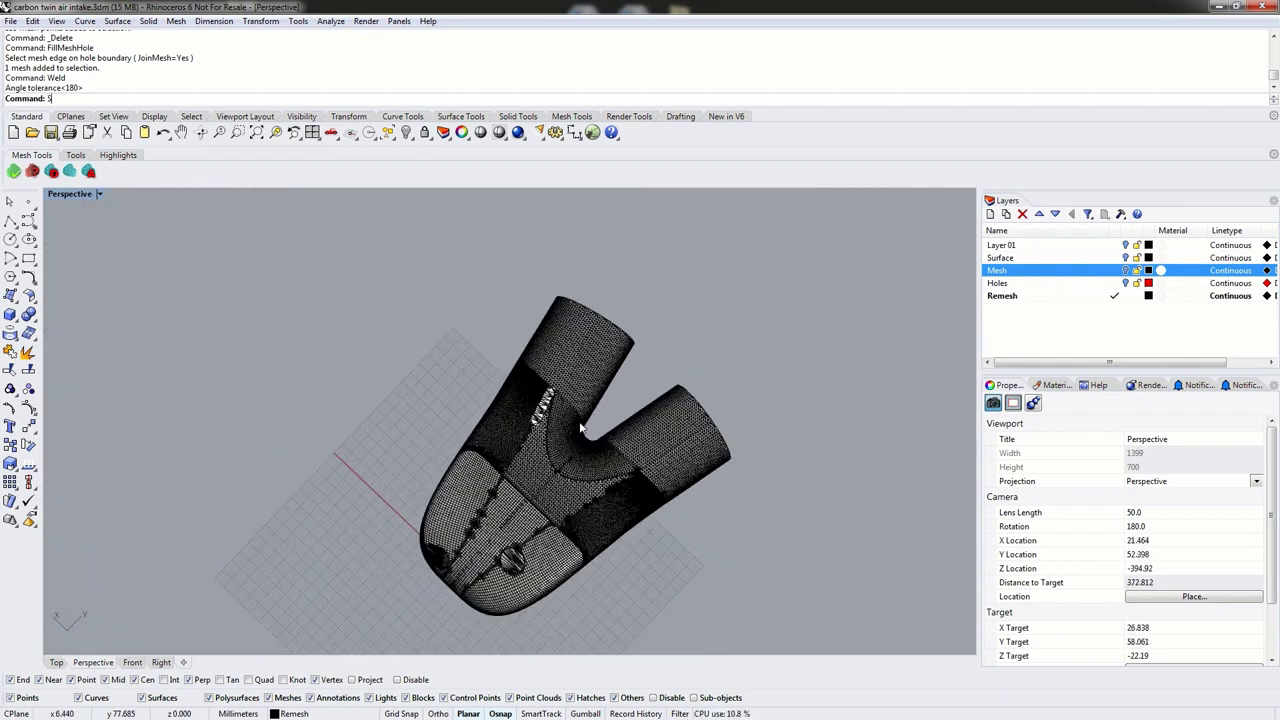
key(Return)
text(EFAd)
key(Return)
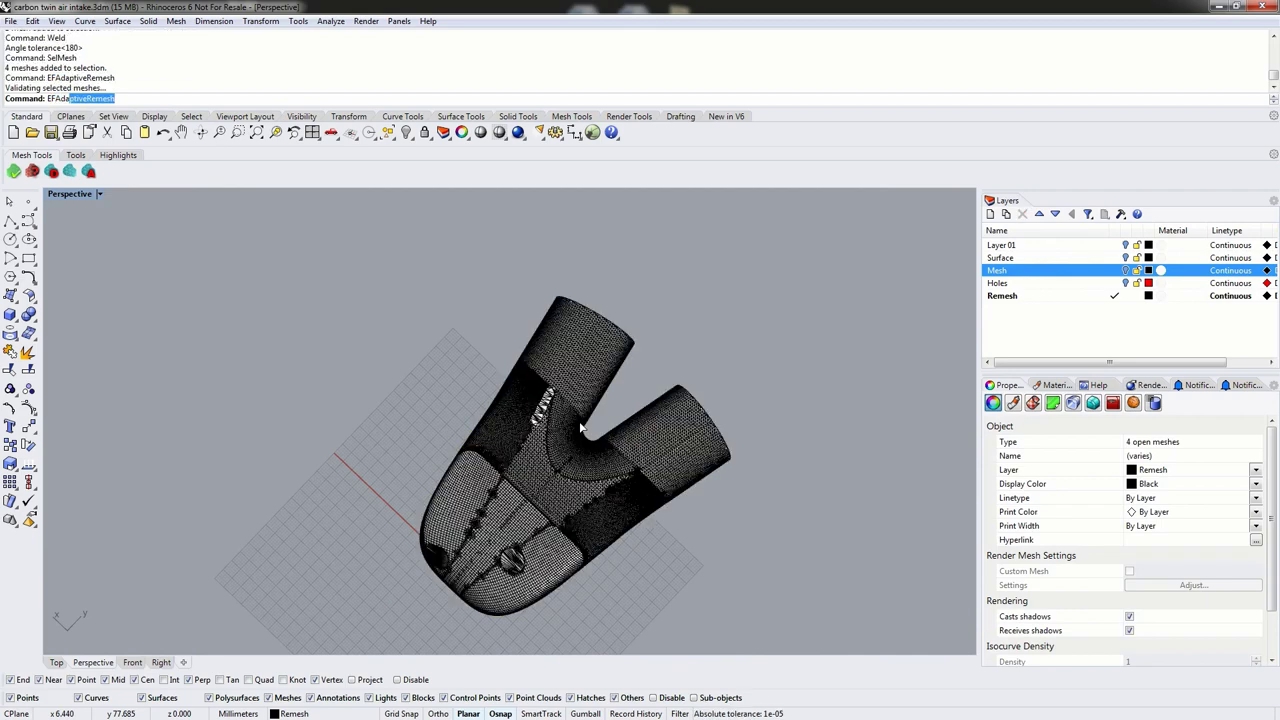
key(Return)
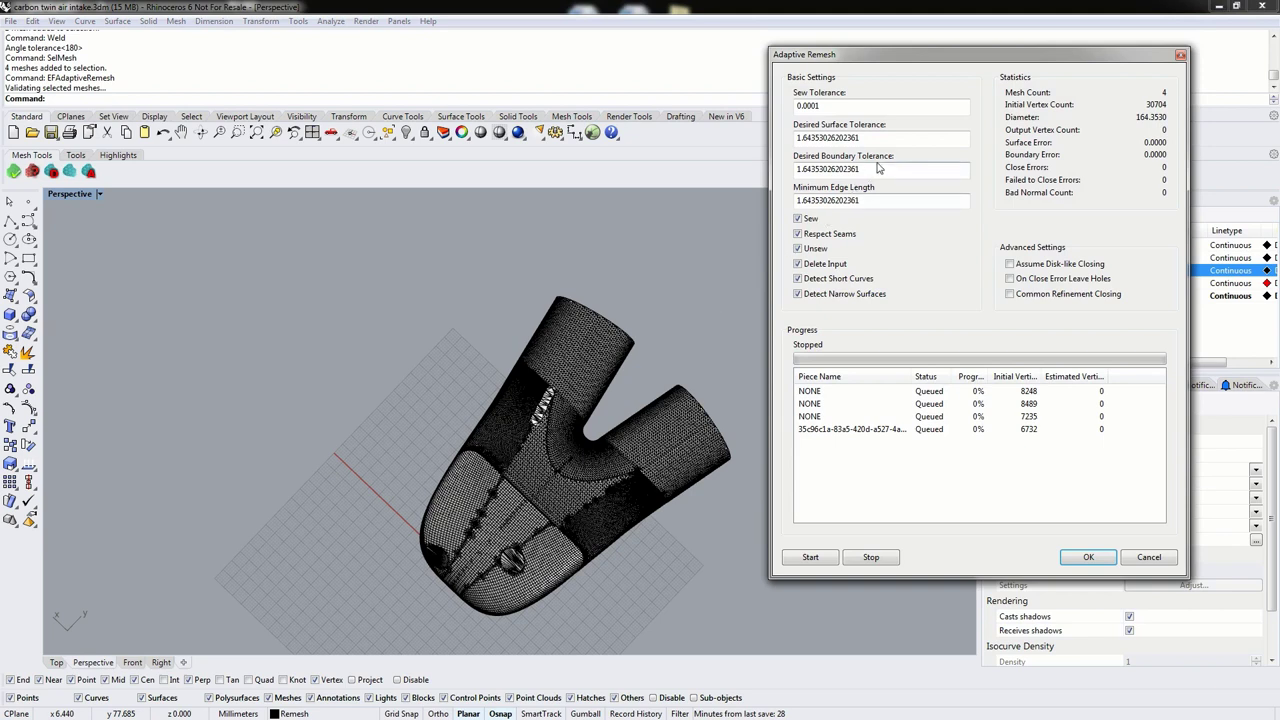
Step: Set the desired surface tolerance, desired boundary tolerance and minimum edge length to 0.7 and run the adaptive remesh
drag(894, 140, 727, 140)
key(BackSpace)
text(.7)
drag(870, 170, 798, 170)
text(.7)
drag(893, 200, 796, 233)
key(BackSpace)
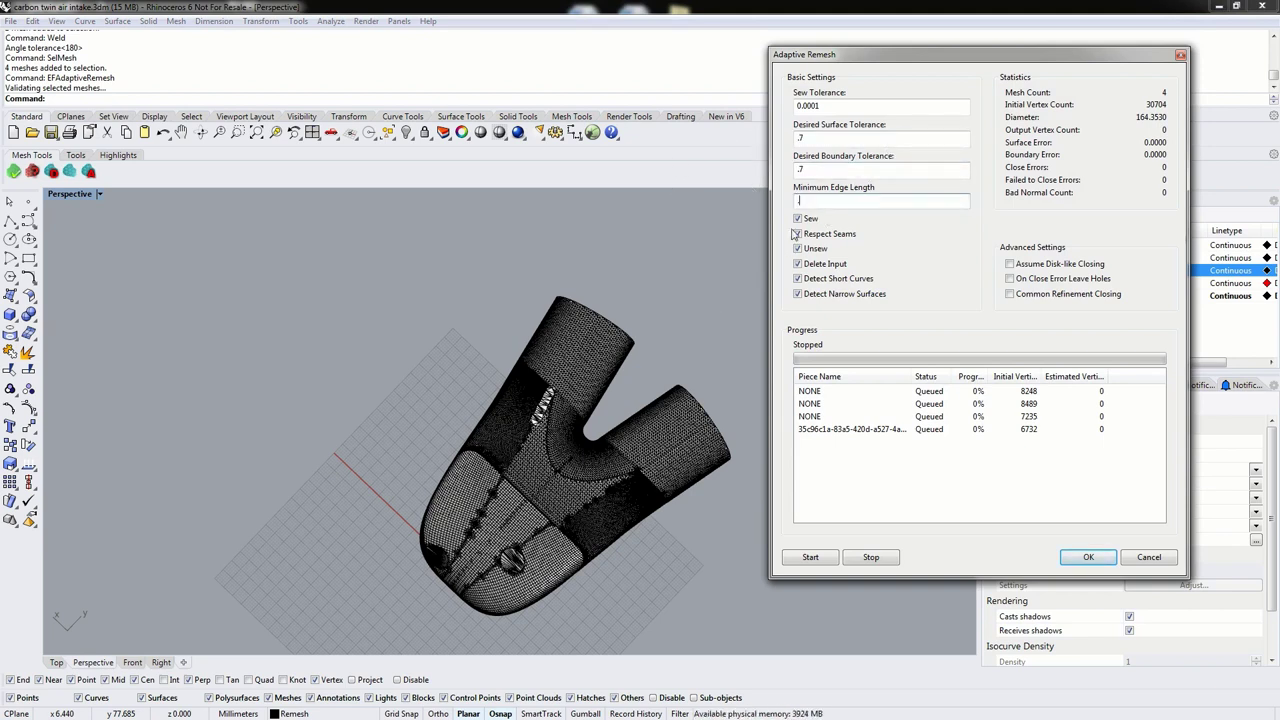
click(816, 556)
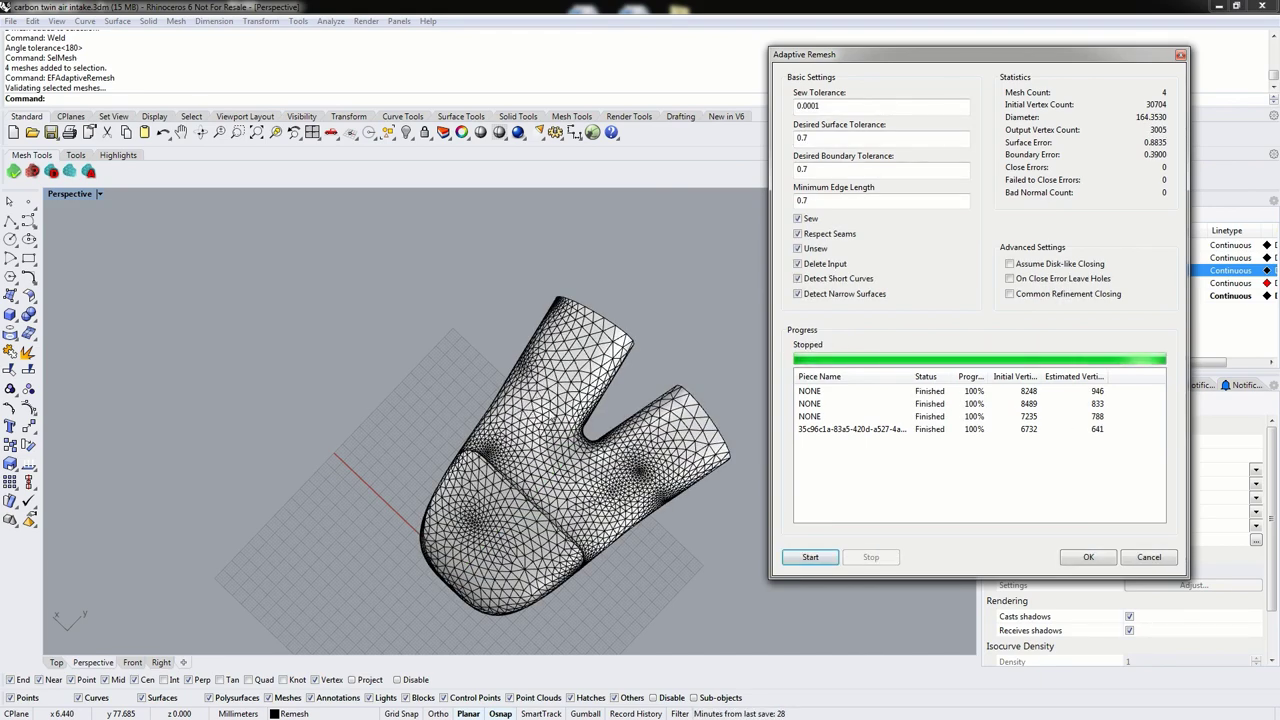
Step: Accept the adaptive remesh, inspect the cluster on the other branch, and undo the remesh to view the original seam there
click(1086, 556)
mouse_move(703, 561)
right_down()
mouse_move(664, 560)
mouse_move(705, 560)
right_up()
scroll(705, 560, up, 15)
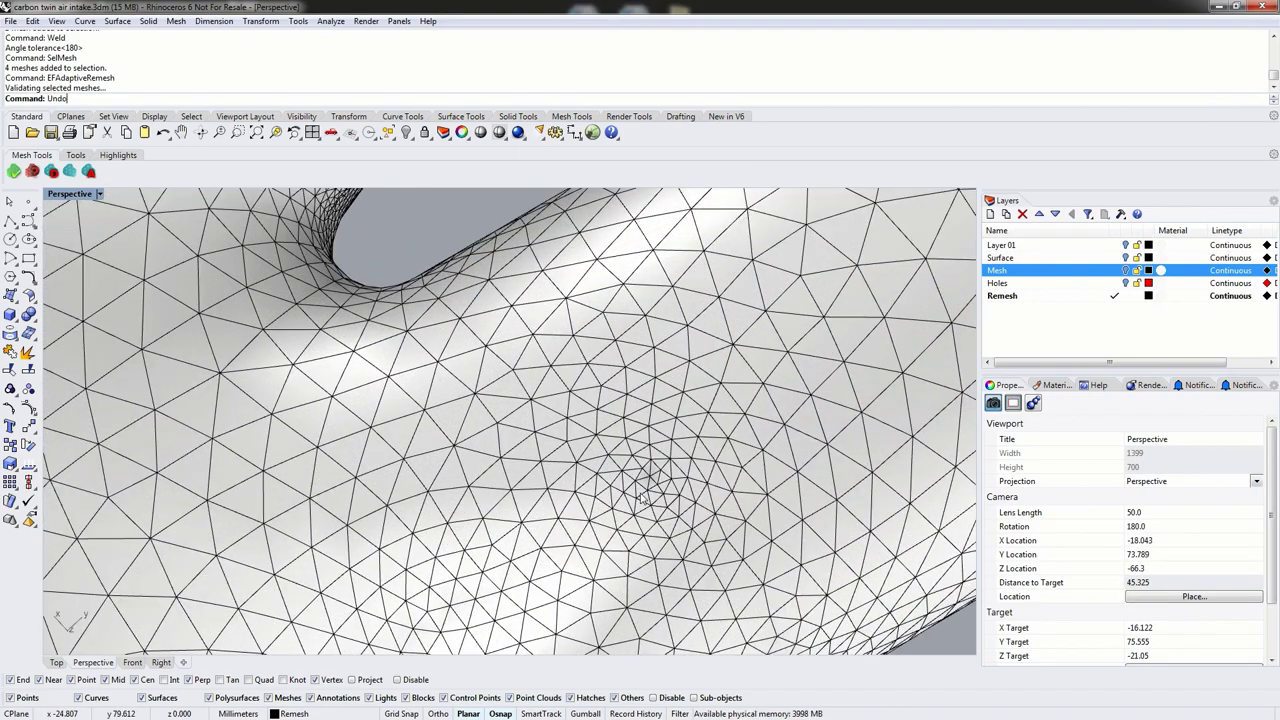
text(Undo)
key(Return)
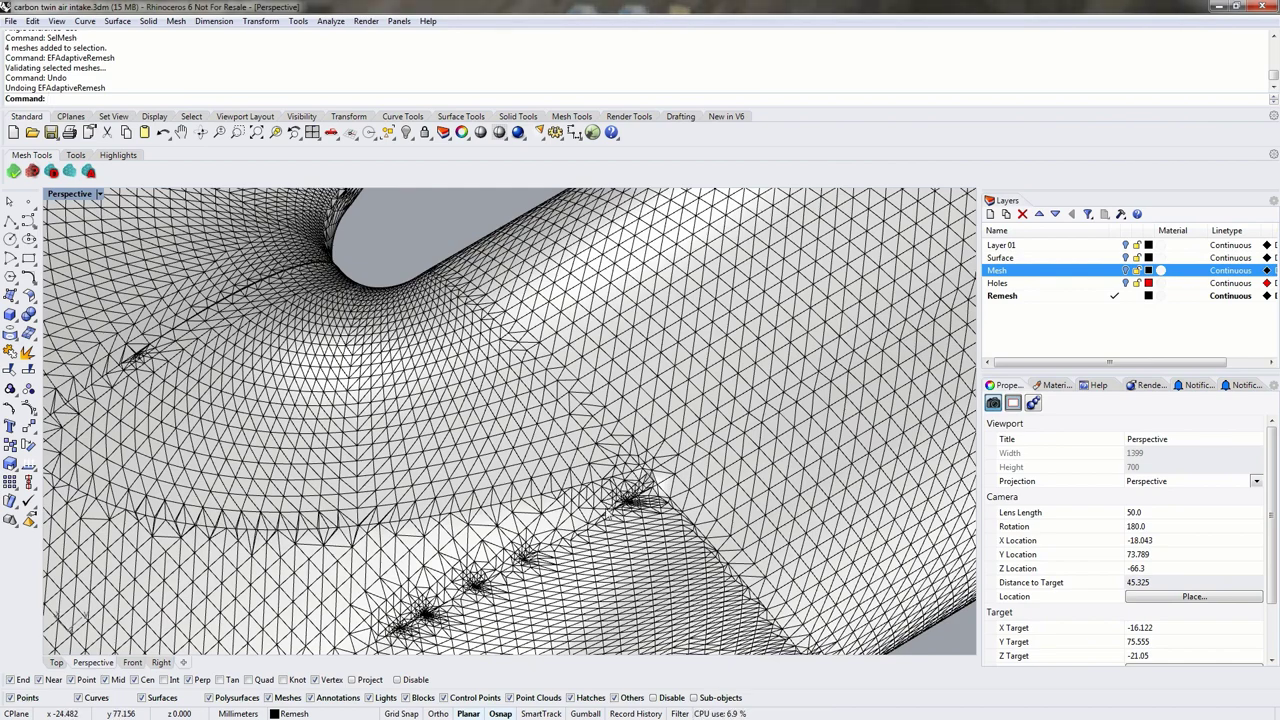
shift+right_drag(648, 490, 703, 440)
shift+right_drag(461, 522, 475, 503)
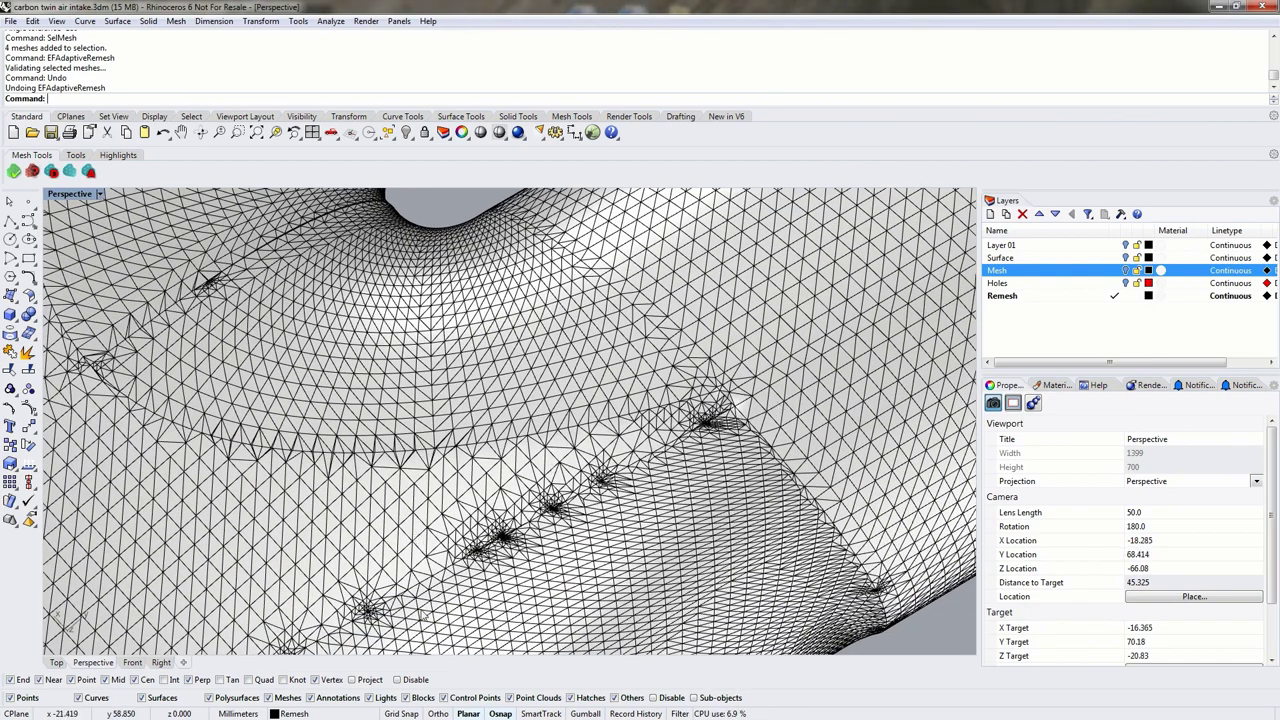
Step: Redo the adaptive remesh on the intake meshes and examine the triangle layout where the seam clusters were
text(Redo)
key(Return)
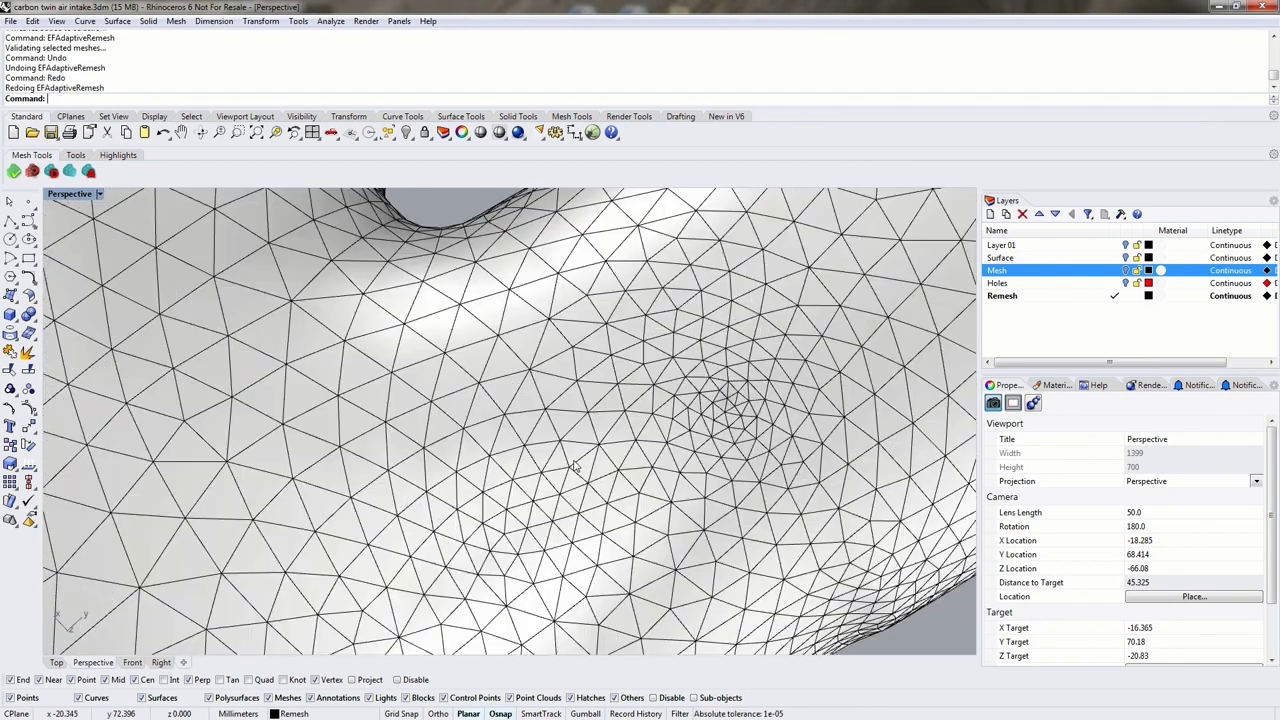
scroll(765, 386, down, 5)
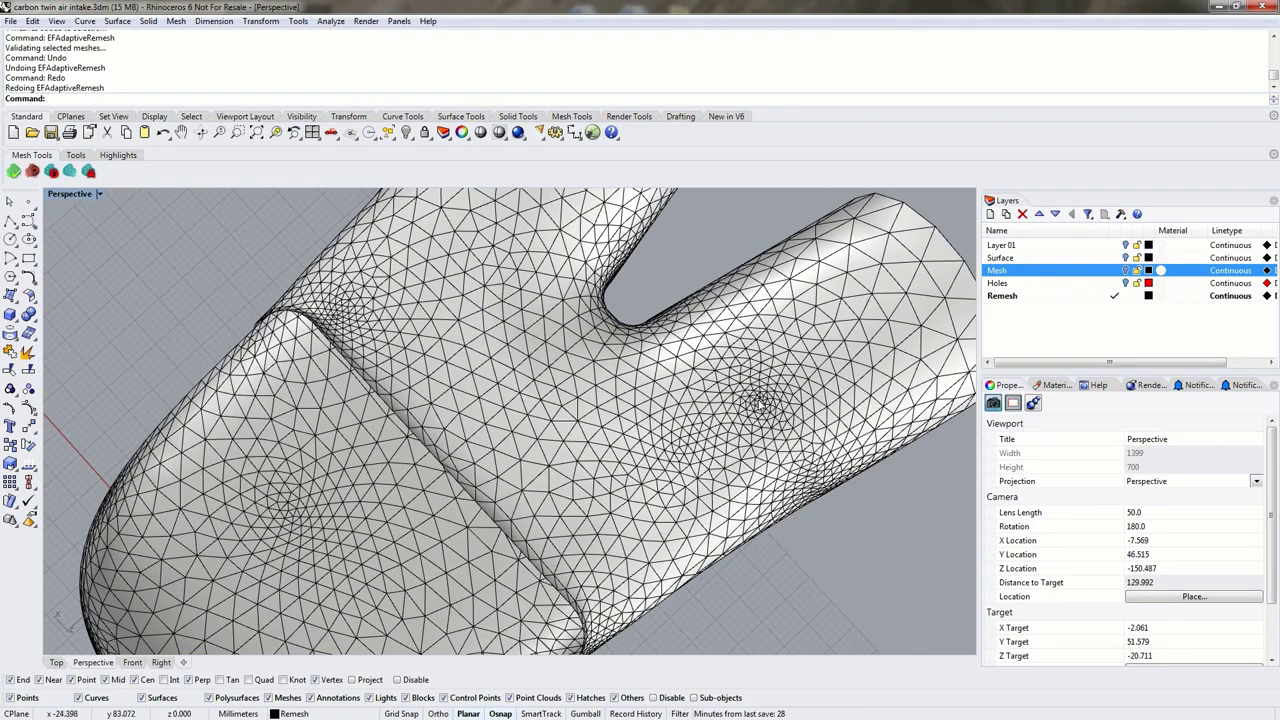
scroll(464, 400, down, 5)
mouse_move(464, 400)
right_down()
mouse_move(472, 522)
mouse_move(426, 528)
mouse_move(306, 480)
mouse_move(468, 409)
right_up()
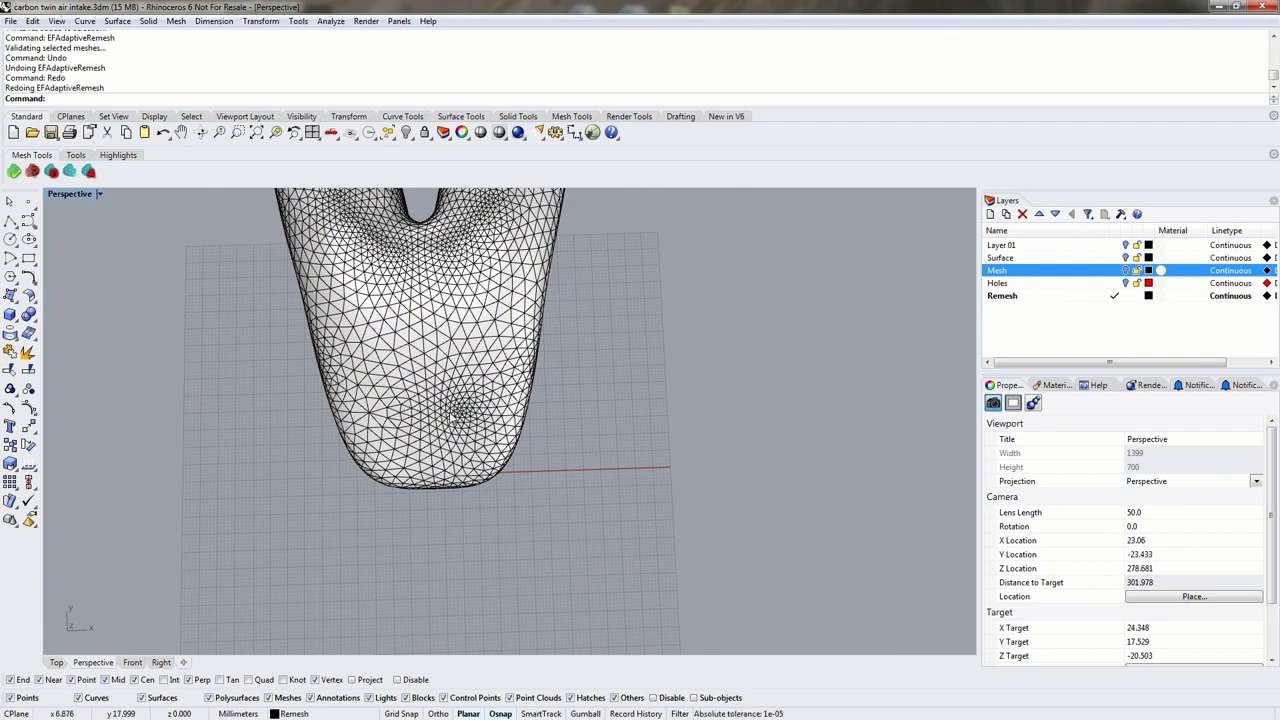
Step: Undo the adaptive remesh to view the original seam clusters near the intake's closed end, and redo it
key(Return)
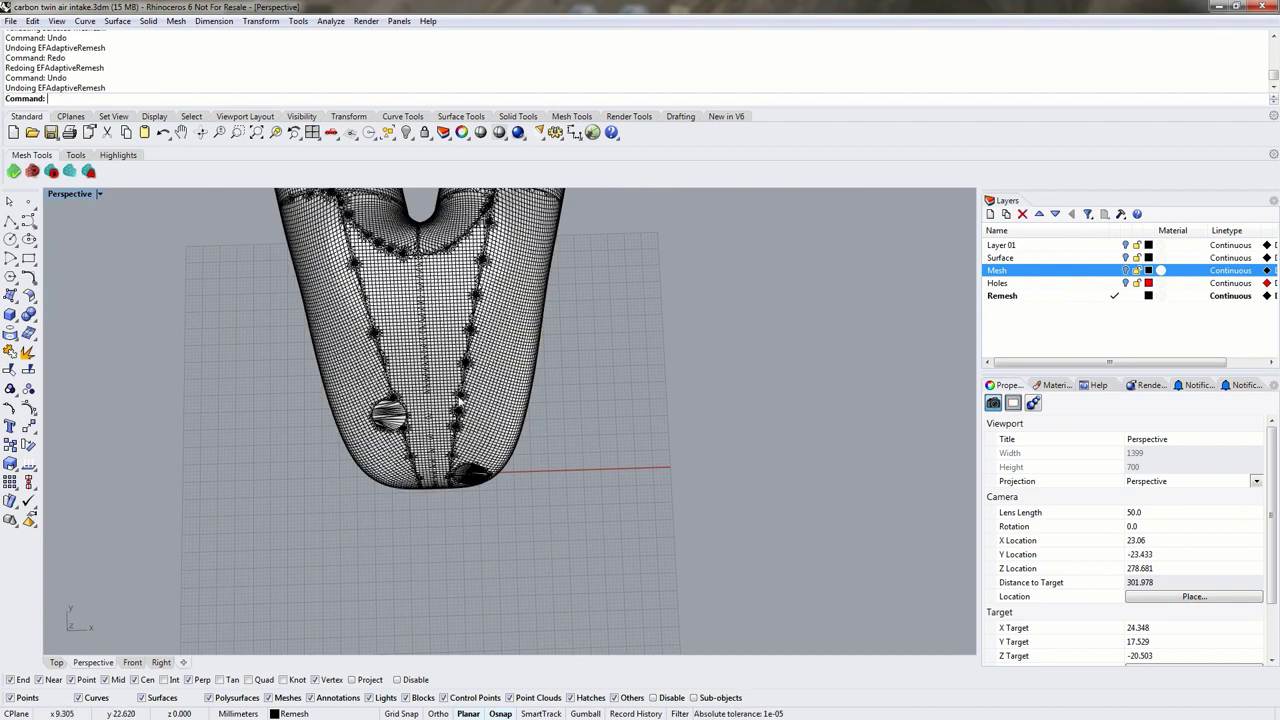
scroll(460, 410, up, 10)
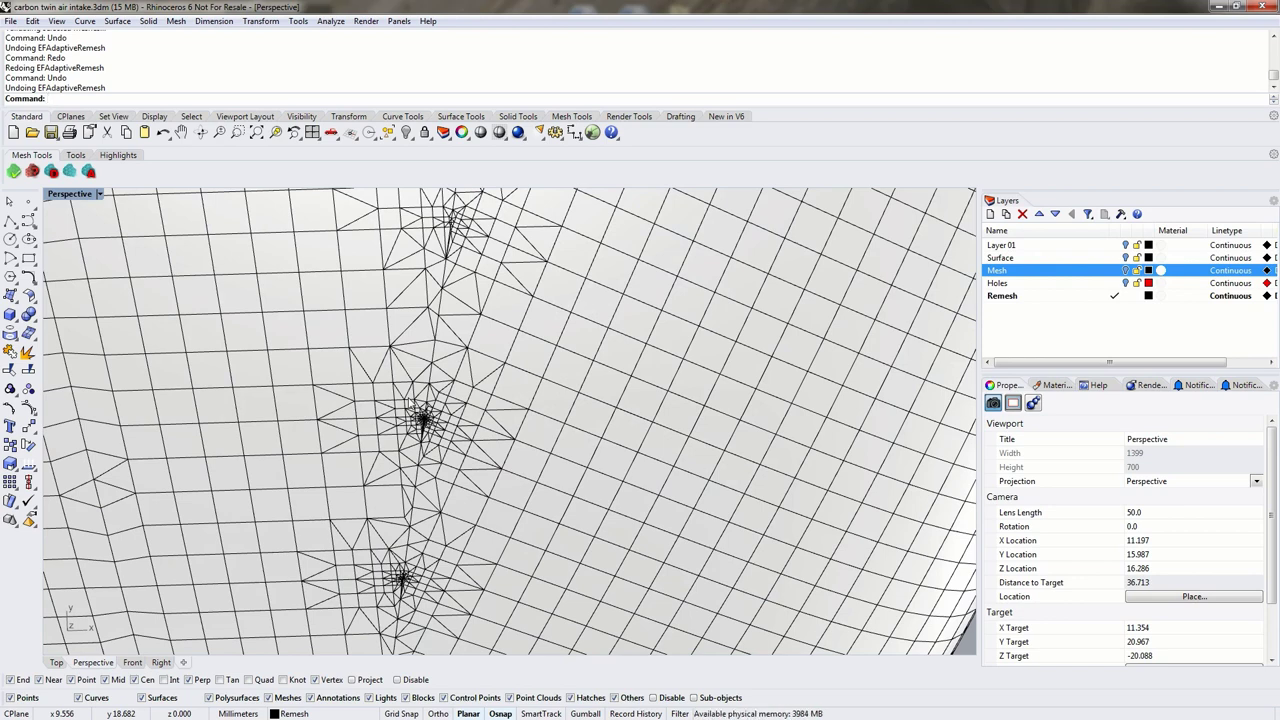
text(c)
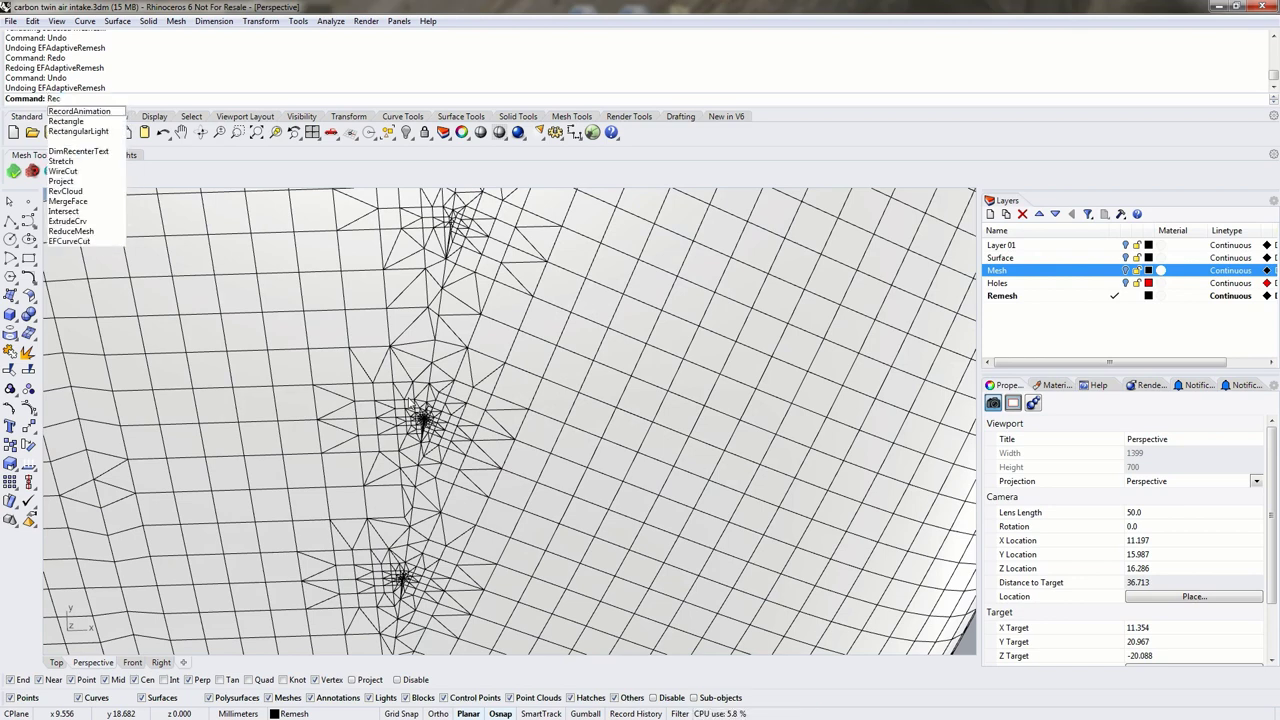
key(BackSpace)
text(do)
key(Return)
Step: Examine the remeshed intake from several sides, checking the triangle distribution around the crotch and both branches
scroll(409, 400, down, 10)
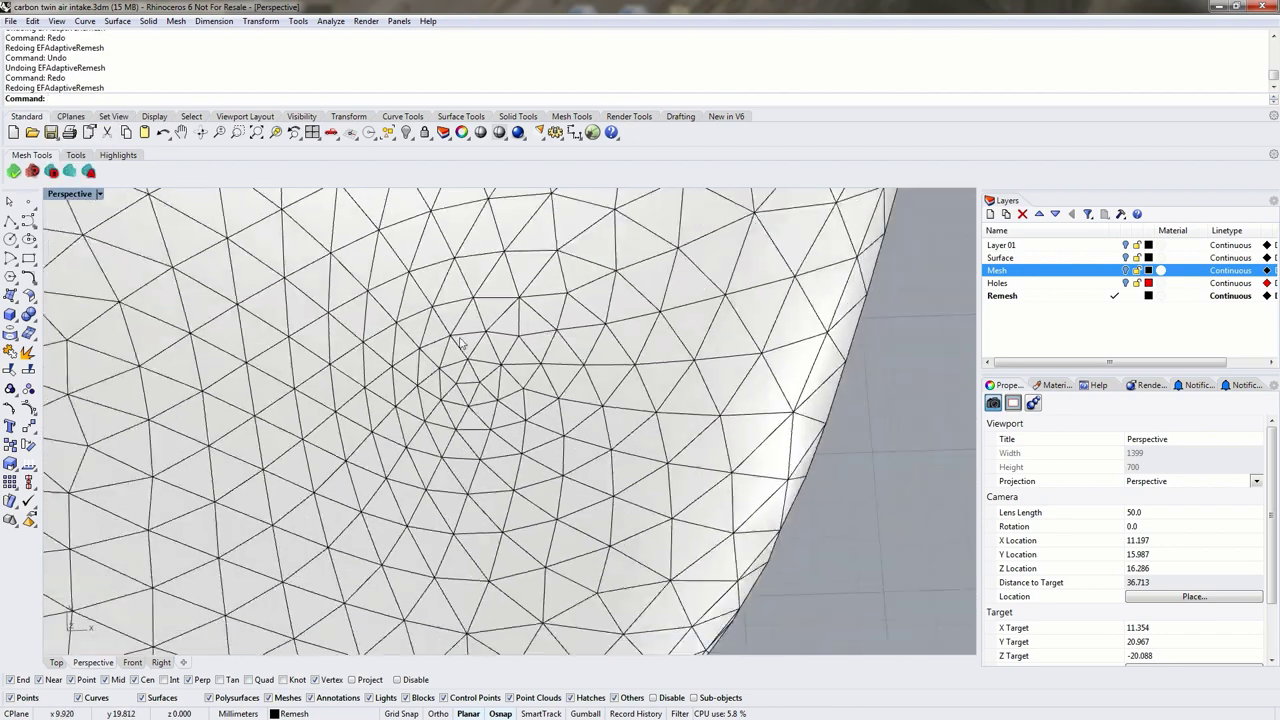
right_drag(480, 355, 520, 300)
scroll(520, 300, down, 5)
right_drag(420, 420, 733, 592)
scroll(545, 375, up, 10)
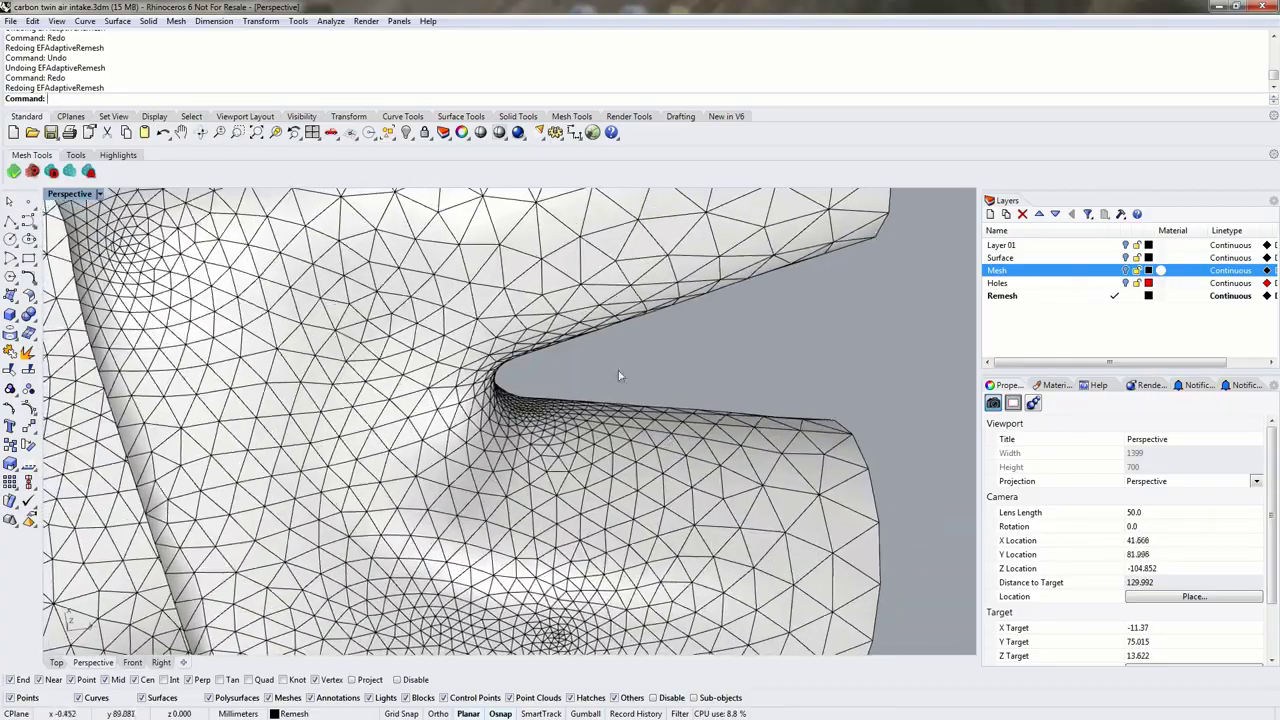
scroll(629, 383, down, 5)
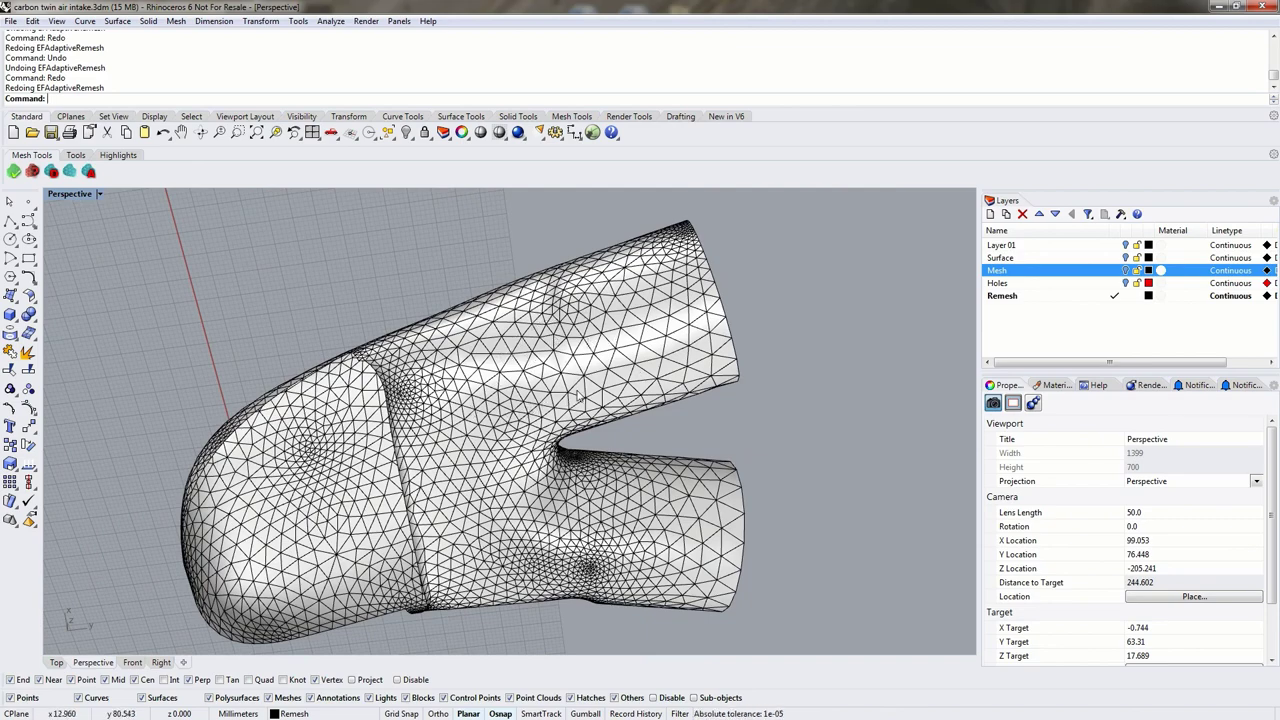
right_drag(587, 391, 620, 510)
click(476, 648)
click(765, 530)
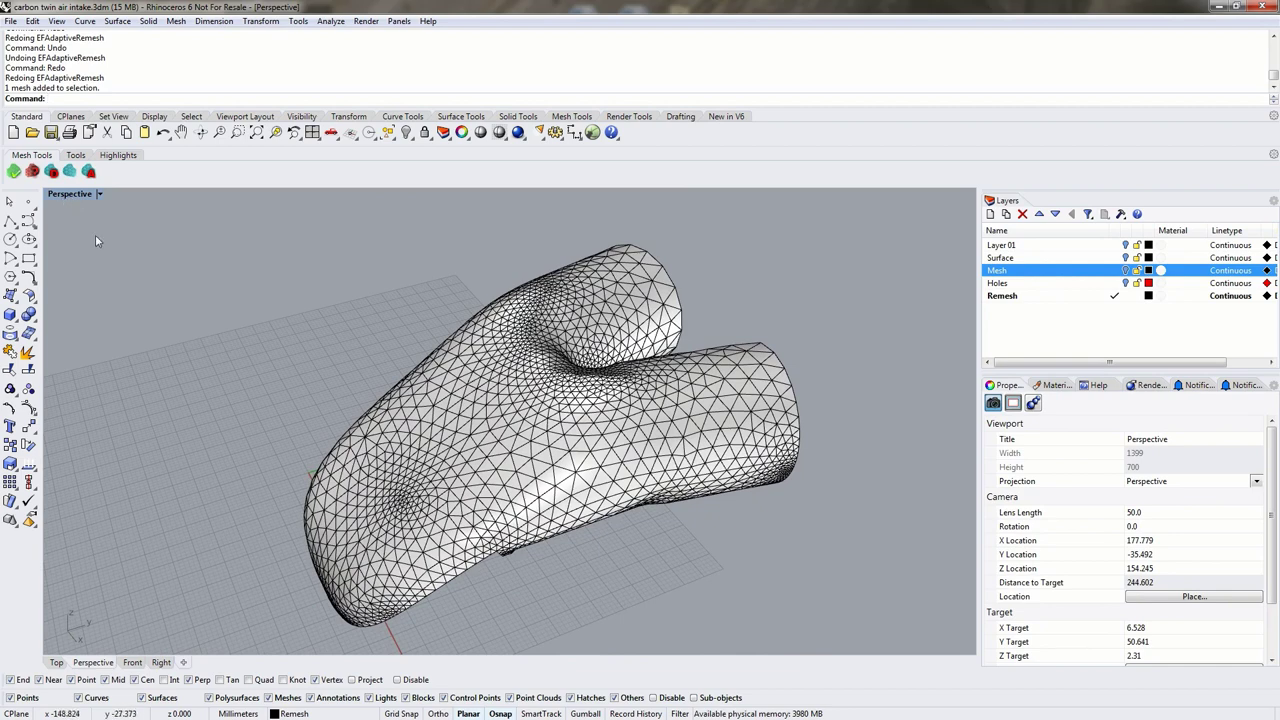
Step: Flatten all four intake meshes with EFFlatten
click(84, 158)
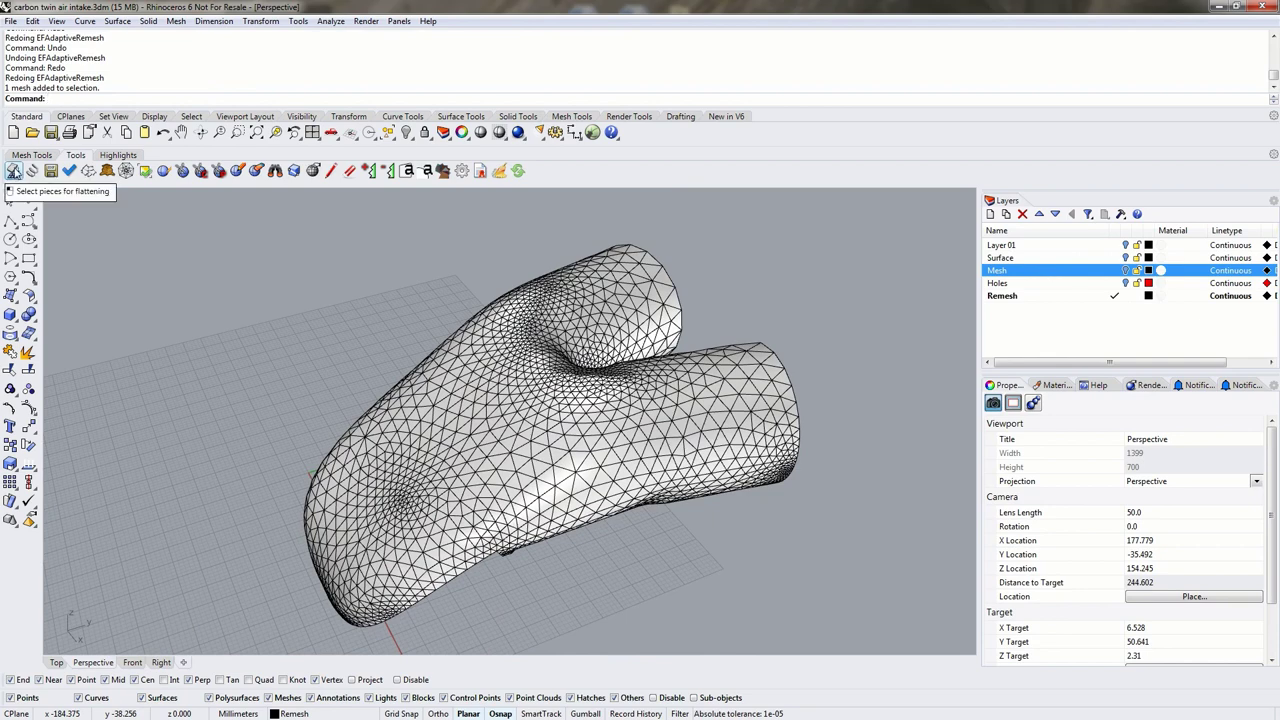
click(14, 171)
drag(219, 210, 870, 652)
right_drag(741, 570, 443, 520)
key(Return)
Step: Move the two long flattened pieces and one short piece away to the left of the intake model
right_drag(430, 397, 487, 511)
scroll(733, 506, down, 5)
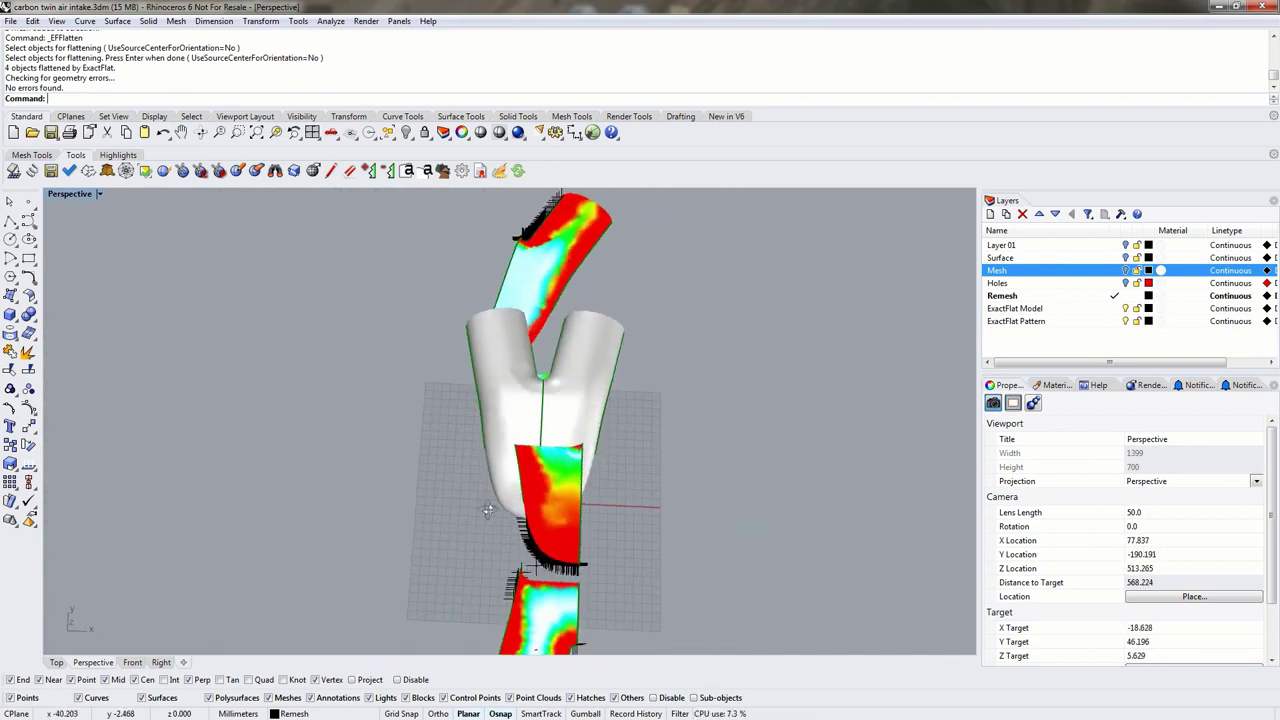
drag(595, 215, 411, 384)
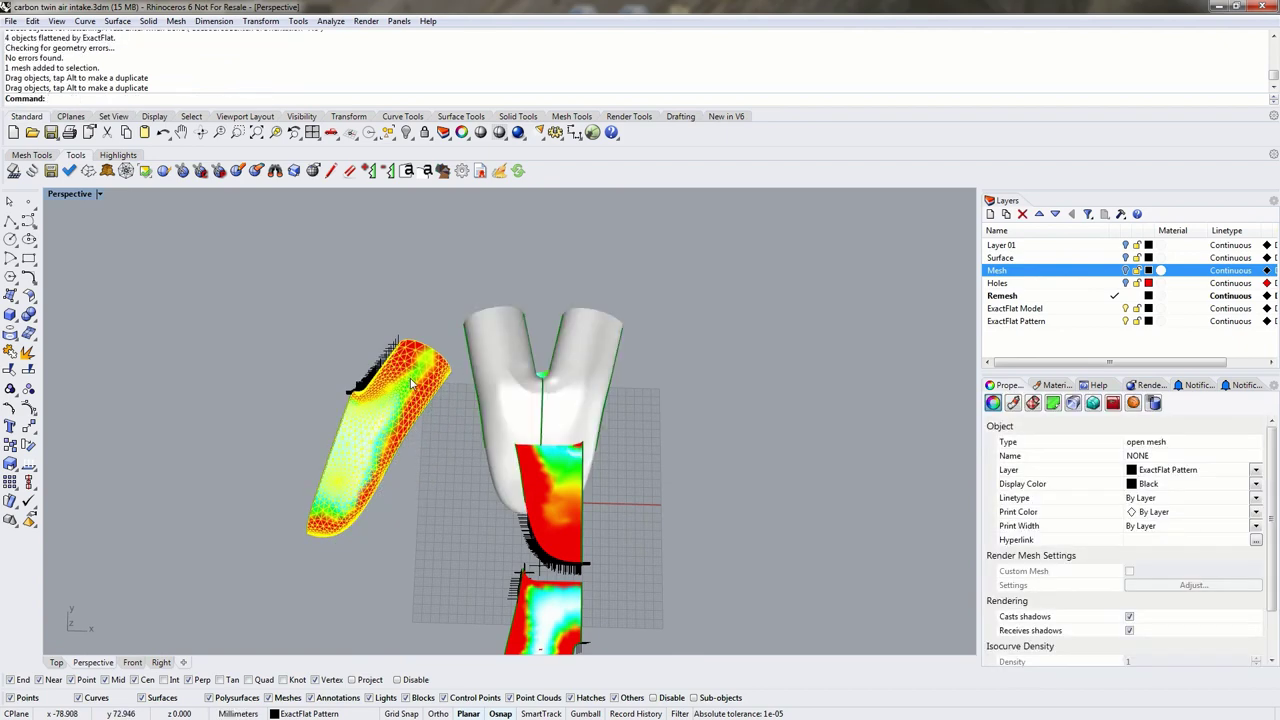
click(714, 426)
right_drag(714, 426, 678, 545)
scroll(603, 526, down, 3)
shift+right_drag(603, 526, 605, 472)
drag(620, 463, 474, 452)
click(501, 467)
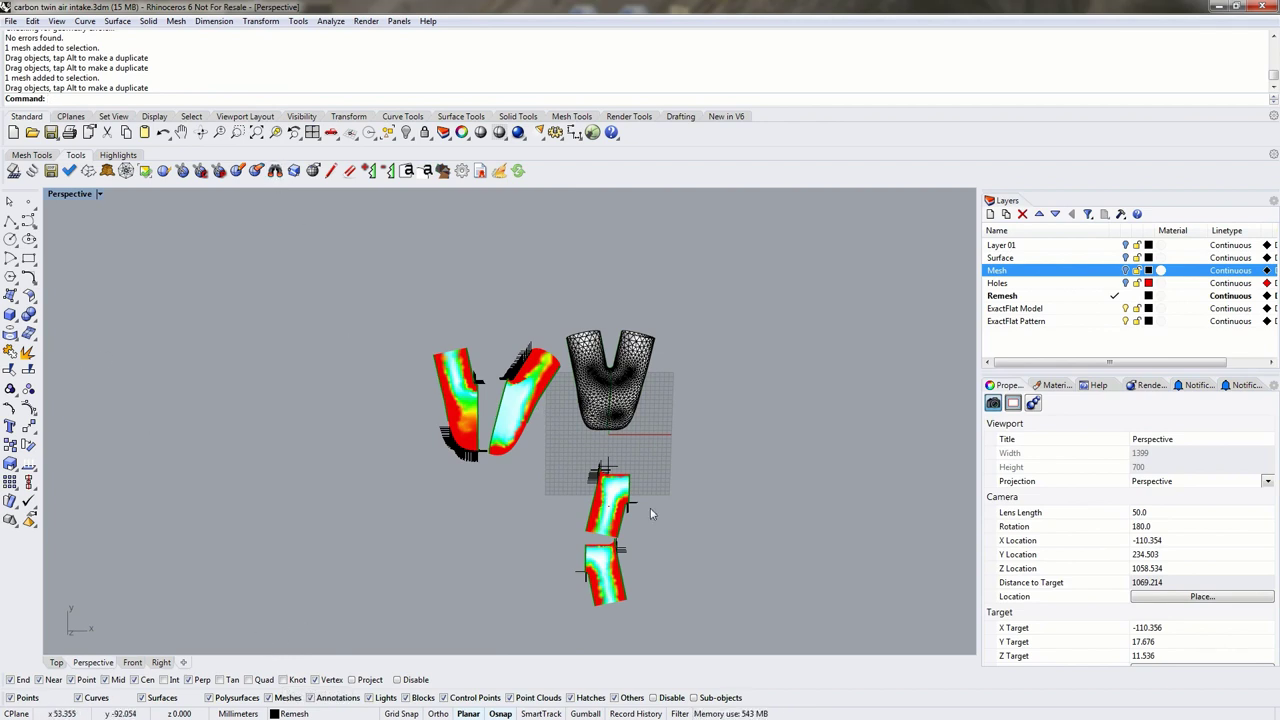
right_drag(660, 532, 625, 505)
mouse_move(625, 505)
mouse_down()
mouse_move(403, 380)
mouse_move(365, 438)
mouse_up()
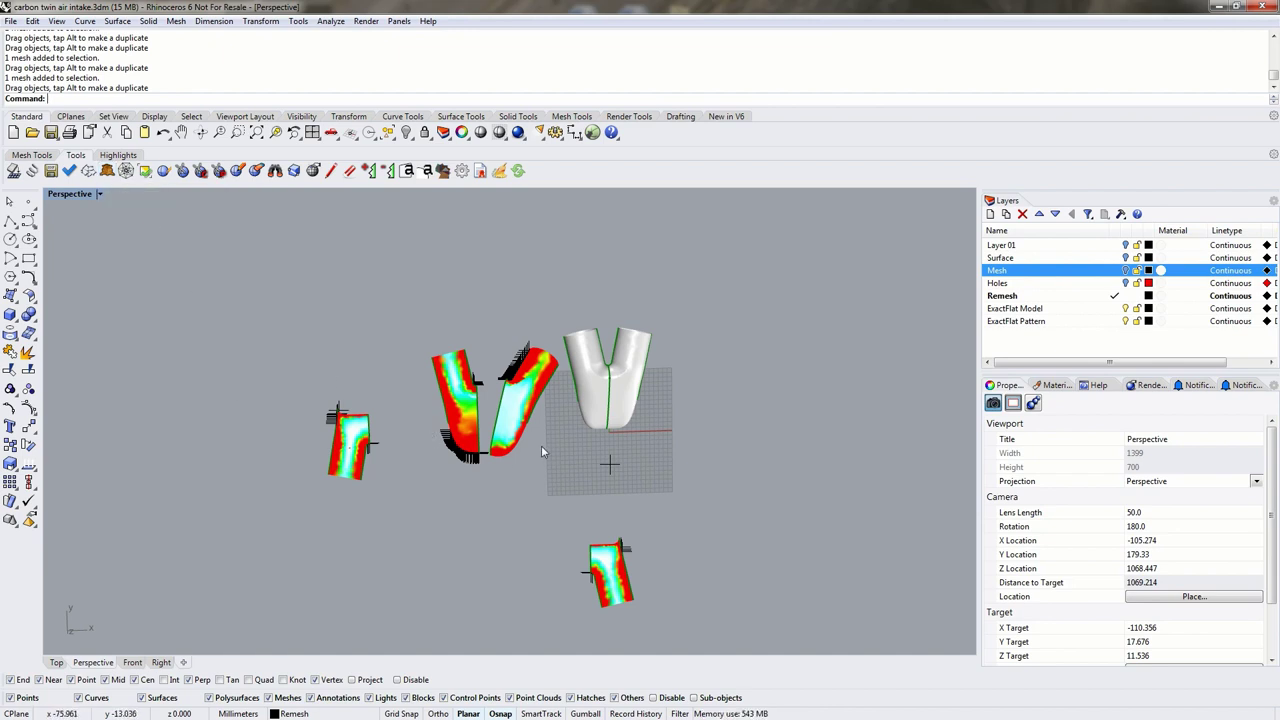
Step: Examine the distortion colours and edge tick marks on the short flattened piece beside the two long ones
scroll(641, 488, up, 3)
scroll(514, 520, down, 4)
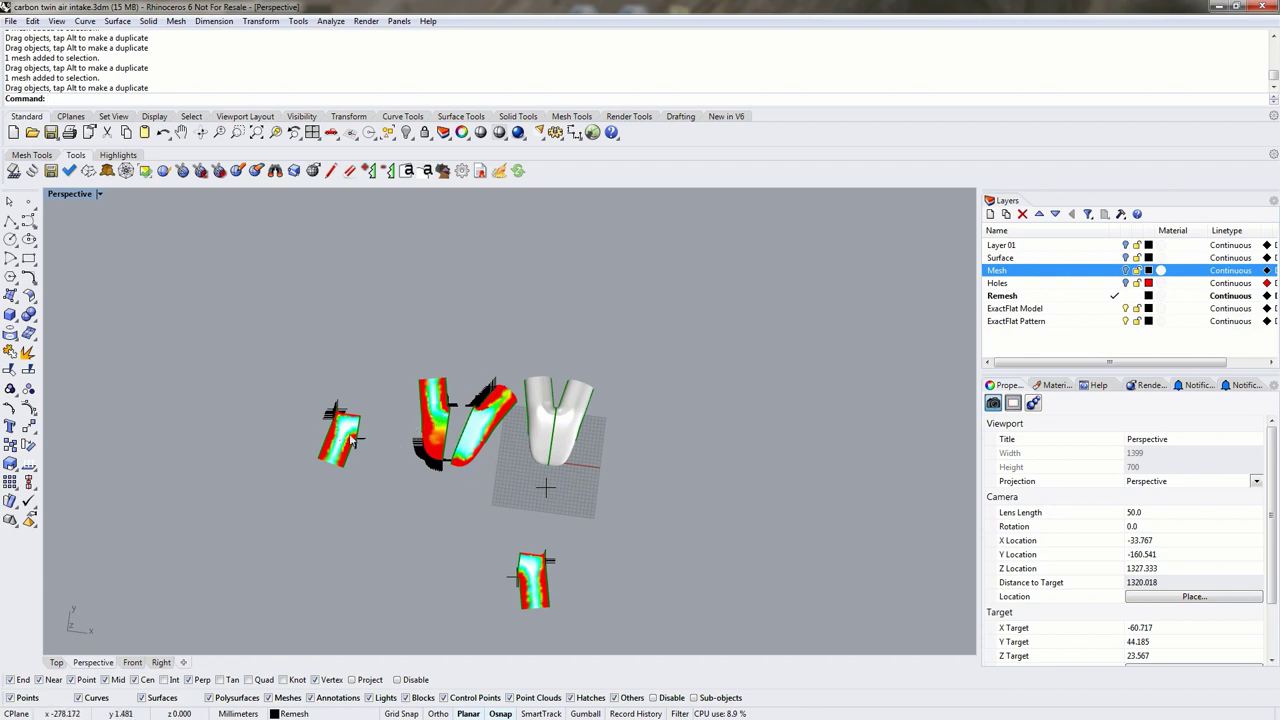
scroll(355, 440, up, 10)
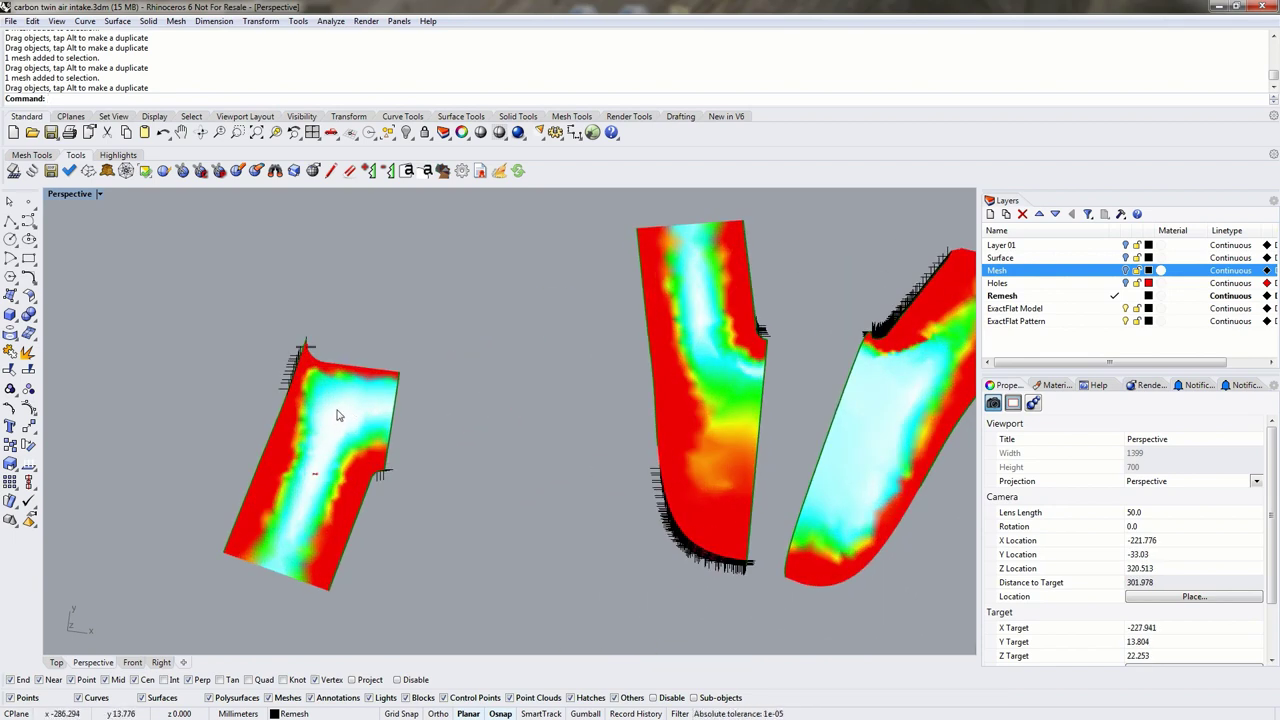
scroll(345, 410, up, 3)
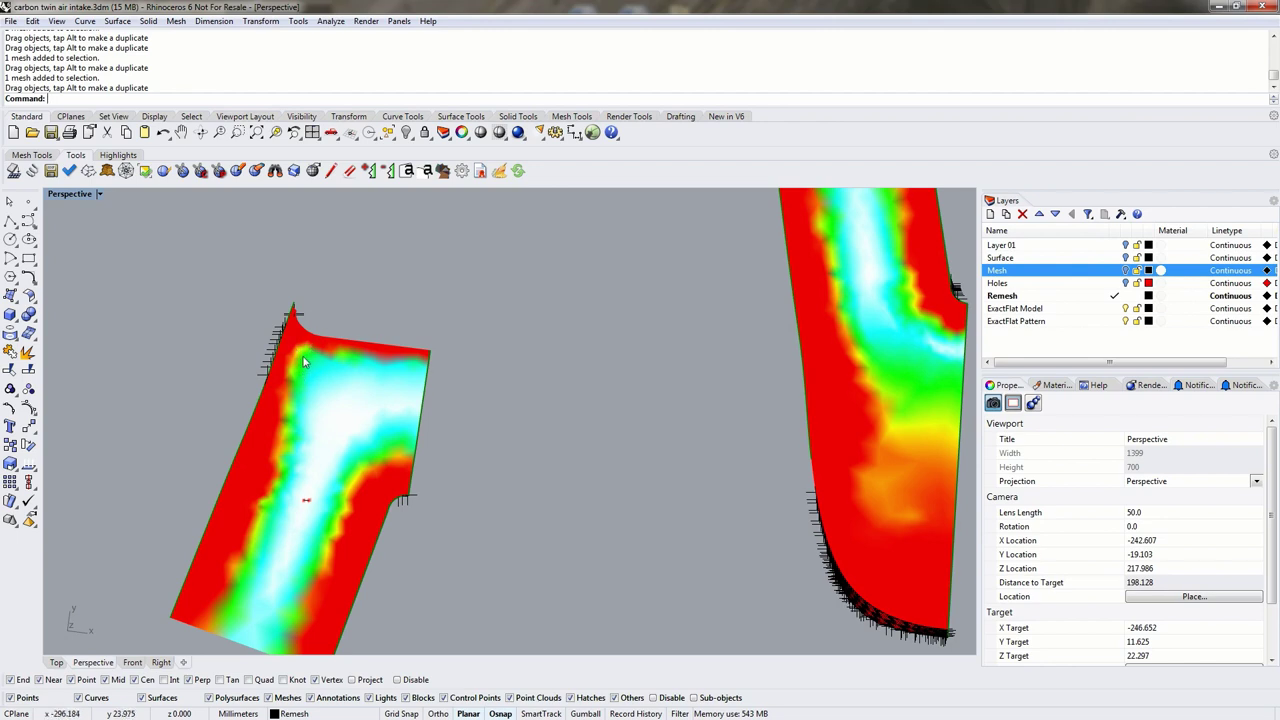
scroll(300, 350, up, 5)
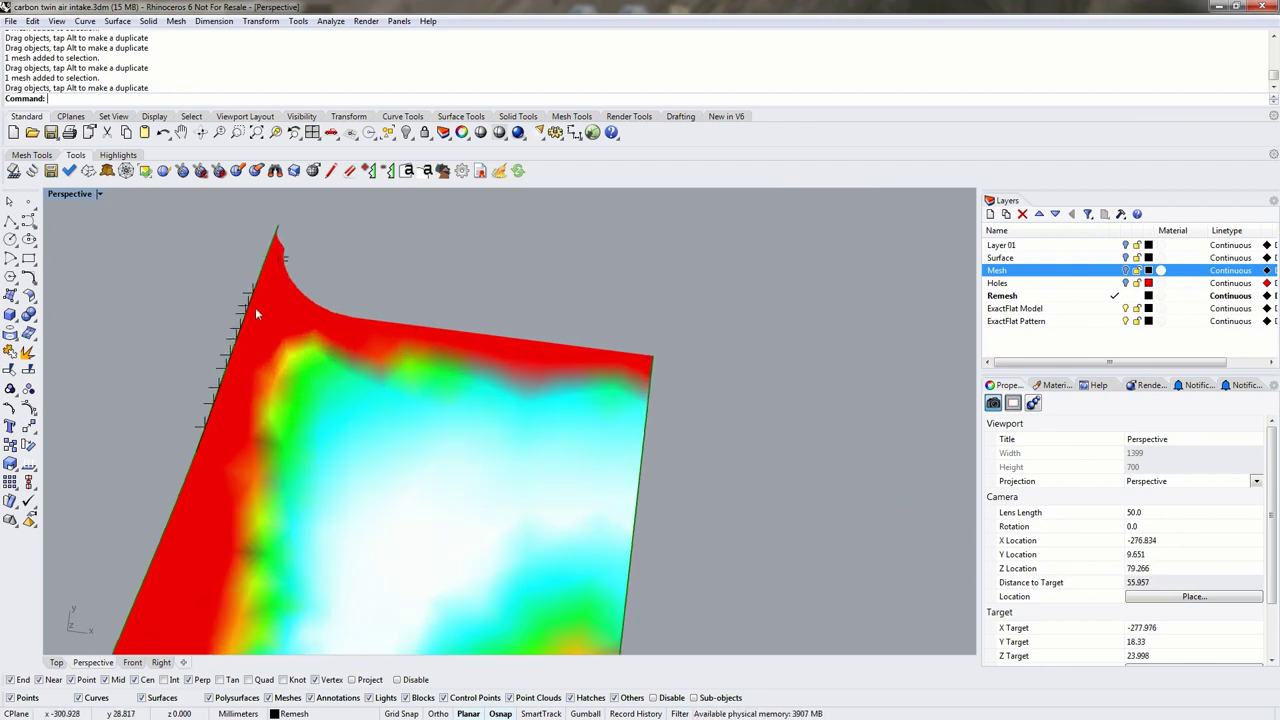
scroll(239, 333, down, 10)
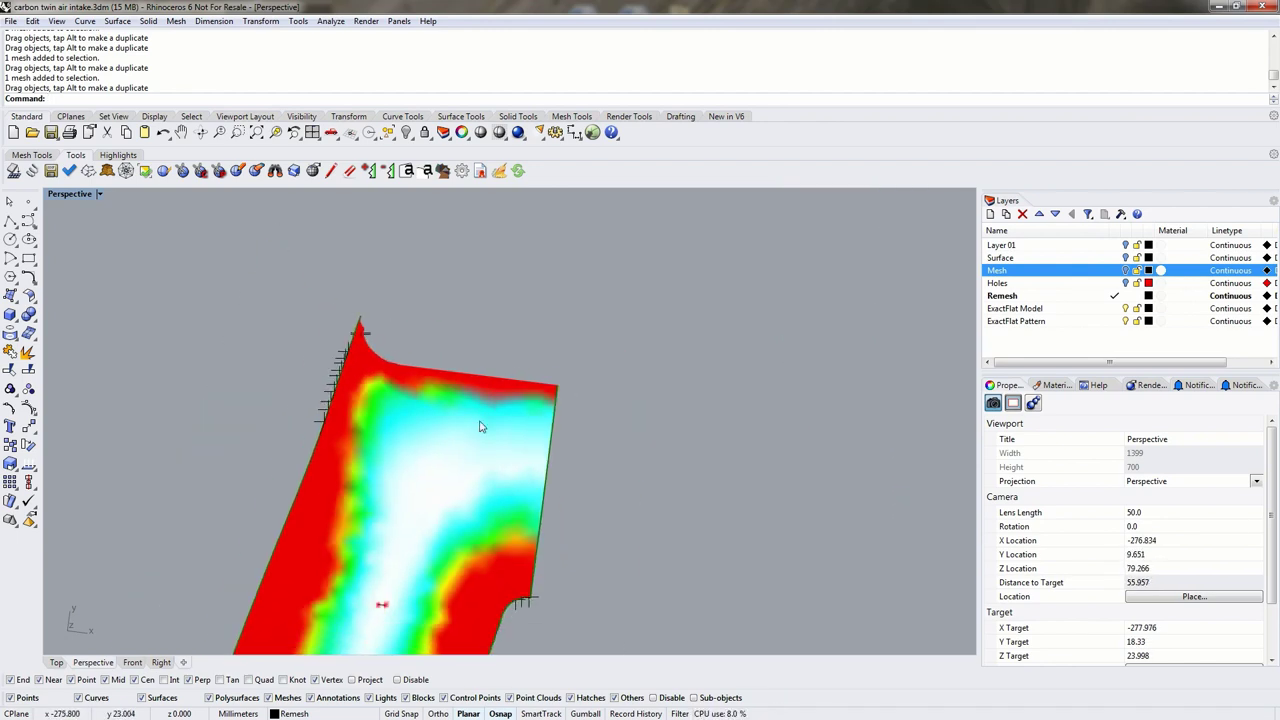
scroll(627, 419, up, 4)
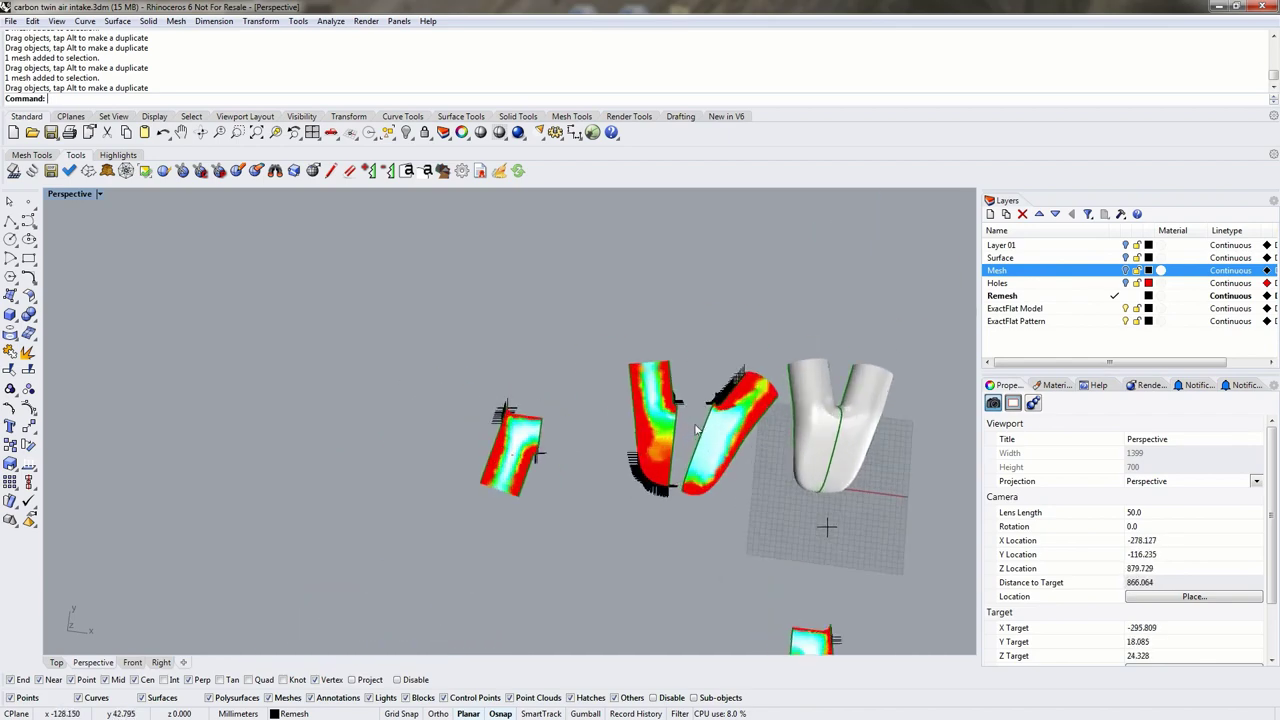
right_drag(706, 436, 463, 432)
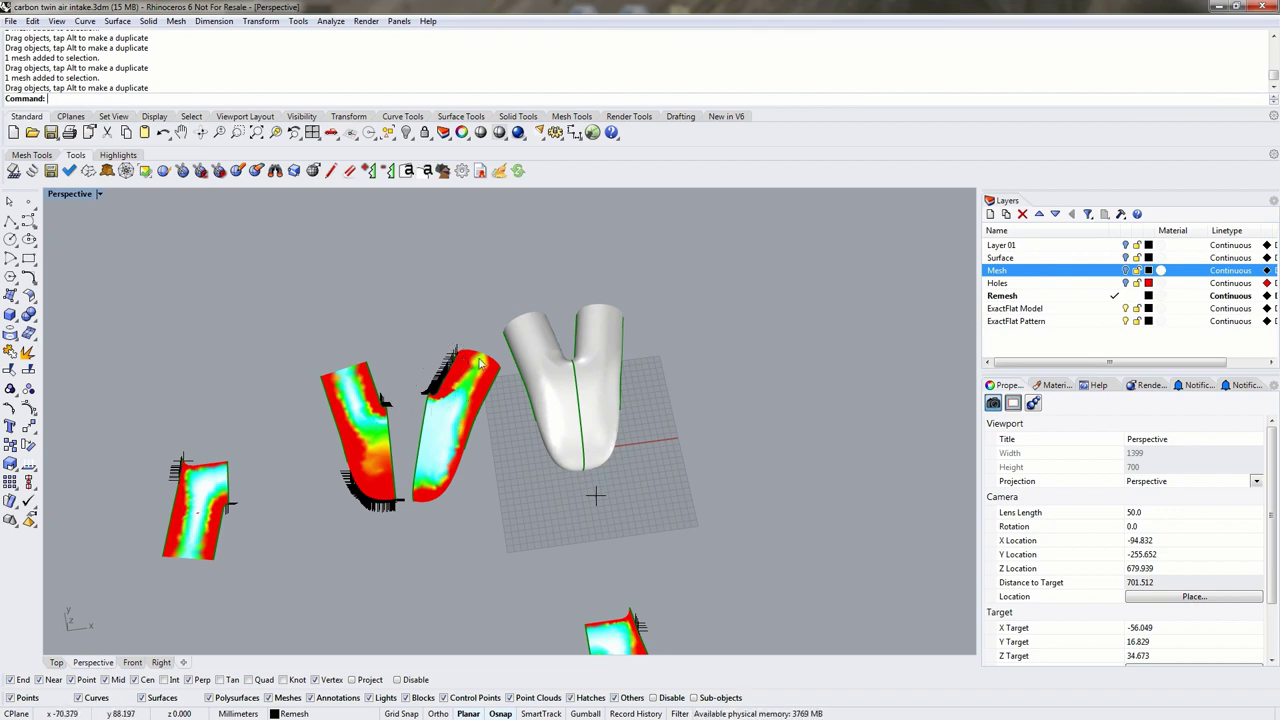
Step: Re-flatten the moved short piece with EFPelt and again with EFConvexCombinationMap using the Initial method
click(107, 170)
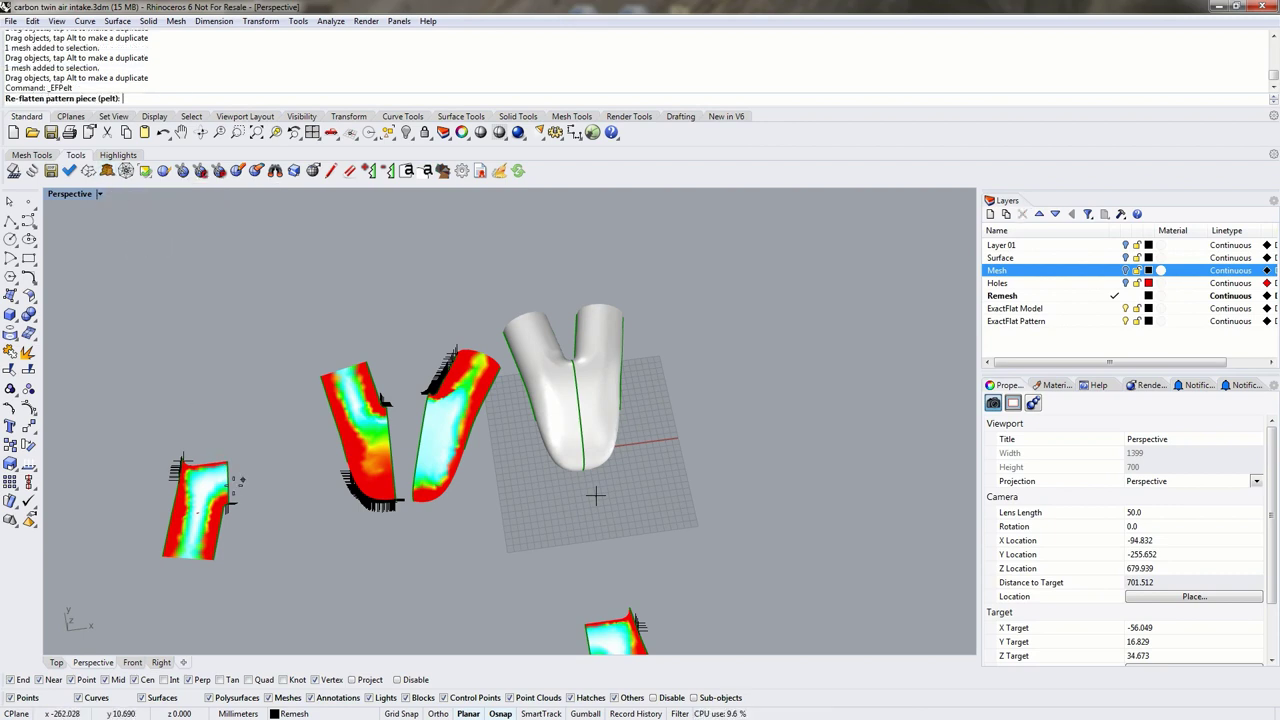
click(205, 505)
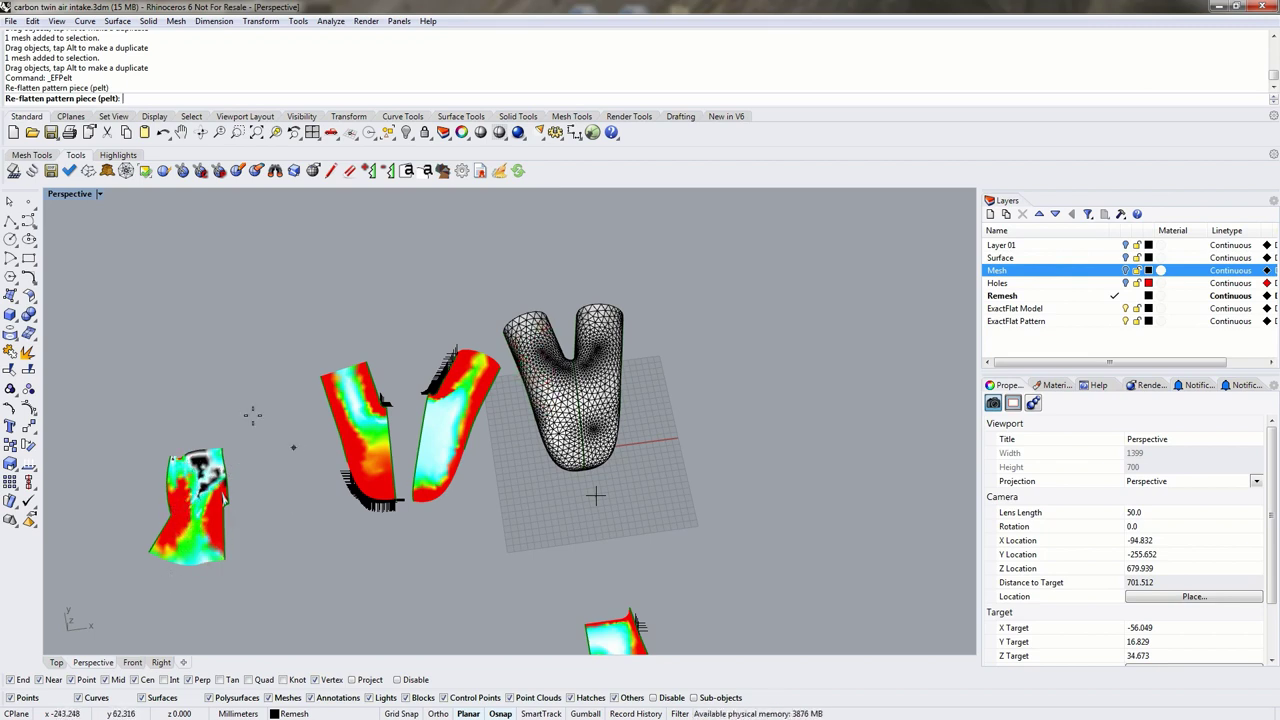
click(128, 172)
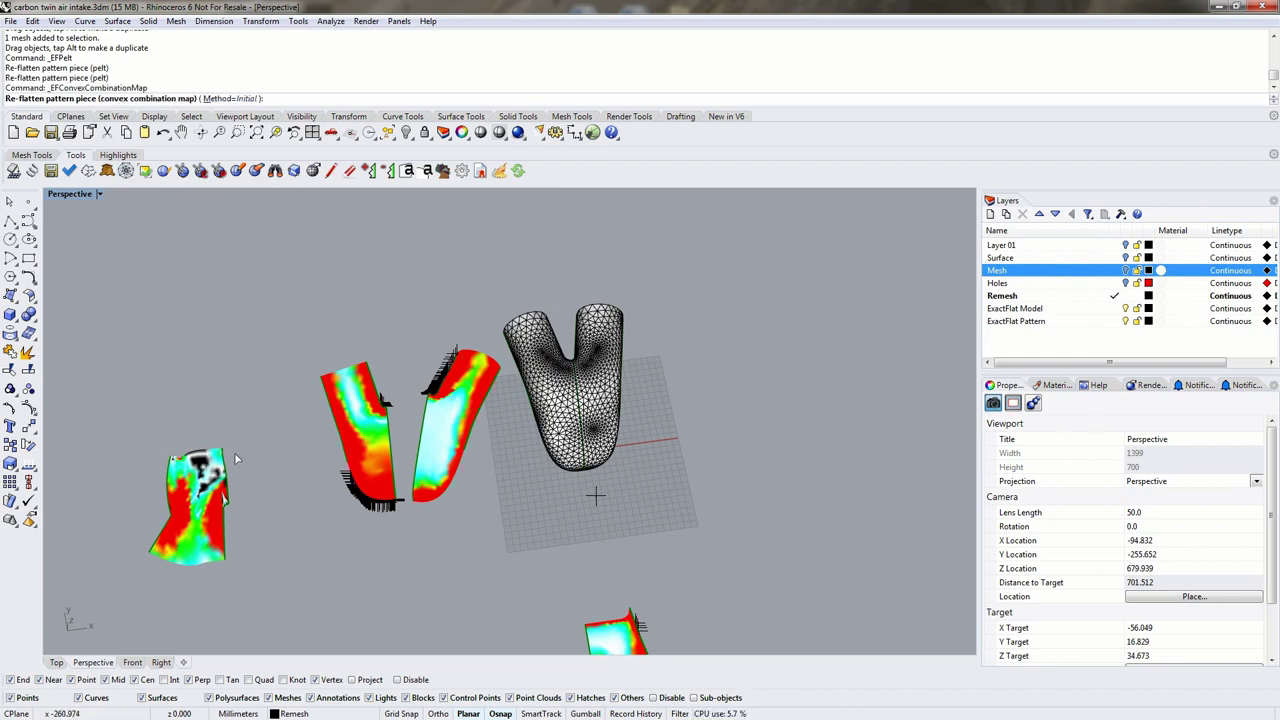
click(200, 515)
key(Return)
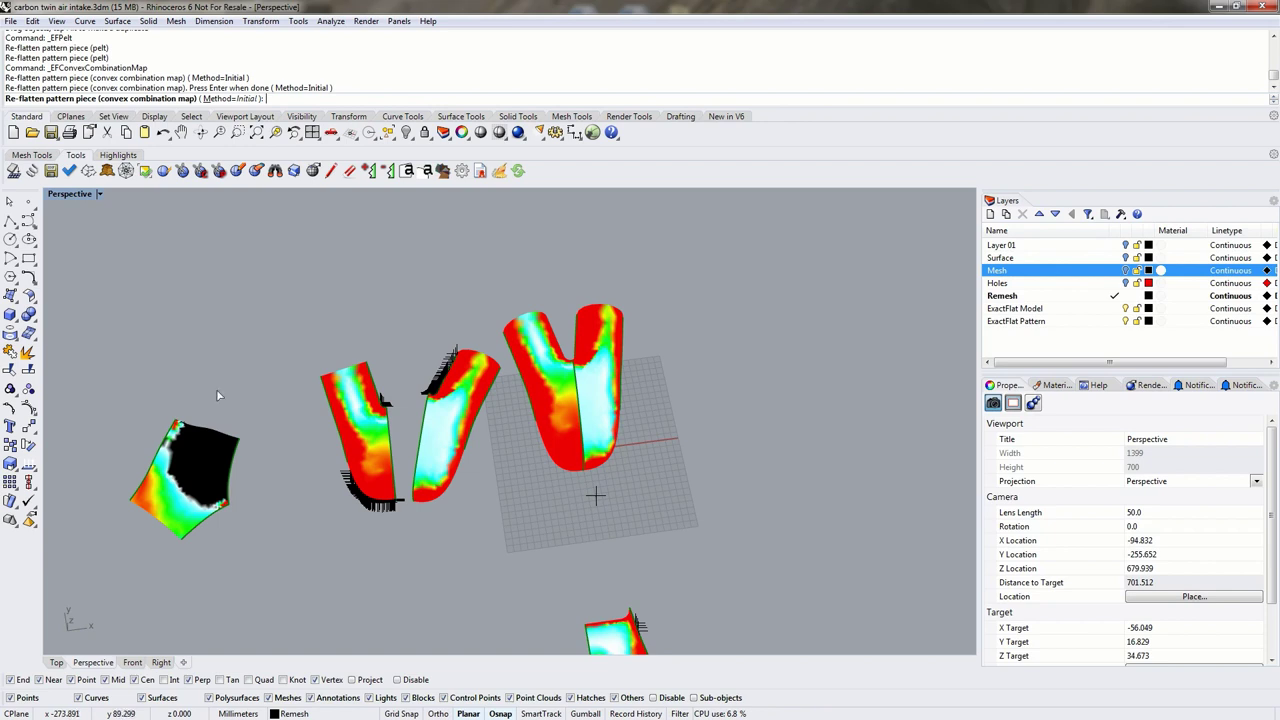
Step: Re-flatten the moved short piece and both long pieces with EFFracture, applying it repeatedly to the long ones
click(88, 170)
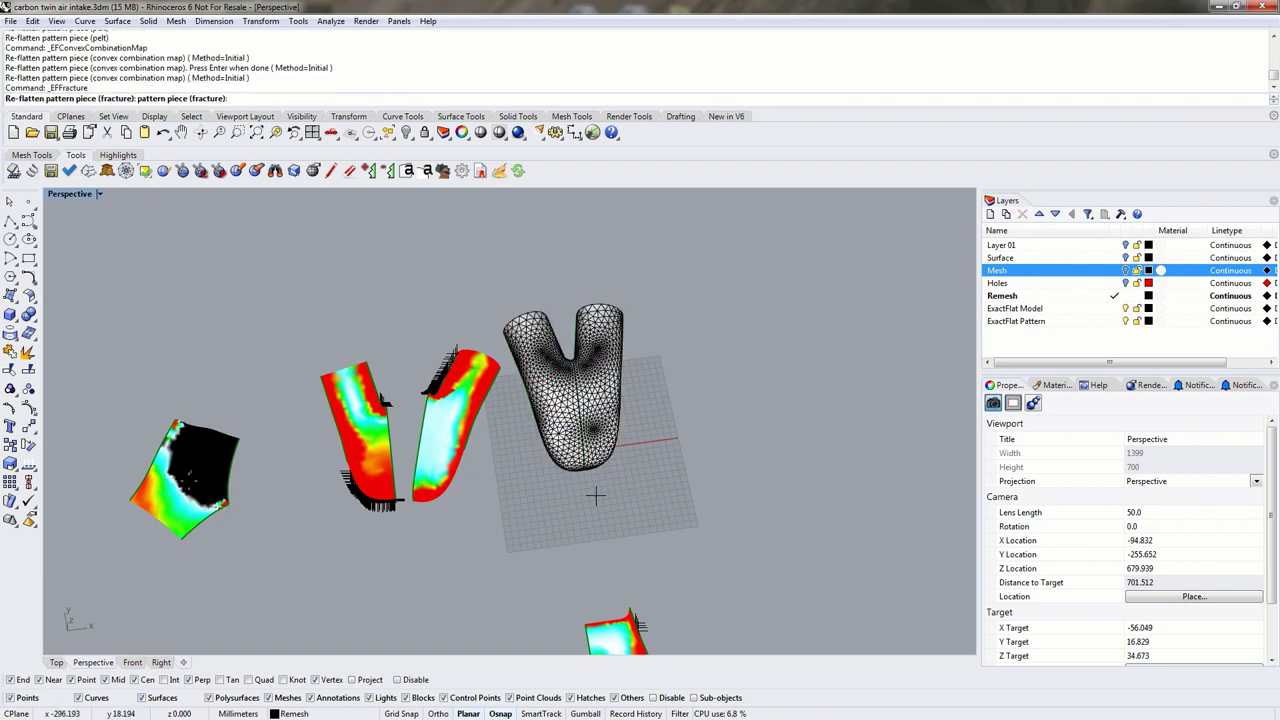
click(187, 487)
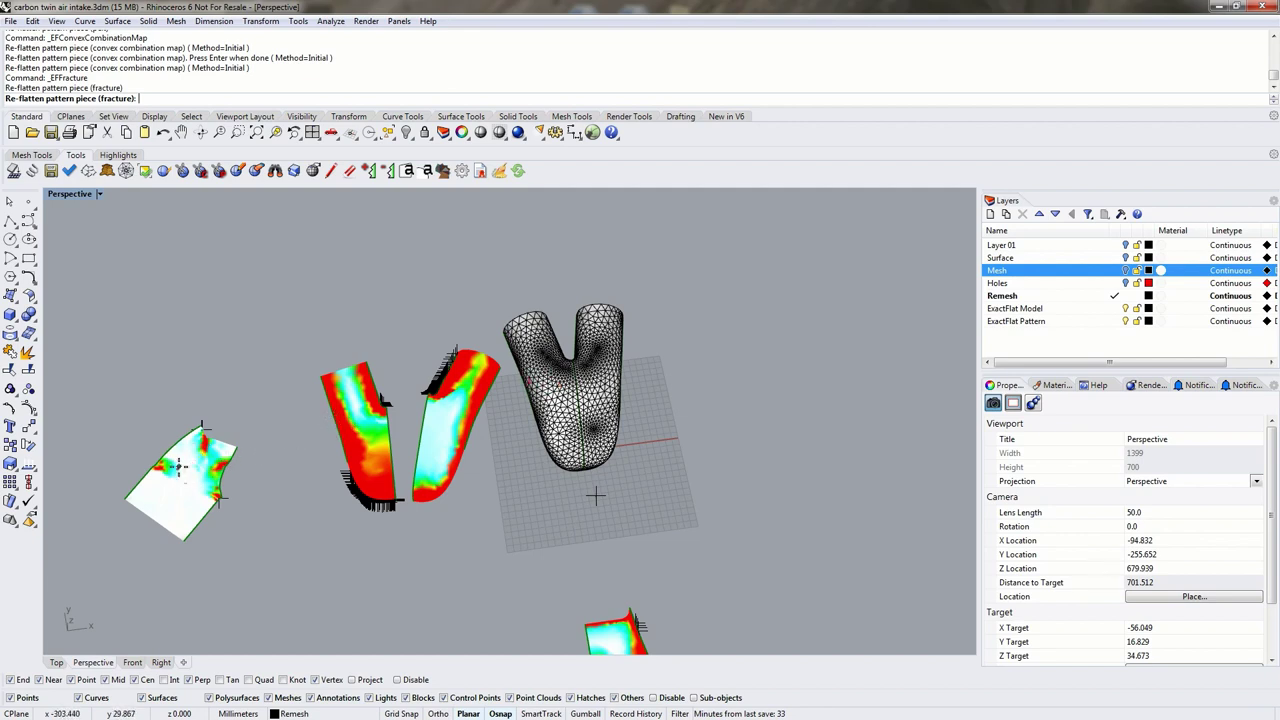
click(362, 425)
click(450, 415)
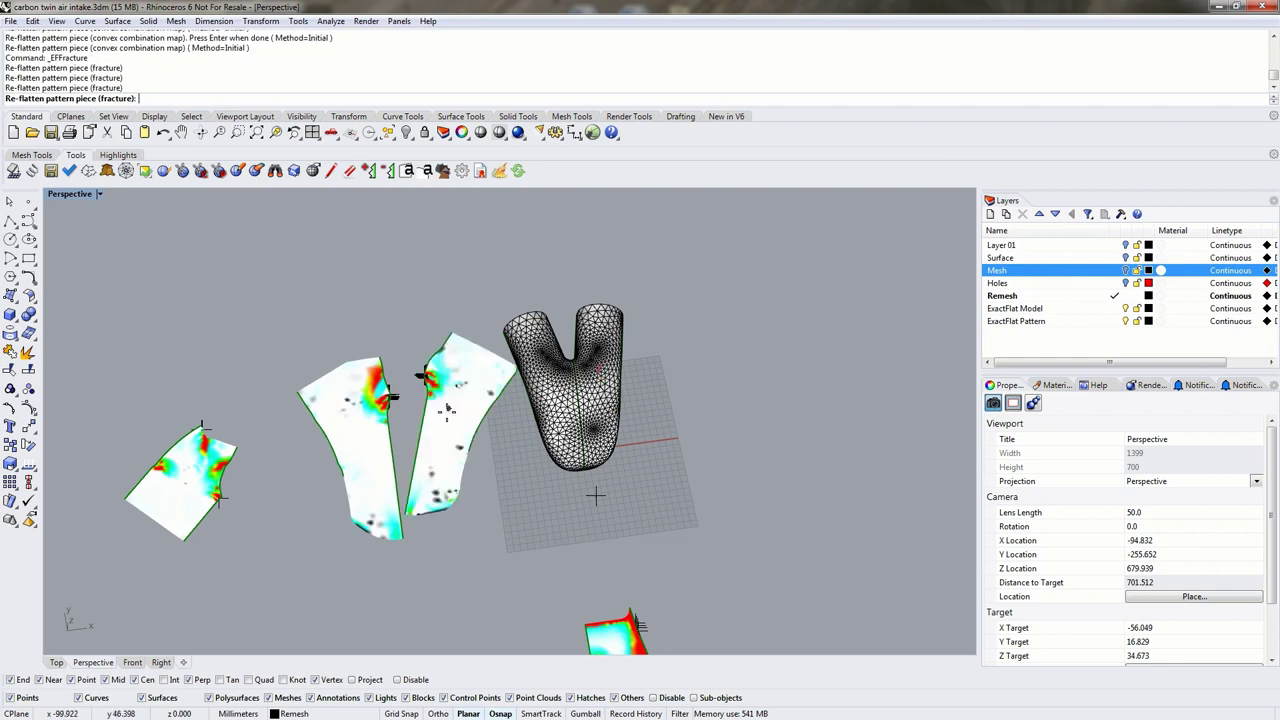
click(370, 440)
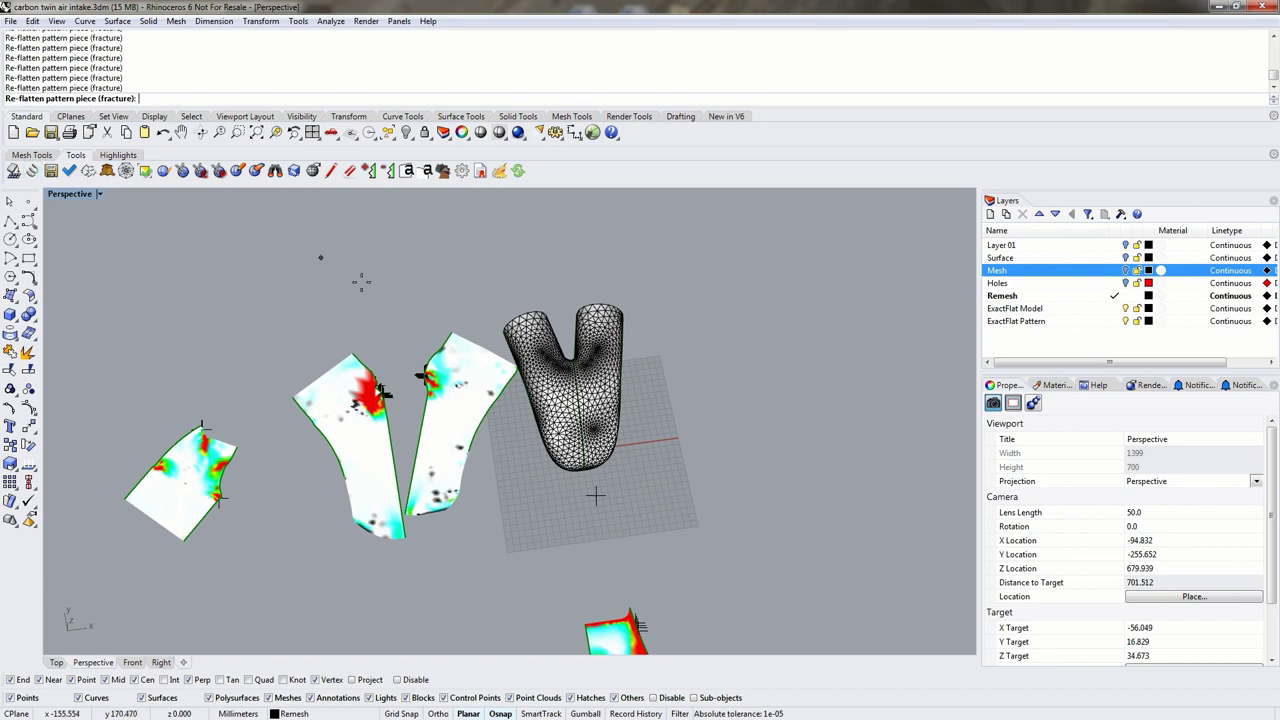
Step: Re-flatten all four pattern pieces with EFPelt
click(107, 172)
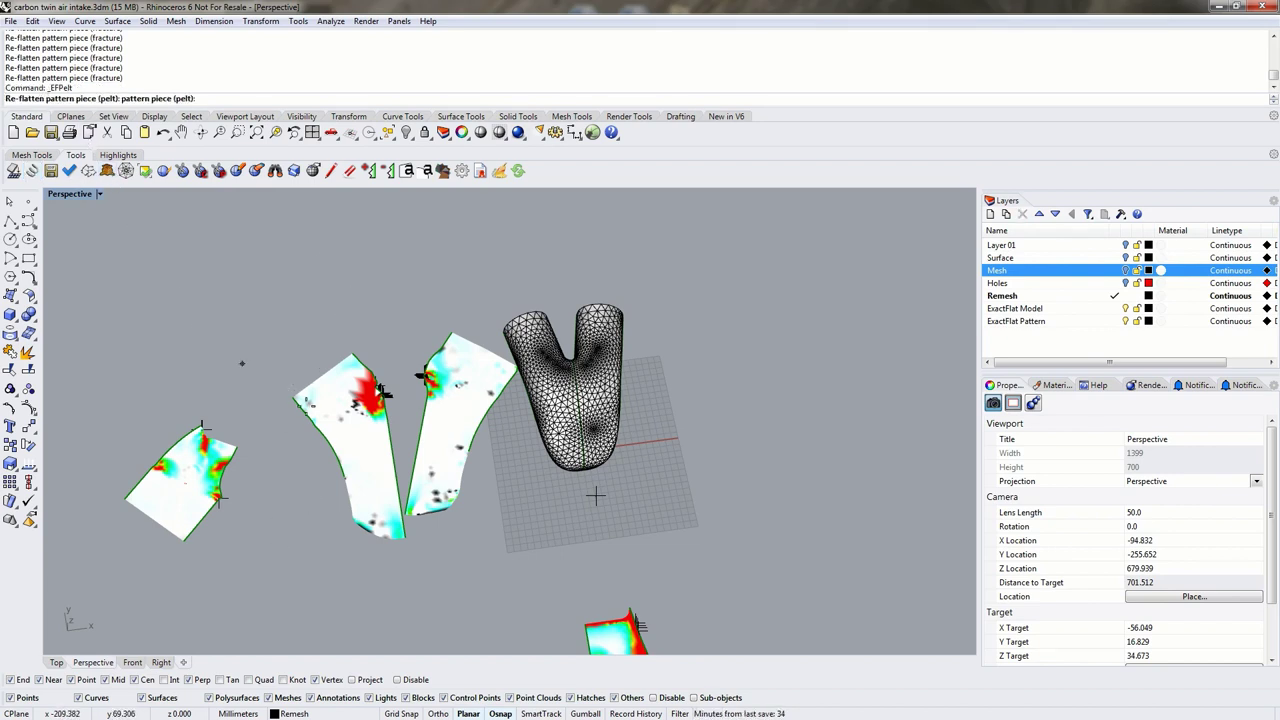
right_drag(458, 410, 587, 592)
scroll(587, 592, down, 4)
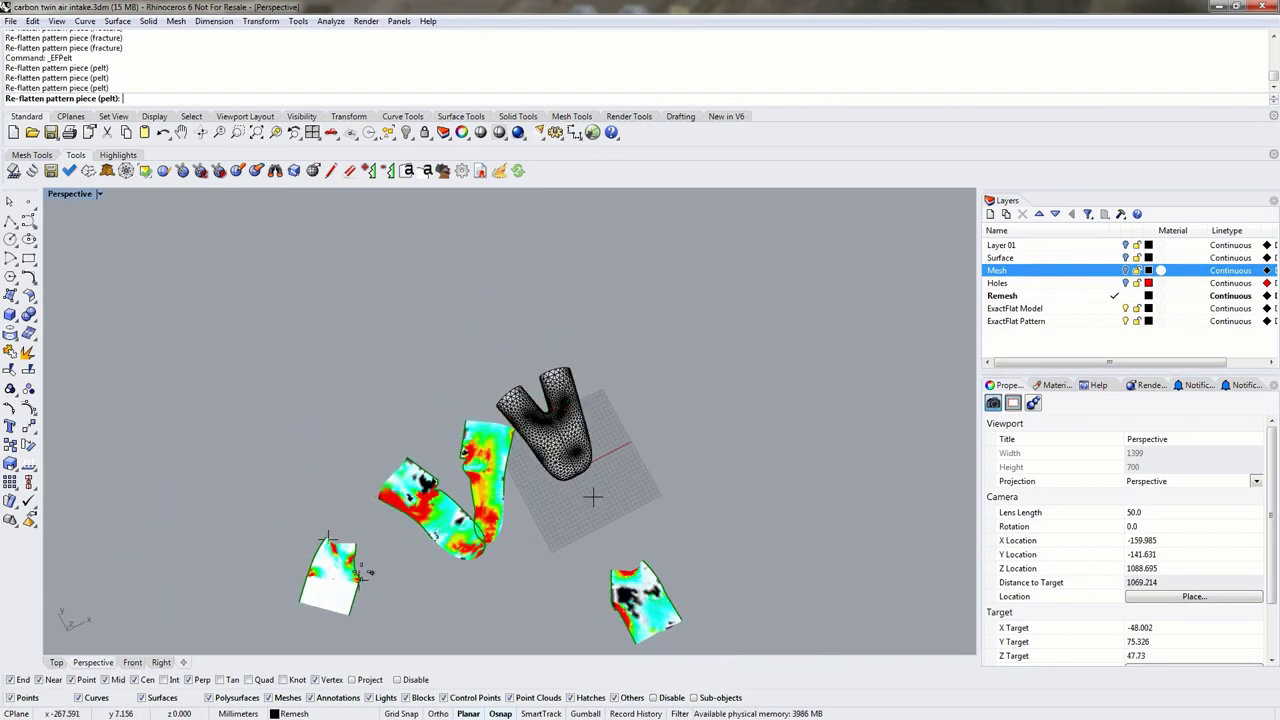
click(334, 568)
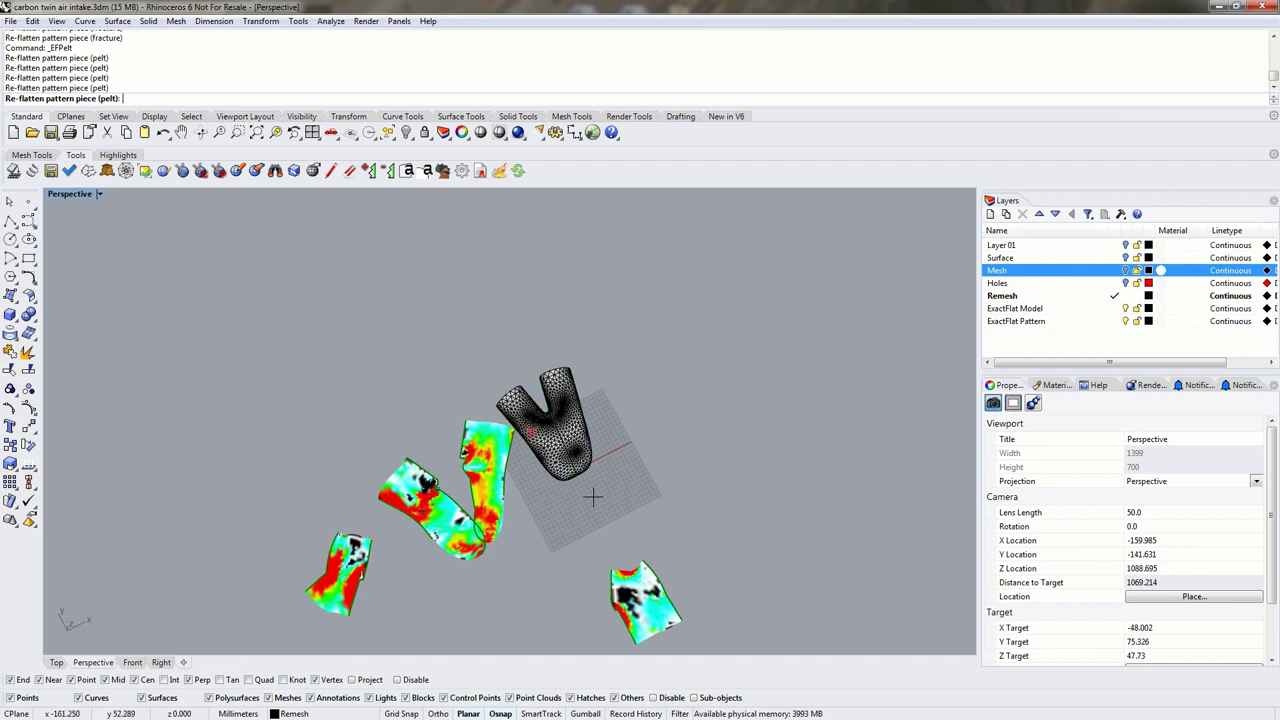
Step: Inspect the mesh edge highlight on the flattened pieces with the stress highlight off, and restore the stress highlight with mesh edges off
right_drag(316, 515, 240, 435)
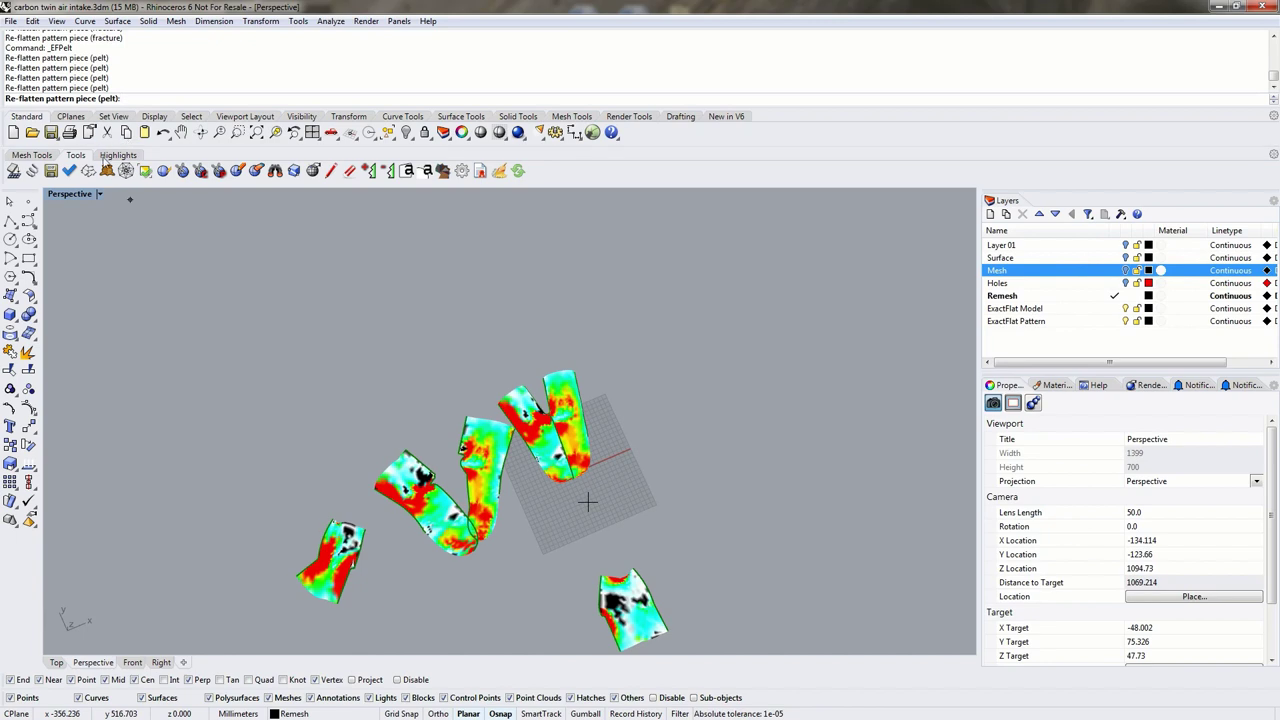
click(120, 156)
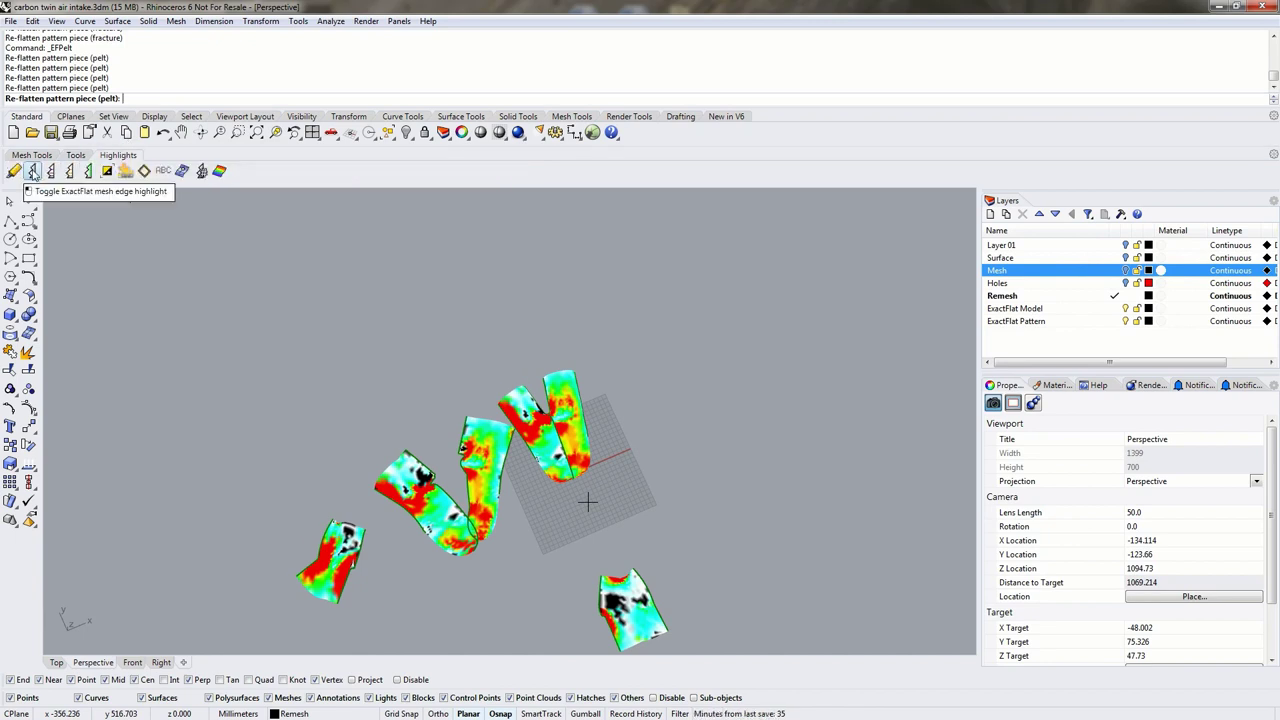
click(218, 172)
right_drag(232, 352, 168, 366)
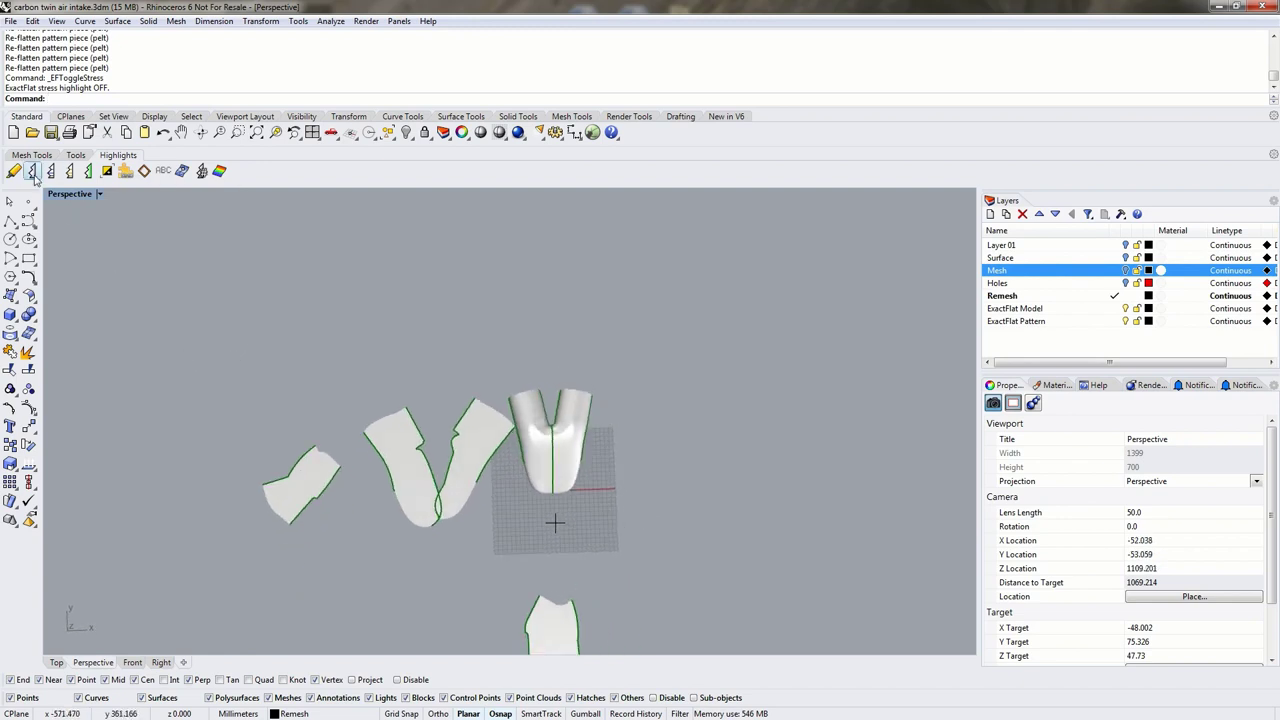
click(32, 172)
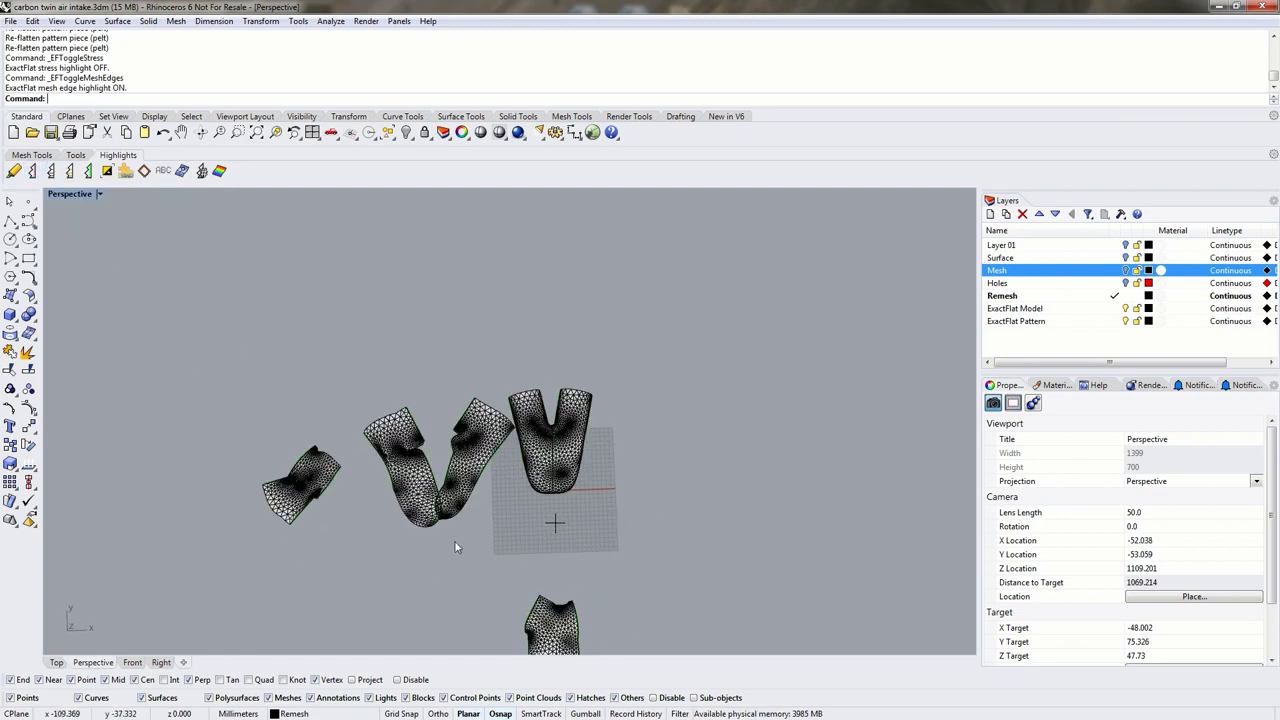
scroll(476, 457, up, 3)
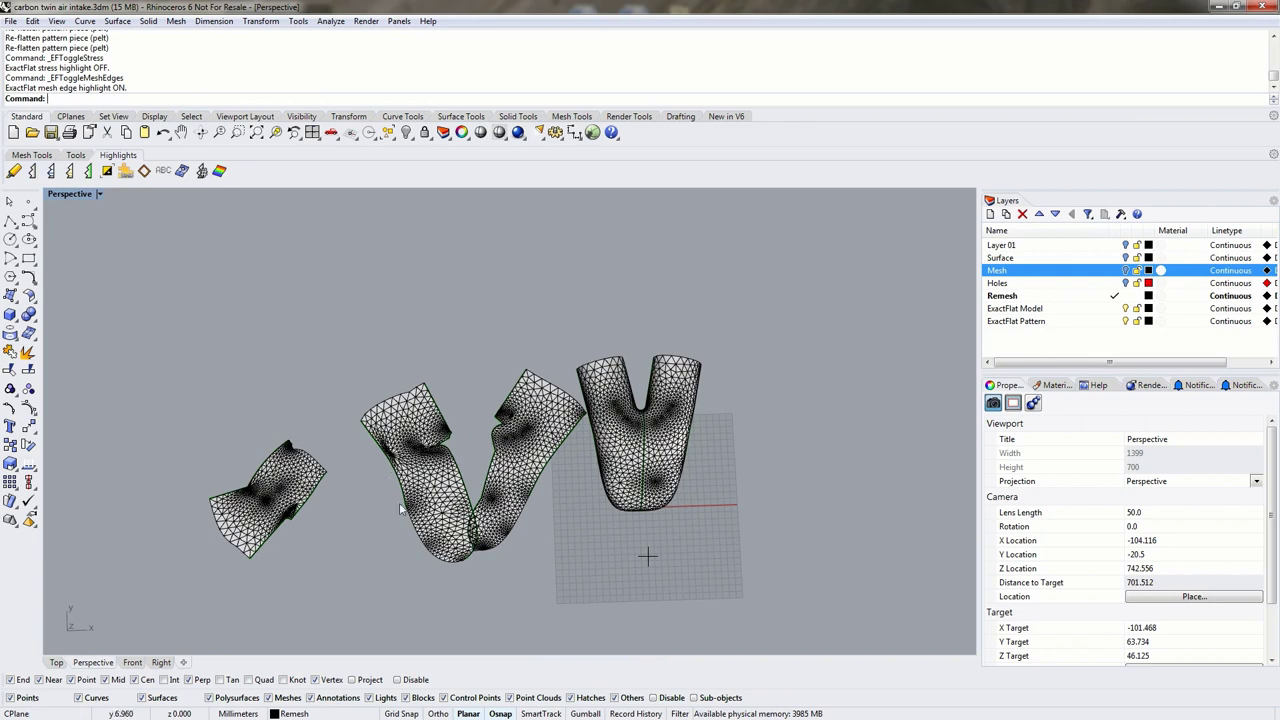
click(33, 172)
scroll(355, 424, down, 4)
right_drag(355, 424, 363, 462)
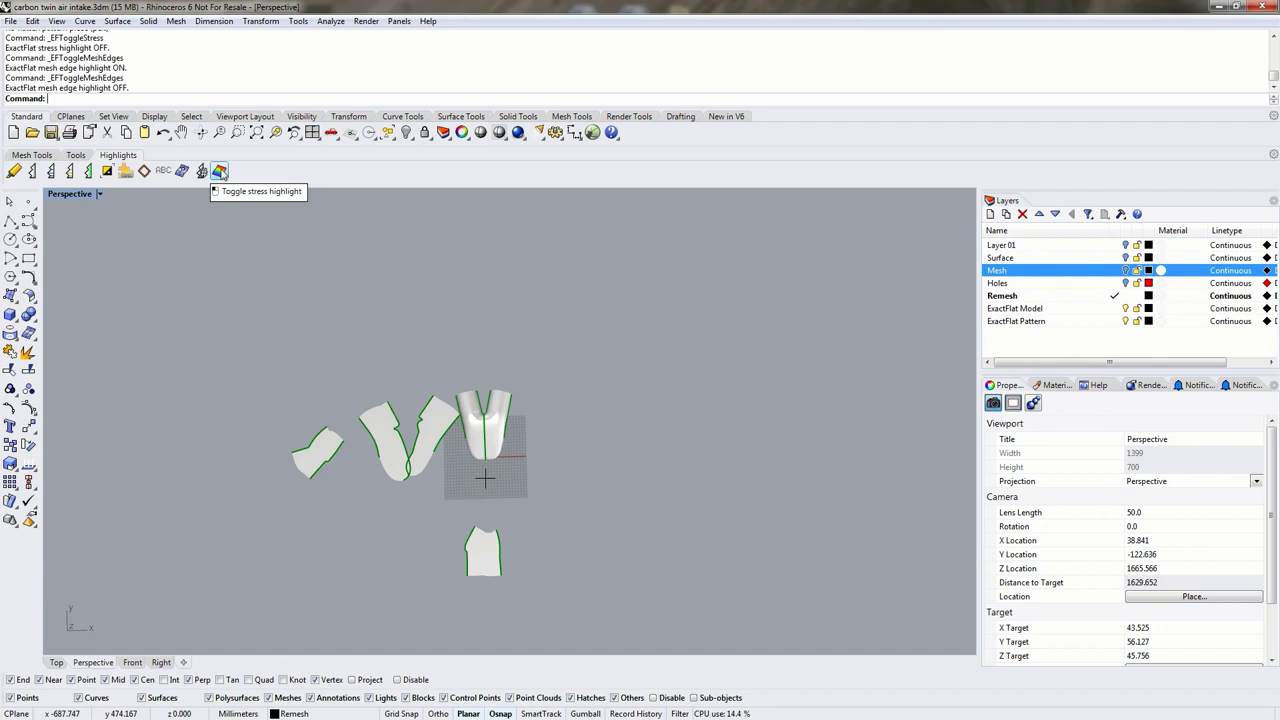
click(221, 172)
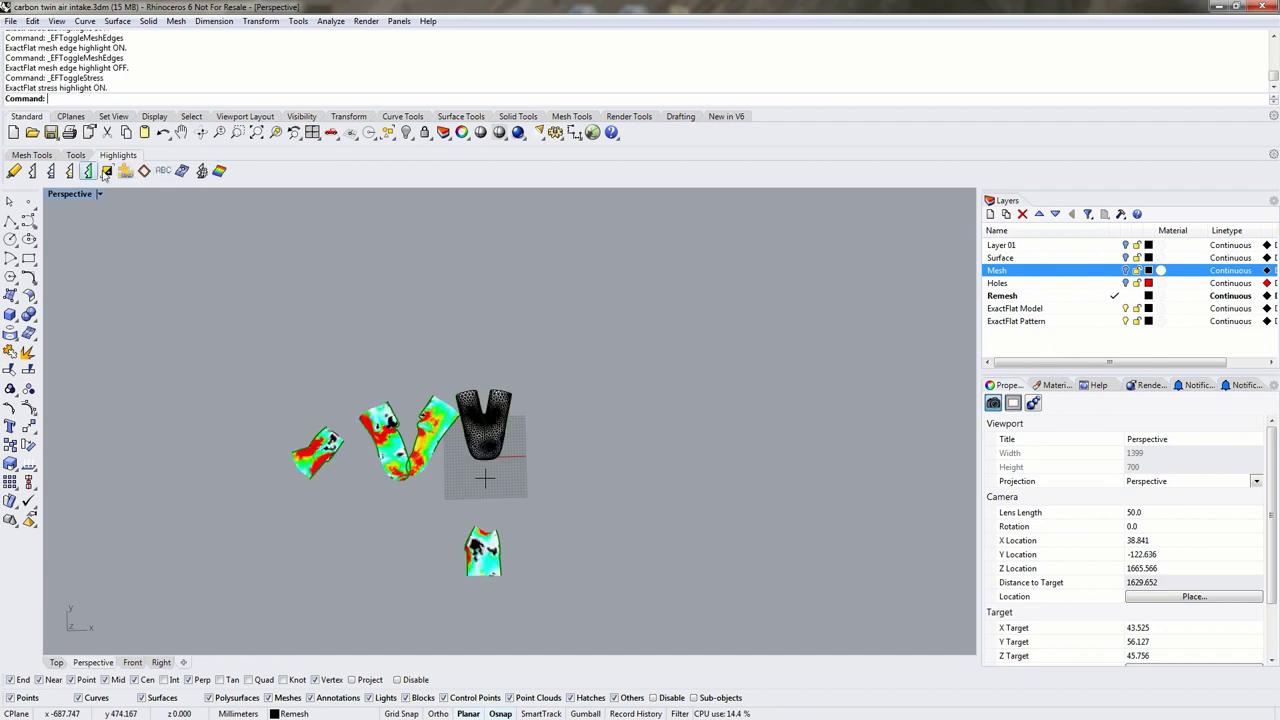
Step: Switch from the Perspective view to a maximized Top view of the intake model and flattened pattern pieces
click(72, 158)
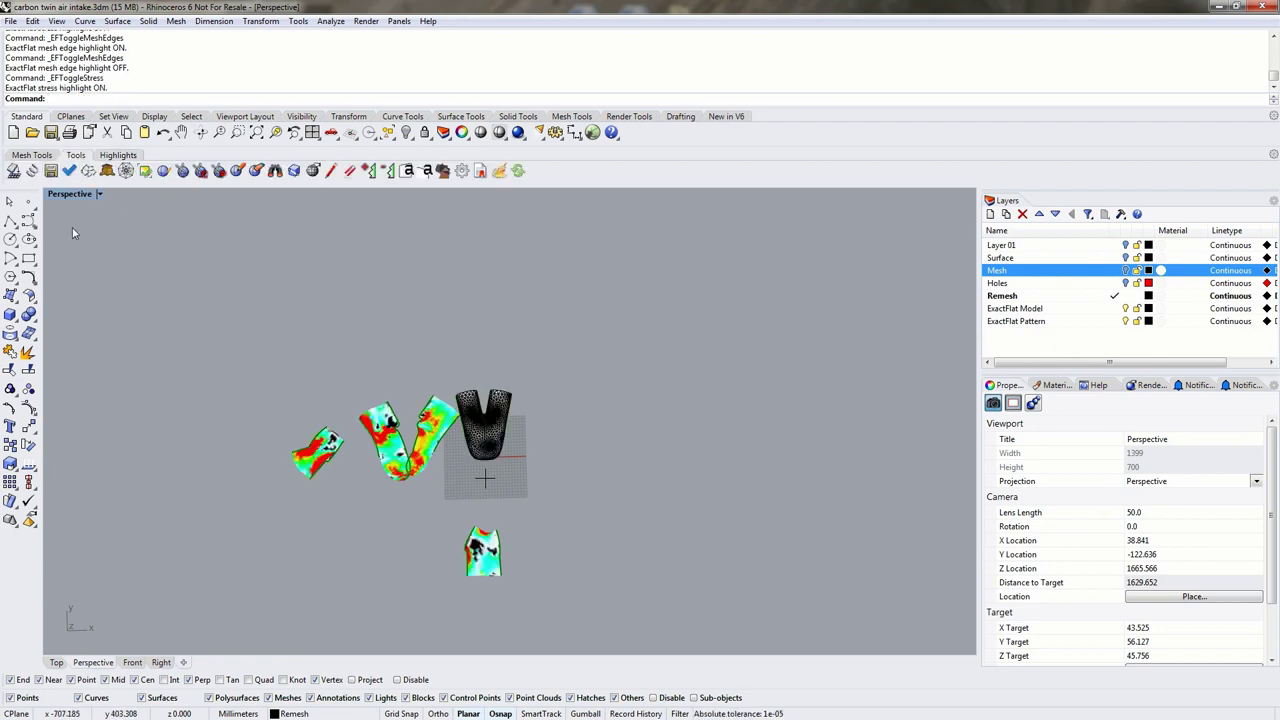
right_drag(320, 515, 381, 517)
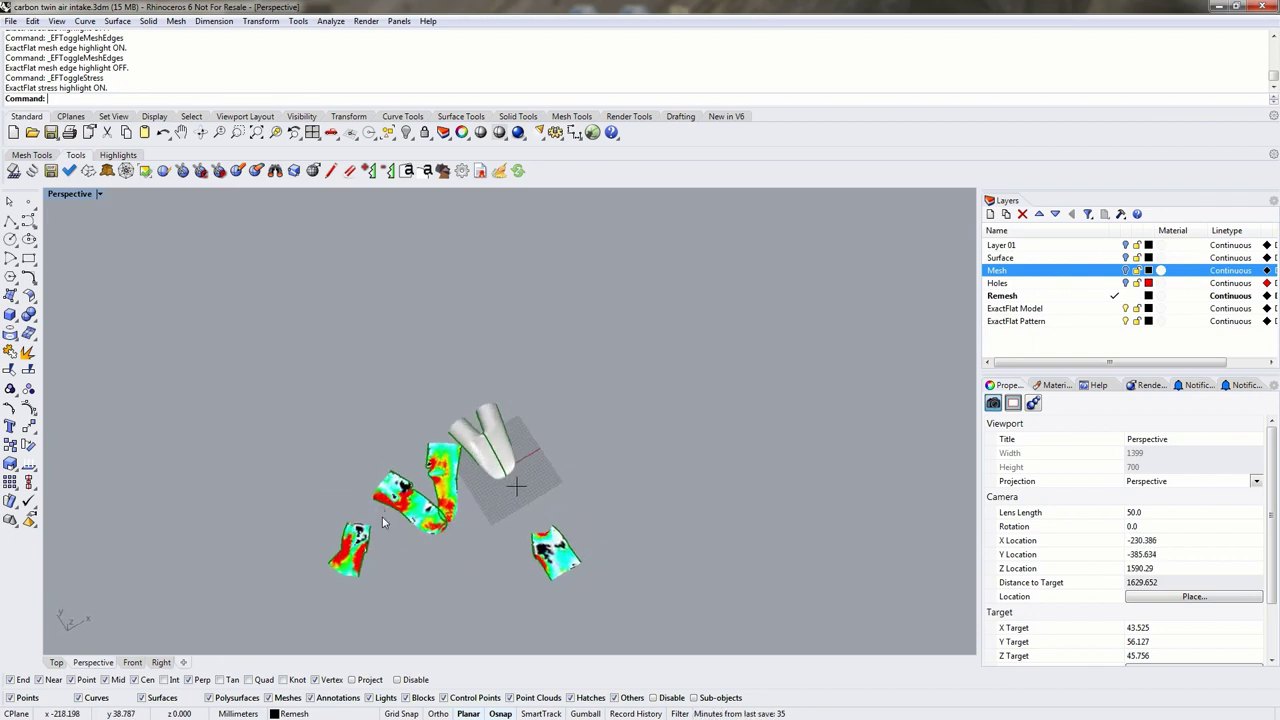
right_drag(153, 399, 180, 354)
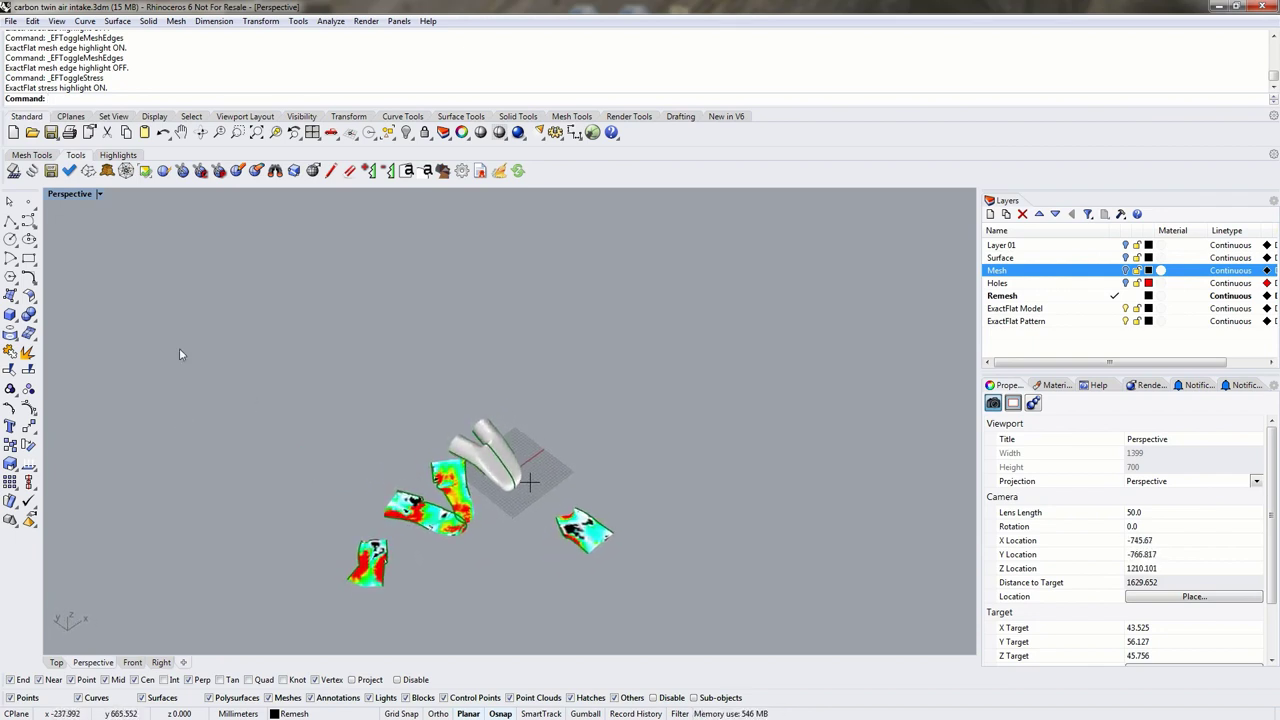
double_click(64, 195)
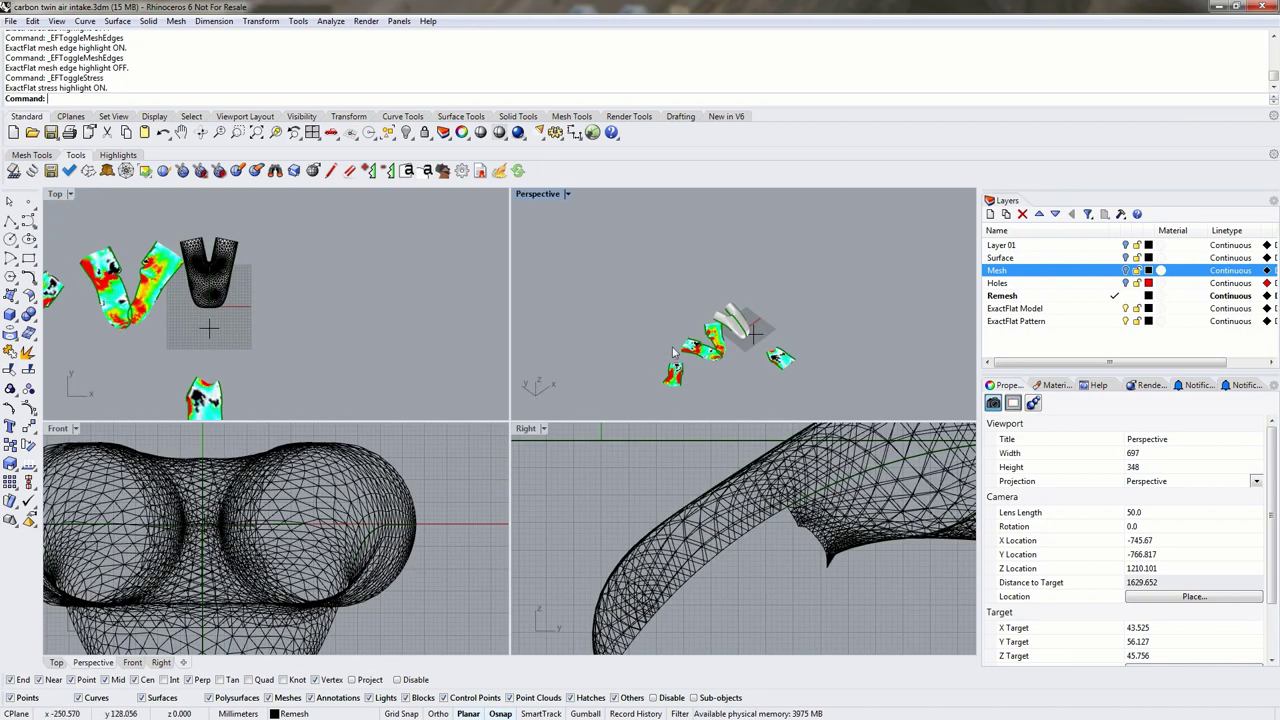
right_drag(284, 262, 393, 264)
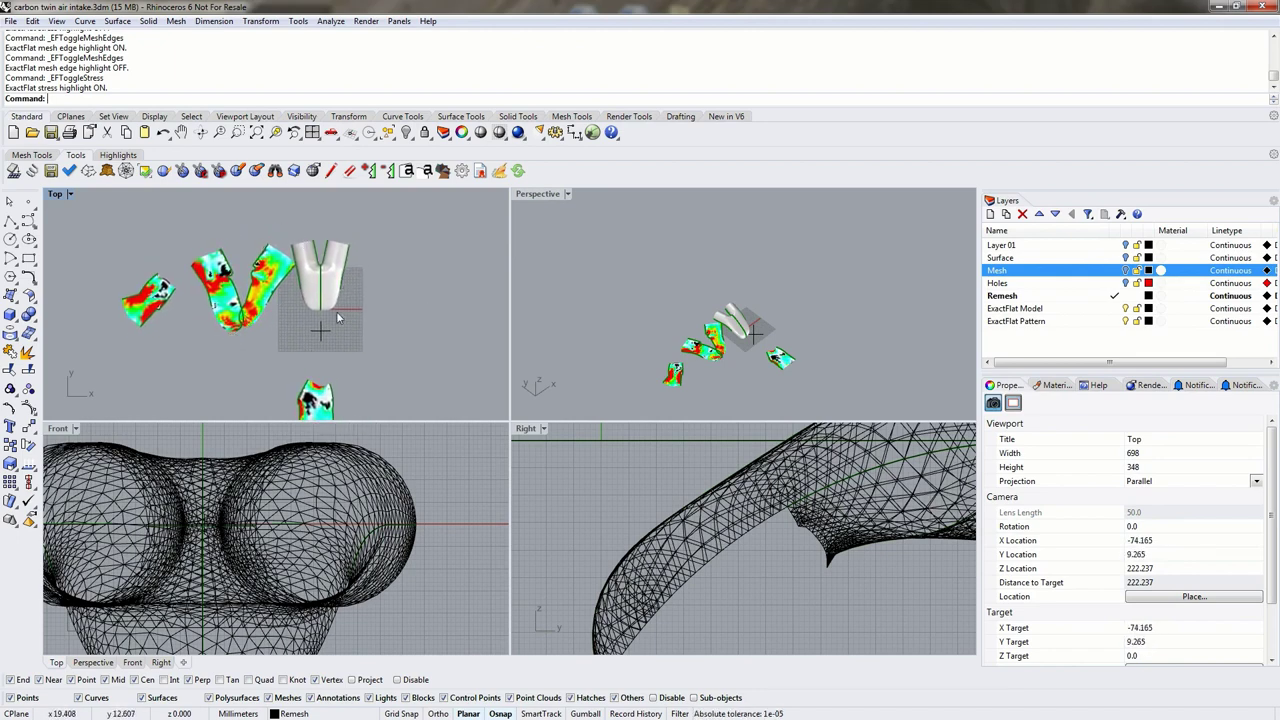
scroll(250, 300, down, 2)
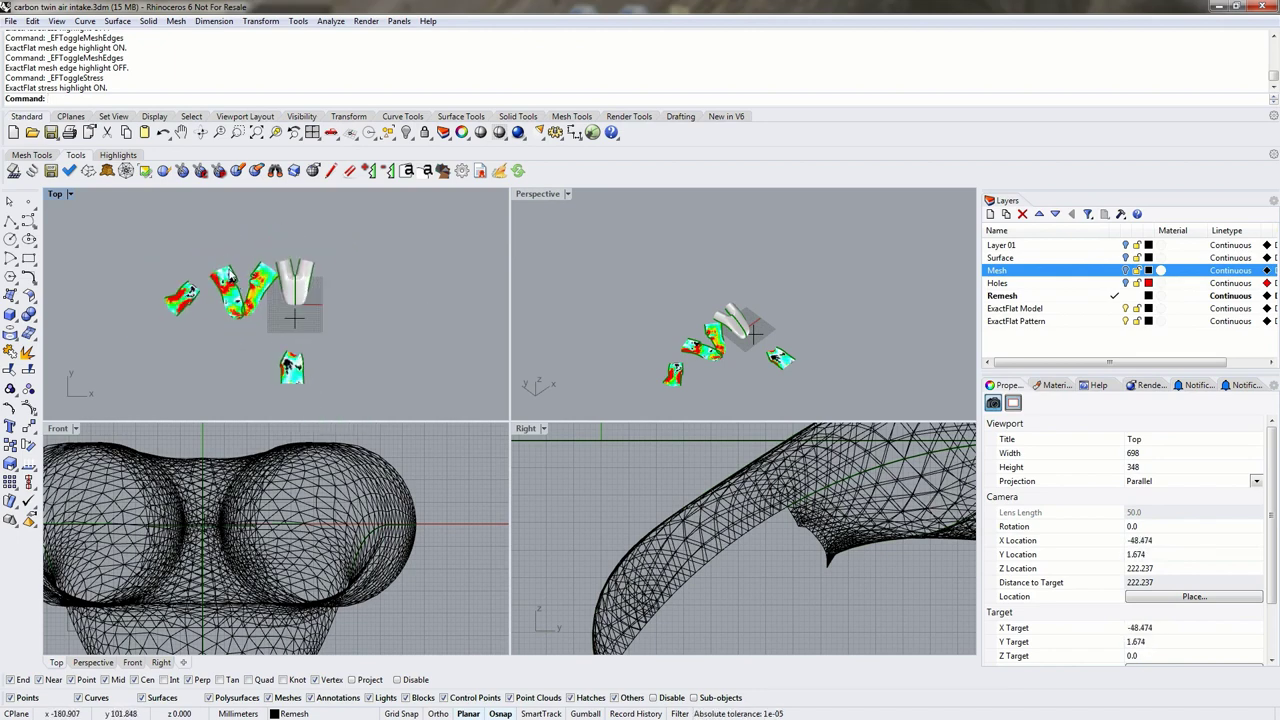
double_click(55, 194)
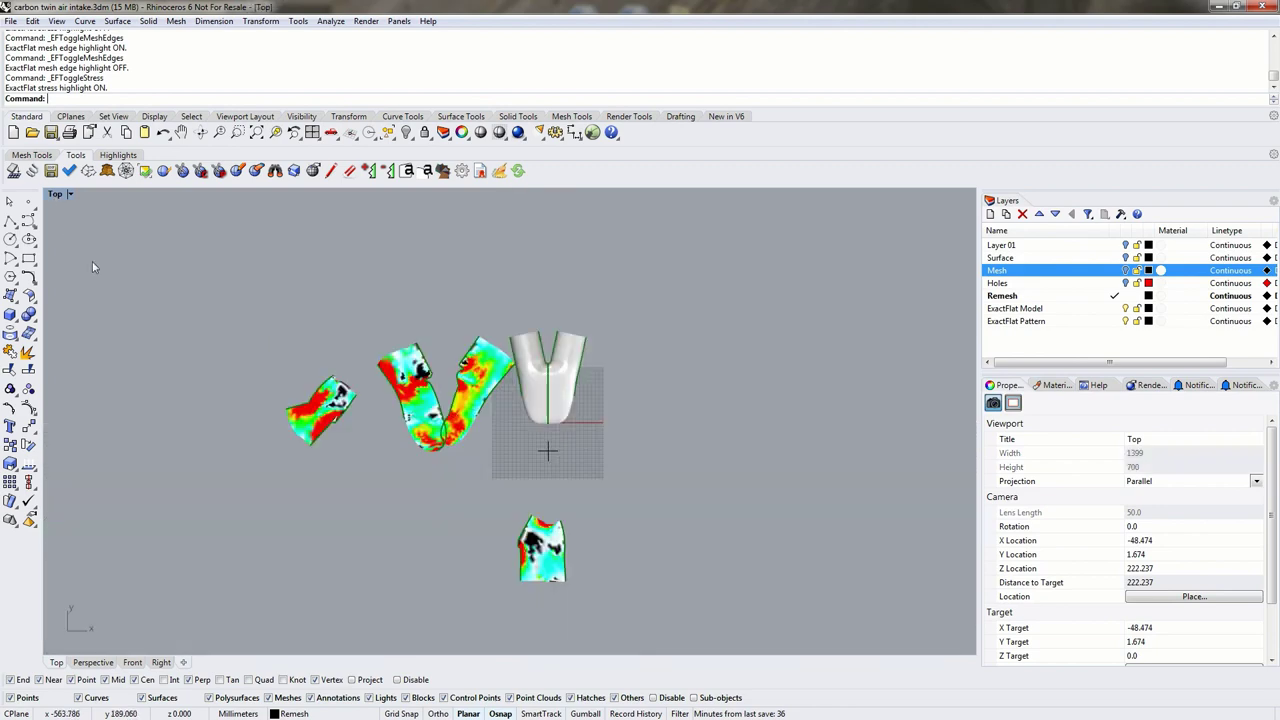
scroll(550, 425, up, 3)
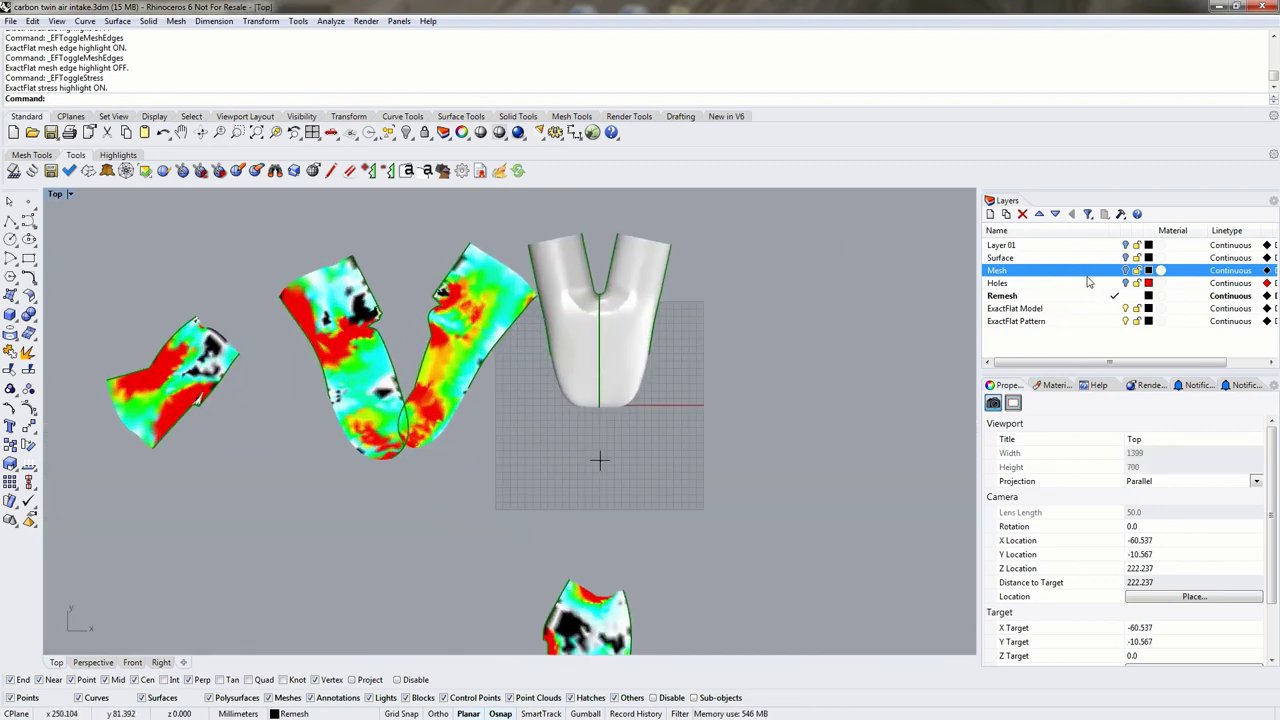
Step: Make ExactFlat Pattern the current layer and hide the Remesh and ExactFlat Model layers
click(1113, 321)
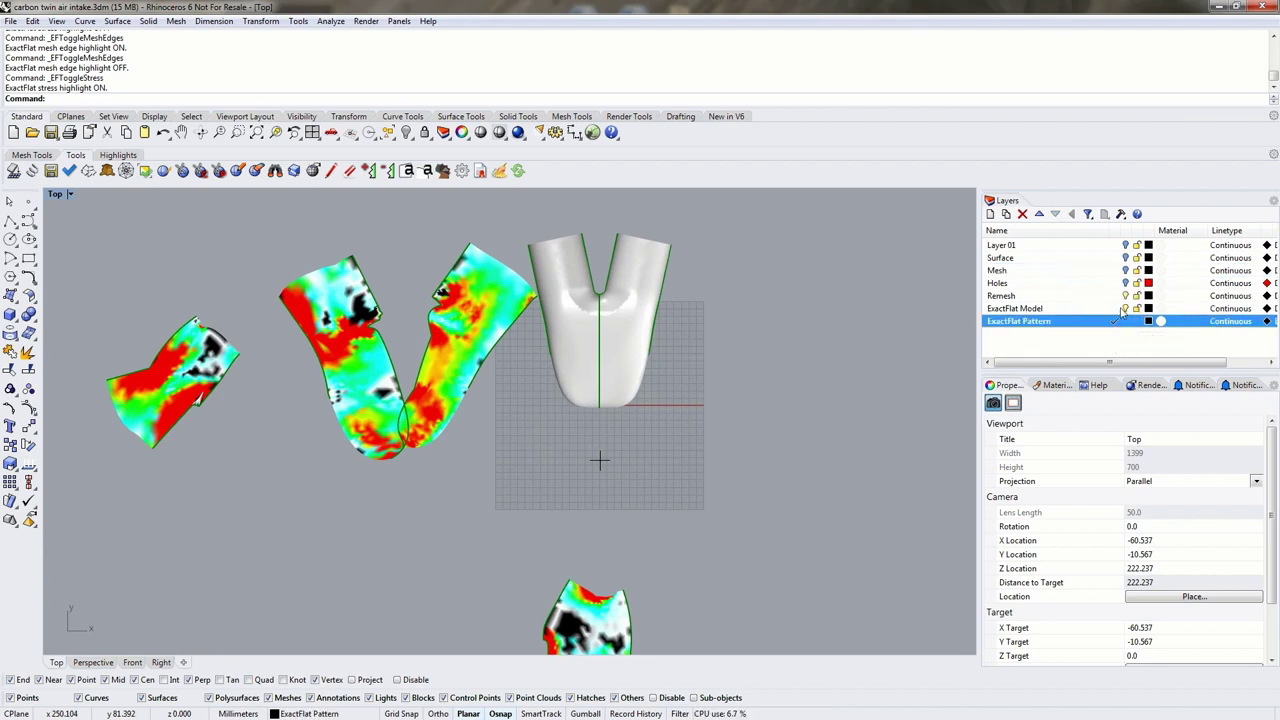
click(1125, 296)
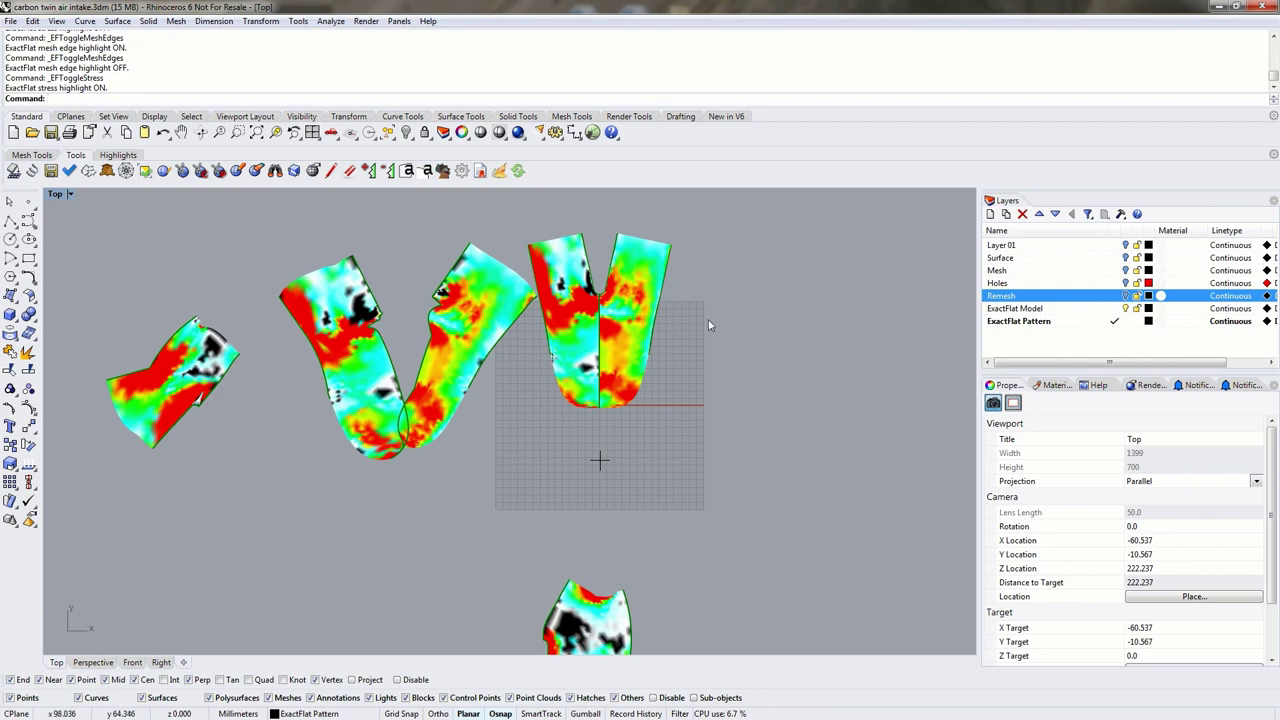
click(1127, 310)
Step: Move the four pattern pieces into a compact group beside the grid, separating the two overlapping long pieces
right_drag(278, 393, 384, 349)
scroll(384, 349, down, 3)
drag(544, 492, 382, 450)
drag(330, 320, 265, 355)
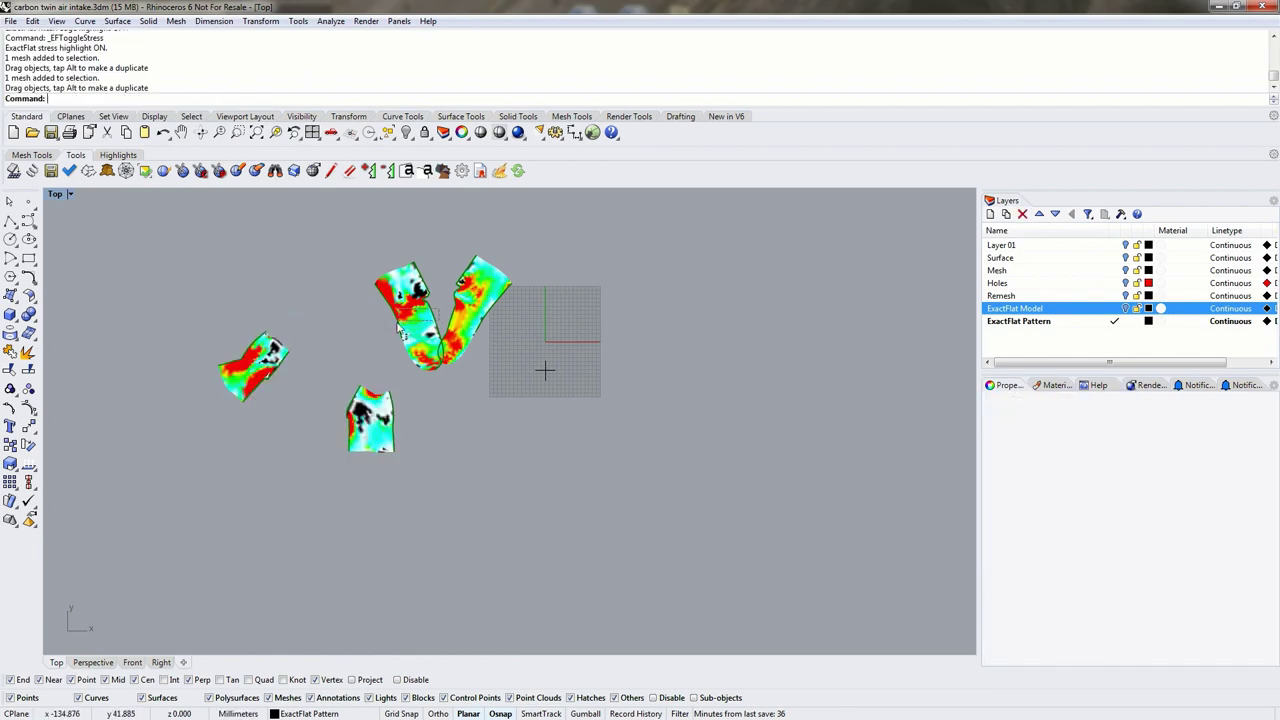
drag(400, 310, 295, 315)
drag(467, 305, 381, 310)
click(437, 329)
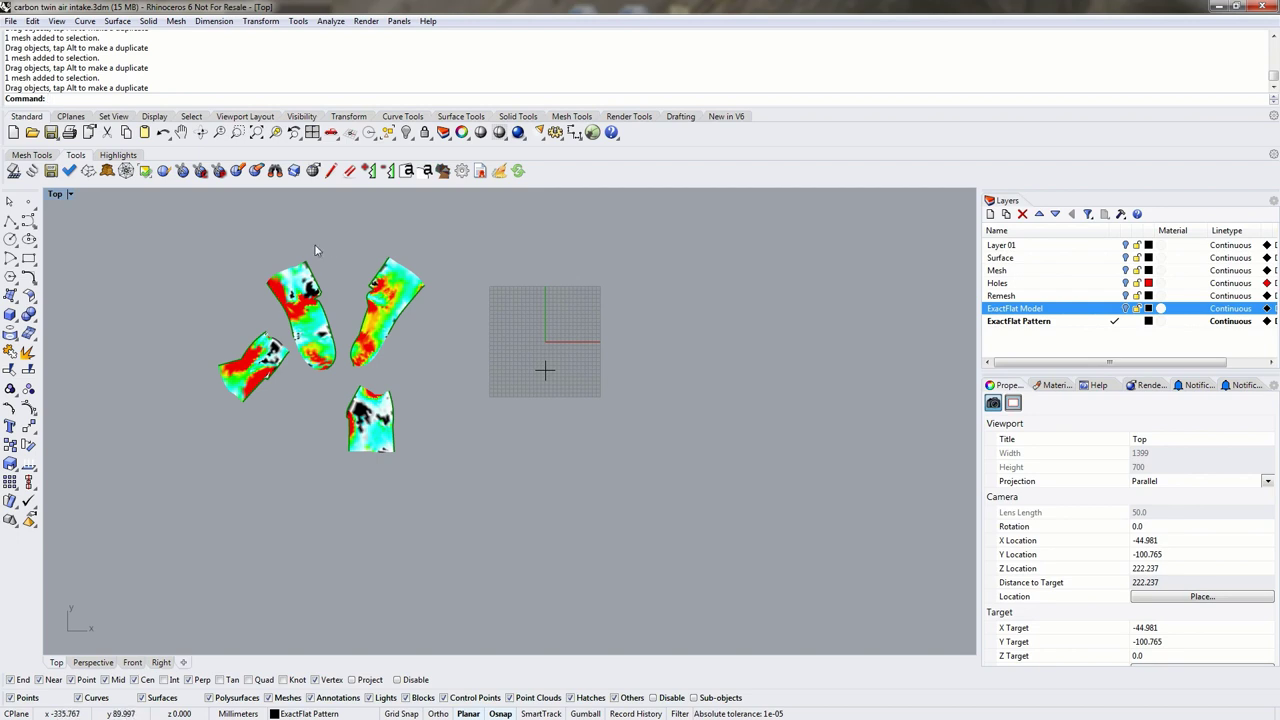
Step: Start EFSpring on all four pattern pieces using the single material Cotton 1 with the Linear Isotropic Model (fast)
click(31, 172)
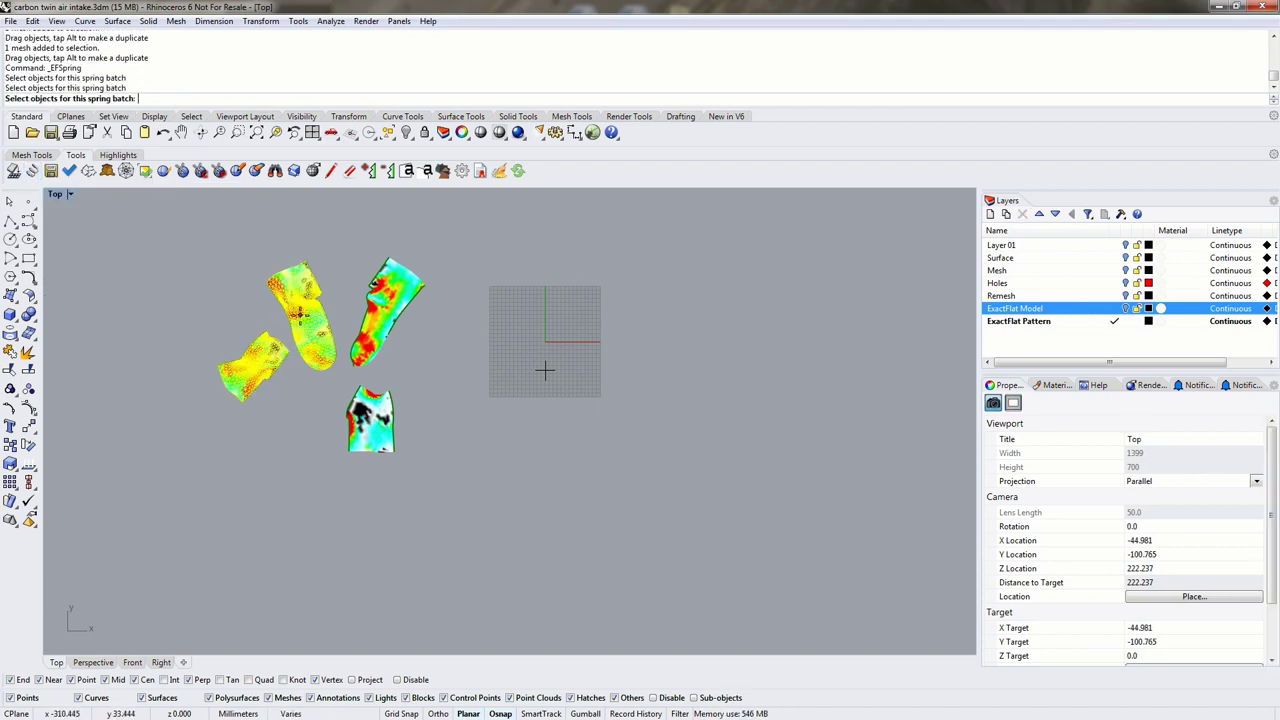
key(Return)
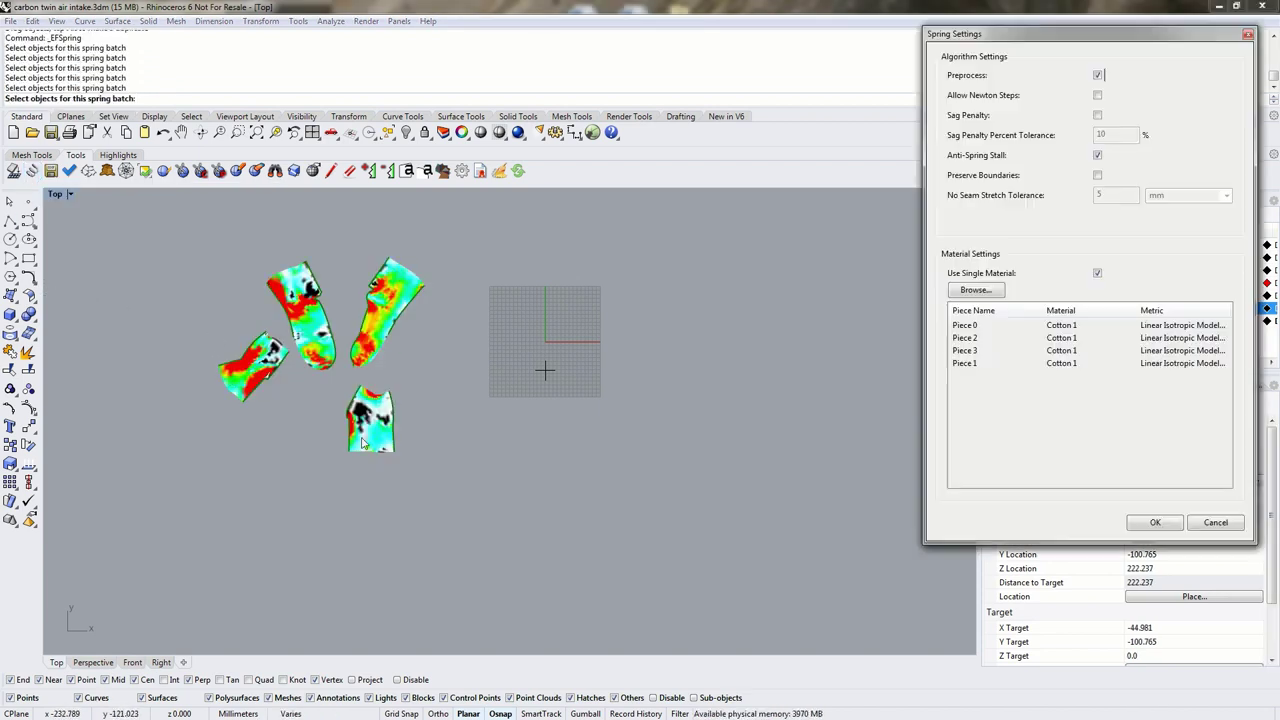
drag(1001, 32, 903, 47)
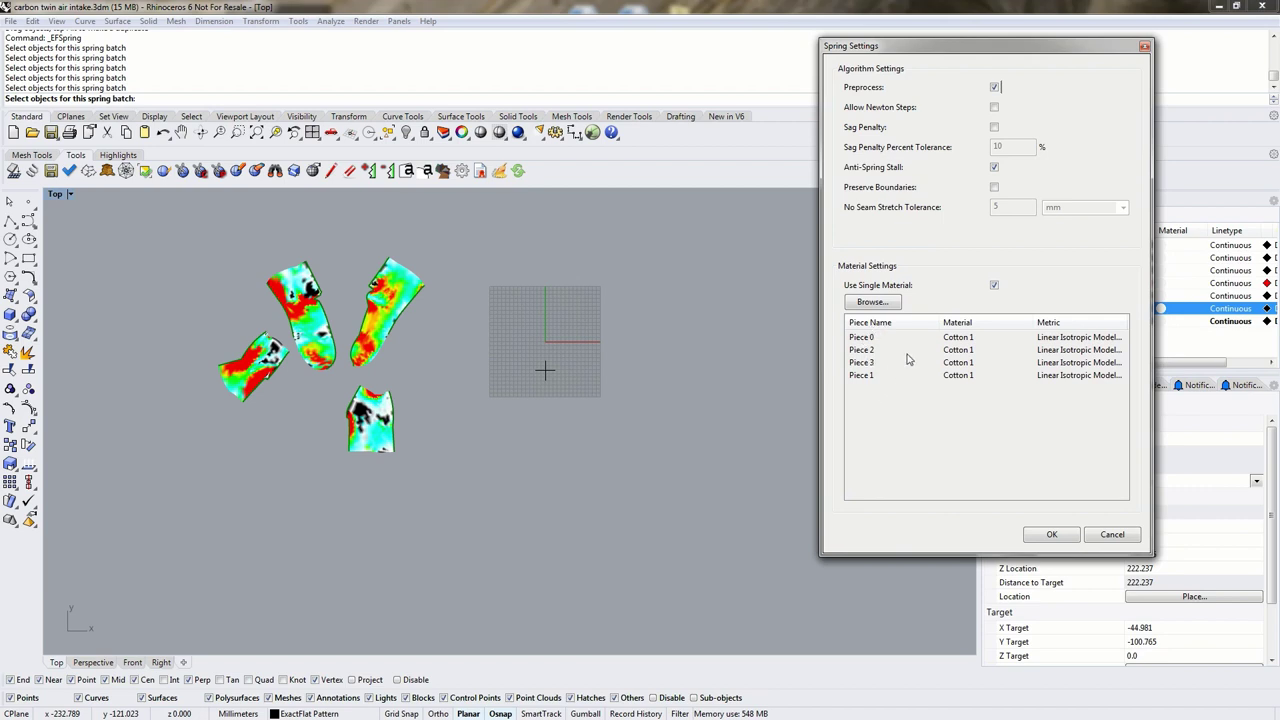
click(868, 302)
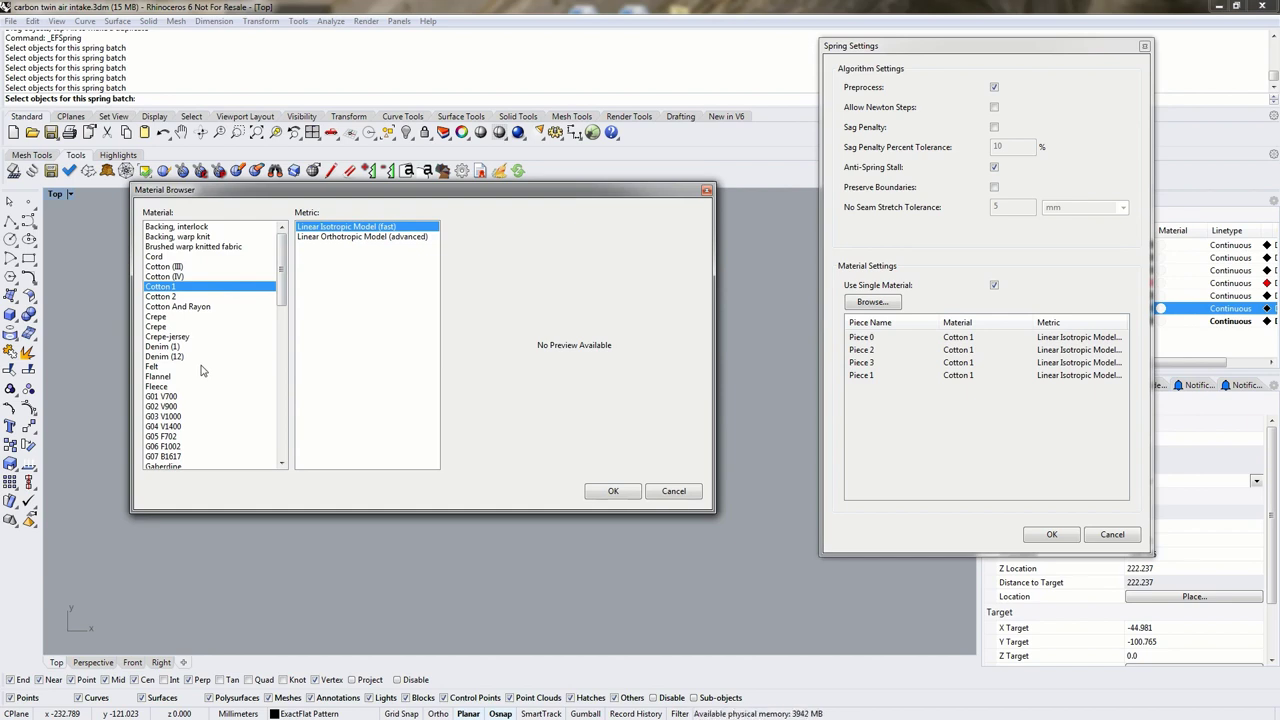
click(613, 491)
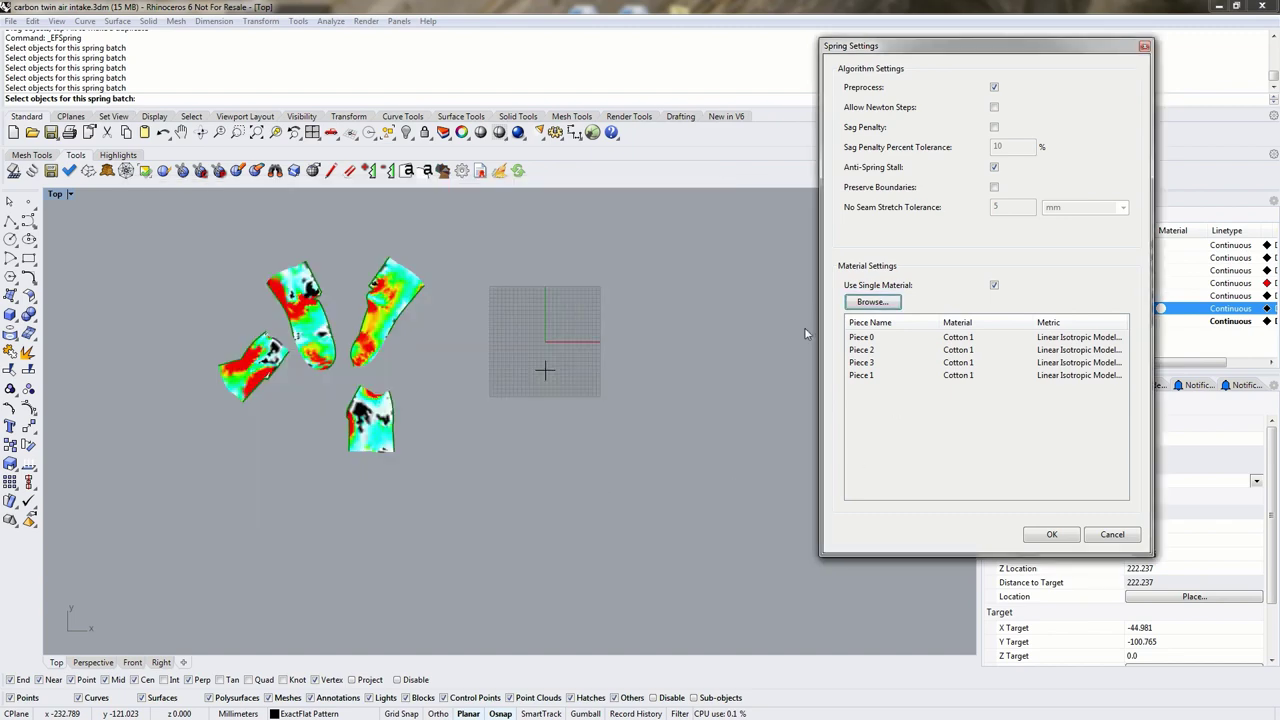
click(1050, 535)
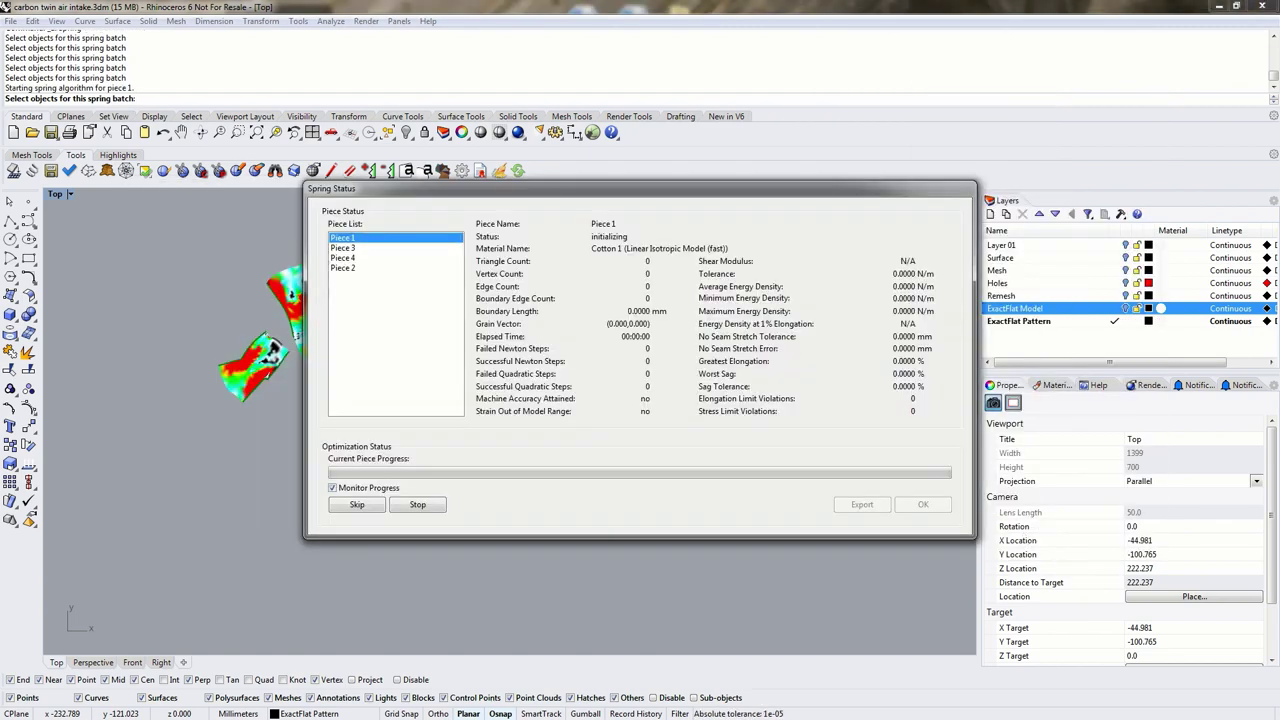
Step: Monitor the spring optimization, review the statistics of Piece 1 and Piece 3, and accept the finished results
drag(538, 192, 790, 56)
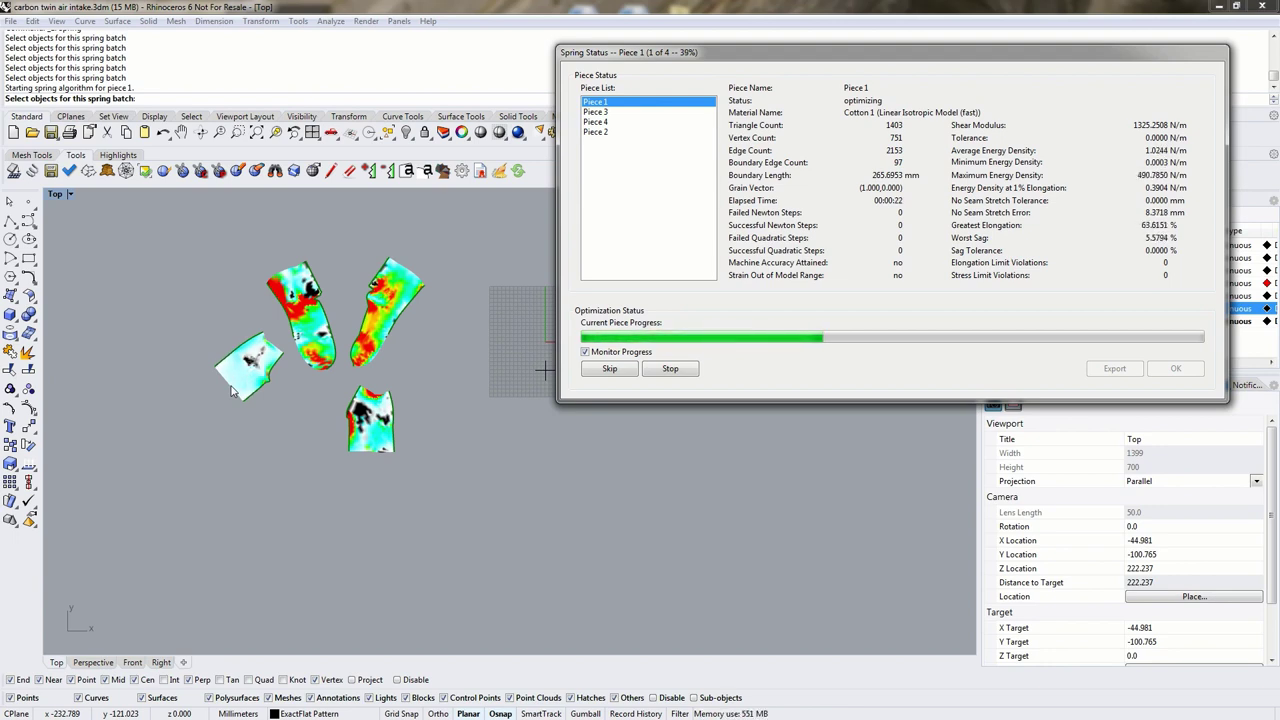
mouse_move(648, 53)
mouse_down()
mouse_move(766, 53)
mouse_move(657, 53)
mouse_up()
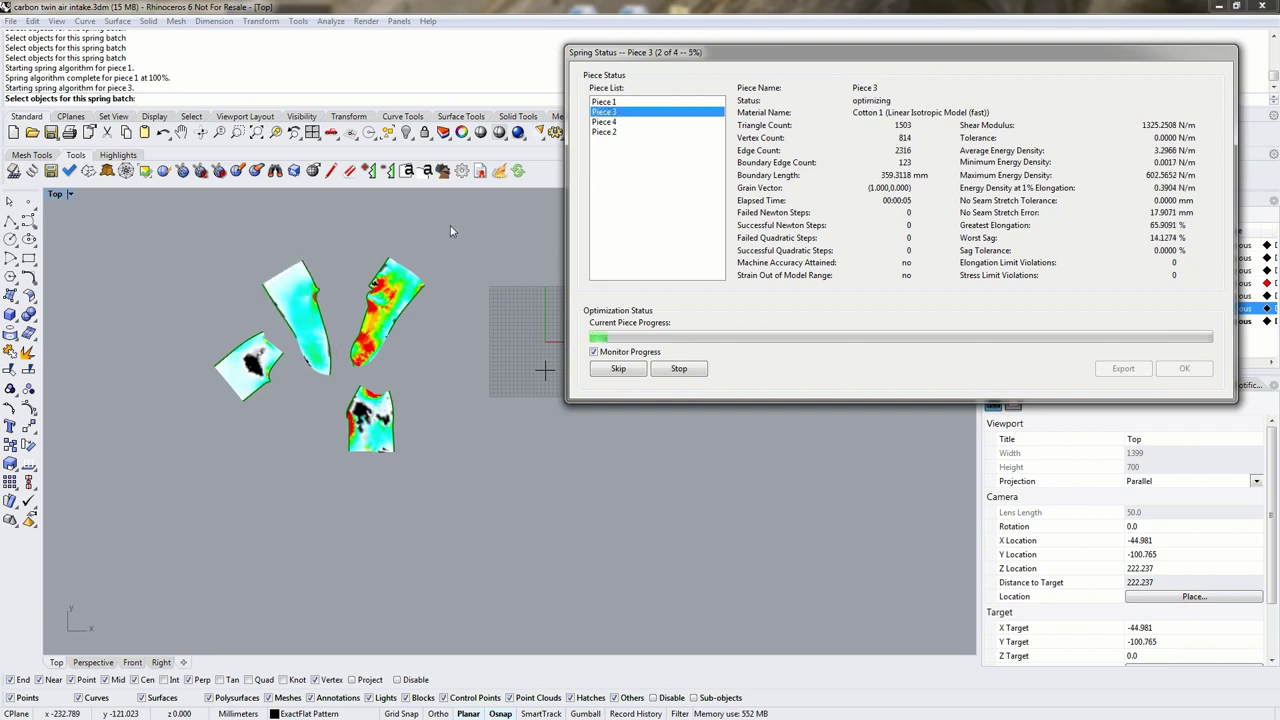
click(610, 102)
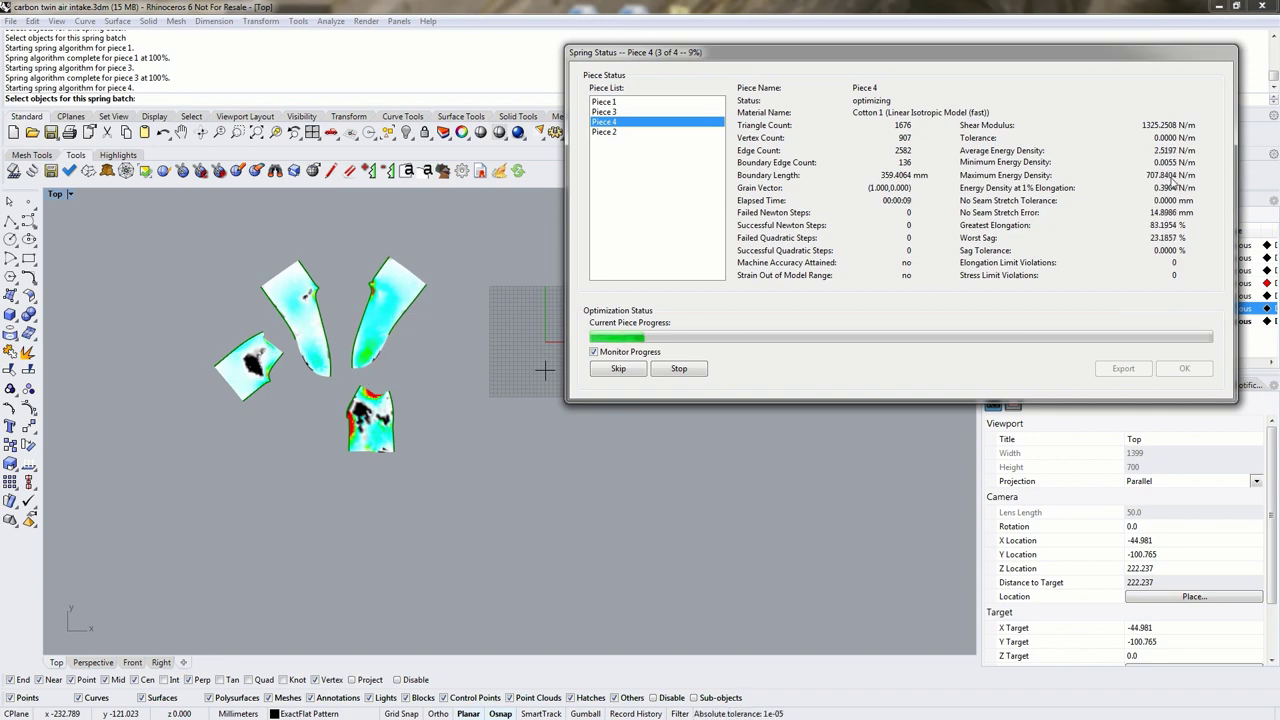
click(614, 112)
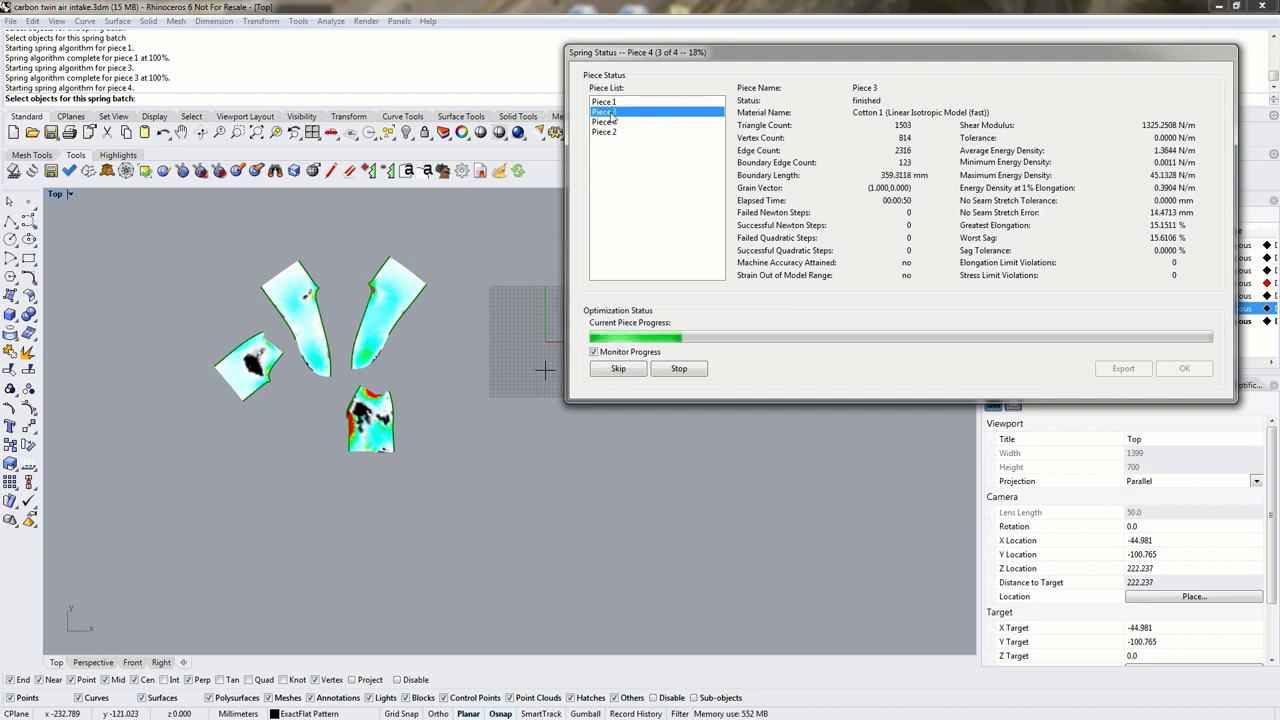
click(617, 102)
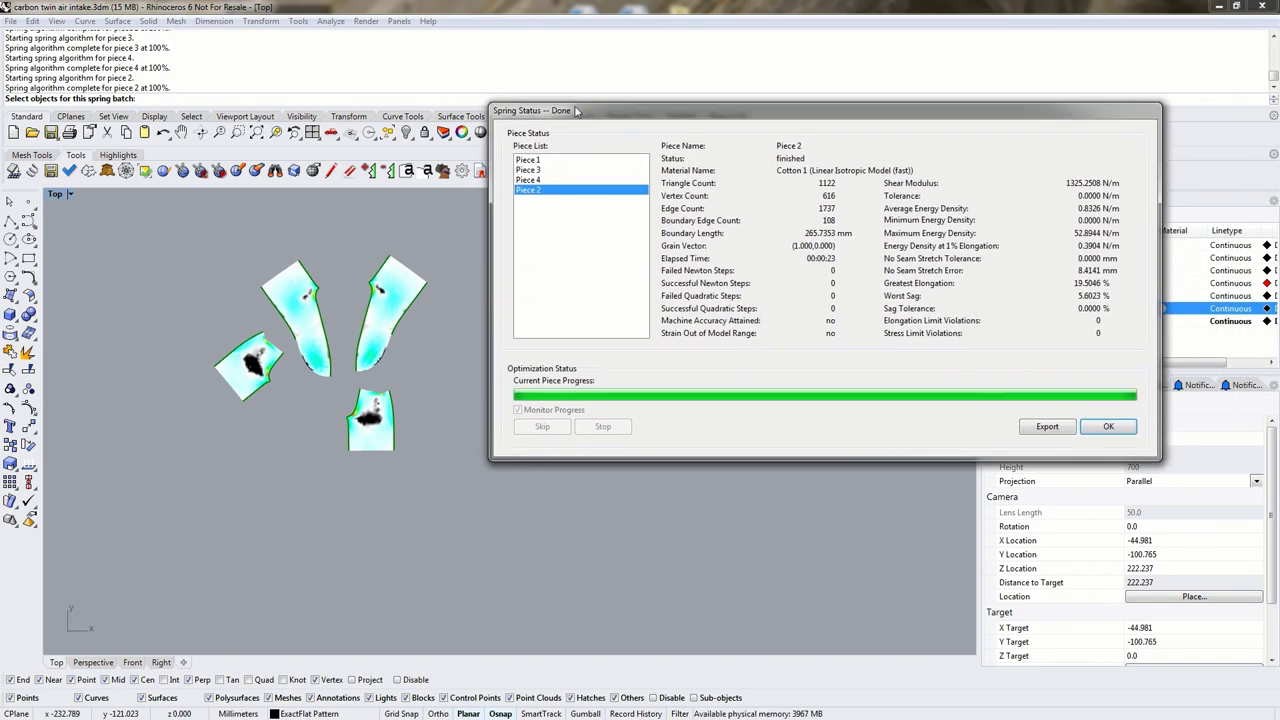
click(1110, 427)
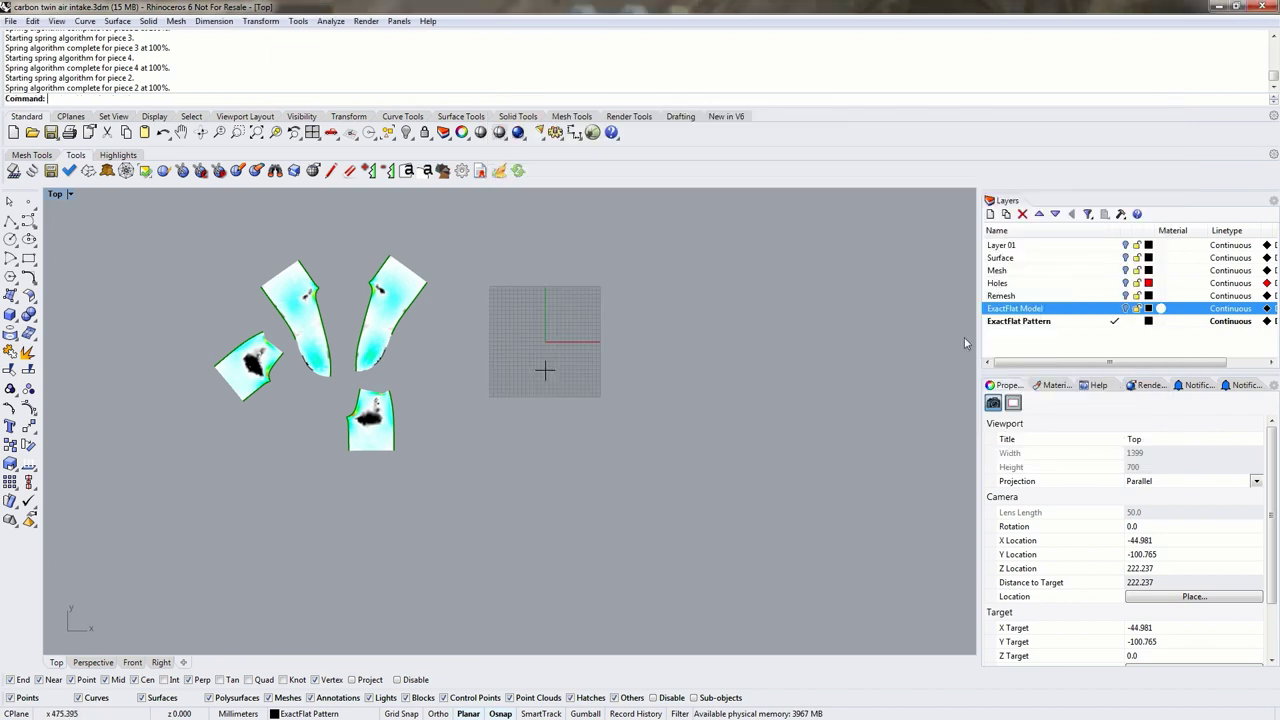
Step: Try the Spring settings on one long piece with Preserve Boundaries enabled at a 5 mm seam stretch tolerance, and cancel
click(32, 170)
click(285, 292)
key(Return)
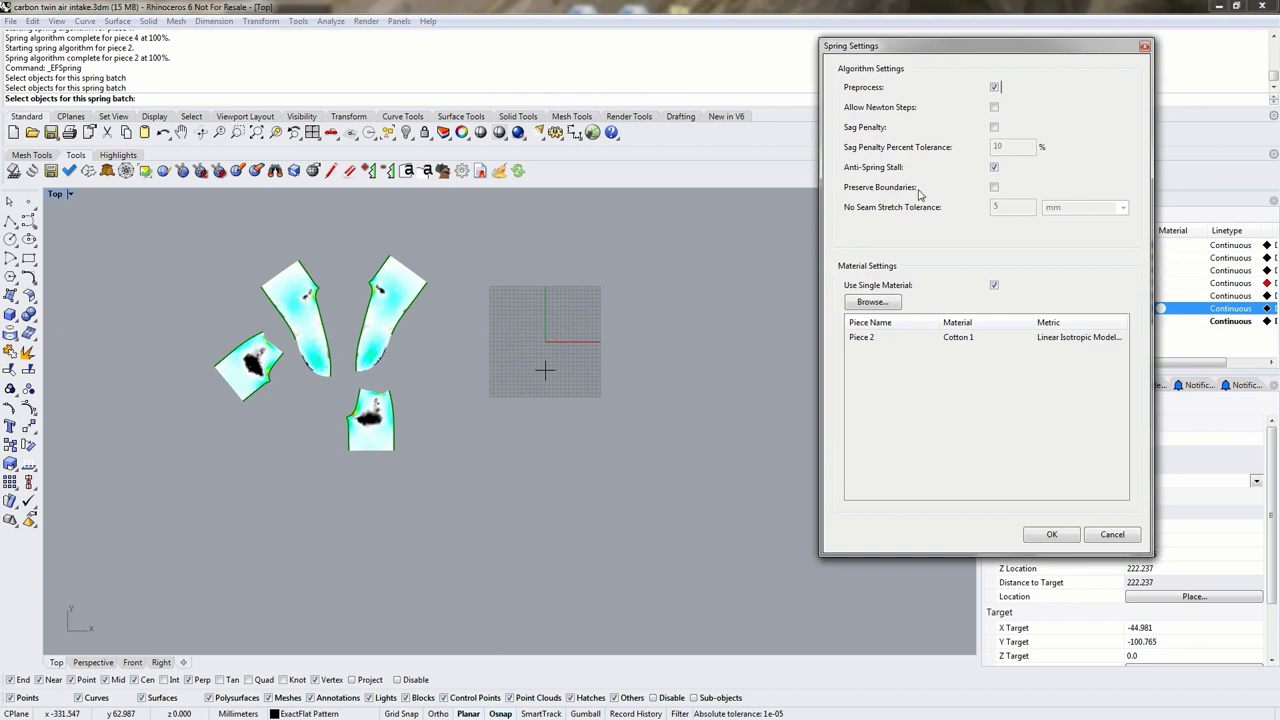
click(994, 188)
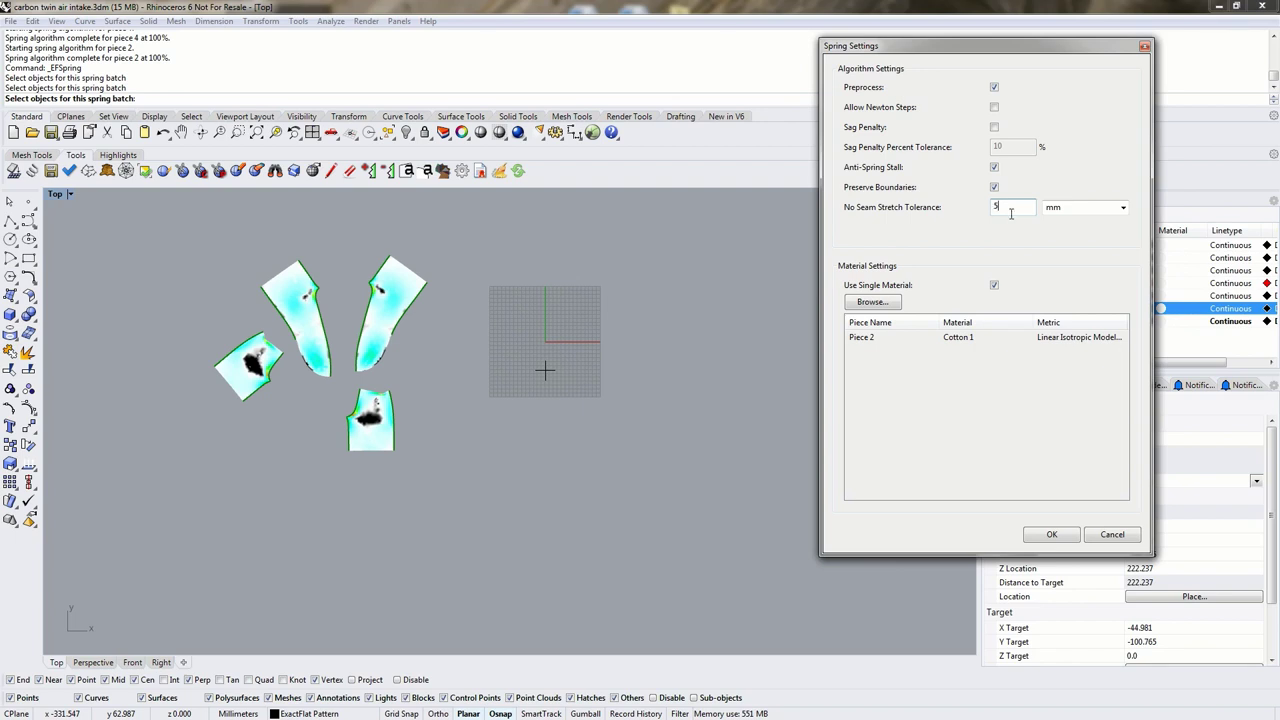
click(1112, 536)
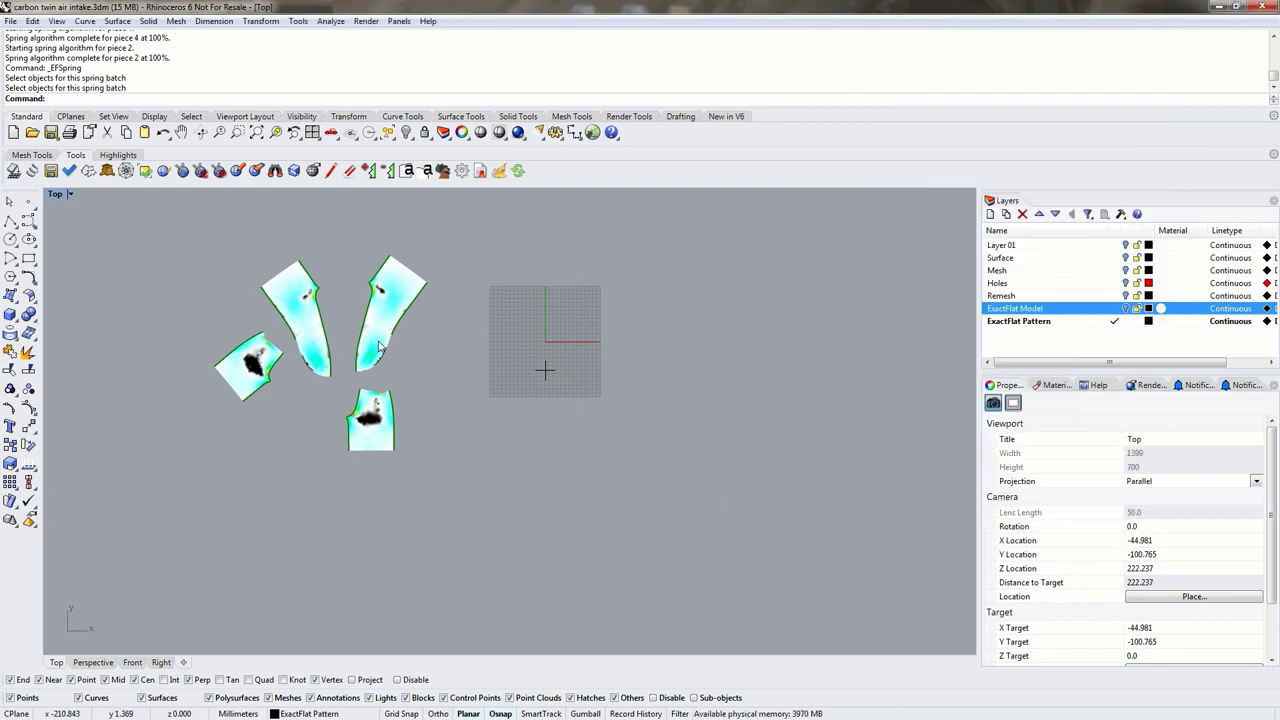
Step: Rearrange the two long pattern pieces so that they swap sides
drag(378, 320, 364, 318)
drag(294, 285, 475, 292)
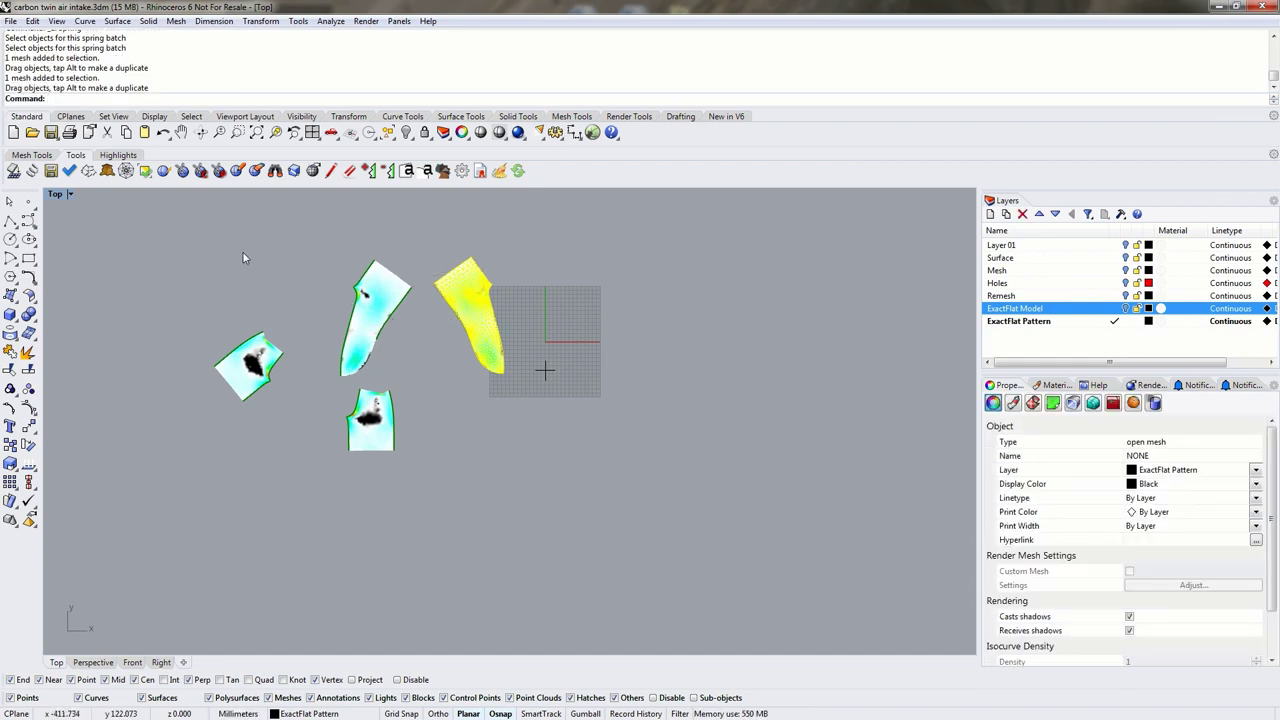
Step: Move the left long pattern piece up and away from the other pieces
mouse_move(476, 334)
mouse_down()
mouse_move(446, 336)
mouse_move(476, 336)
mouse_up()
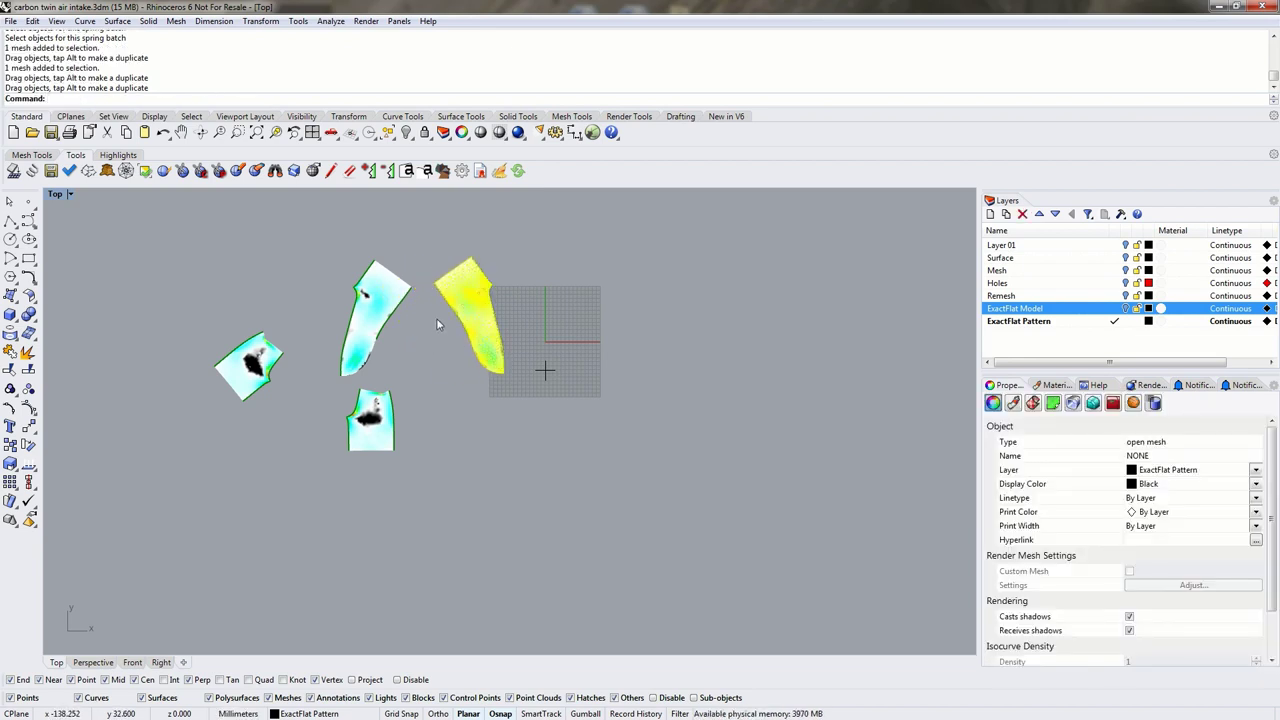
drag(399, 300, 338, 283)
click(214, 231)
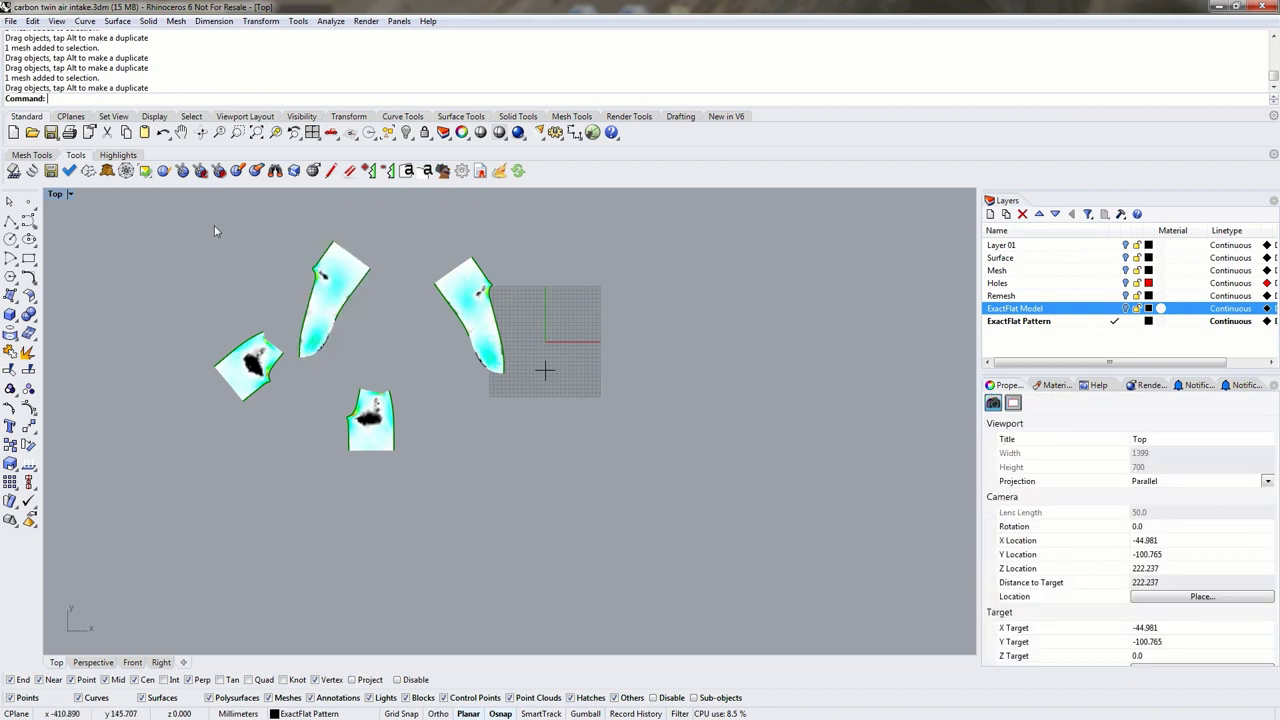
Step: Rotate the left long piece counter-clockwise by about 31° around the outer corner of its wide end
click(340, 279)
text(rotate)
key(Return)
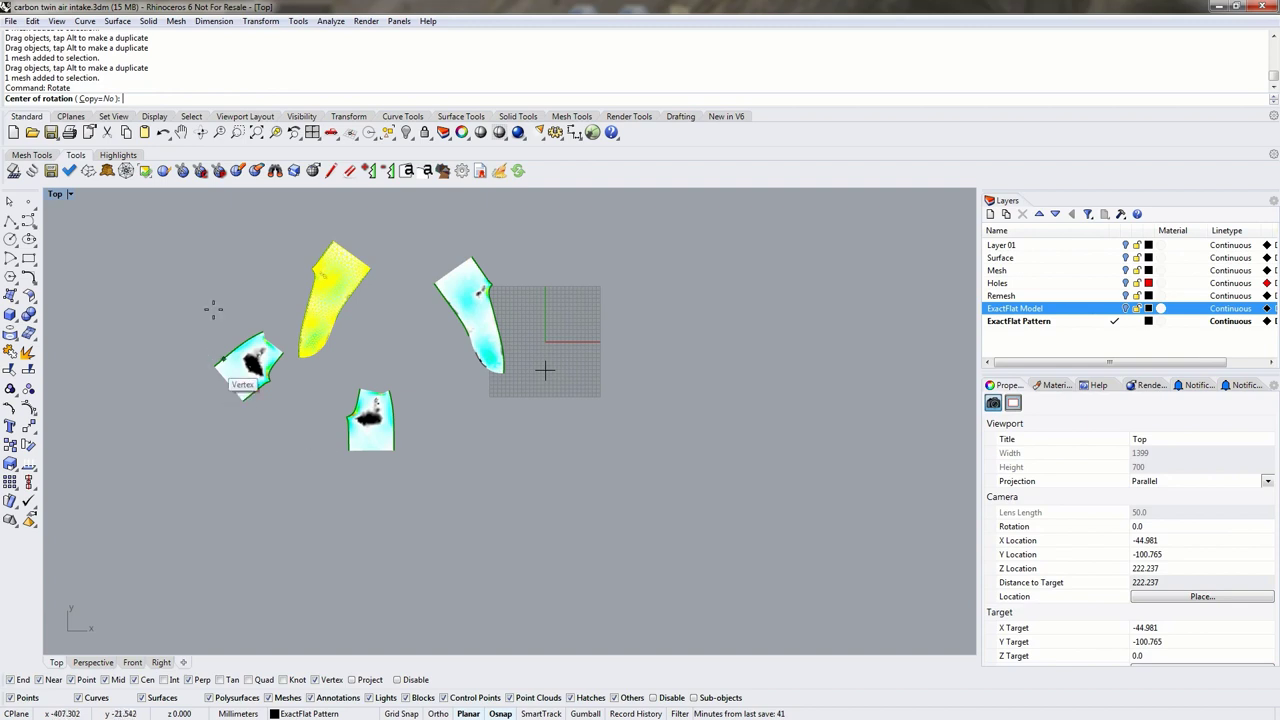
scroll(391, 275, up, 3)
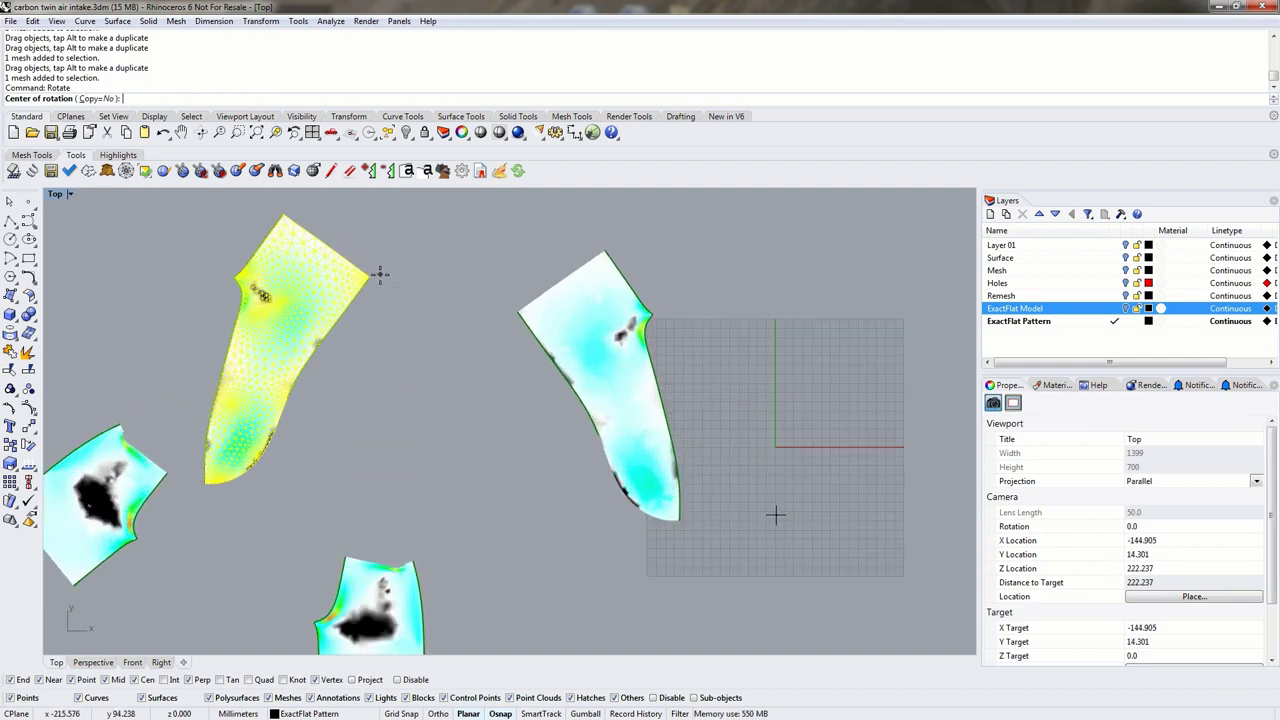
click(372, 276)
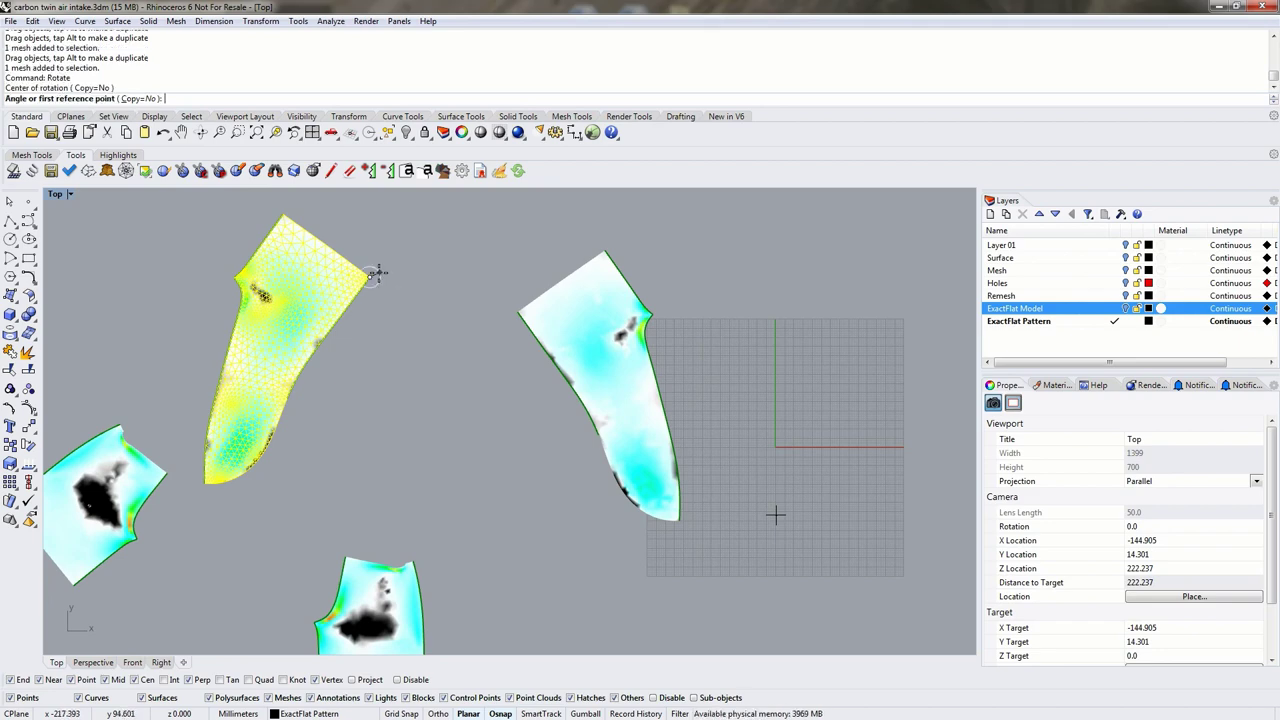
click(263, 453)
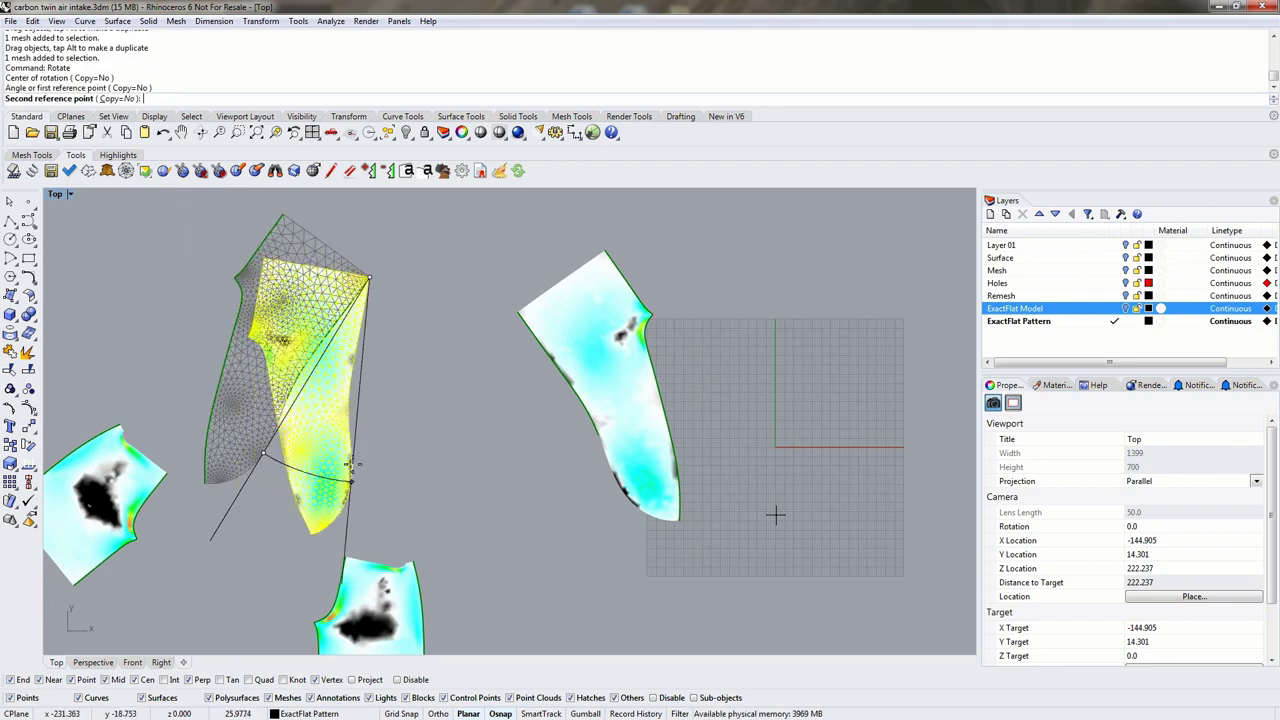
key(shift)
click(364, 468)
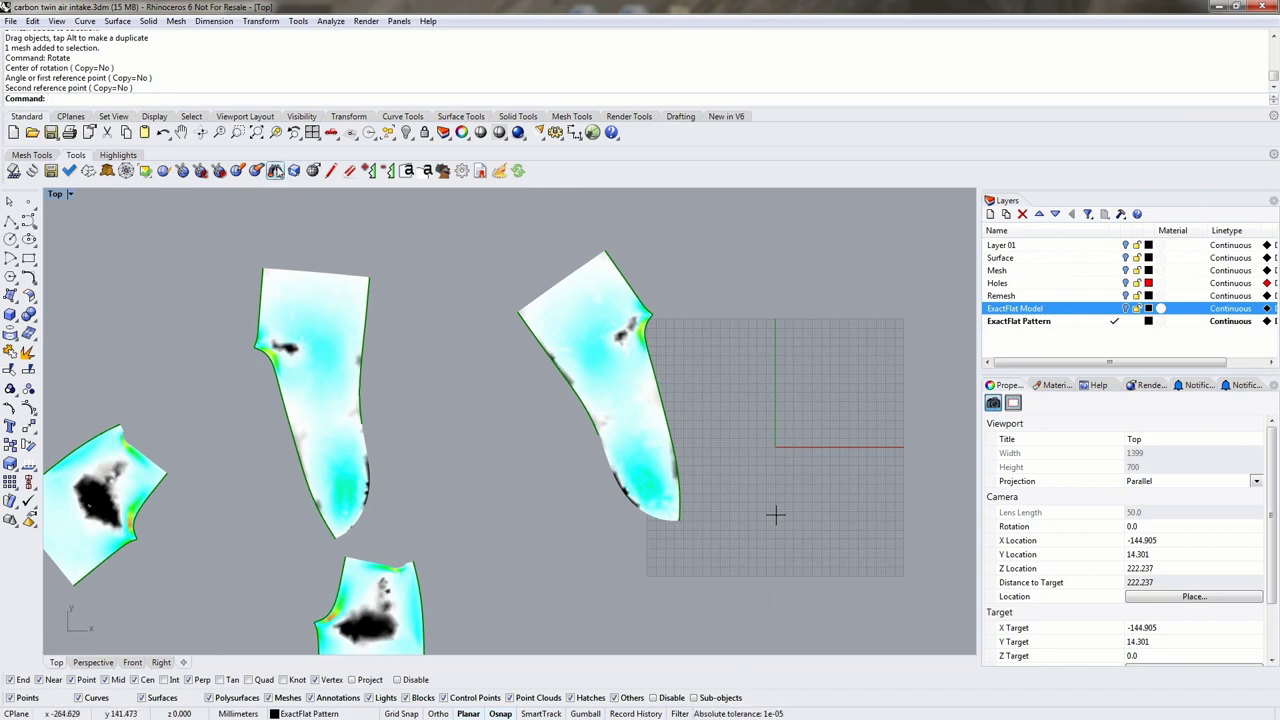
click(275, 170)
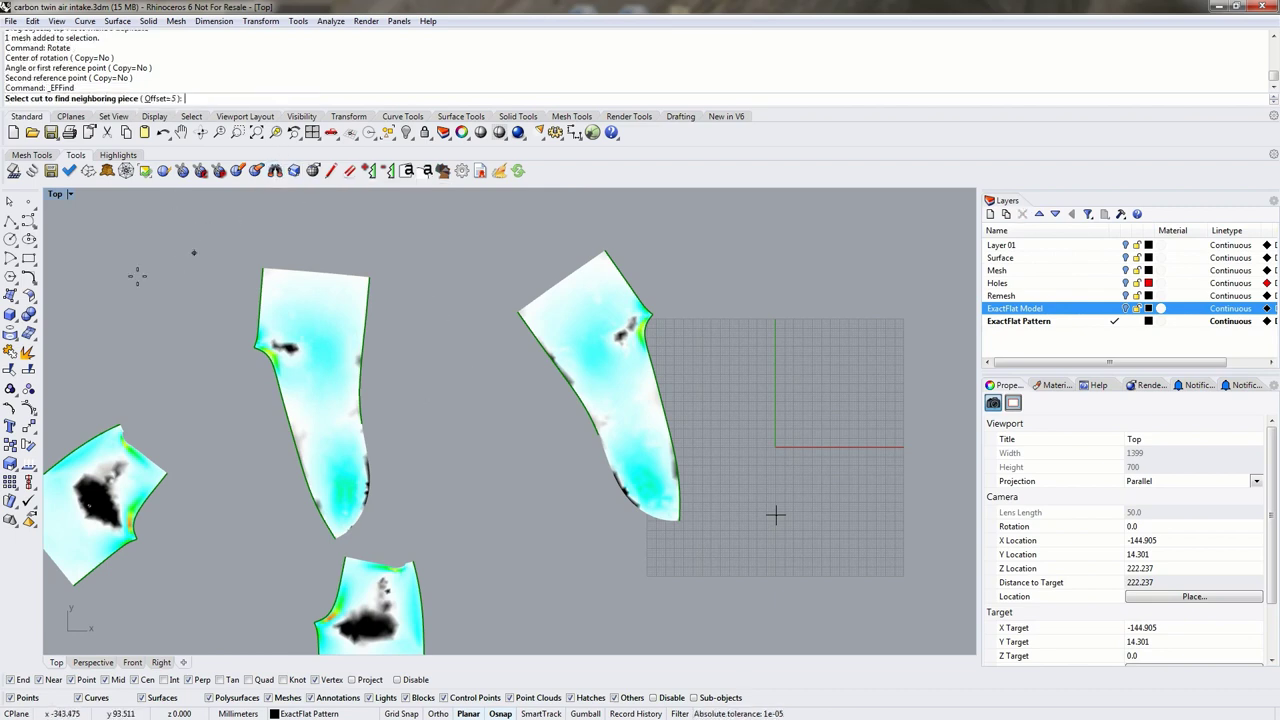
key(Escape)
Step: Rotate the same long piece about 6.4° around its upper-left corner so that its short straight side edge runs vertically
click(354, 335)
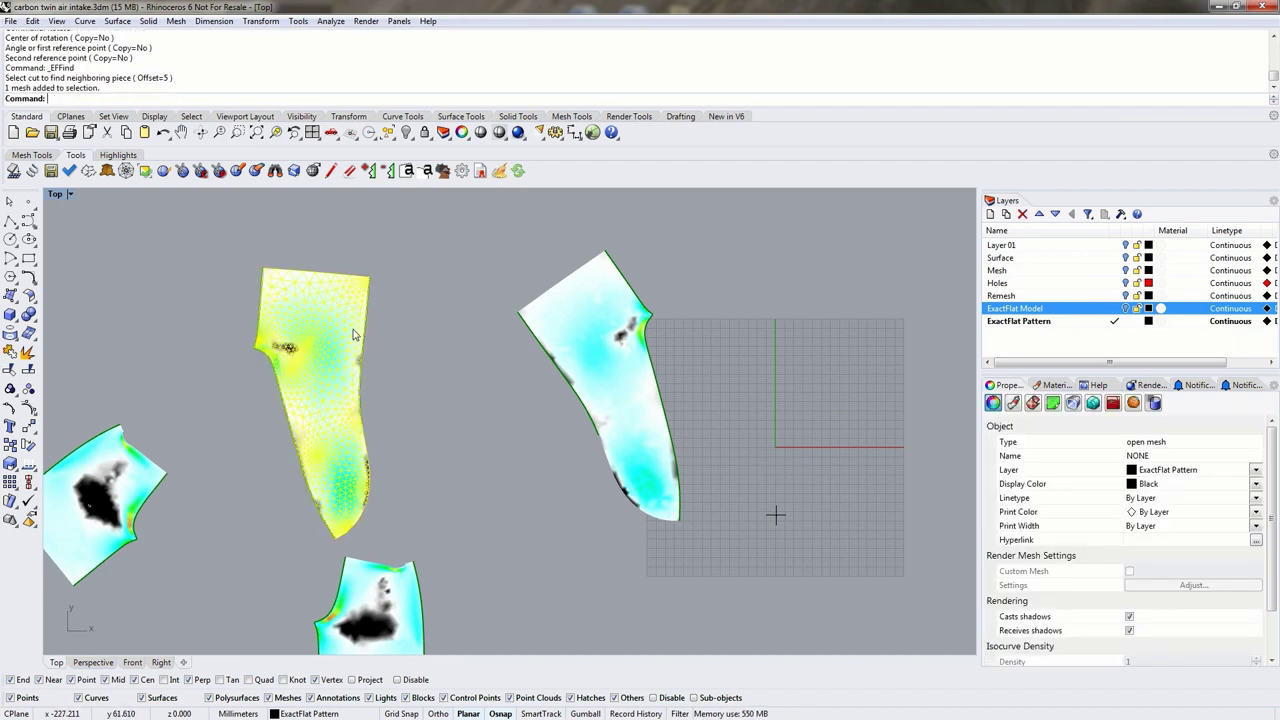
text(rotate)
key(Return)
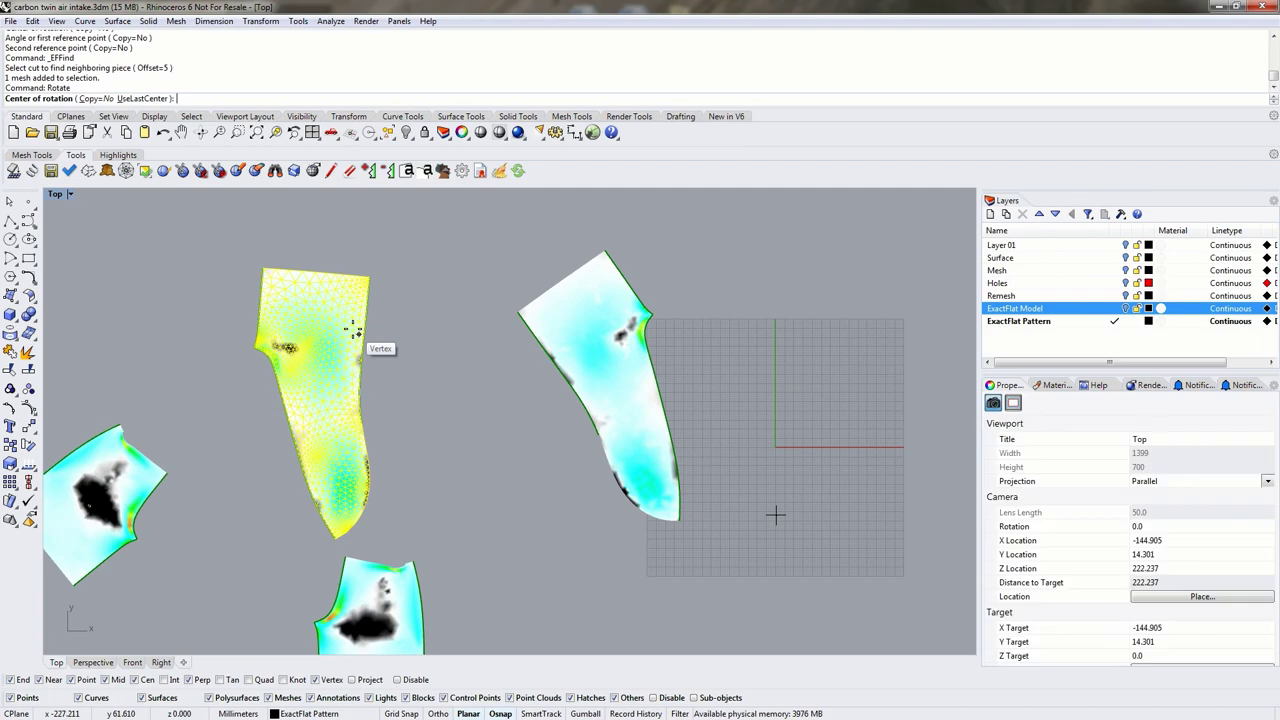
click(259, 264)
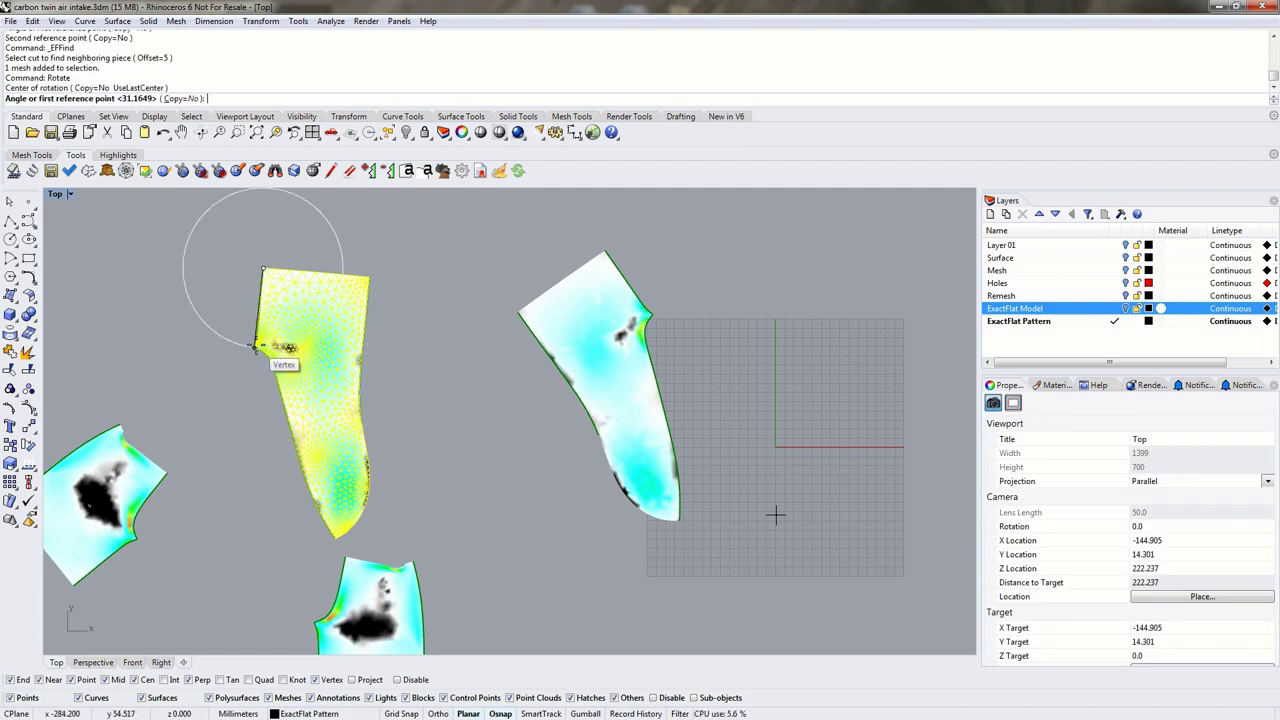
click(283, 361)
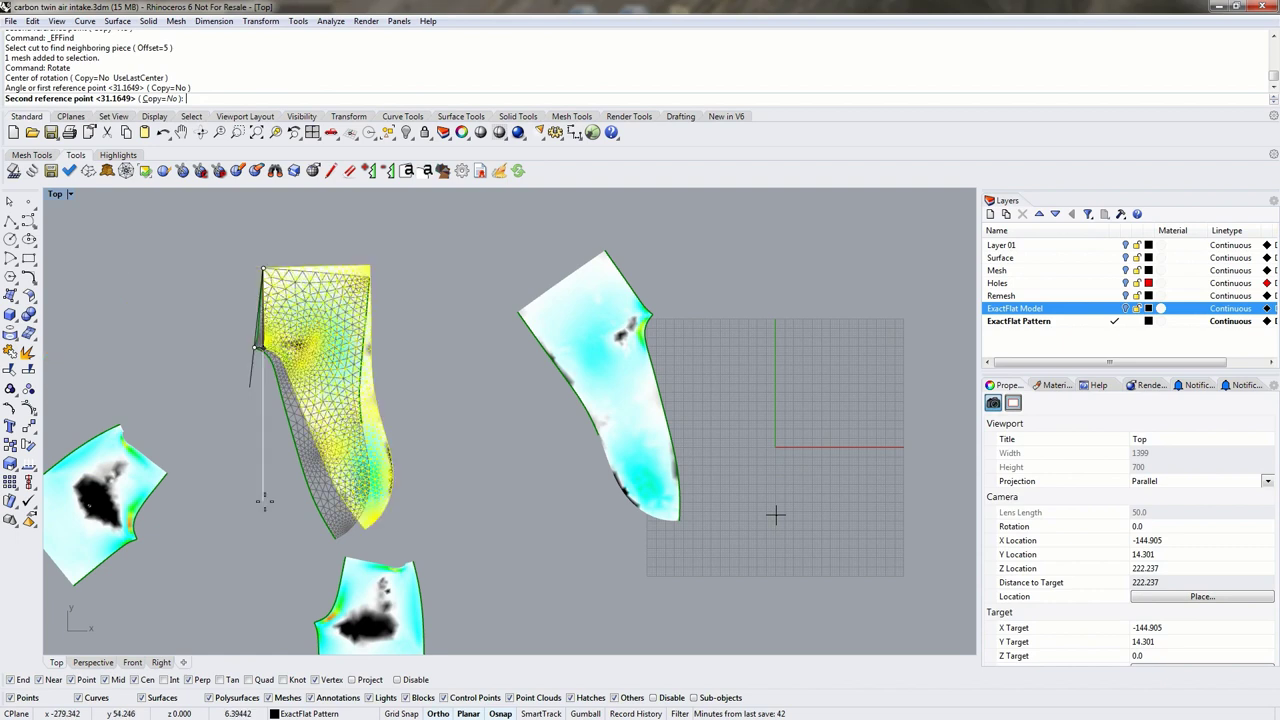
click(265, 462)
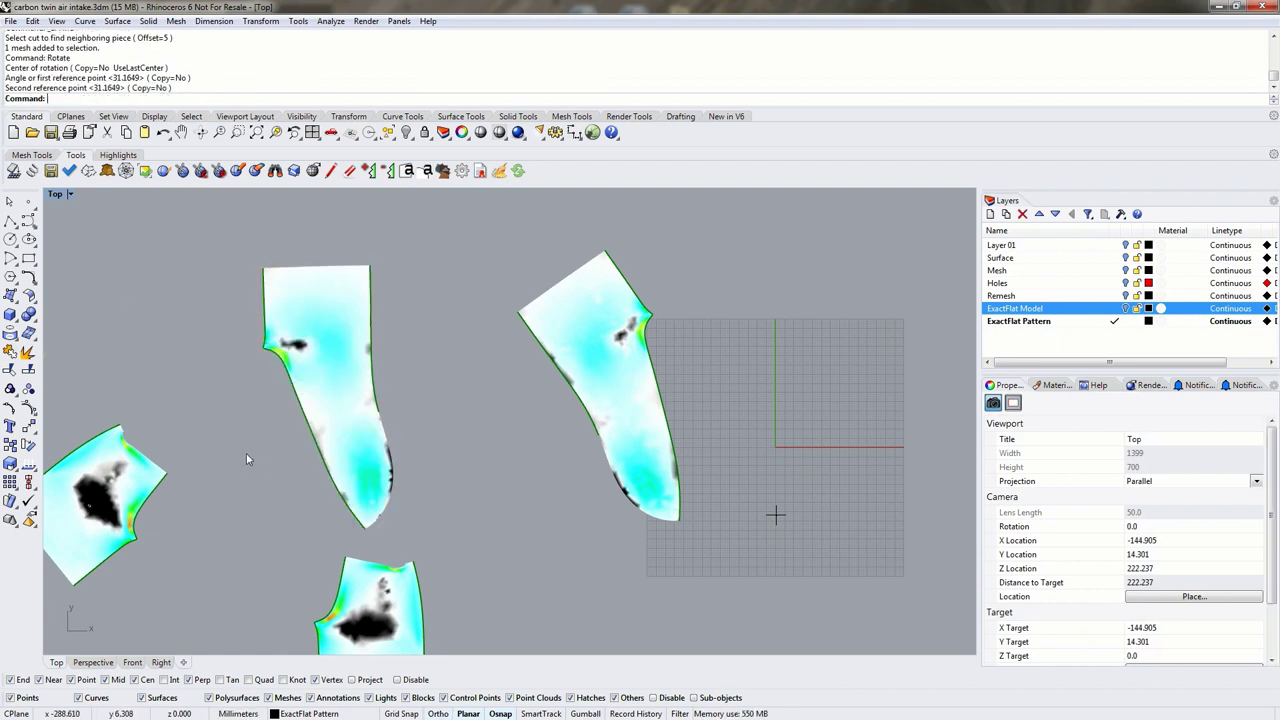
Step: Use EFFind with offset 5 to bring the neighbouring pieces together along their matching cuts, with one short piece beside each long one
click(256, 170)
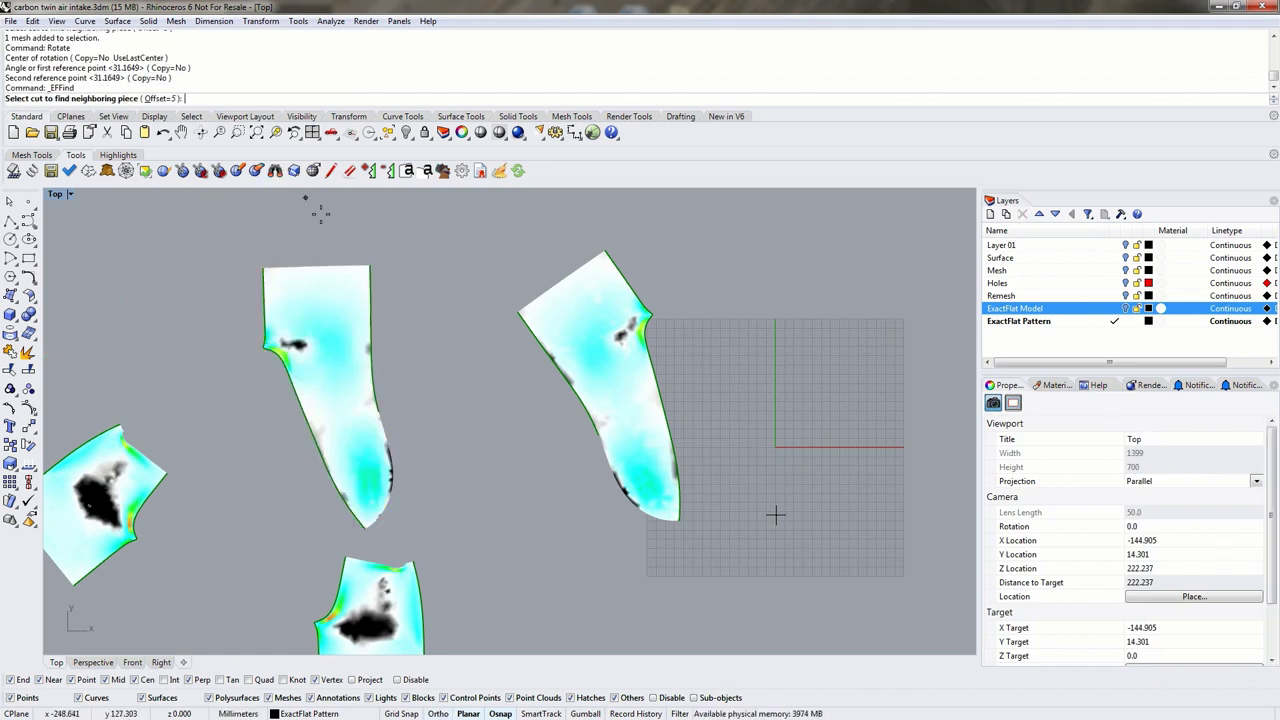
click(263, 303)
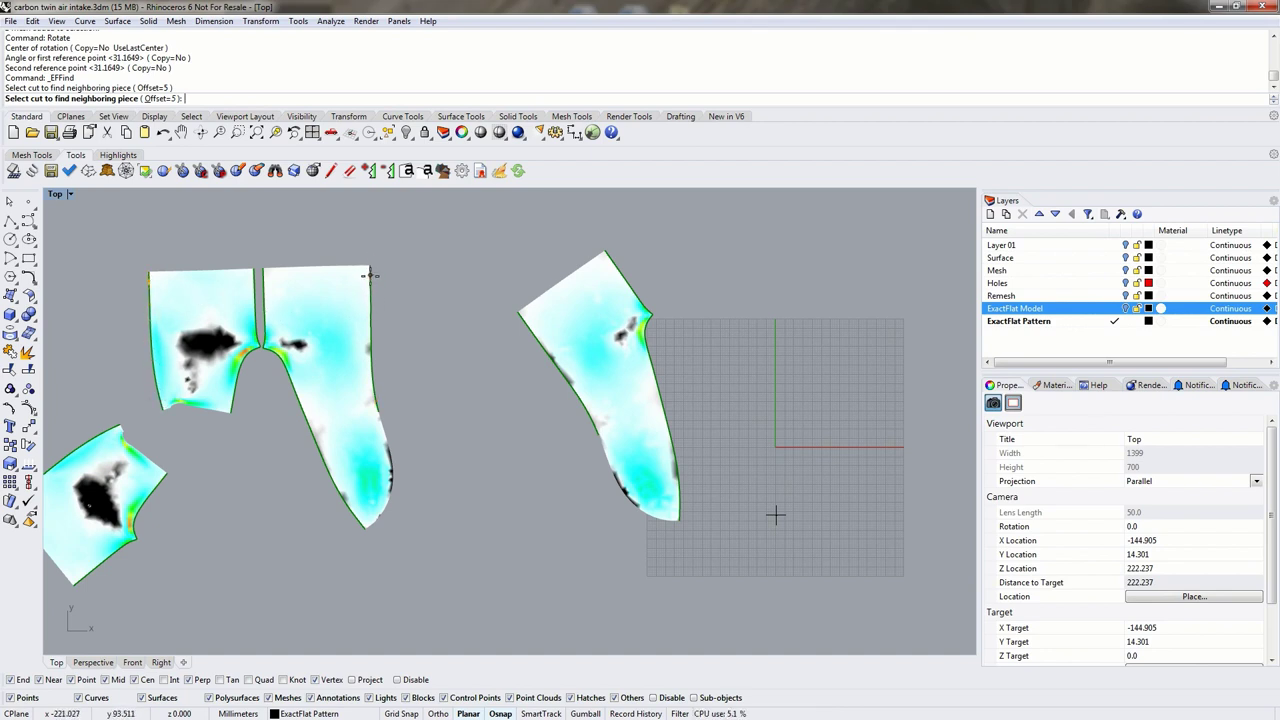
click(358, 522)
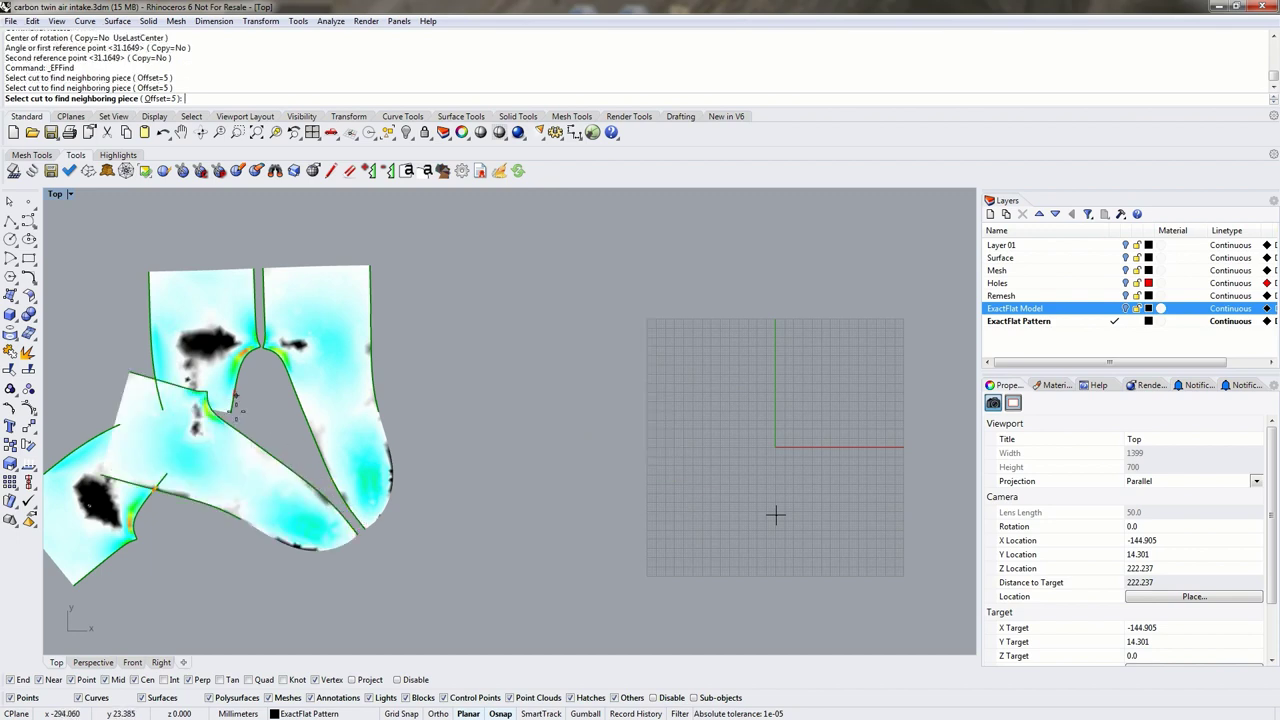
click(211, 507)
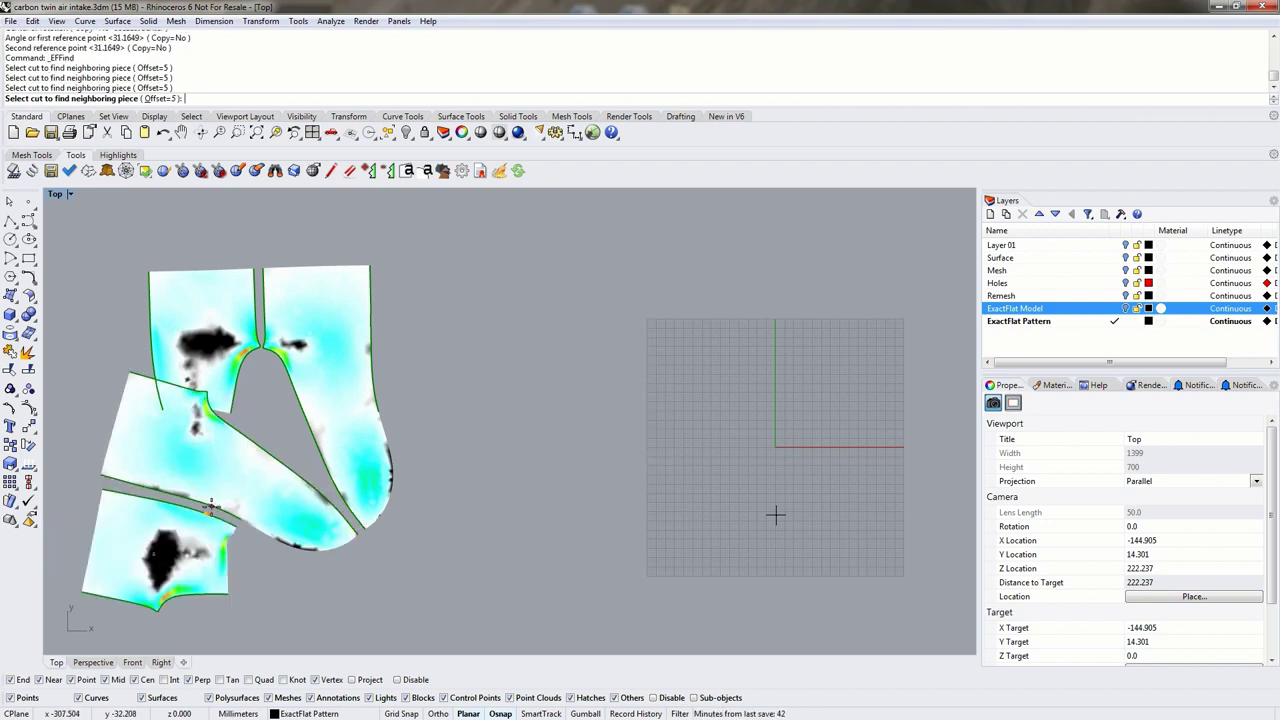
click(374, 352)
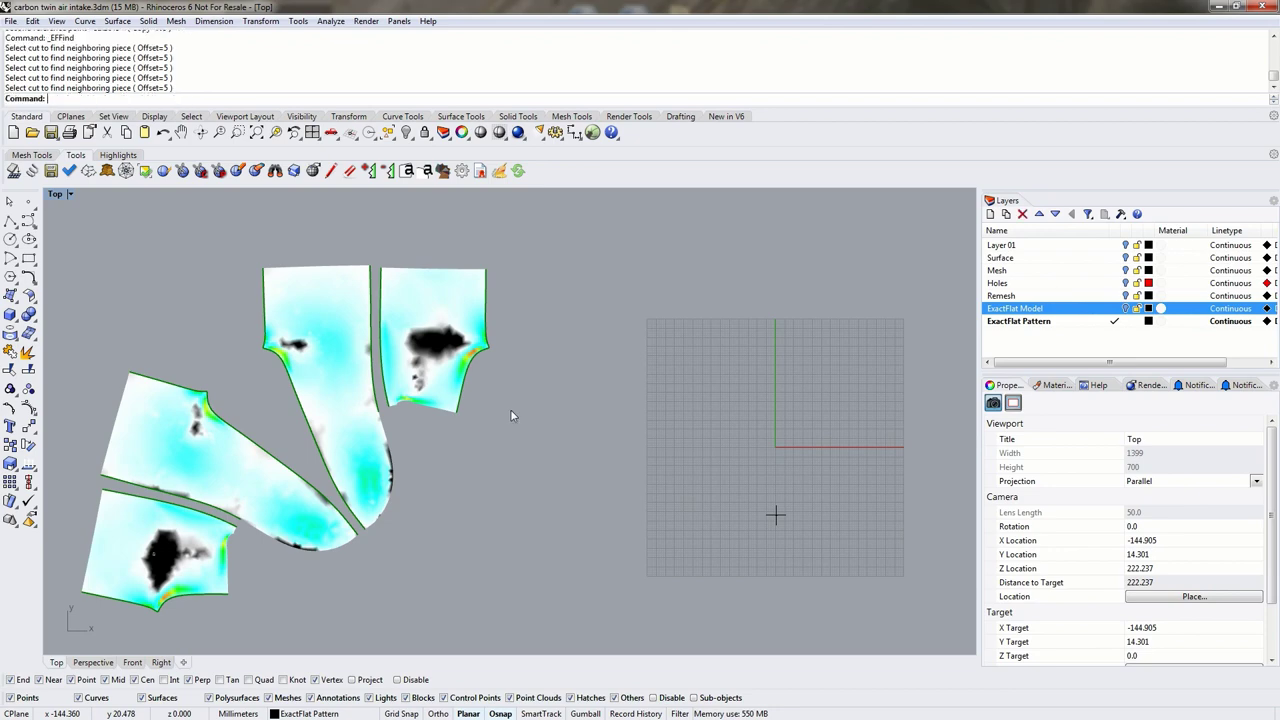
key(Return)
Step: Rotate the whole group of pattern pieces clockwise so the two long pieces form a symmetrical upright V
scroll(378, 430, down, 4)
drag(105, 260, 665, 652)
text(rotate)
key(Return)
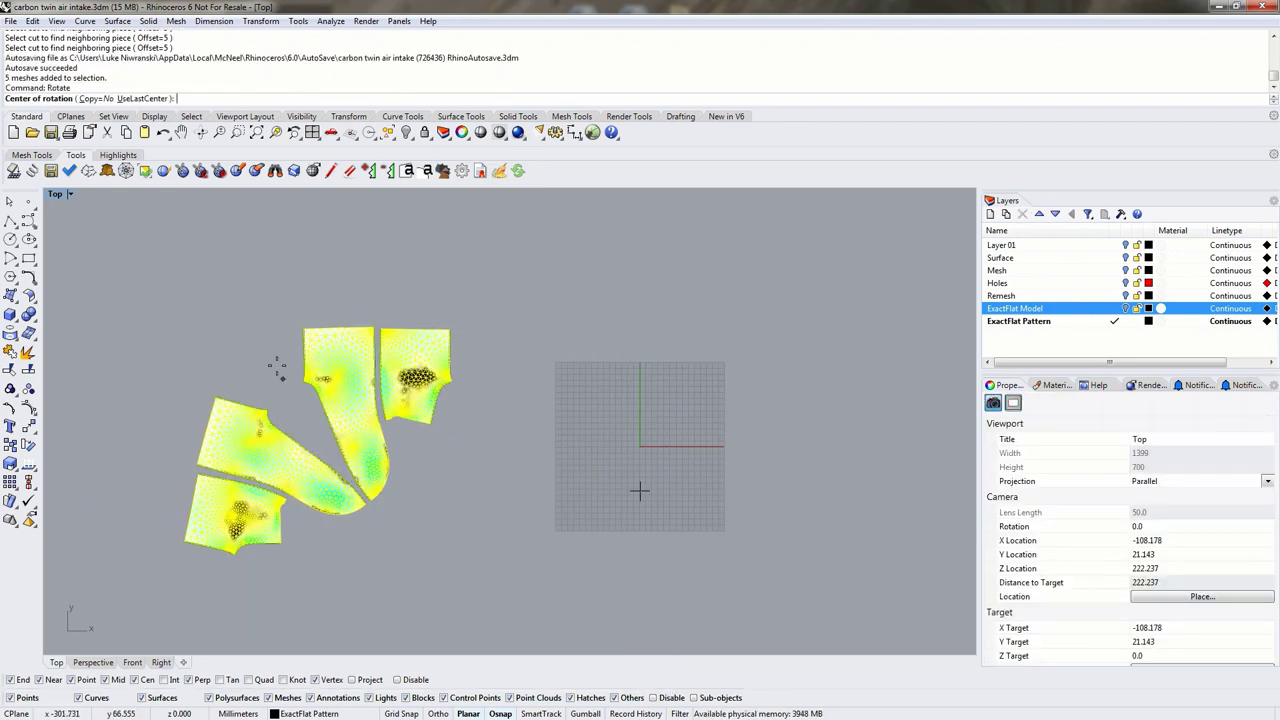
click(249, 347)
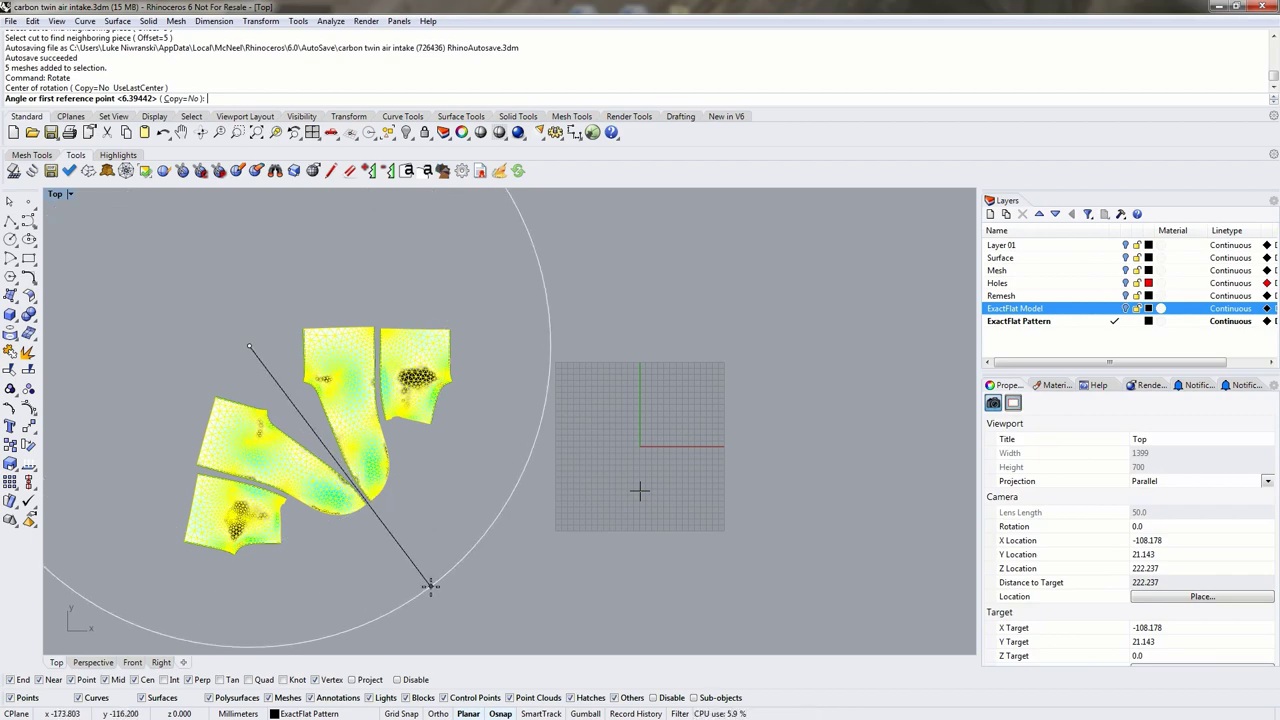
click(430, 584)
click(215, 576)
drag(264, 525, 309, 500)
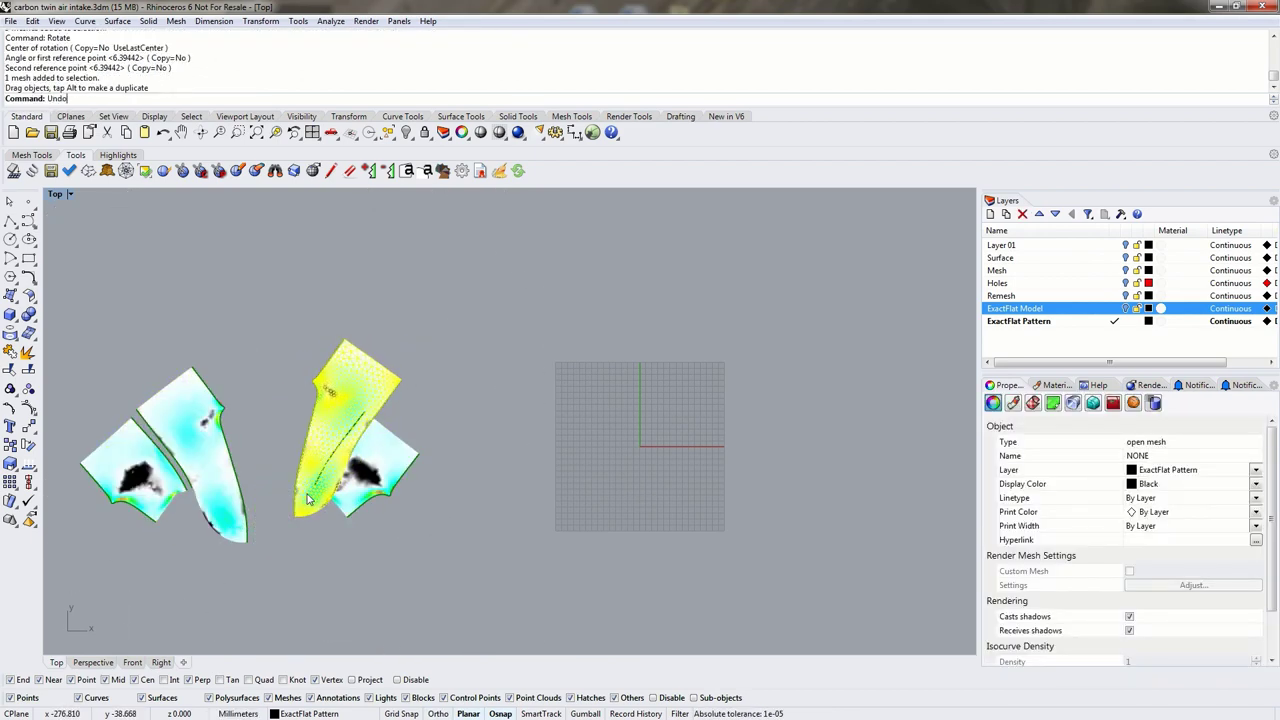
key(Return)
Step: Move the four aligned pattern pieces together up towards the middle of the Top view
drag(77, 320, 408, 620)
drag(210, 485, 370, 373)
click(591, 357)
scroll(331, 274, up, 5)
scroll(280, 287, down, 5)
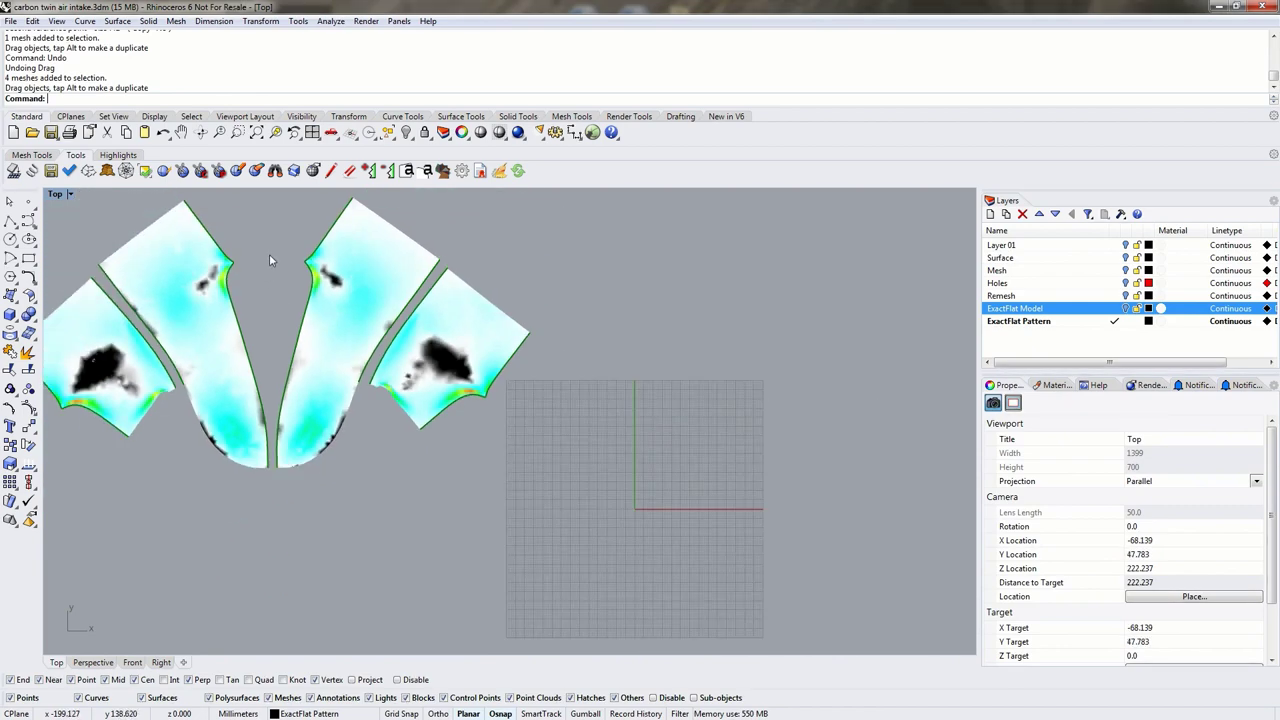
right_drag(338, 432, 383, 409)
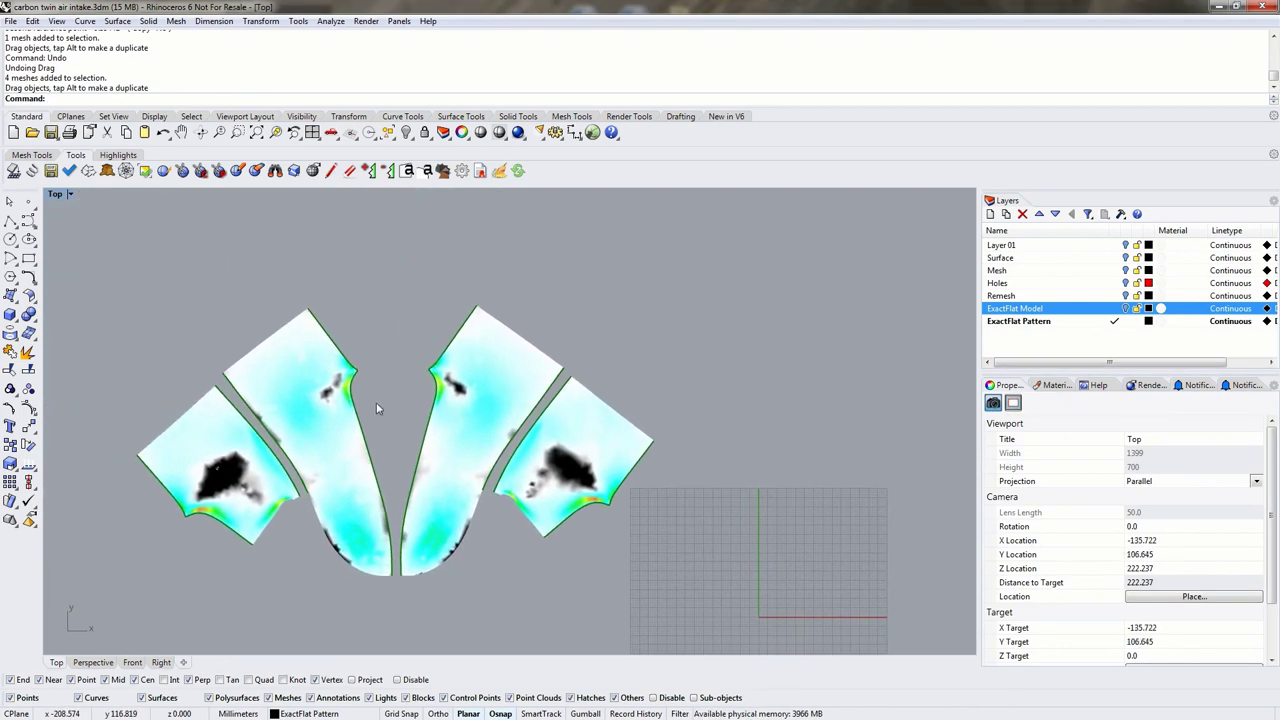
right_drag(421, 276, 522, 266)
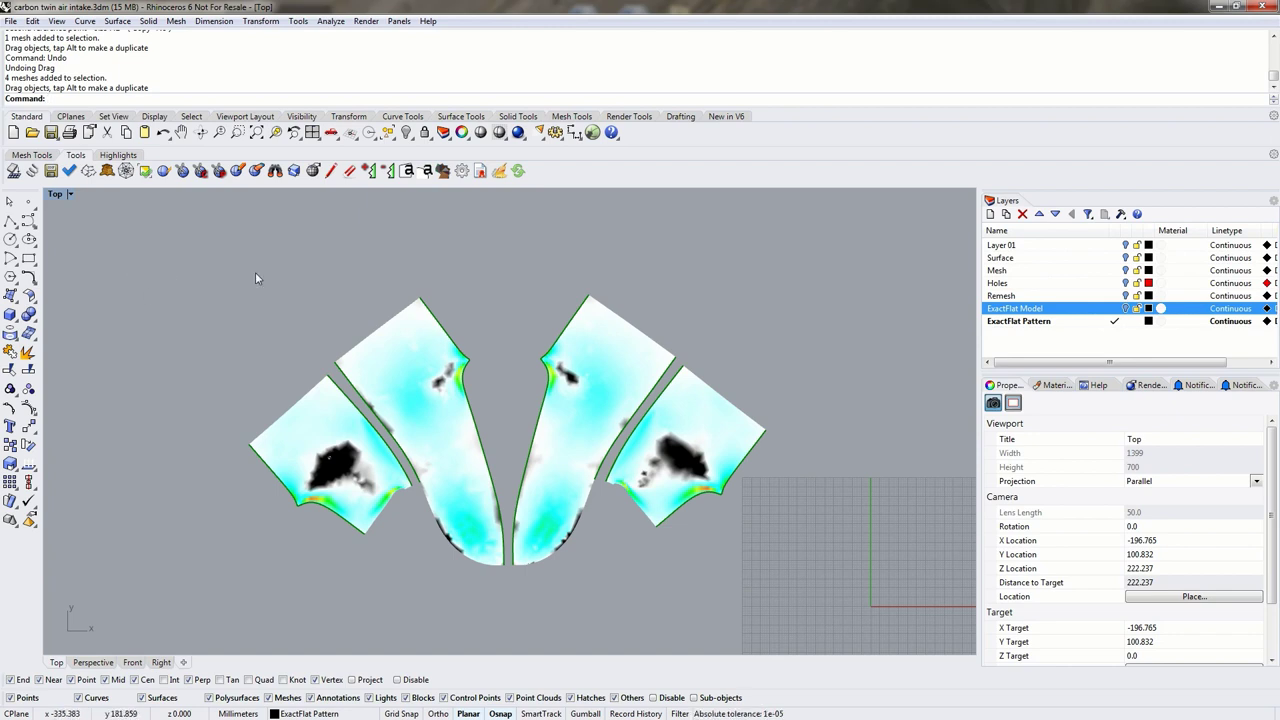
Step: Make ExactFlat Model the current layer, hide the ExactFlat Pattern layer, and show the model in the Perspective view
click(1115, 309)
click(1125, 322)
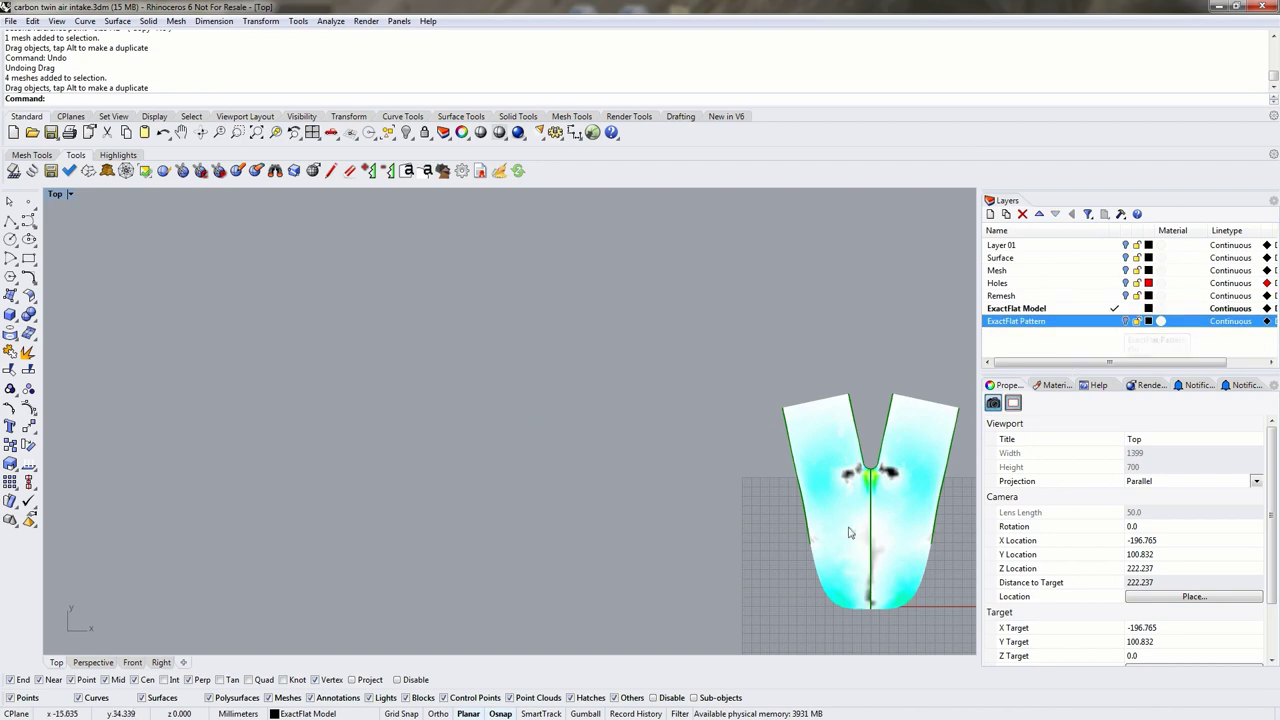
double_click(55, 194)
click(537, 195)
double_click(537, 195)
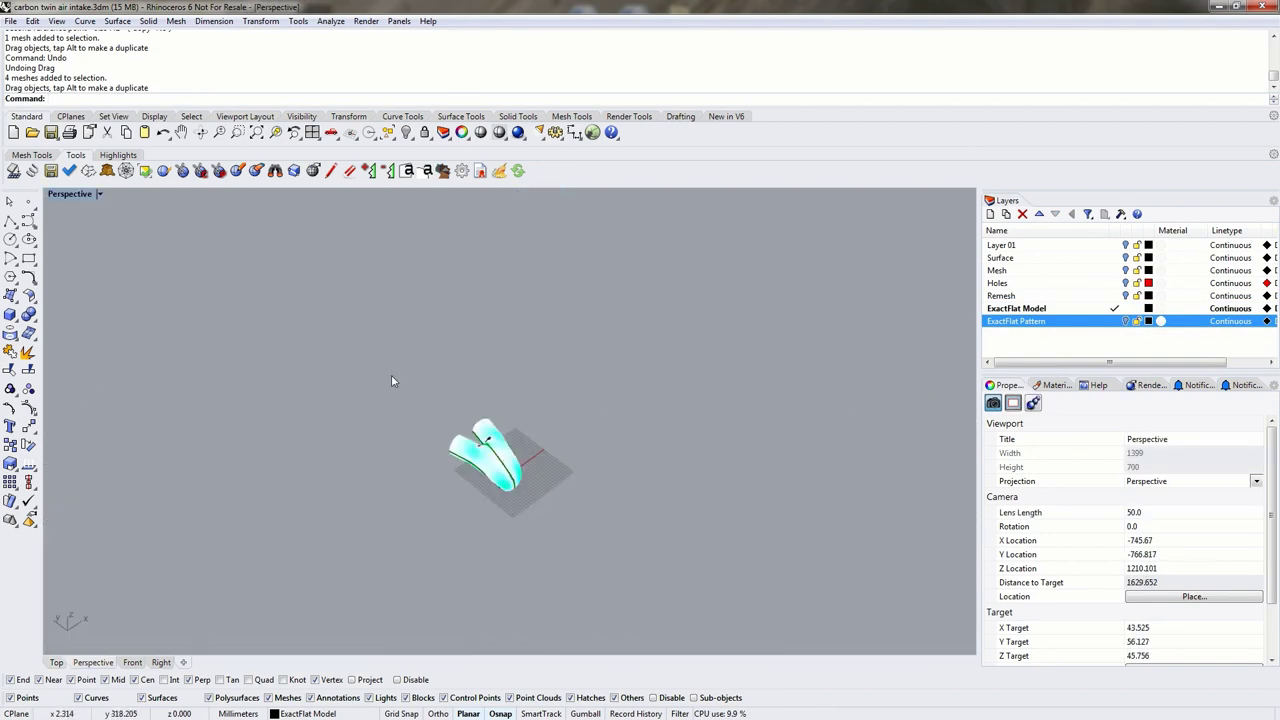
Step: Turn on the Holes layer and bring the two circles at the joined end of the intake into view
scroll(480, 428, up, 5)
scroll(480, 428, up, 3)
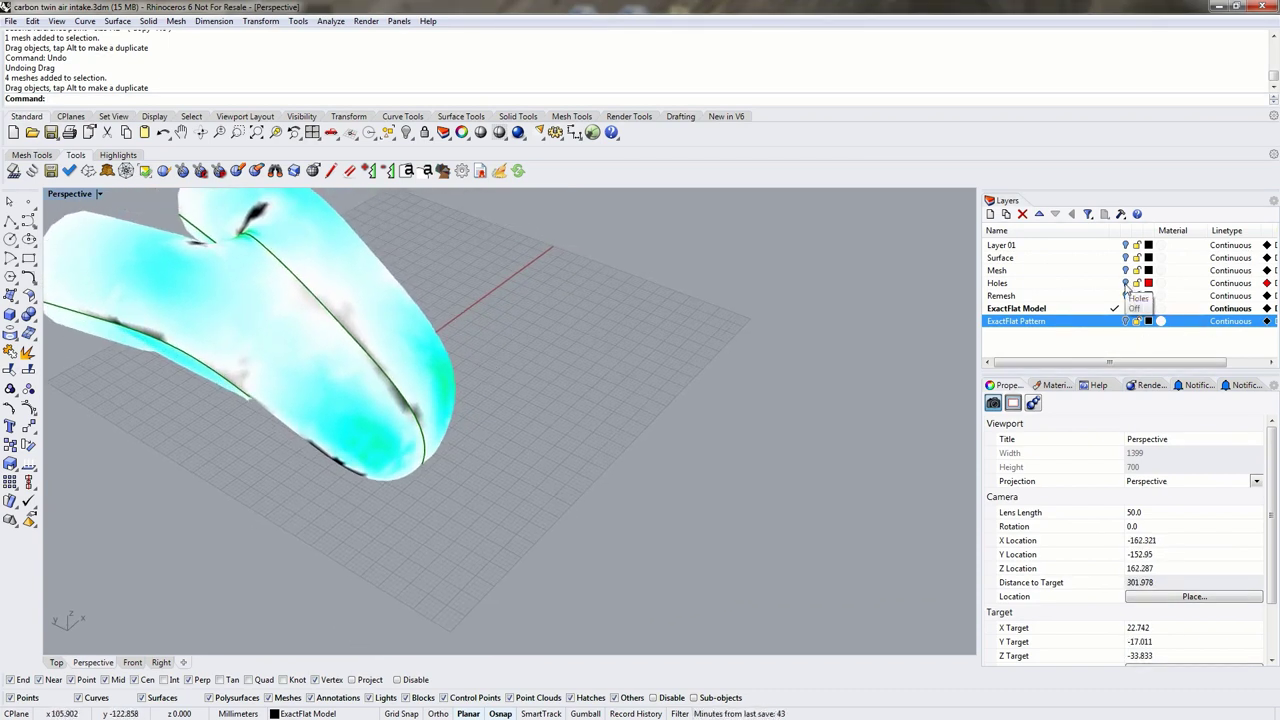
click(1127, 285)
right_drag(554, 423, 460, 540)
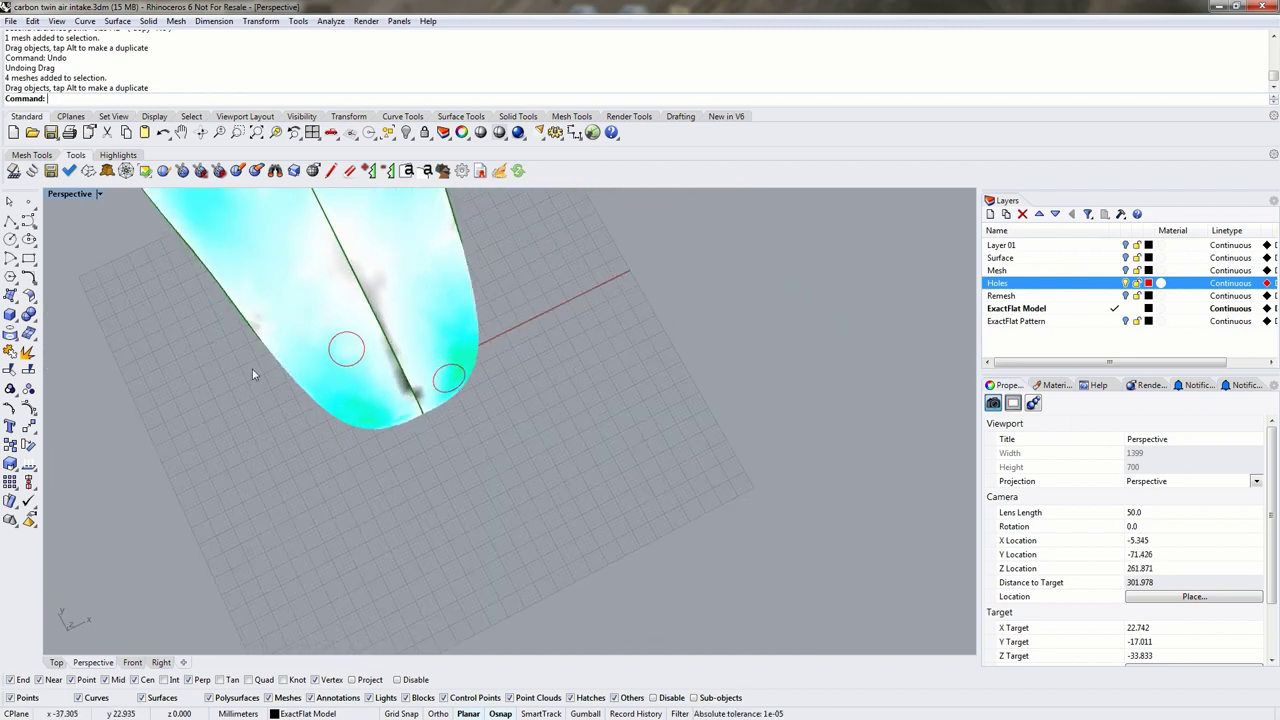
Step: Trace the left hole circle onto the left model piece with EFTrace, using a curve fit tolerance of 48
click(330, 176)
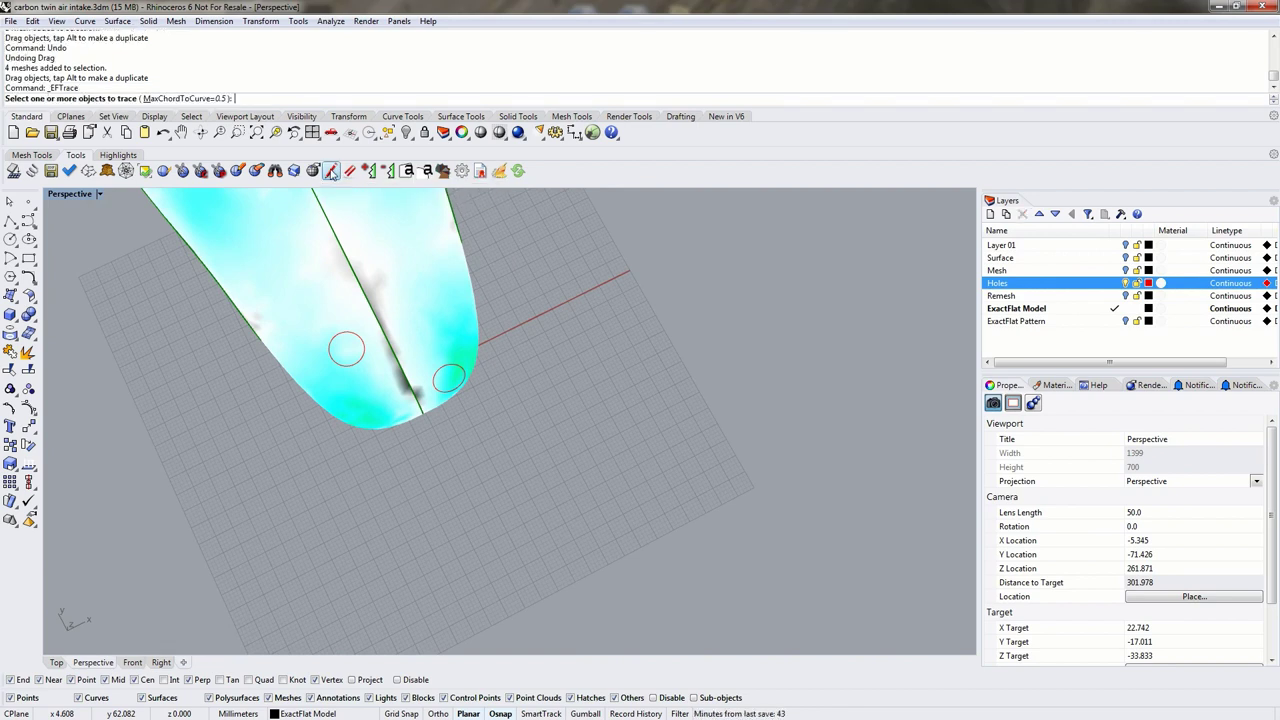
click(347, 340)
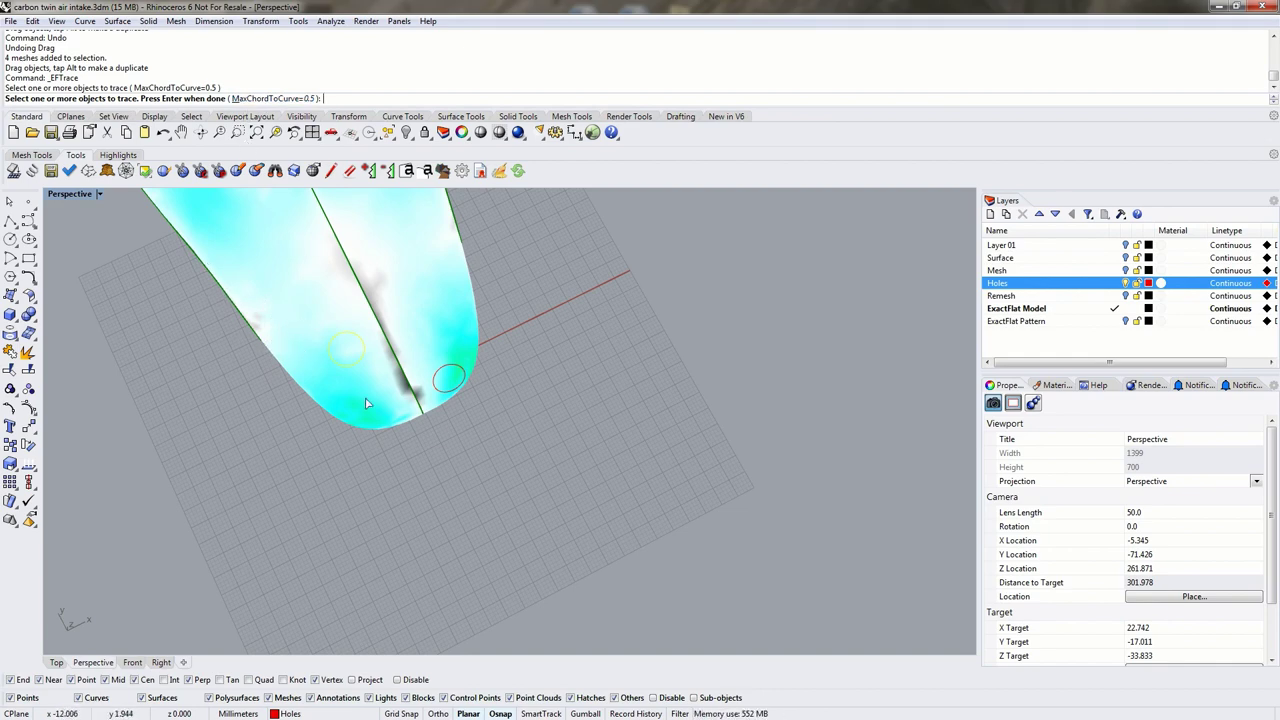
click(322, 348)
key(Return)
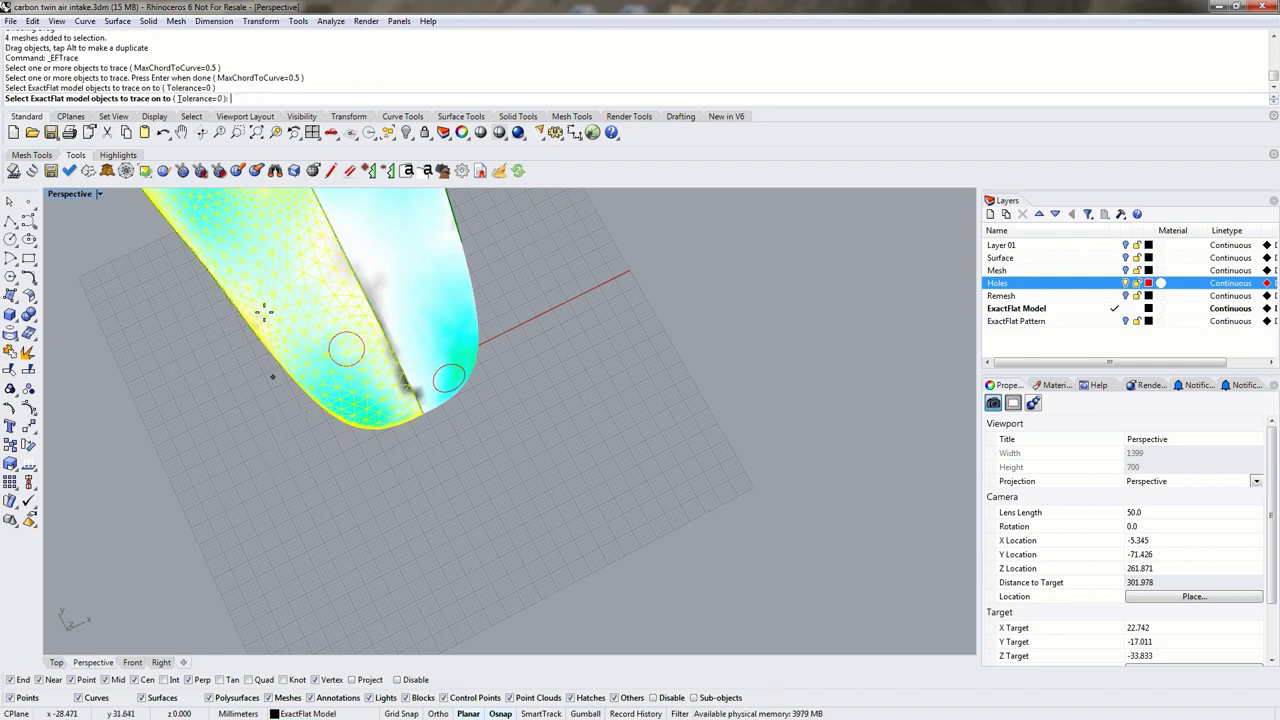
click(285, 404)
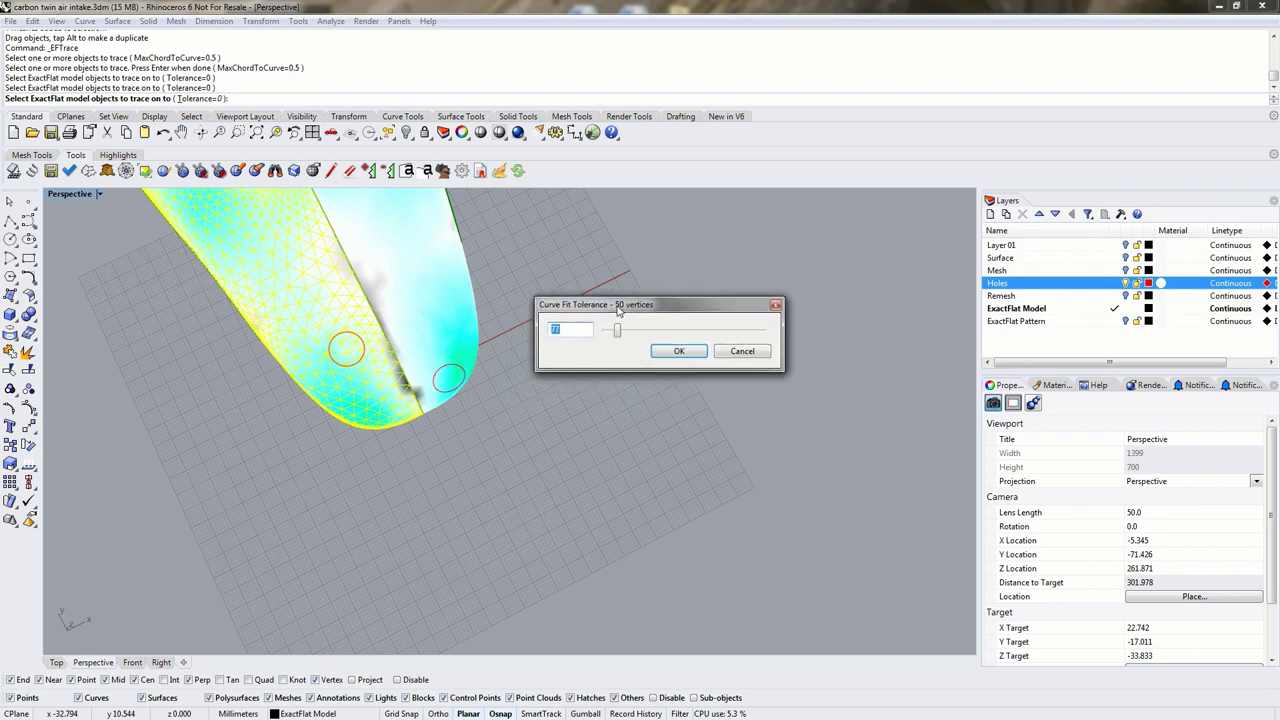
mouse_move(598, 362)
mouse_down()
mouse_move(611, 360)
mouse_move(591, 358)
mouse_up()
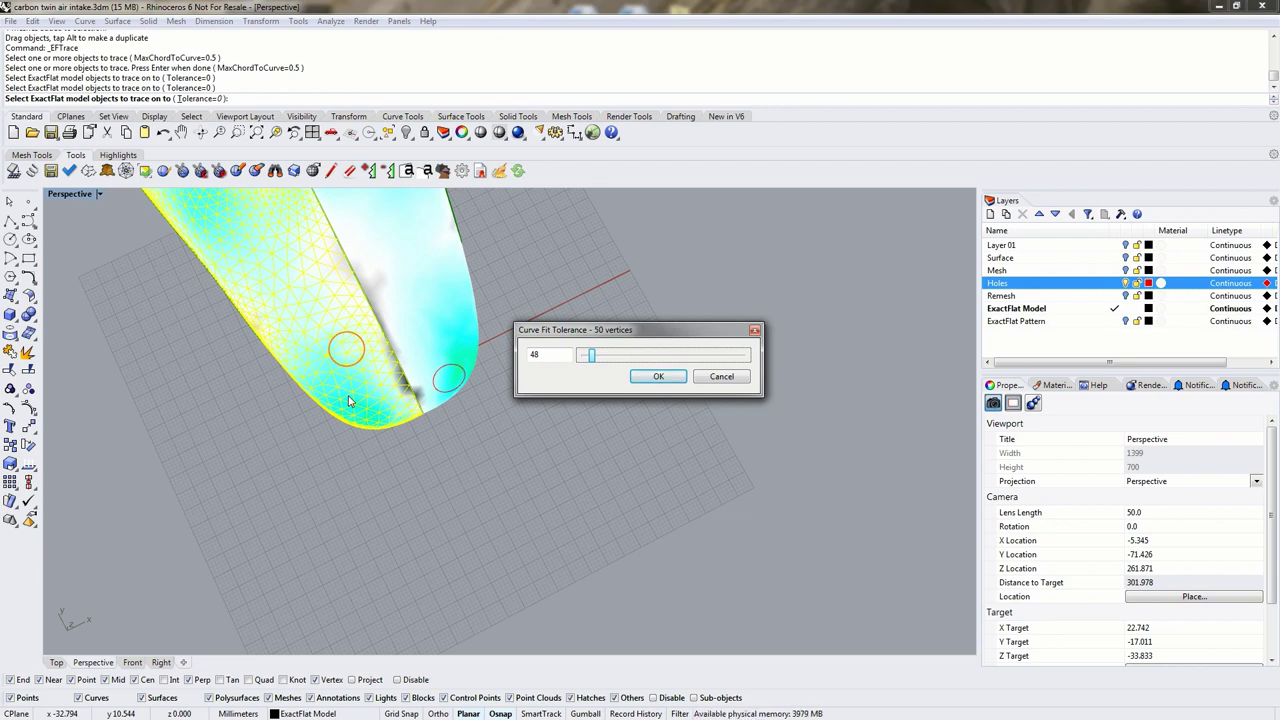
drag(627, 331, 625, 328)
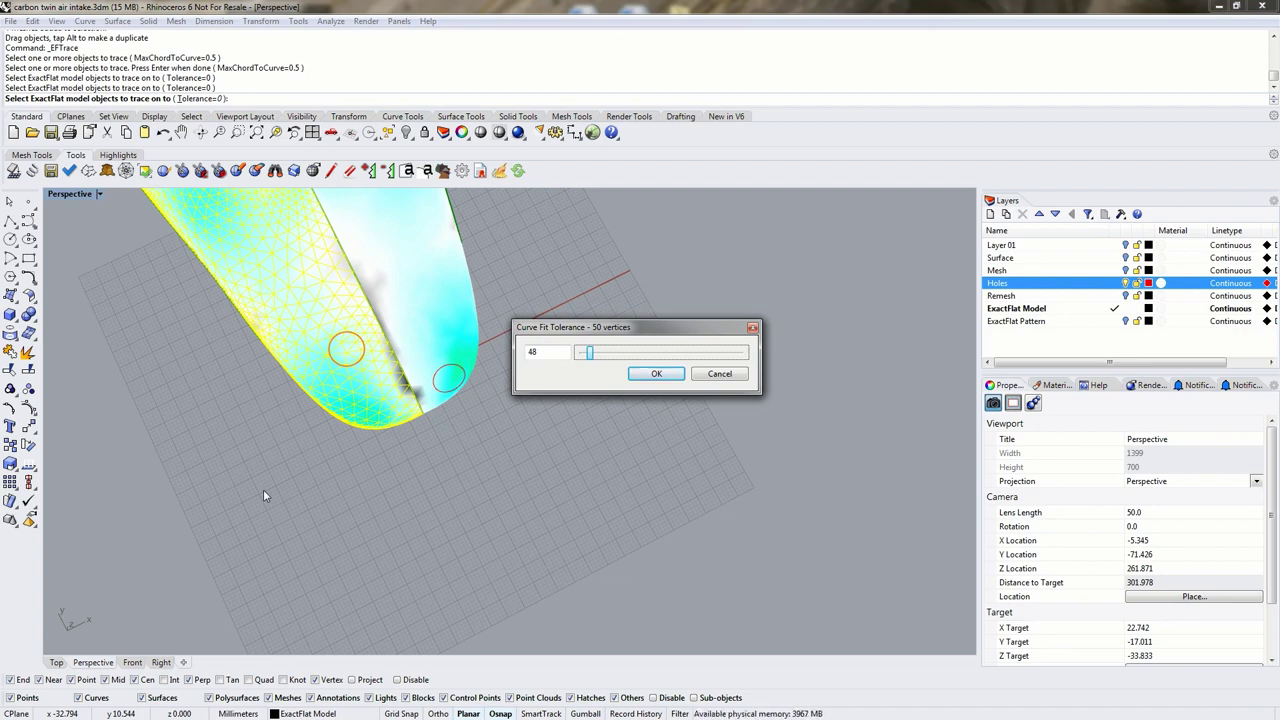
click(656, 375)
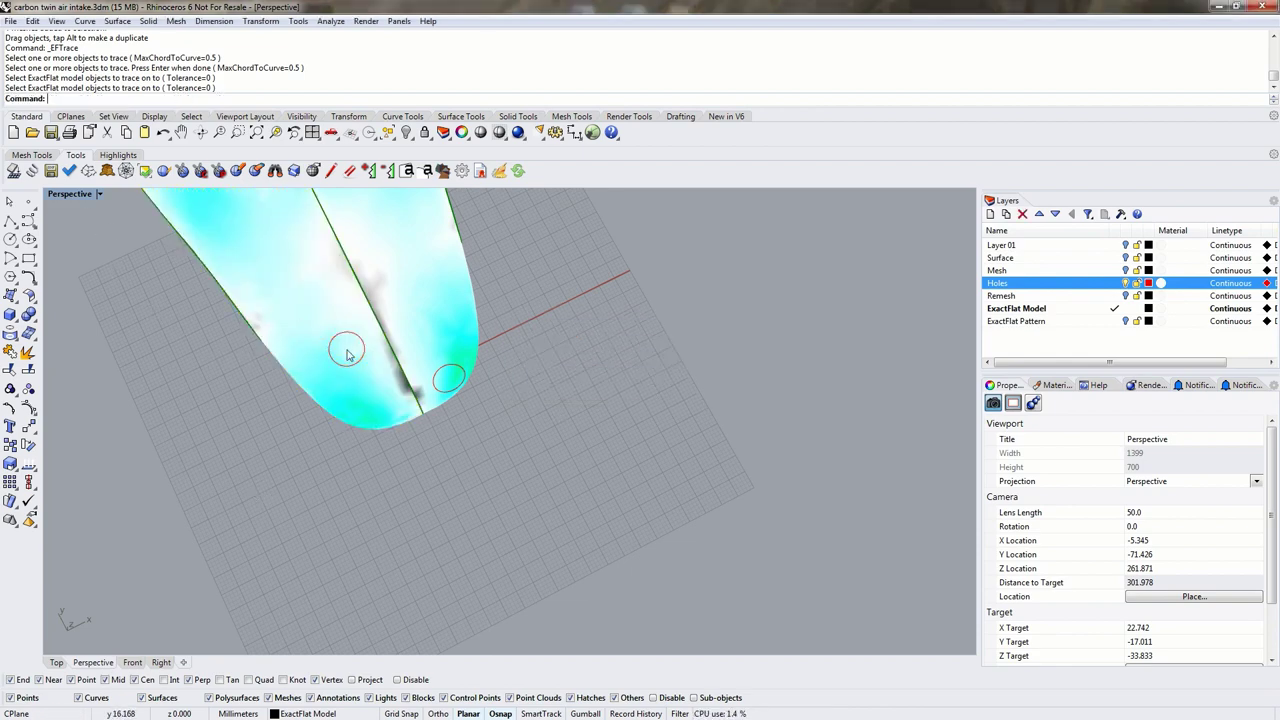
Step: Turn on the ExactFlat Pattern layer and bring the flat pattern pieces and the 3D model into view together
click(1190, 321)
scroll(325, 441, down, 3)
shift+right_drag(325, 441, 597, 442)
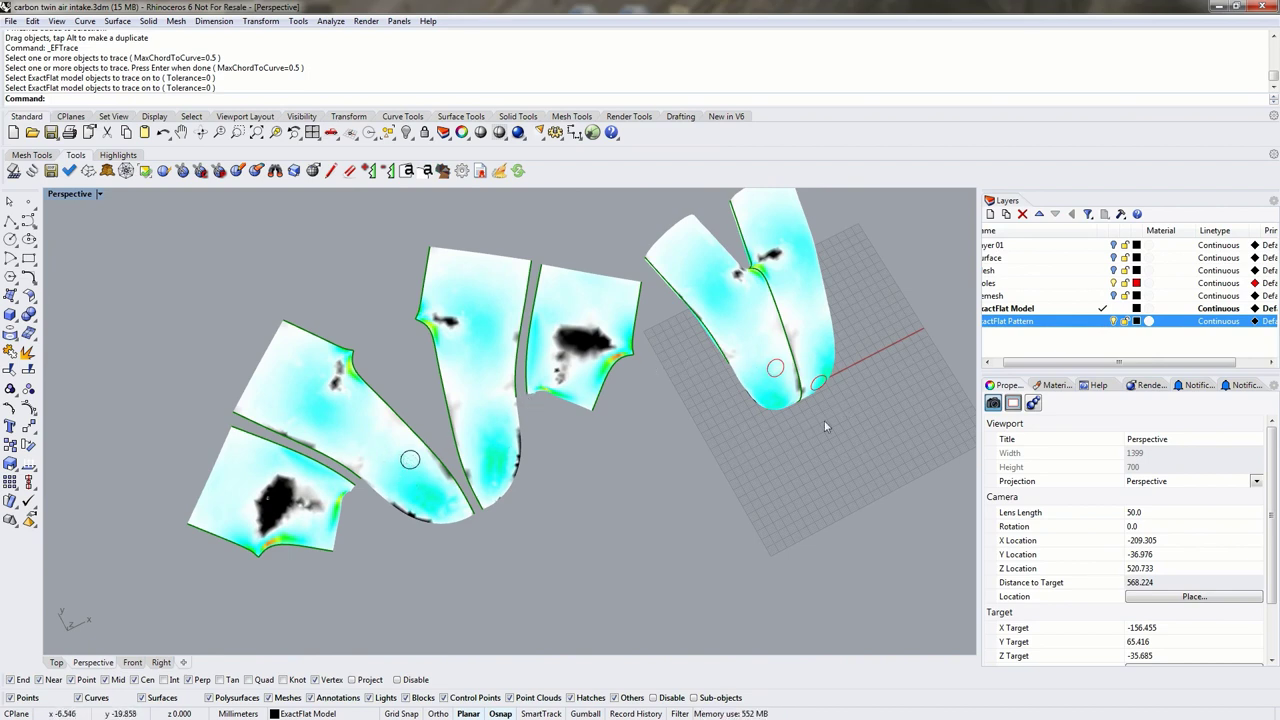
Step: Trace the right hole circle onto the right model piece with EFTrace, accepting the proposed curve fit tolerance
click(331, 170)
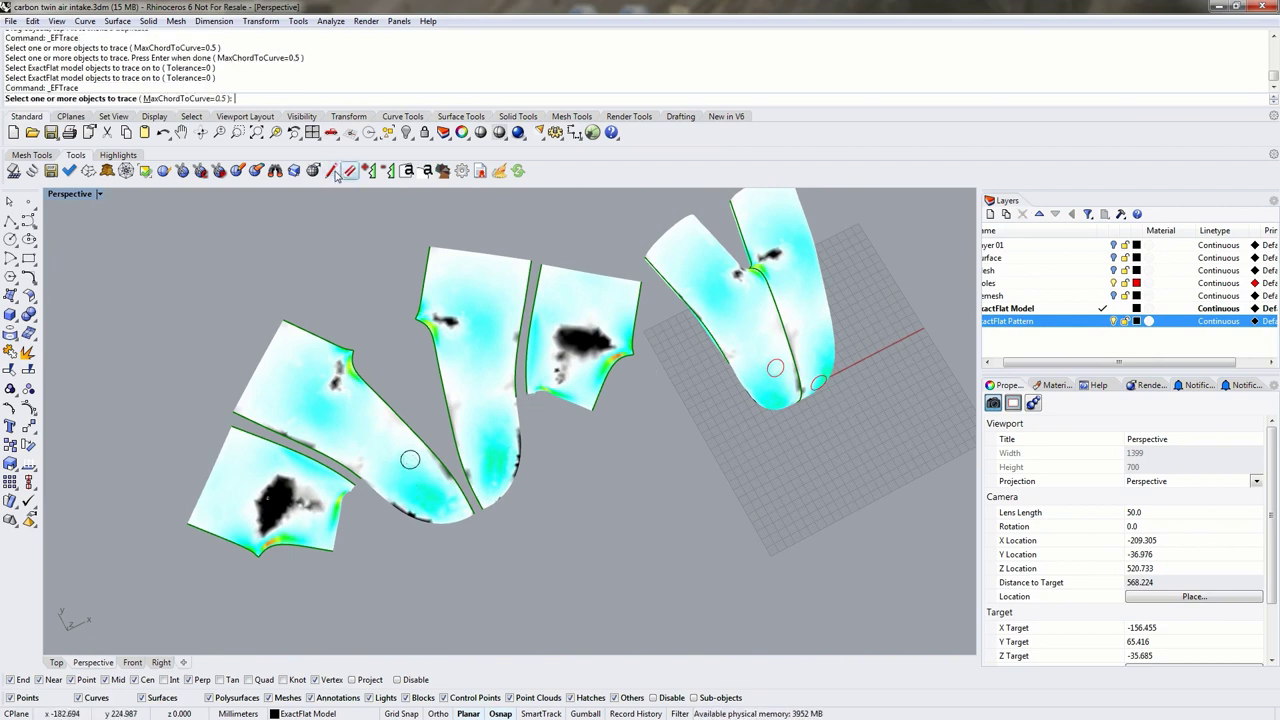
click(818, 383)
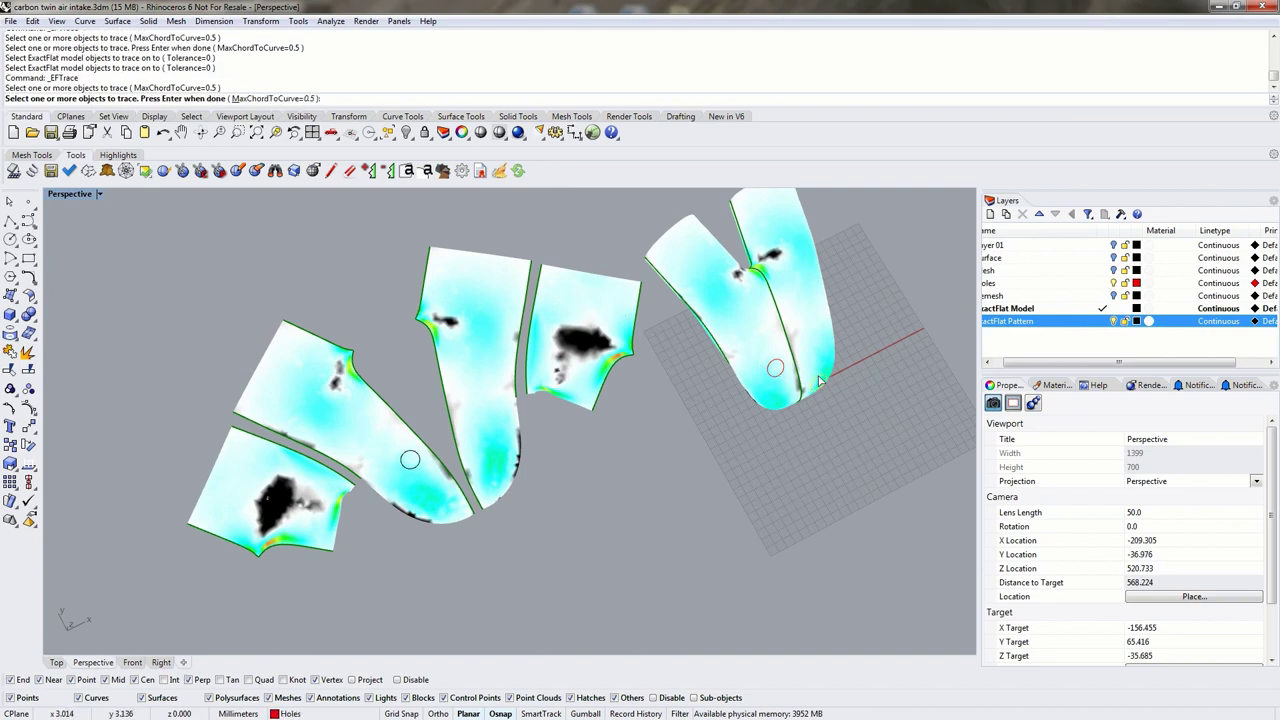
key(Return)
click(822, 343)
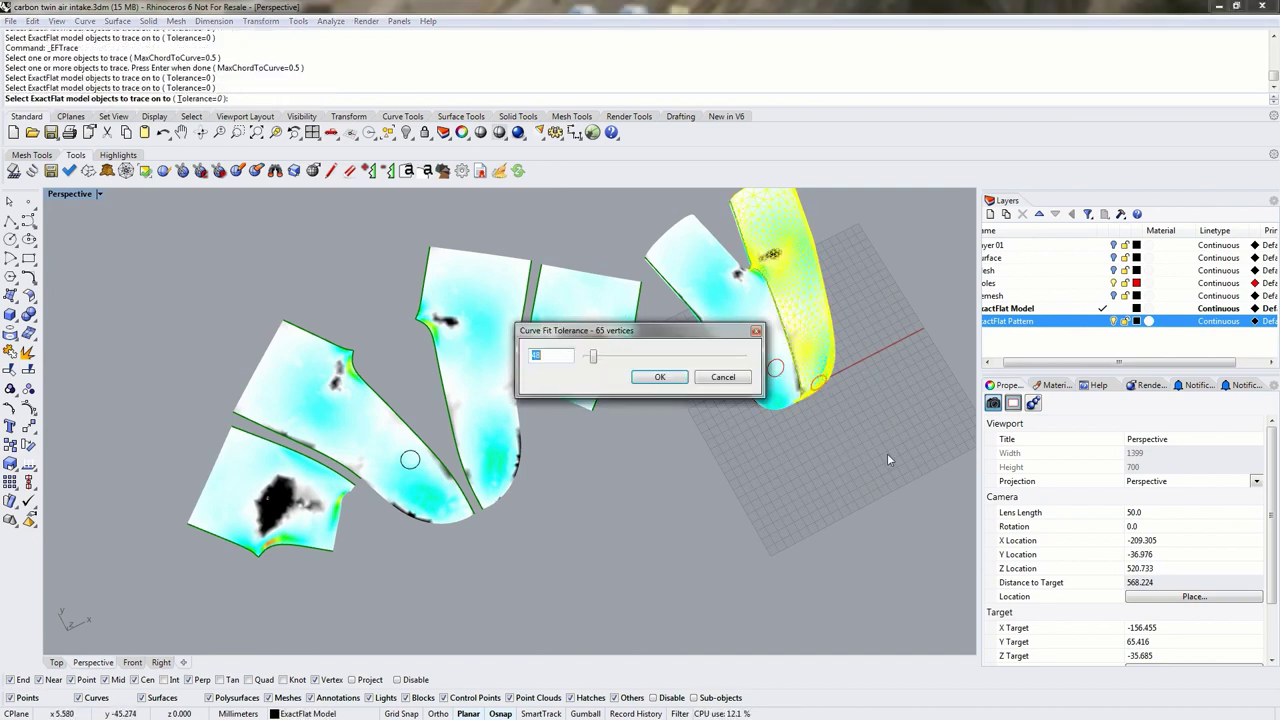
click(659, 377)
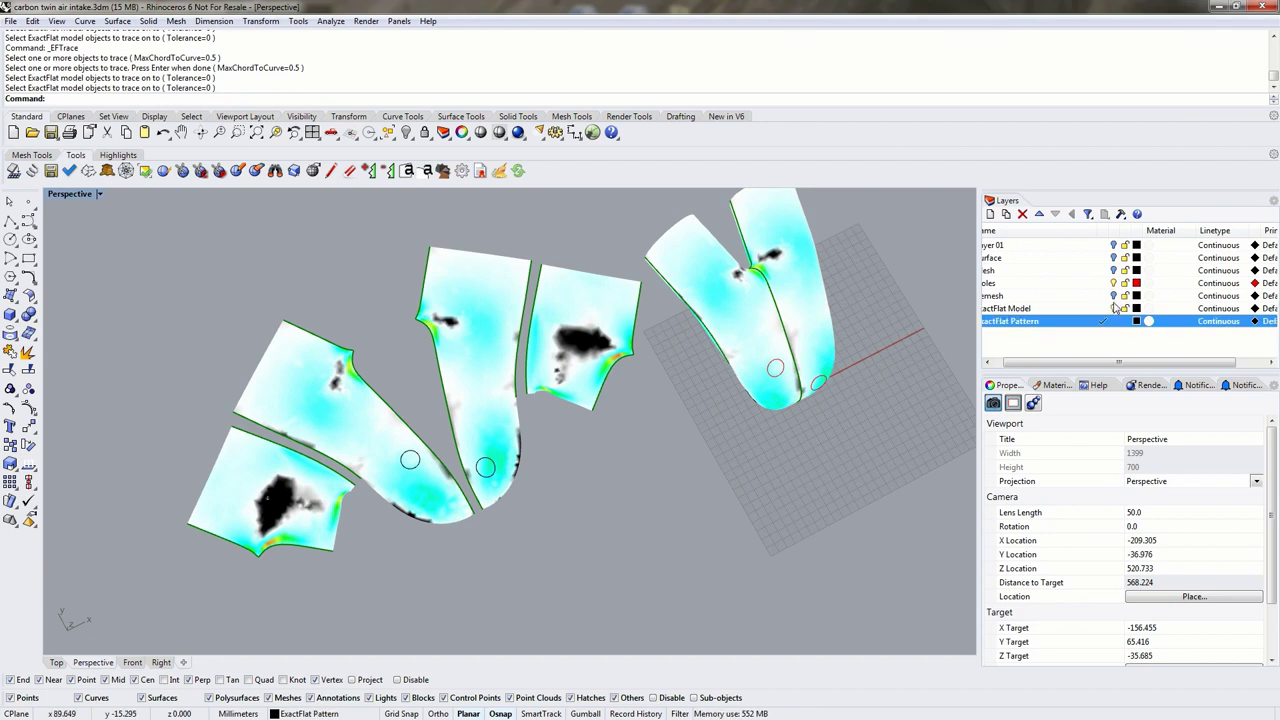
Step: Make ExactFlat Pattern the current layer, hide the ExactFlat Model and Holes layers, and maximize the Top view on the pattern pieces
click(1112, 321)
click(1000, 283)
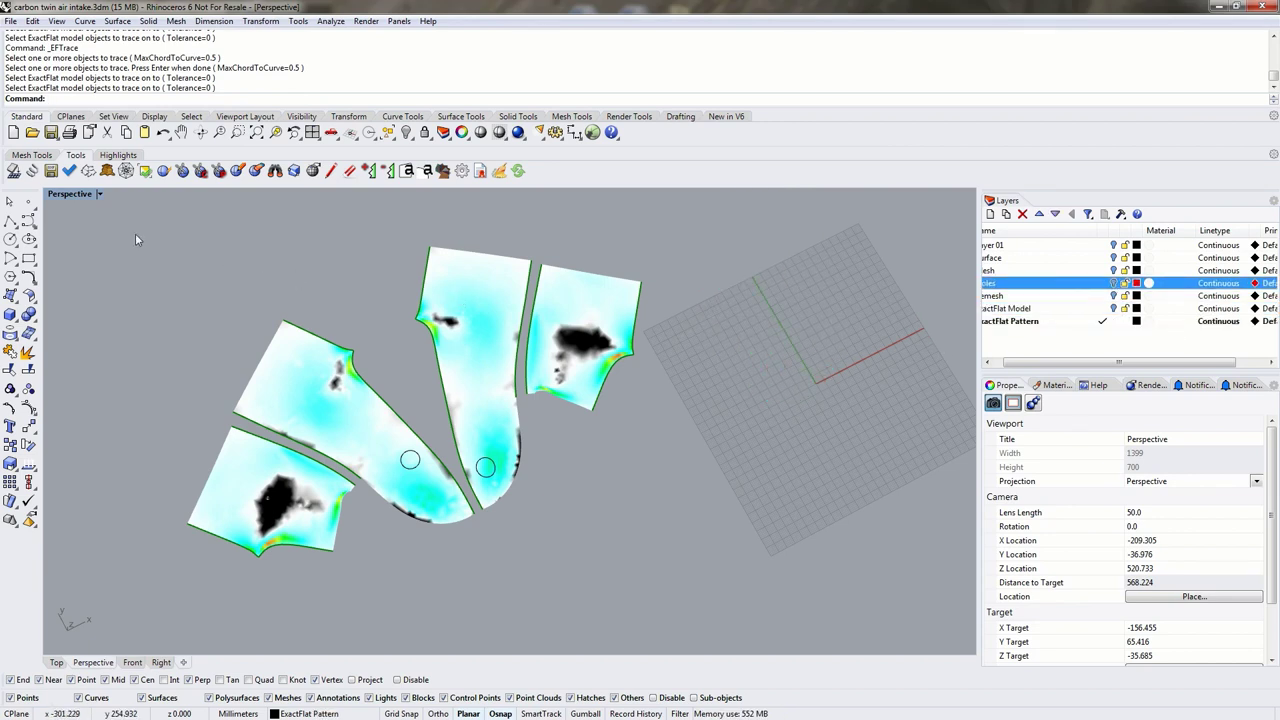
double_click(72, 197)
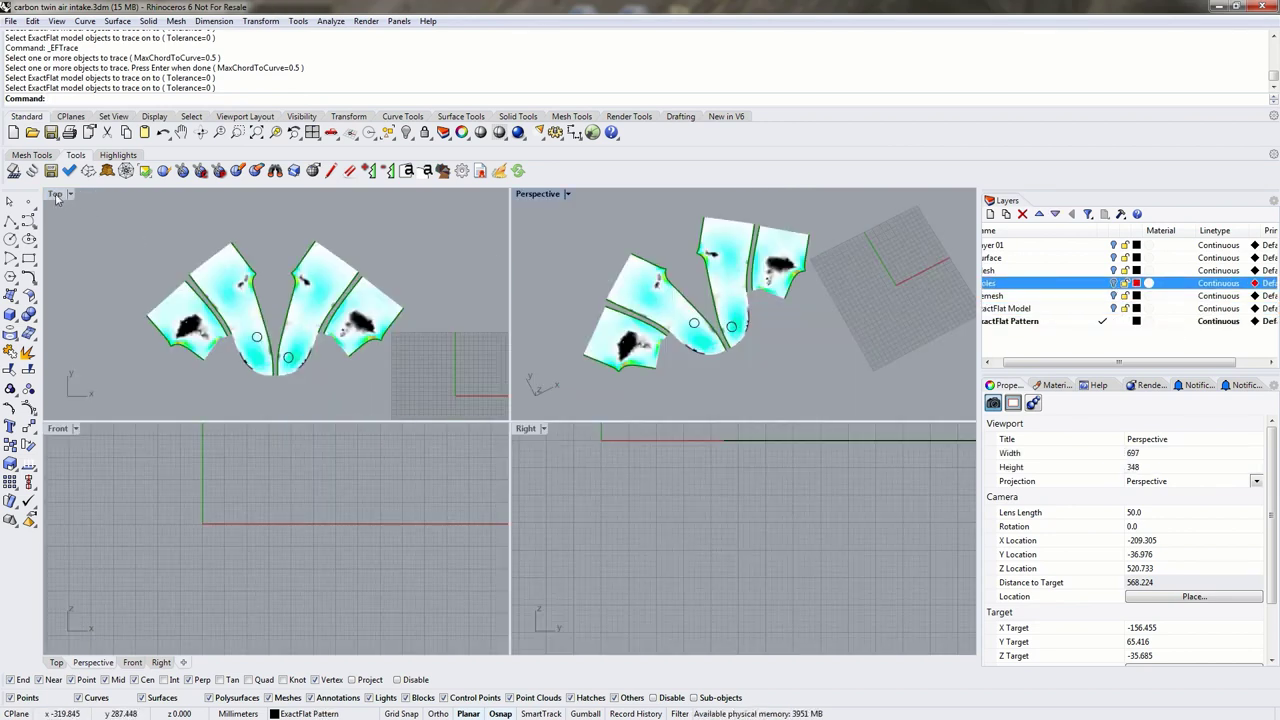
double_click(58, 197)
right_drag(582, 413, 538, 362)
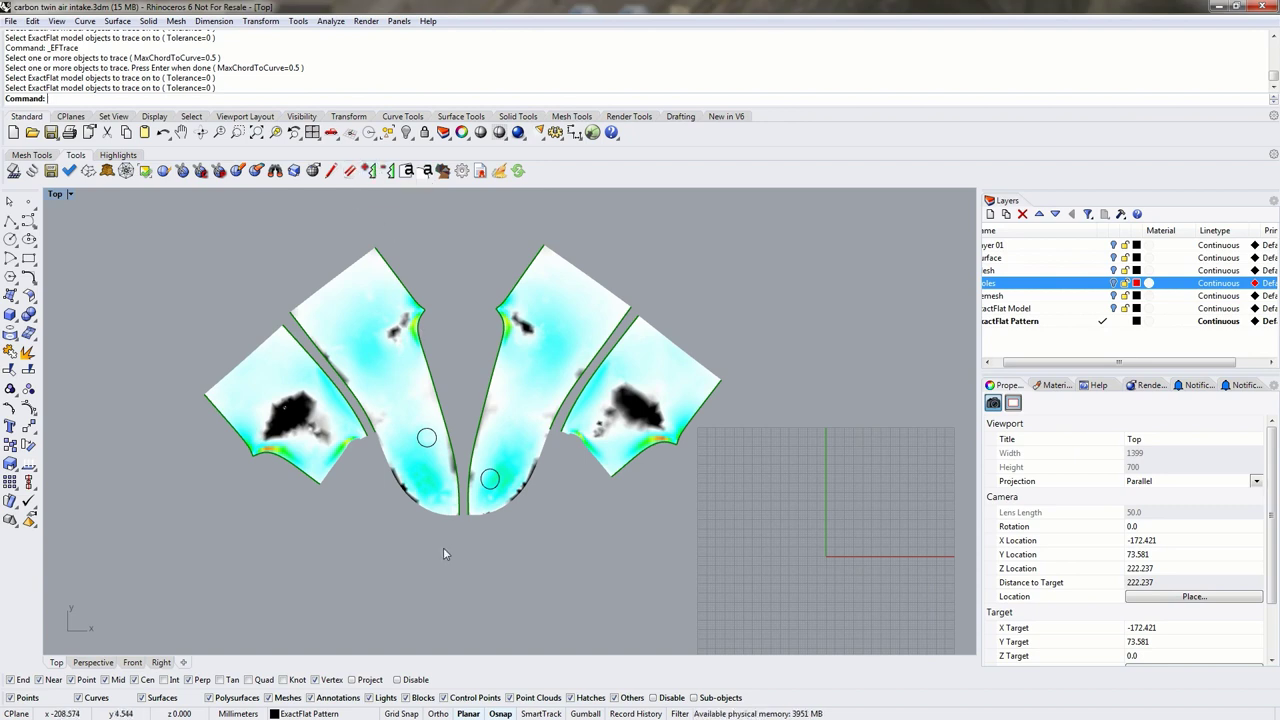
scroll(445, 553, up, 4)
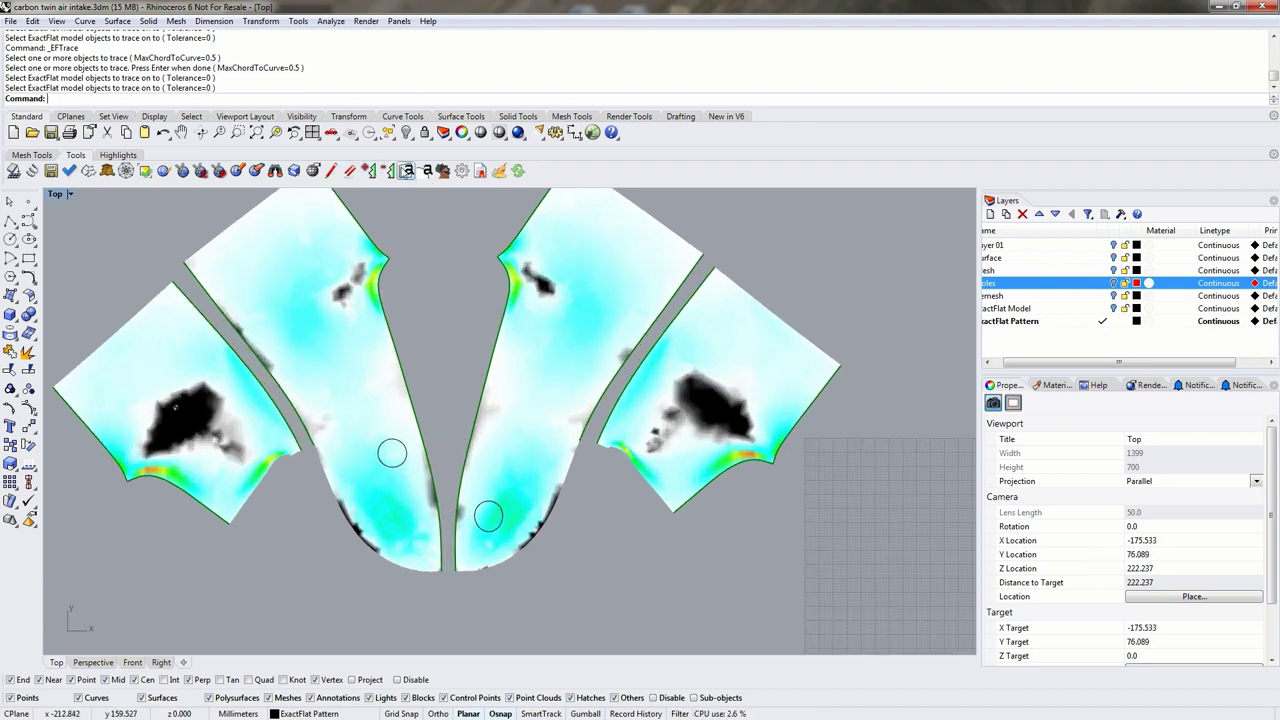
Step: Add three notch tags with the default %n text along the lower part of the seam between the two long pattern pieces
click(407, 172)
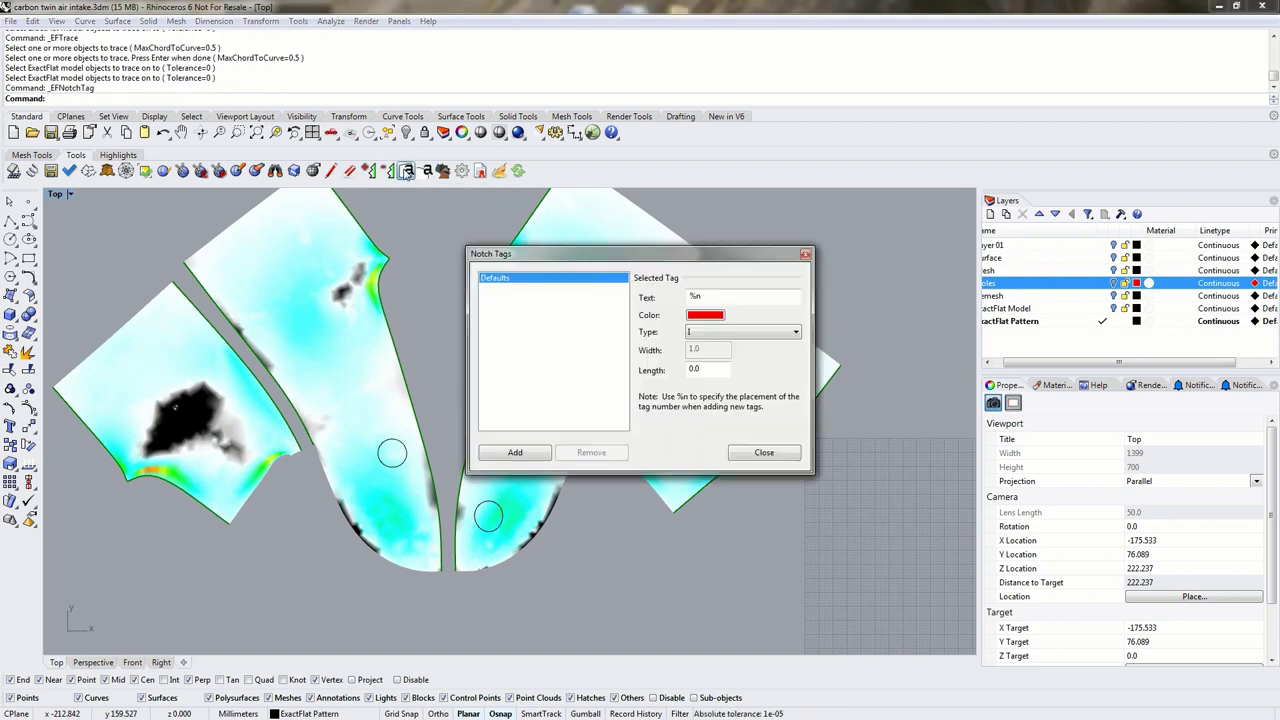
drag(584, 260, 955, 99)
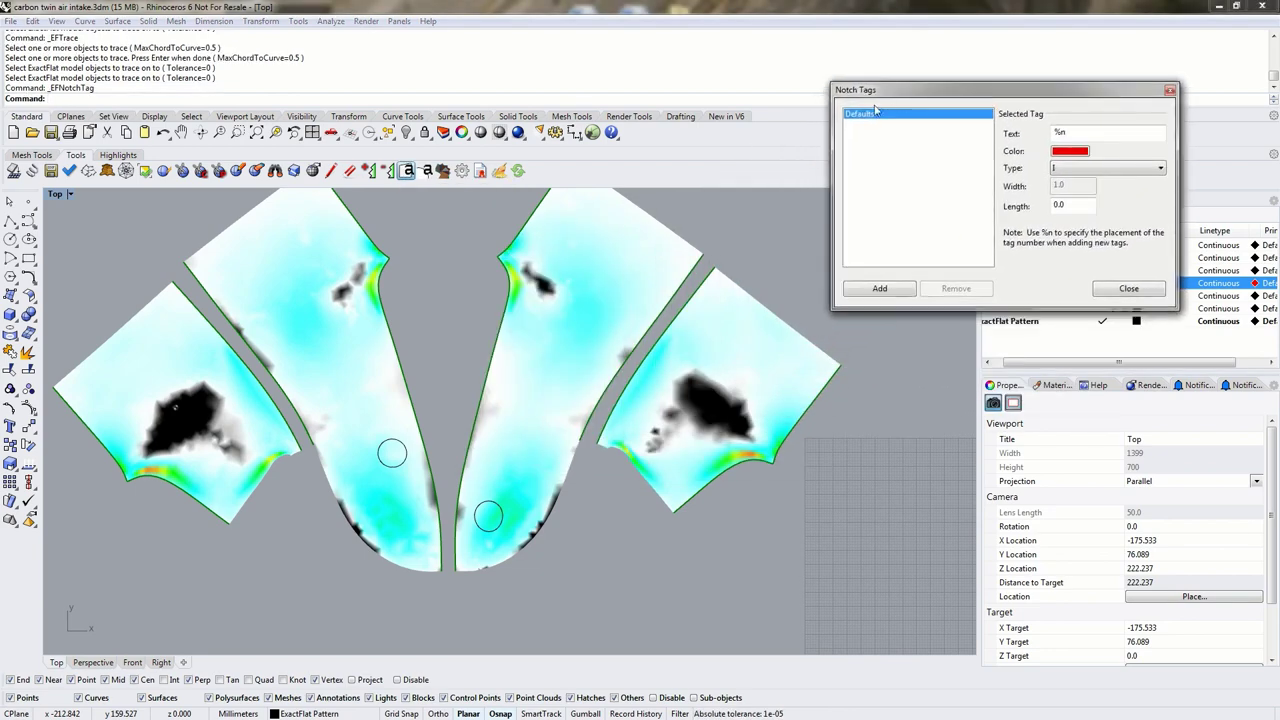
click(1073, 132)
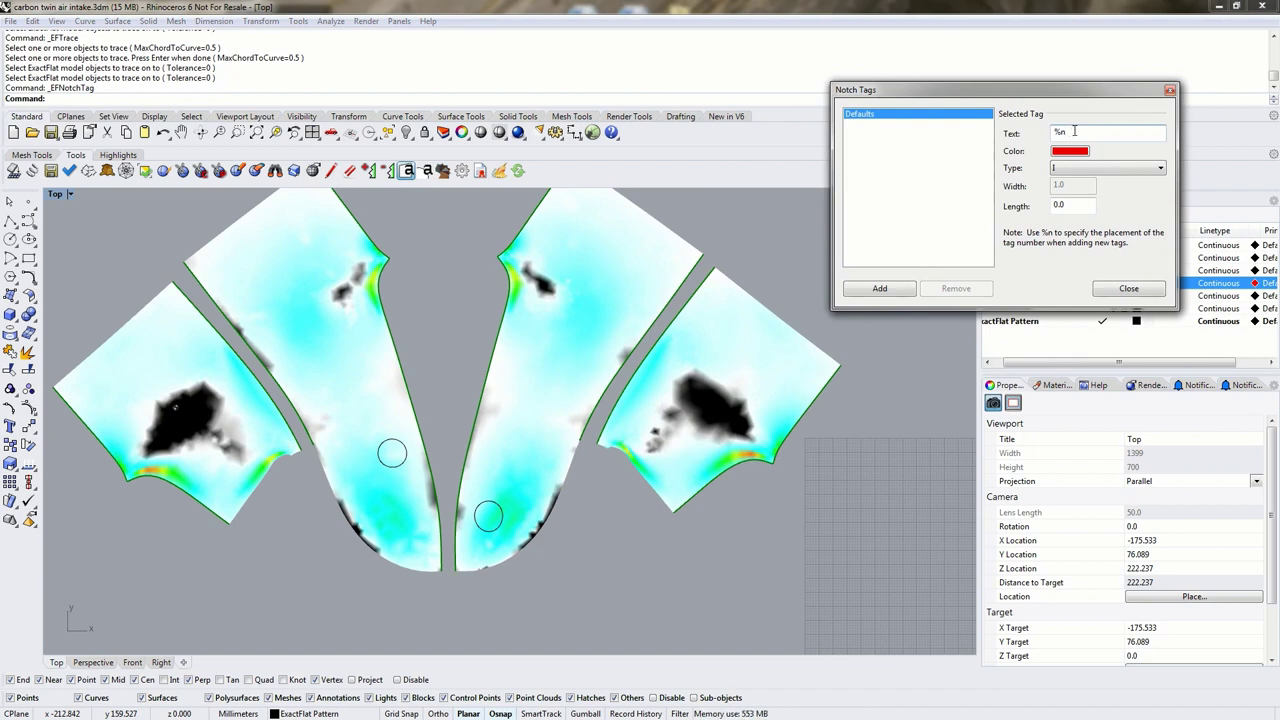
drag(1083, 131, 1045, 136)
click(1081, 133)
click(879, 288)
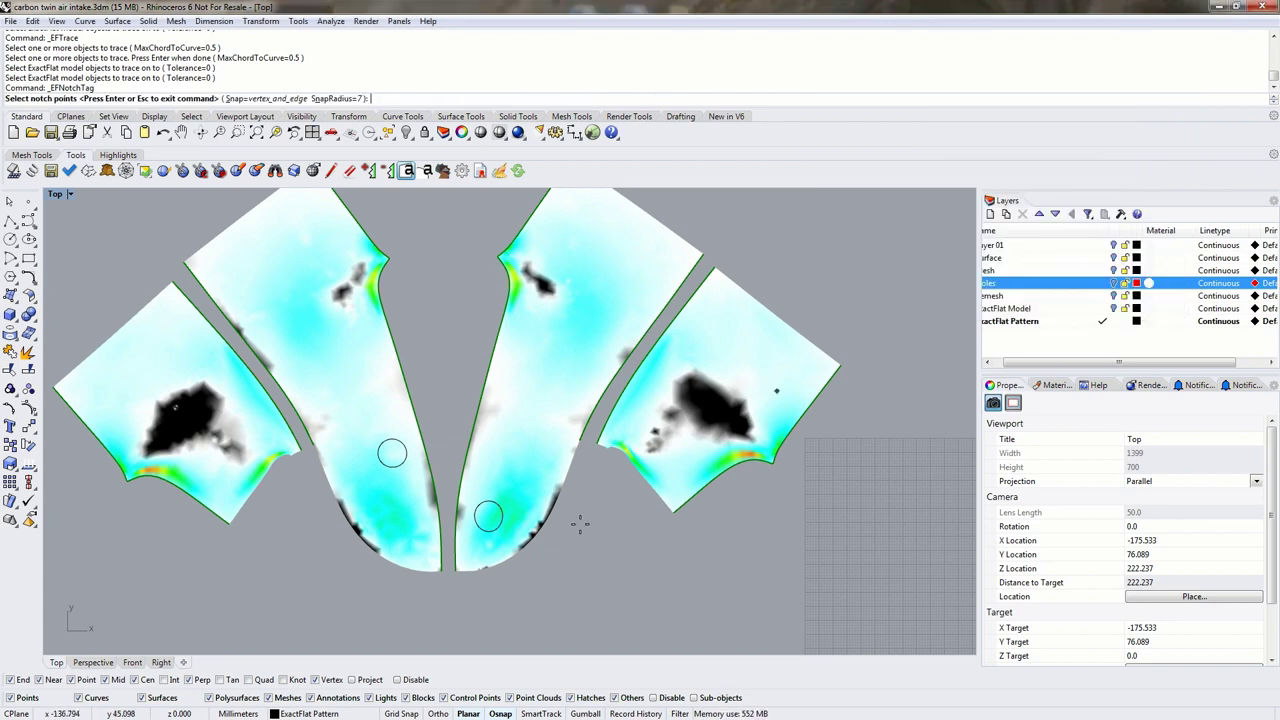
click(440, 557)
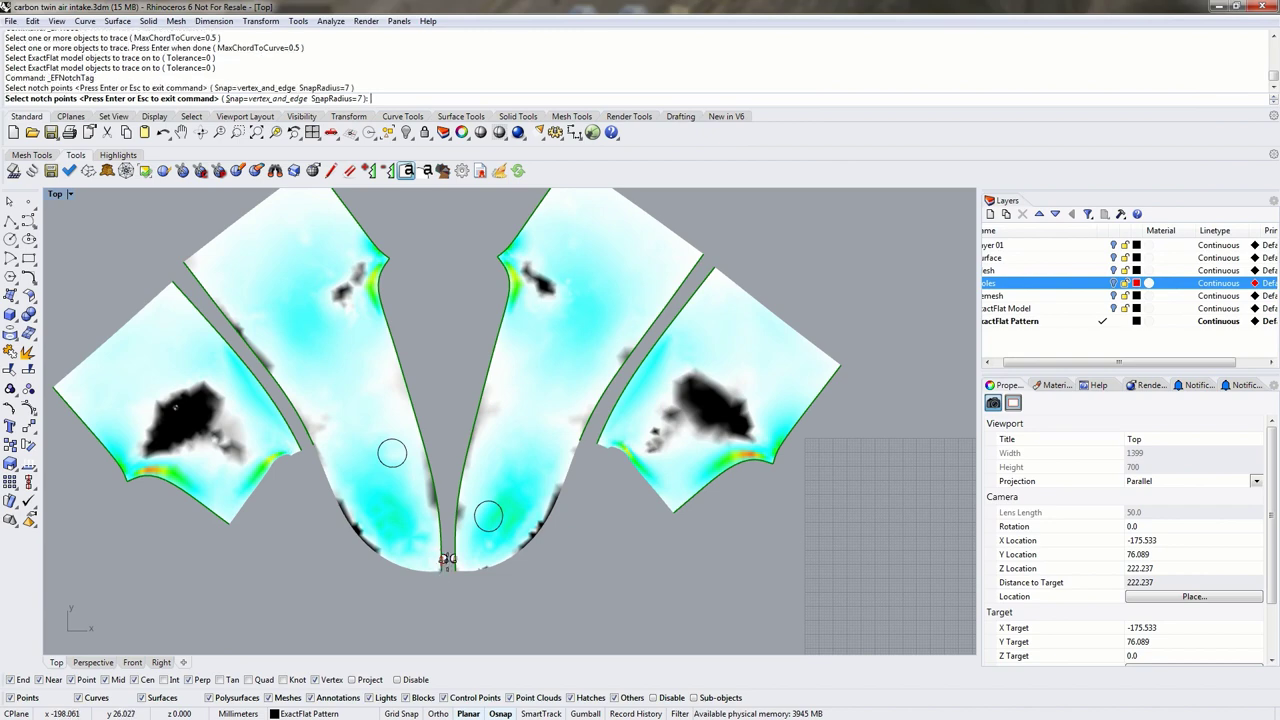
scroll(440, 558, up, 2)
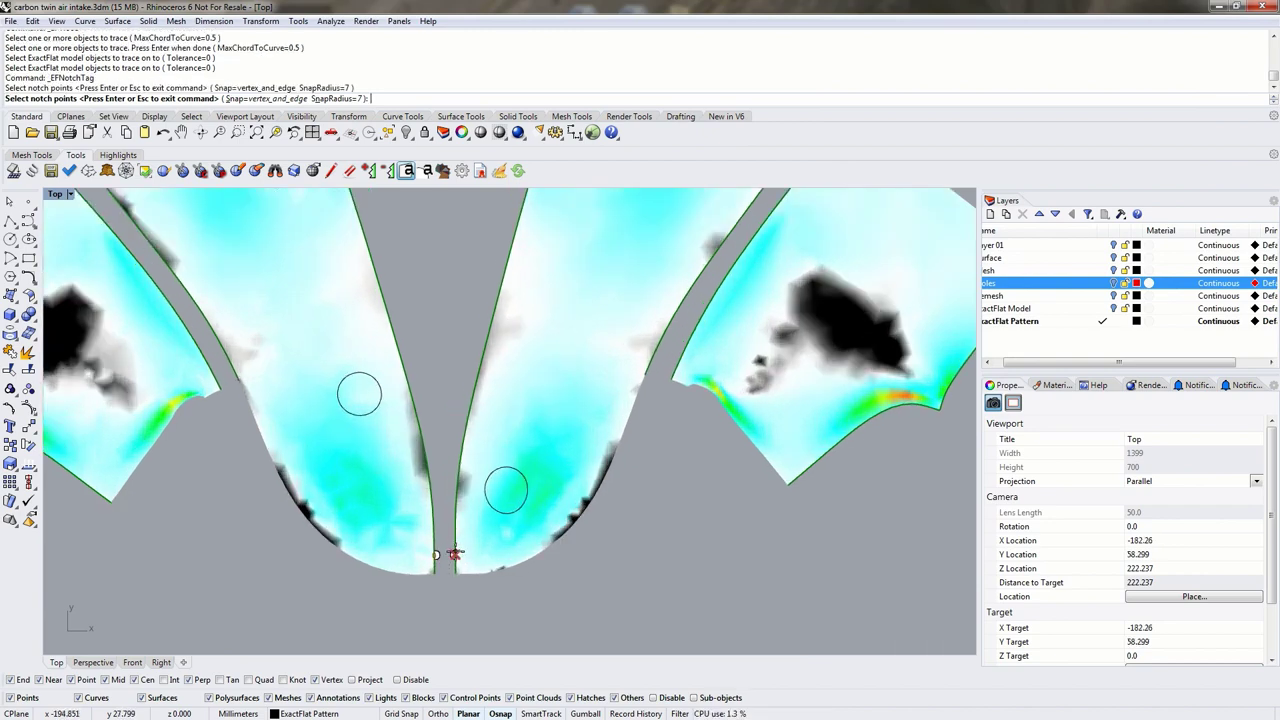
click(429, 486)
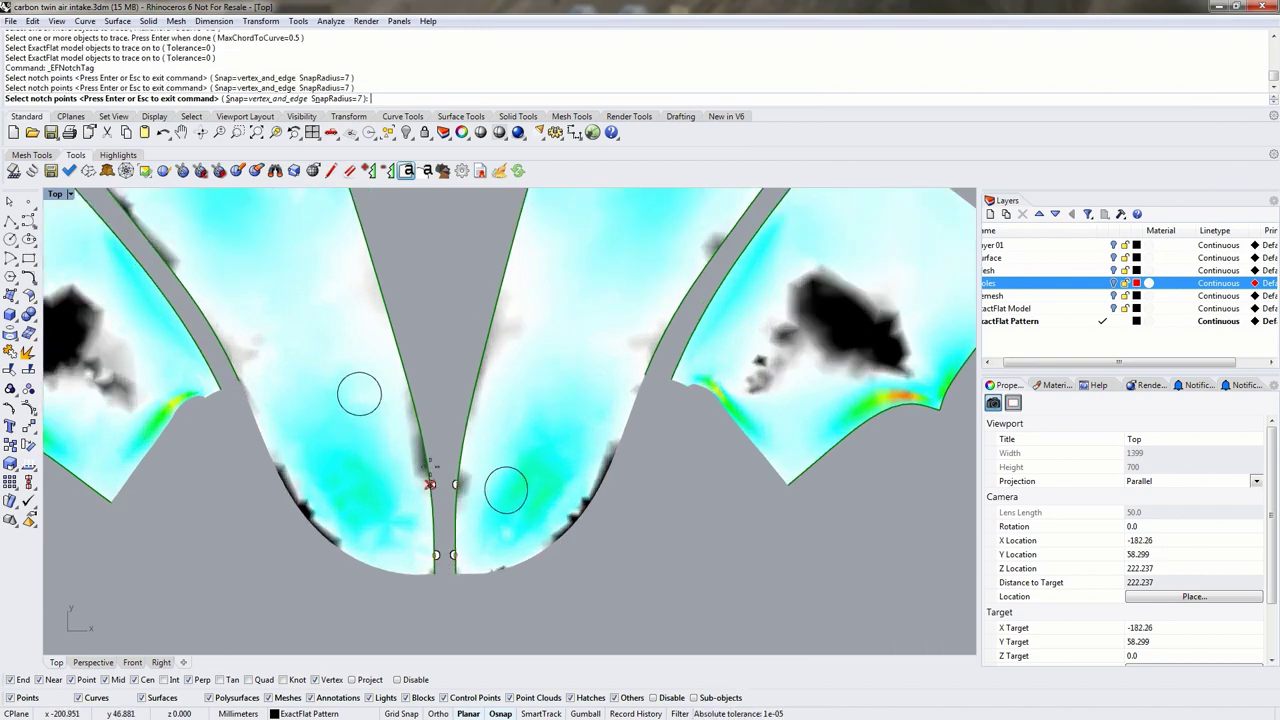
click(412, 396)
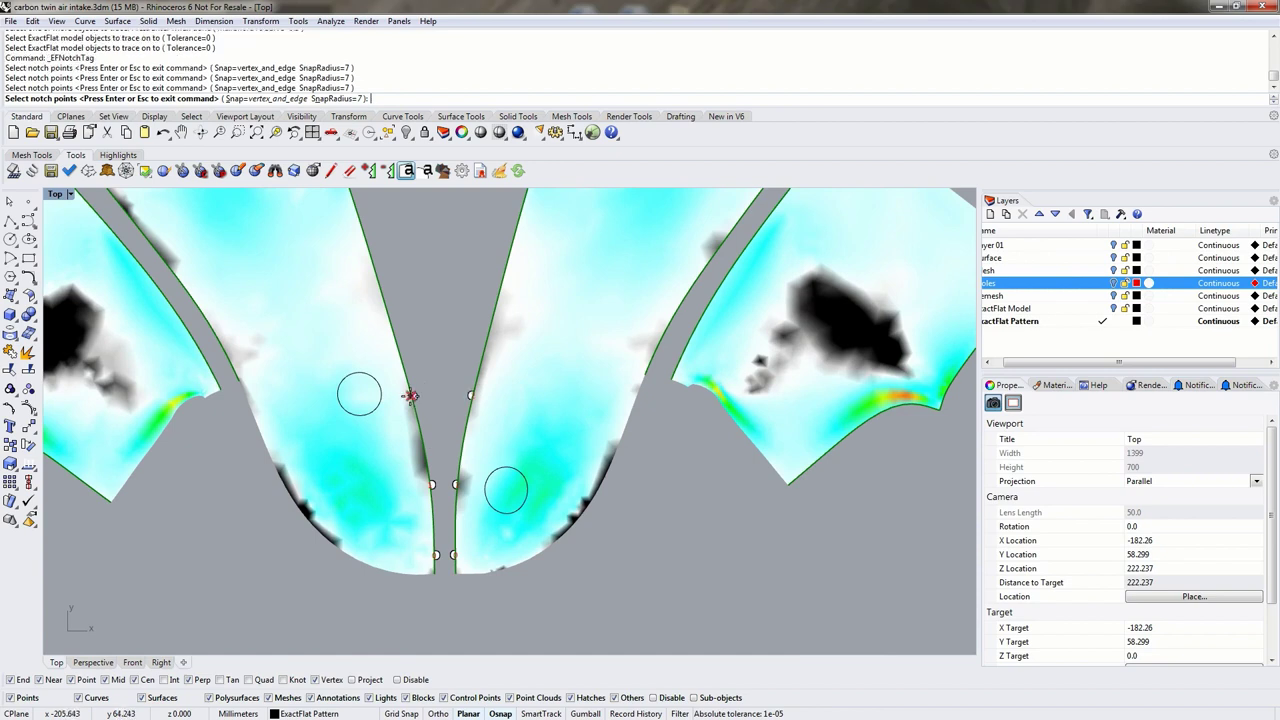
Step: Add four more notch tags up the left long piece's seam edge to its inner corner and finish tagging
right_drag(424, 313, 474, 443)
scroll(466, 457, down, 2)
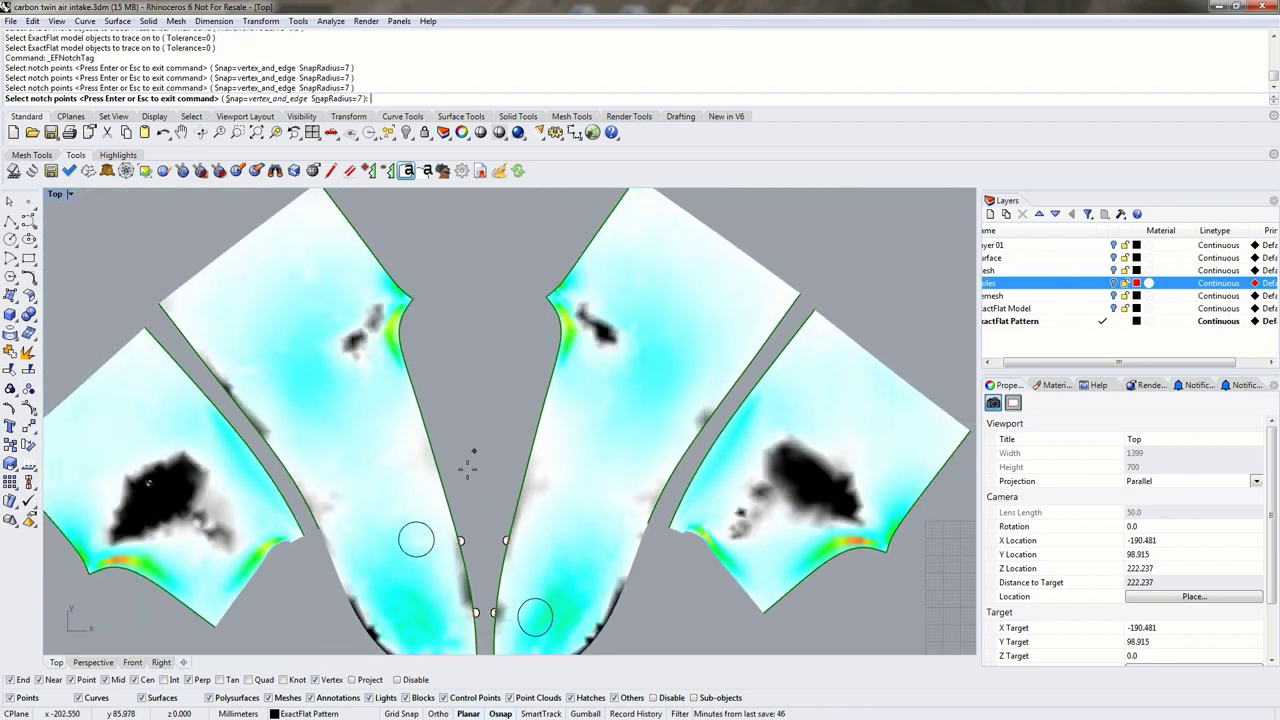
click(440, 479)
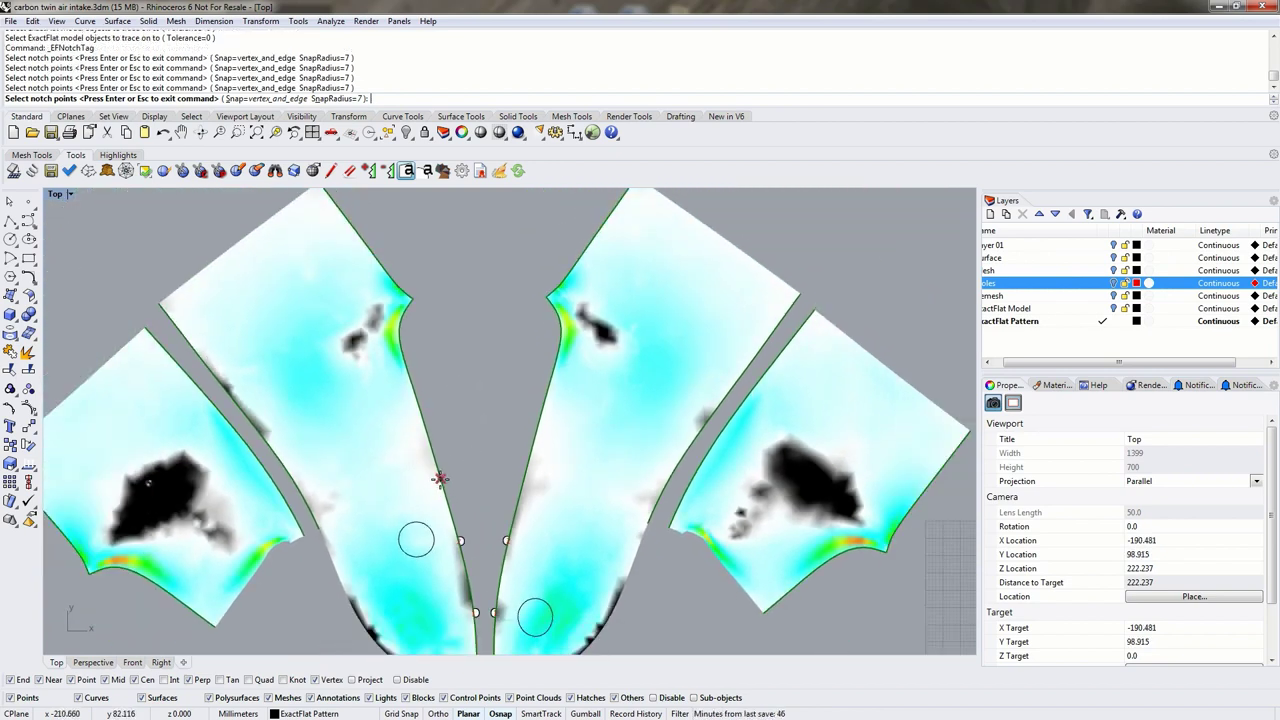
click(424, 416)
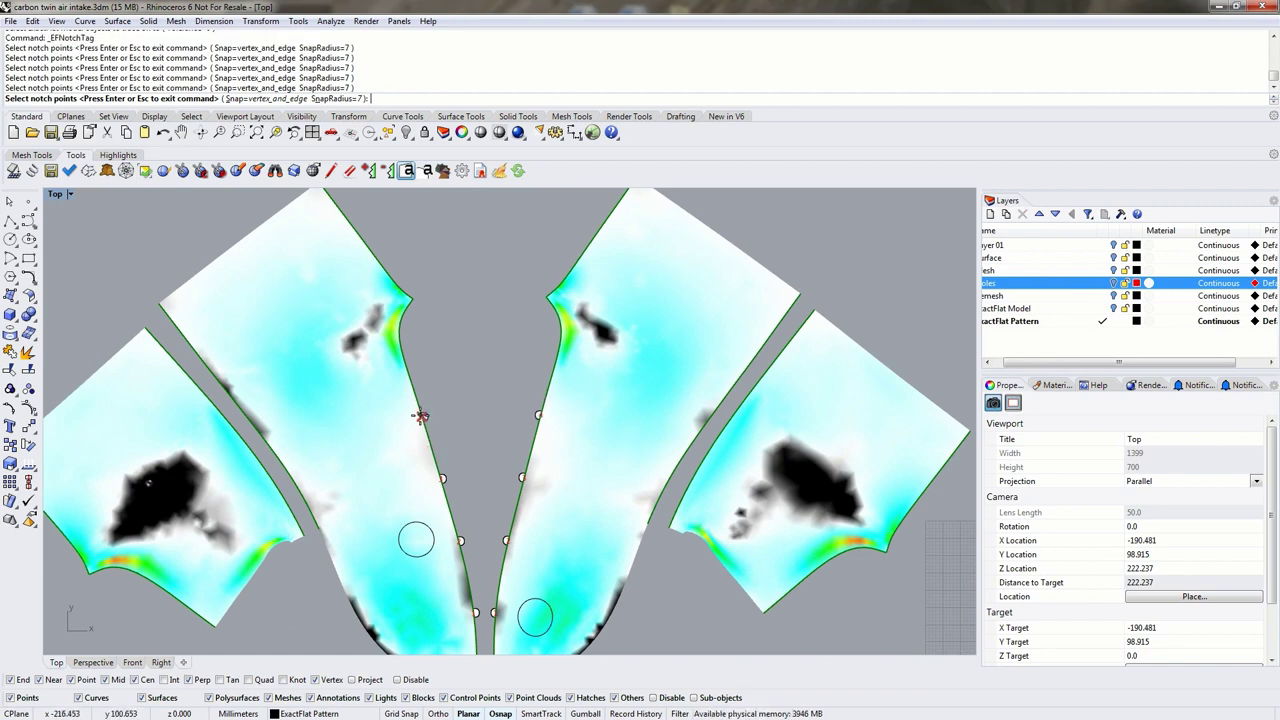
click(406, 359)
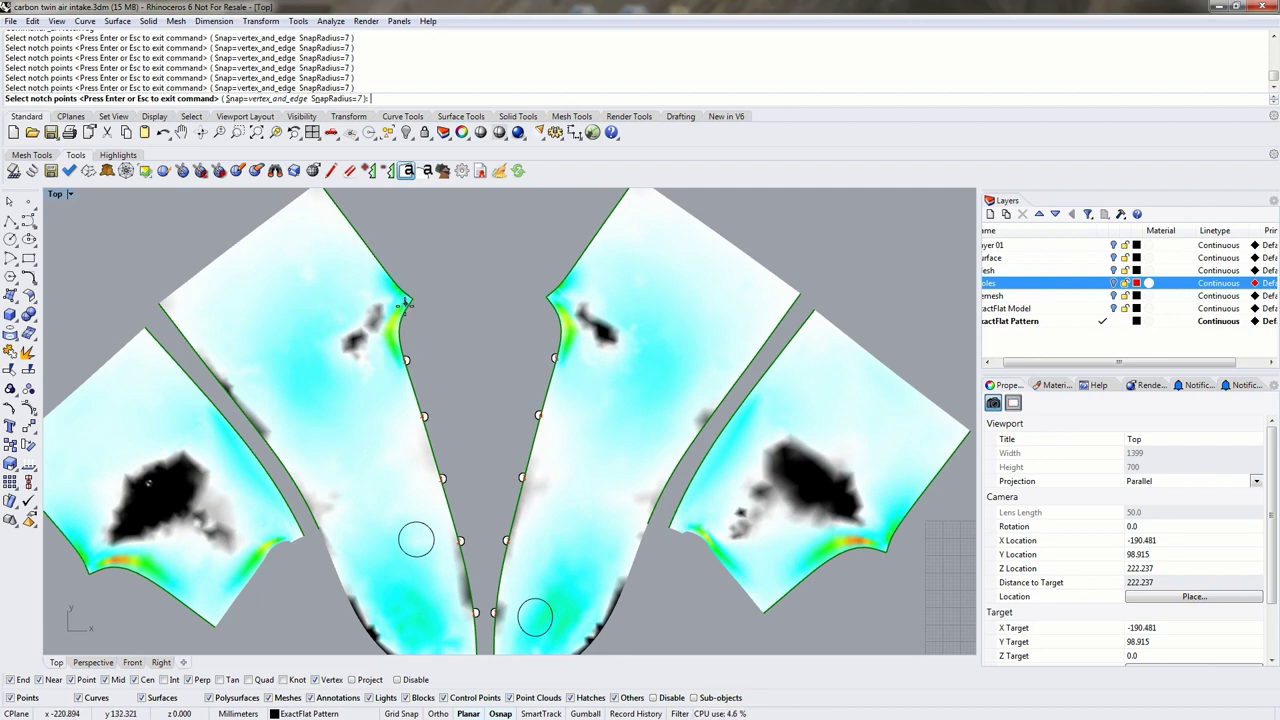
click(407, 305)
key(Return)
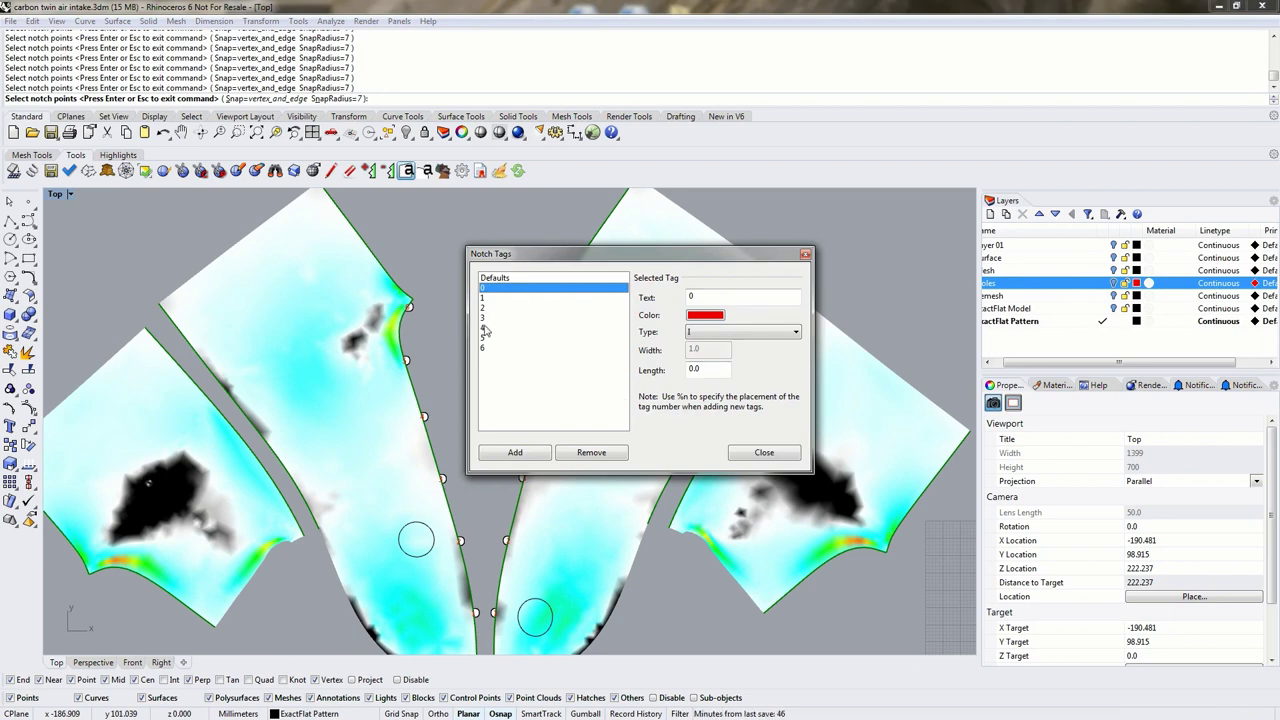
click(763, 453)
Step: Export the pattern with EFExport as carbon twin air intake.dxf in Autocad DXF format, replacing the existing file
scroll(505, 383, down, 3)
right_drag(505, 383, 552, 433)
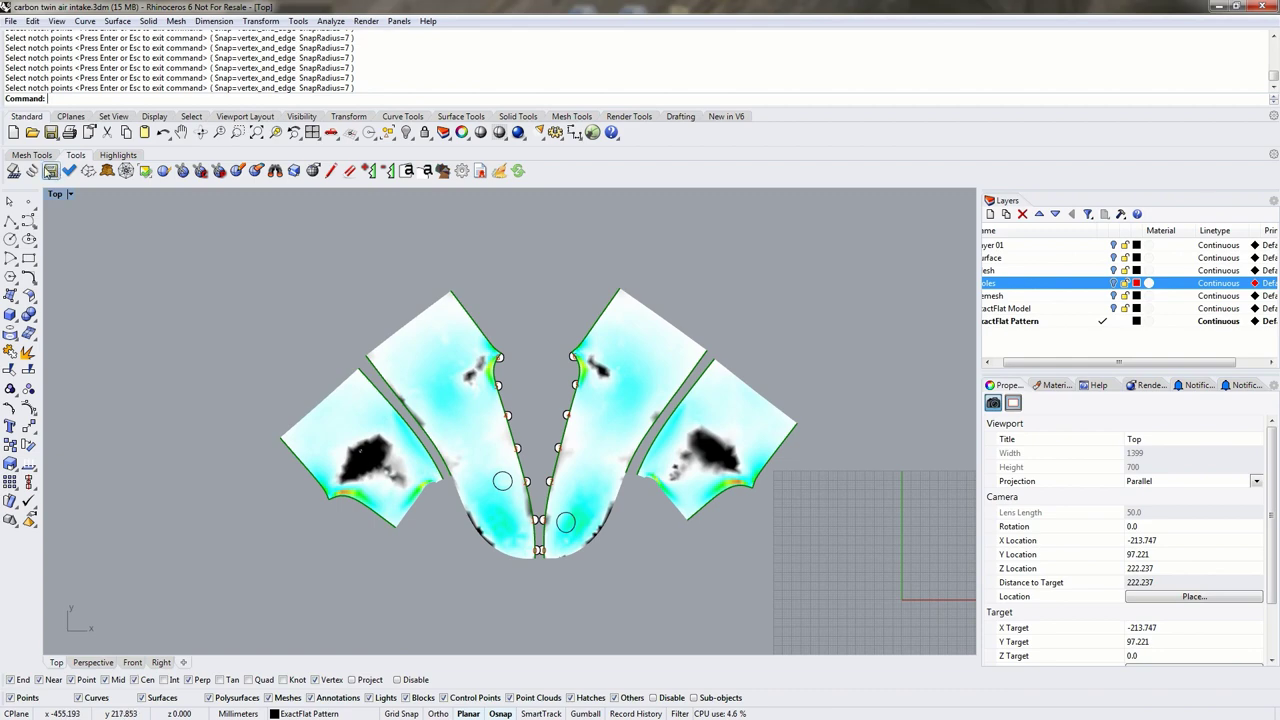
click(51, 171)
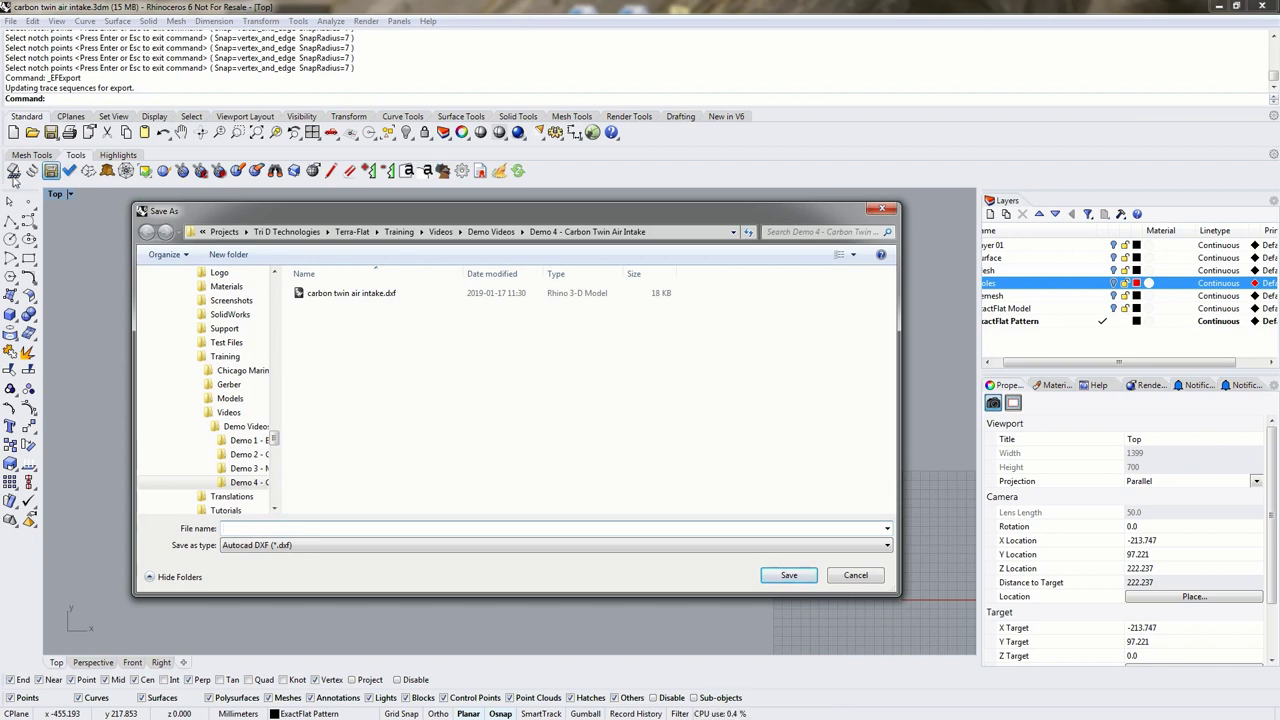
click(360, 295)
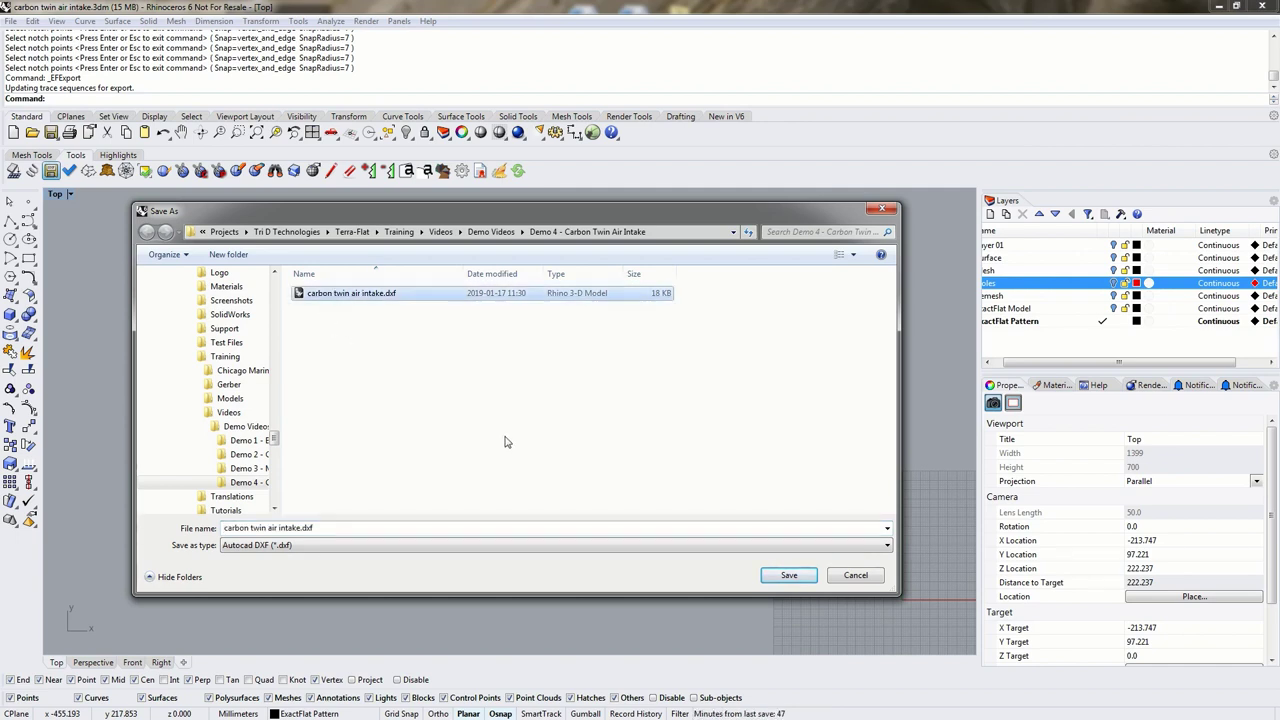
click(786, 576)
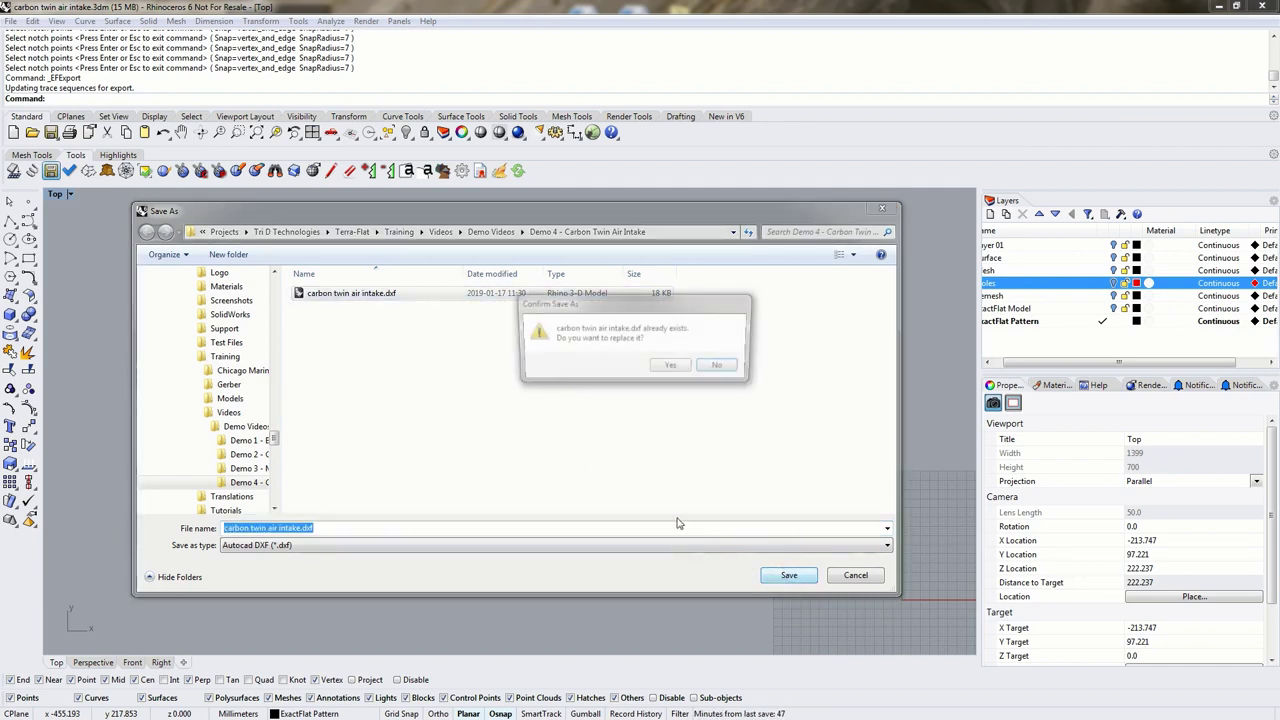
click(673, 368)
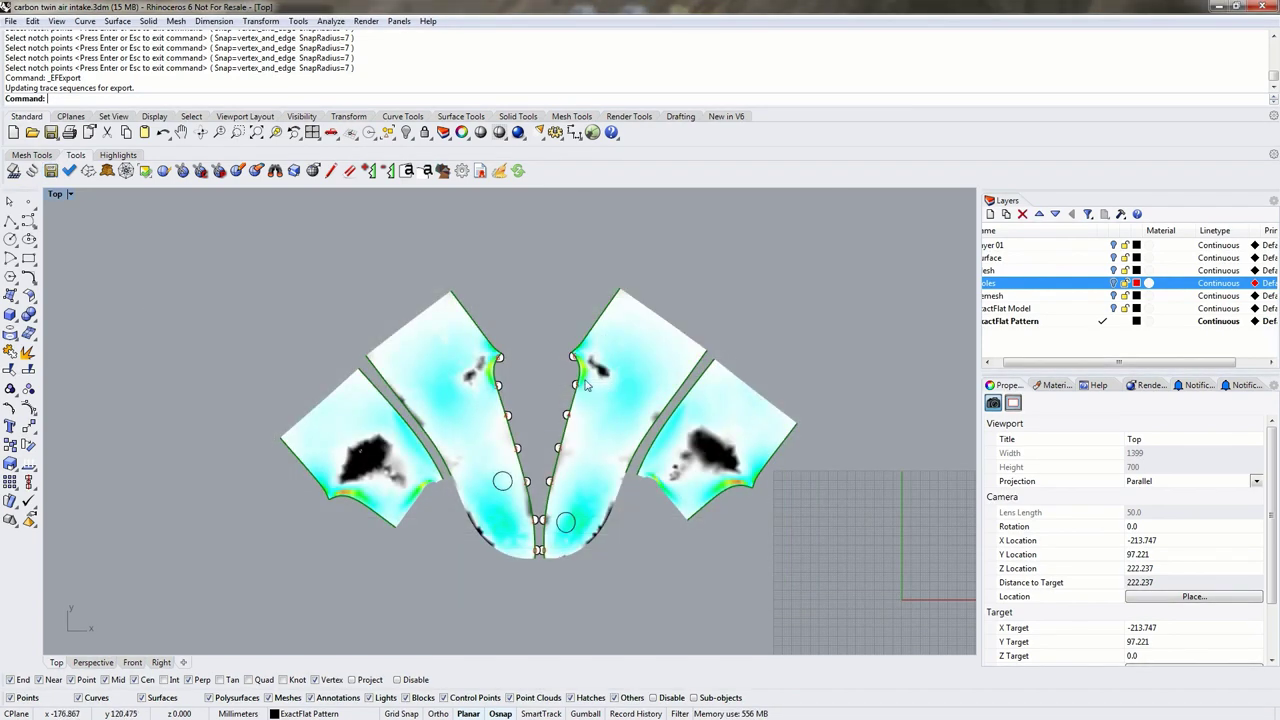
Step: Import carbon twin air intake.dxf with automatic mesh precision and model and layout units in millimeters
right_drag(786, 371, 417, 369)
scroll(674, 353, down, 3)
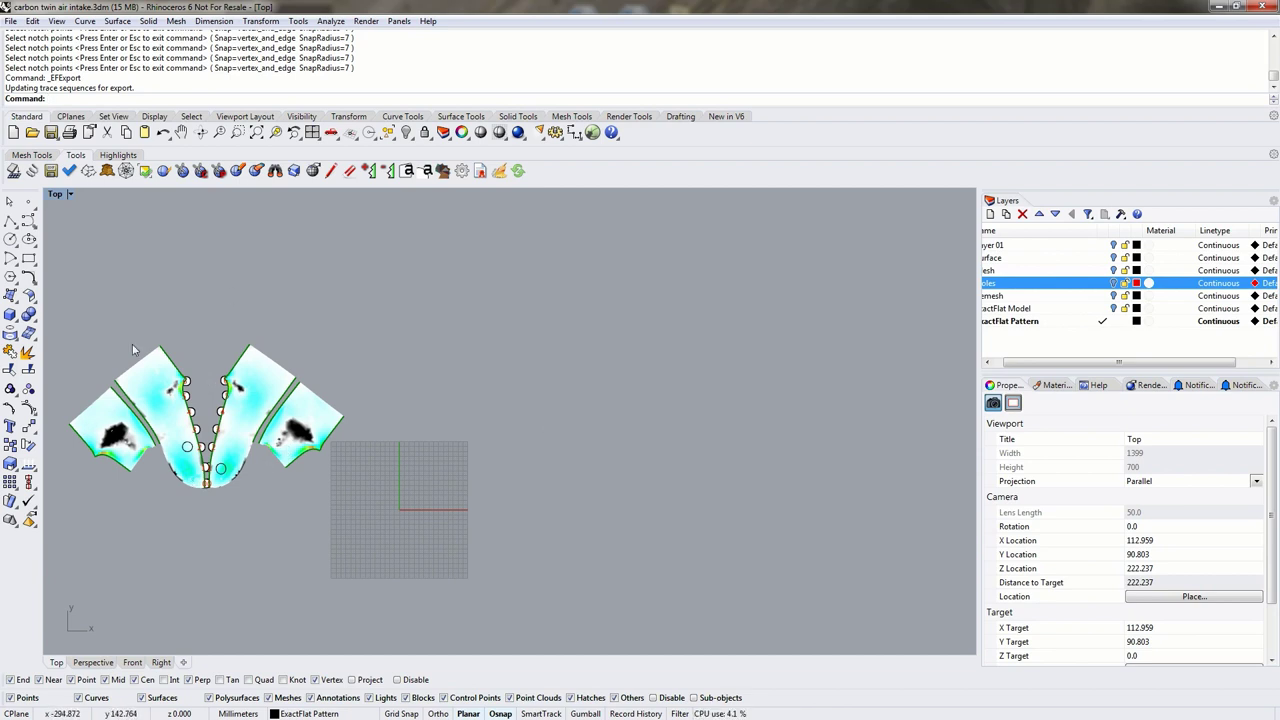
text(Import)
key(Return)
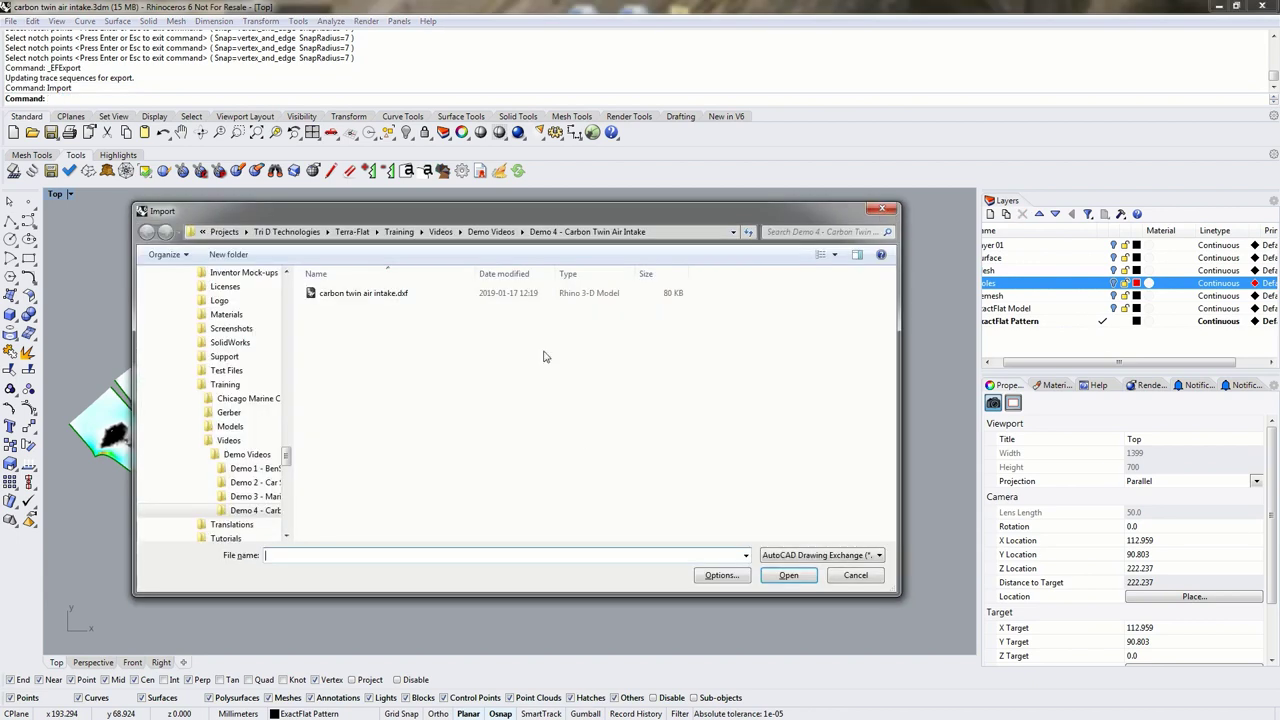
click(383, 296)
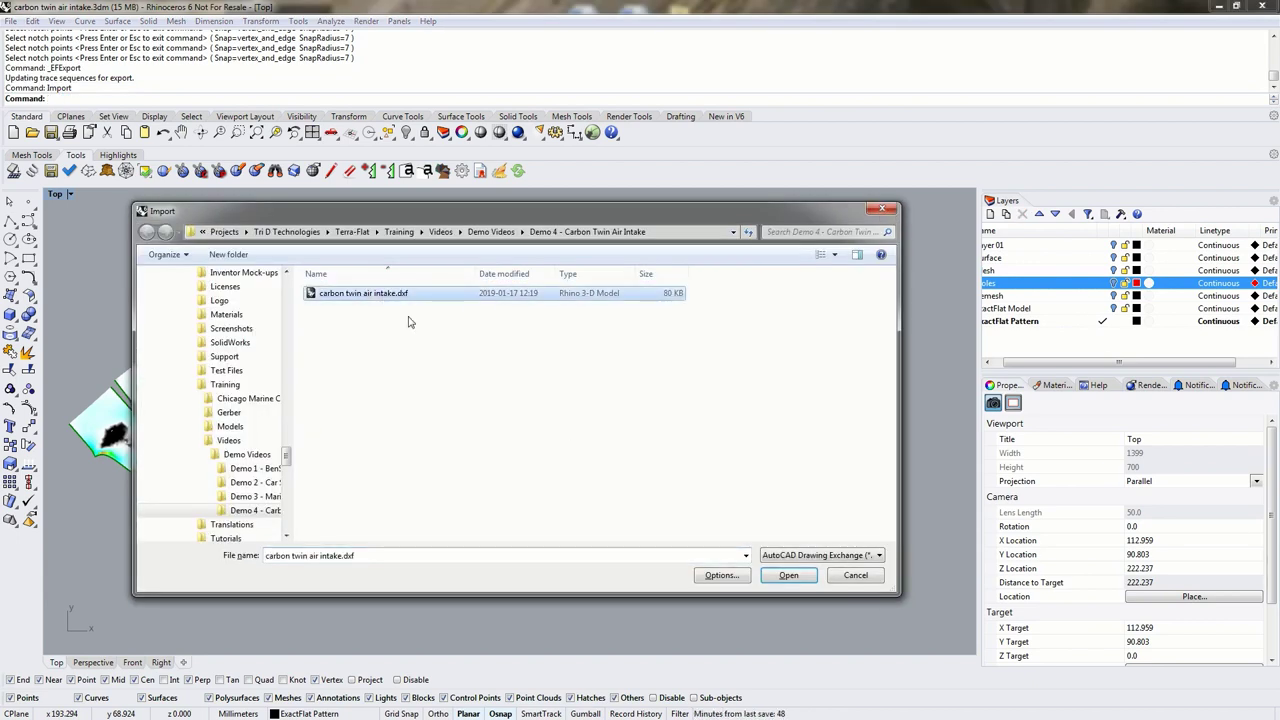
click(788, 575)
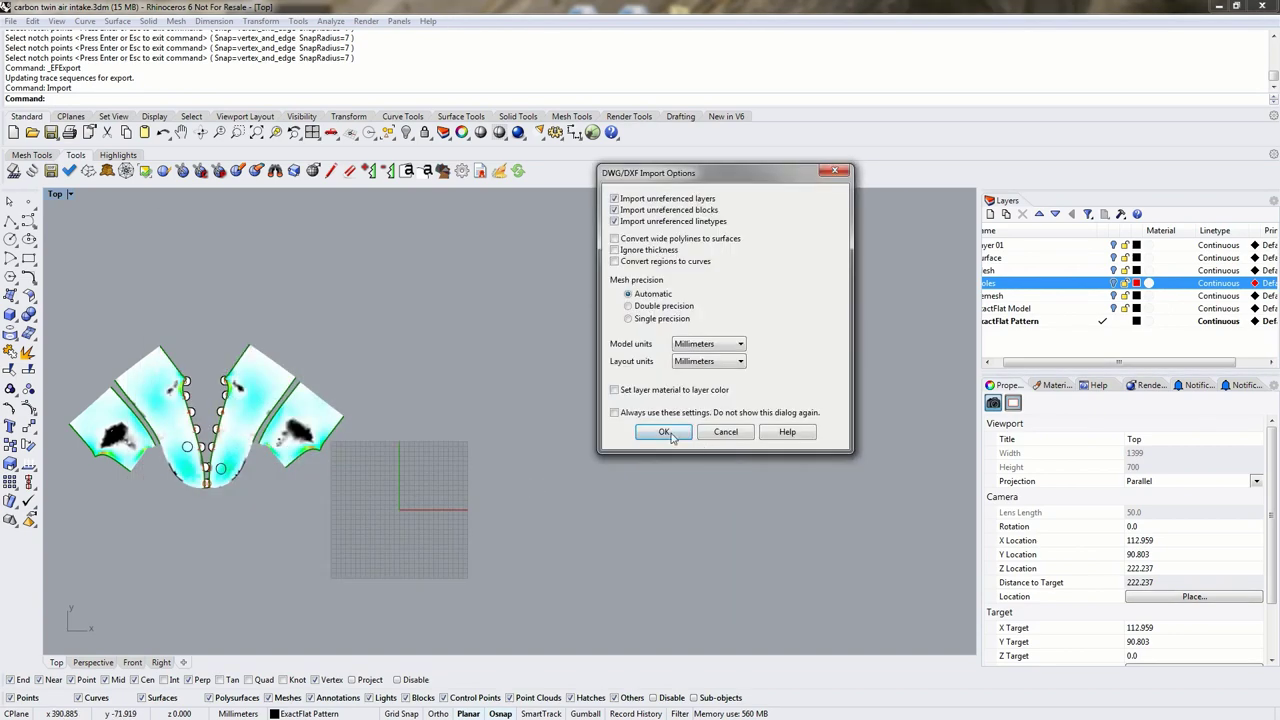
click(666, 426)
Step: Move the imported pattern outlines next to the flattened mesh pieces and deselect them
drag(676, 320, 558, 472)
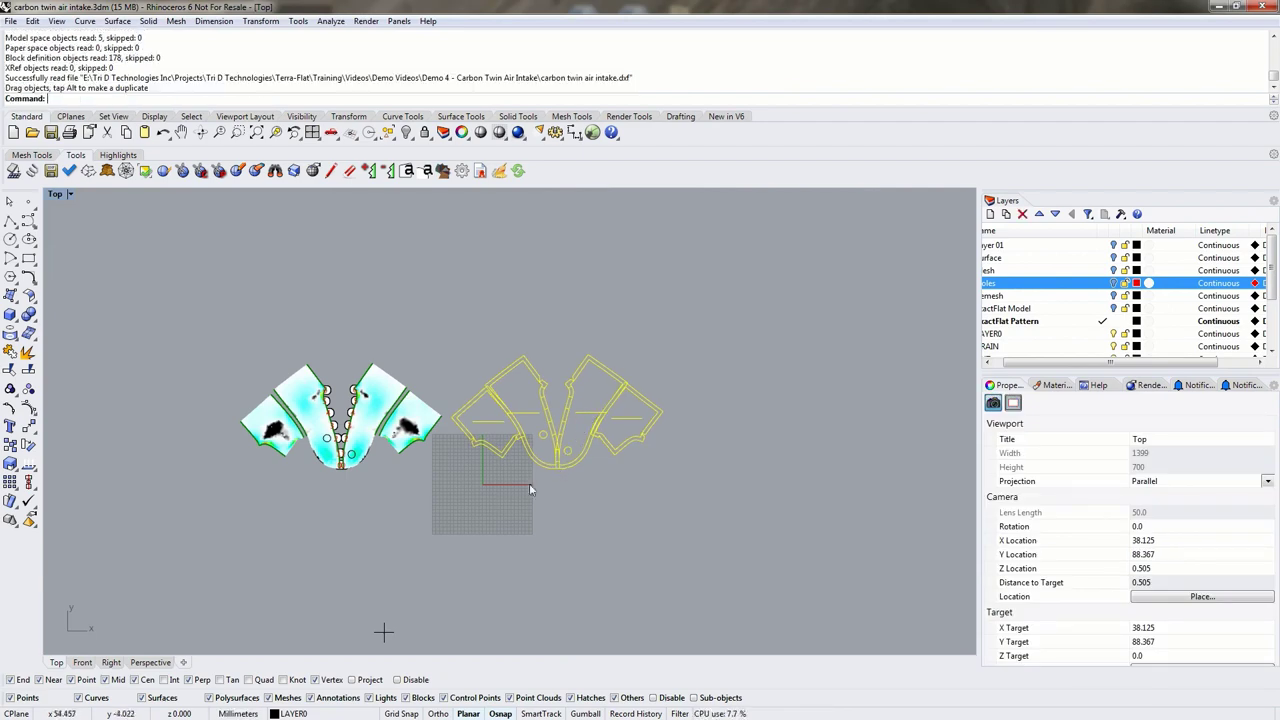
click(402, 489)
scroll(422, 503, up, 10)
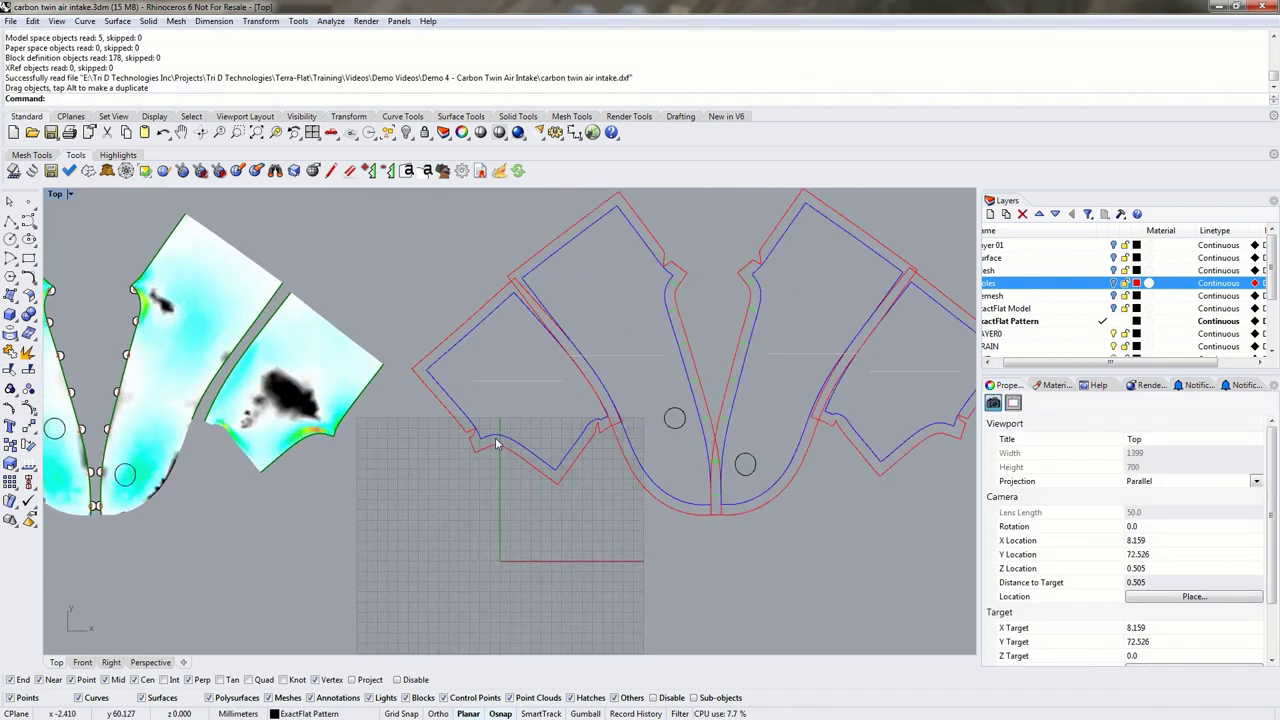
Step: Move the imported outline of the left small piece over its flattened mesh
right_drag(466, 484, 788, 468)
scroll(865, 468, down, 2)
drag(778, 508, 148, 529)
right_drag(91, 502, 195, 490)
scroll(195, 490, up, 10)
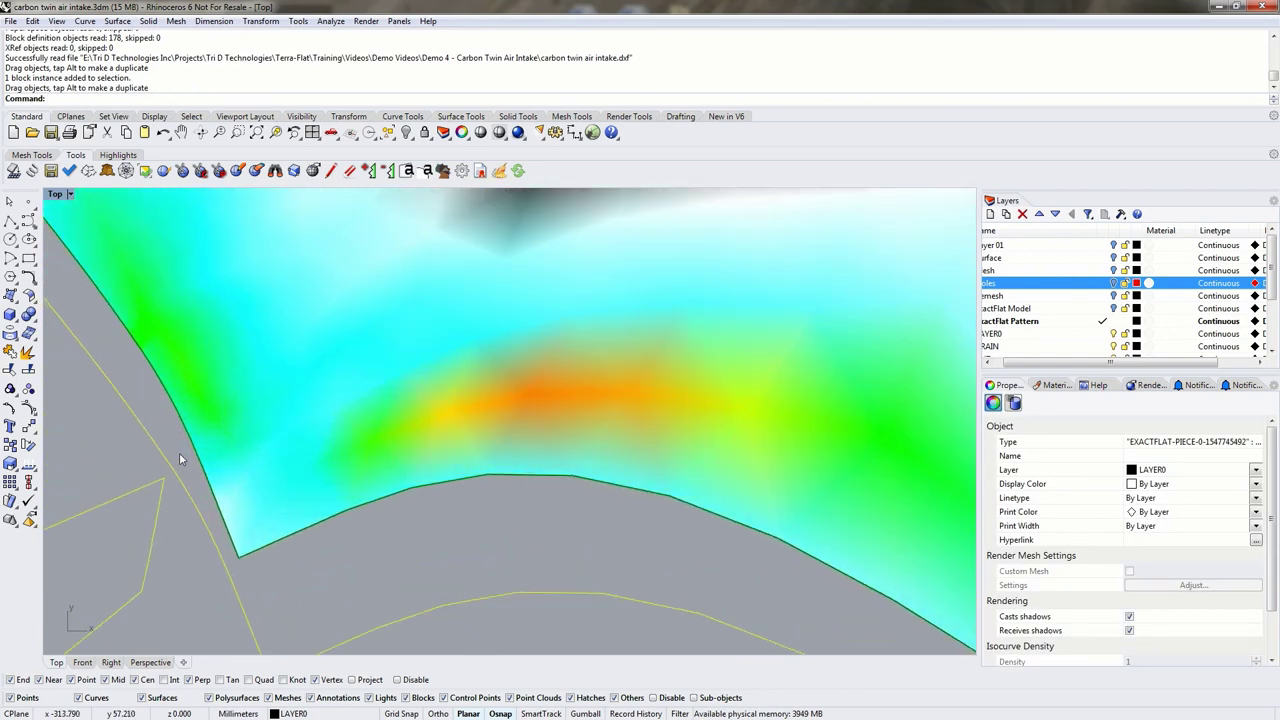
Step: Examine the left small mesh piece's lower-left edge for small jogs, comparing its corner with the imported seam and cut outlines
scroll(273, 475, down, 5)
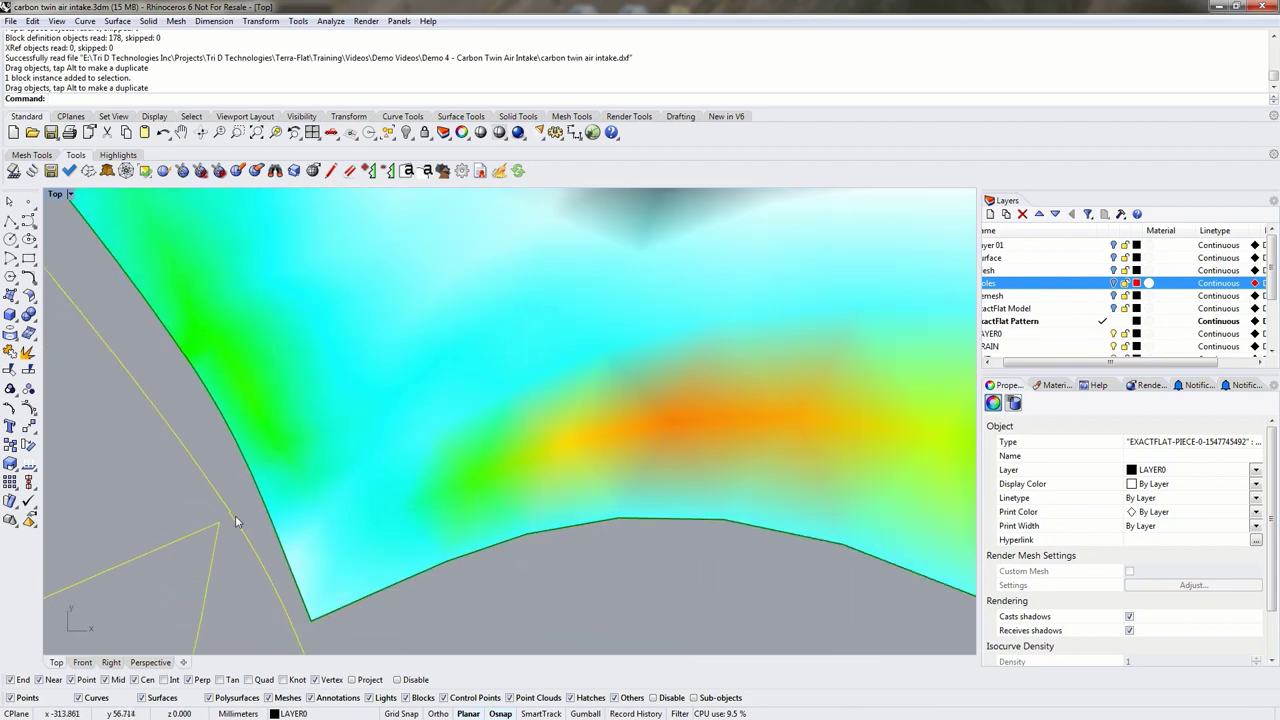
click(255, 487)
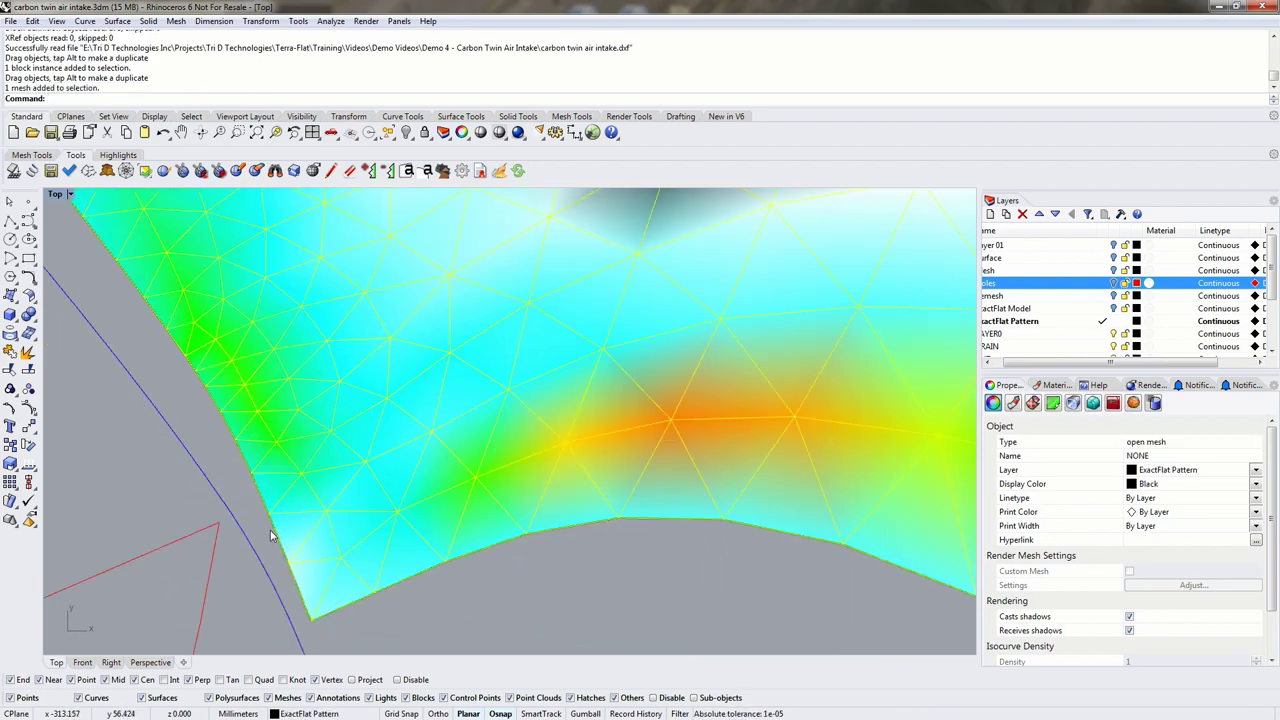
scroll(181, 357, up, 8)
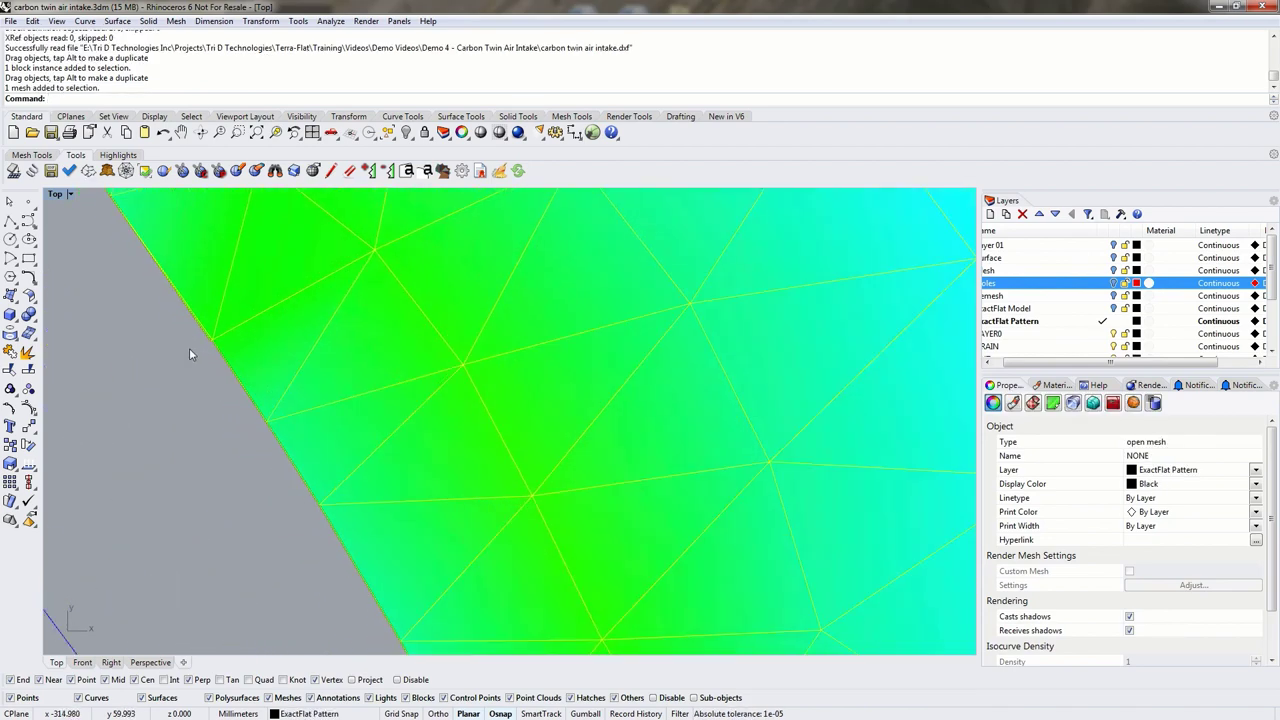
click(247, 345)
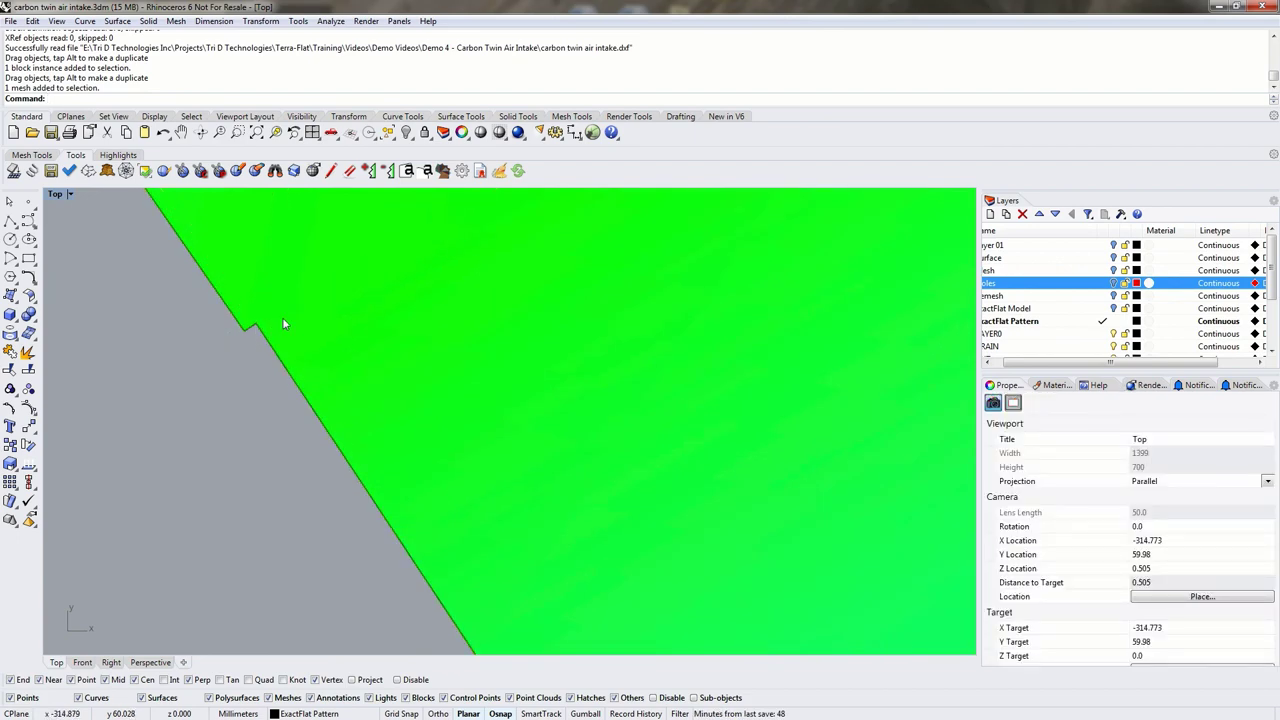
click(282, 324)
right_drag(206, 354, 320, 453)
scroll(320, 453, up, 3)
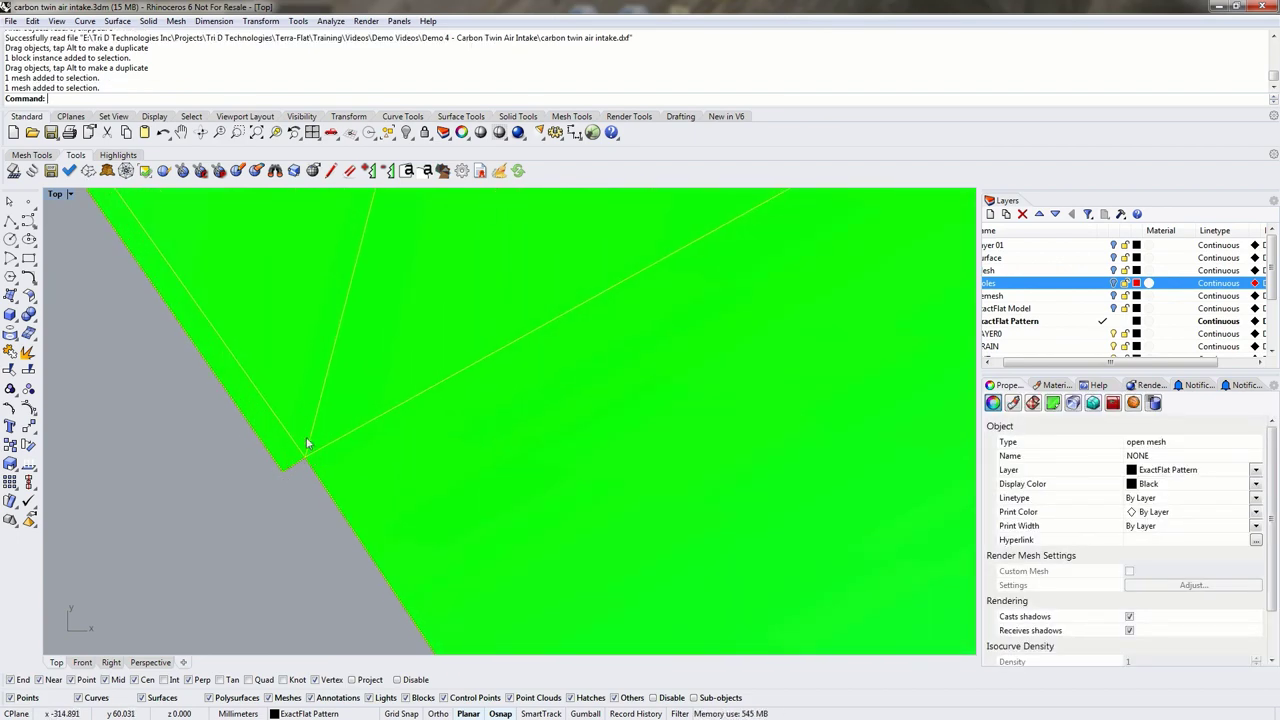
click(295, 491)
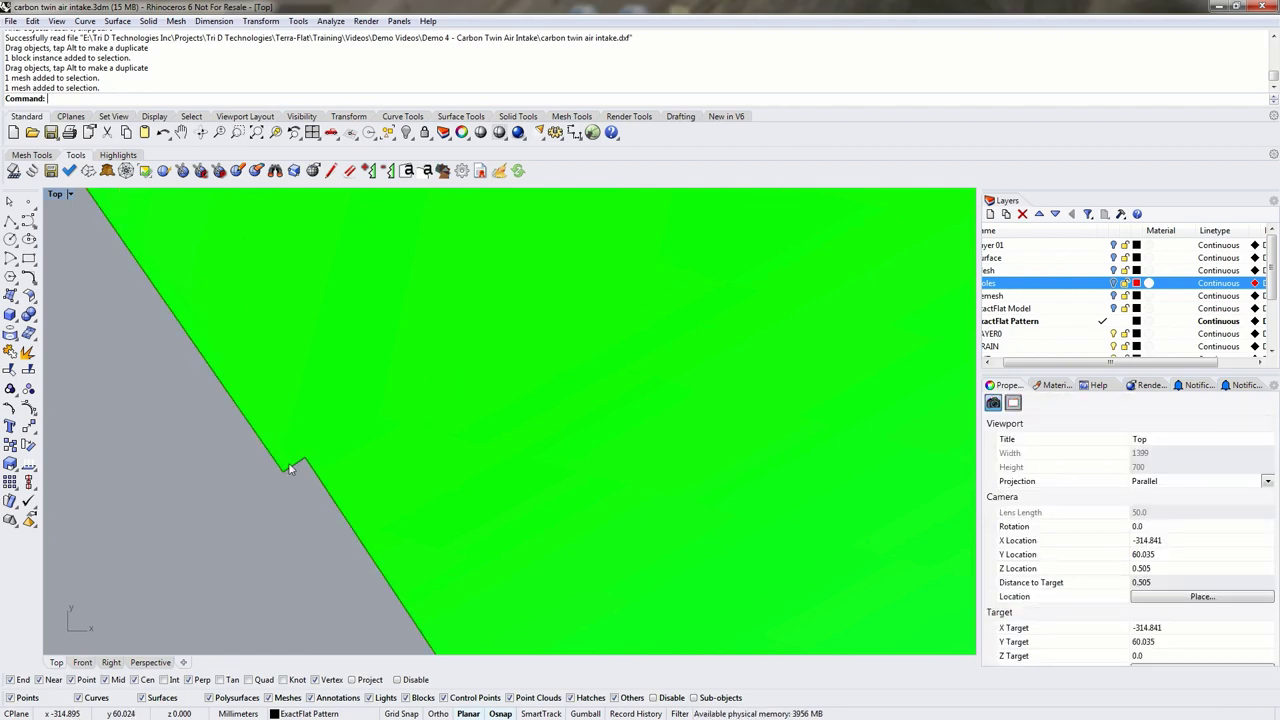
scroll(285, 472, down, 2)
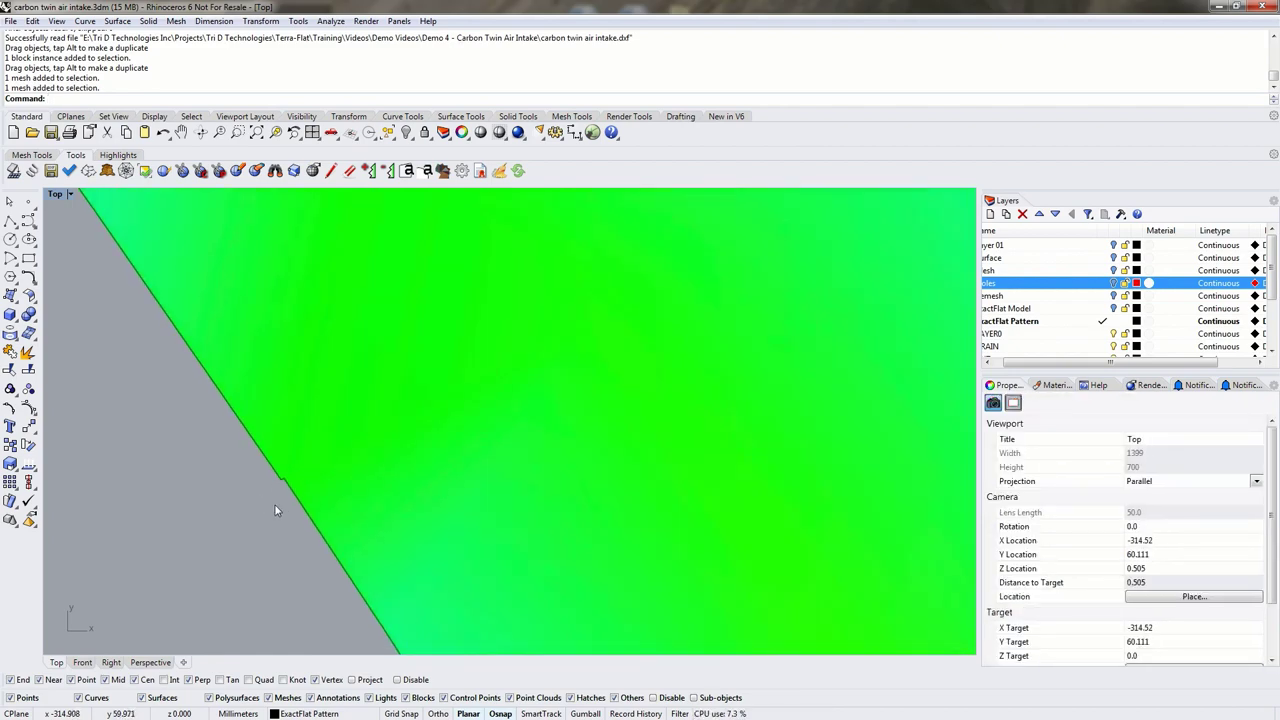
scroll(276, 511, down, 5)
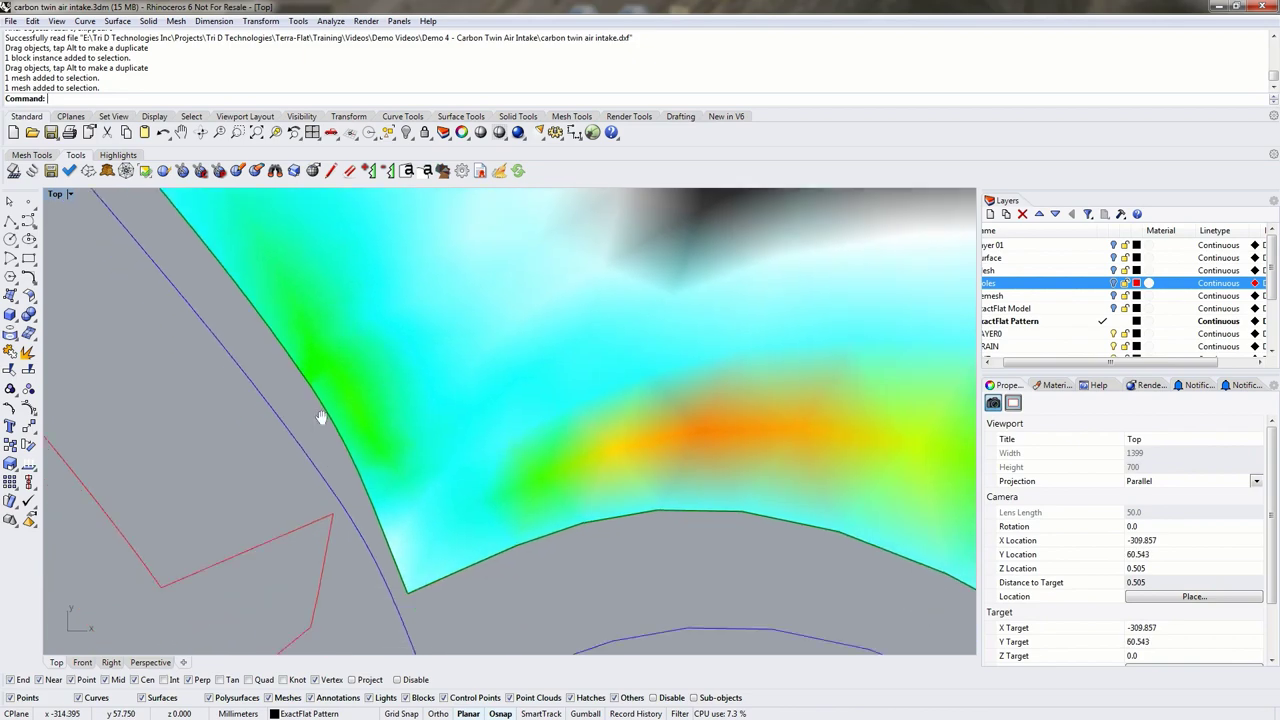
scroll(305, 414, down, 3)
scroll(268, 476, up, 3)
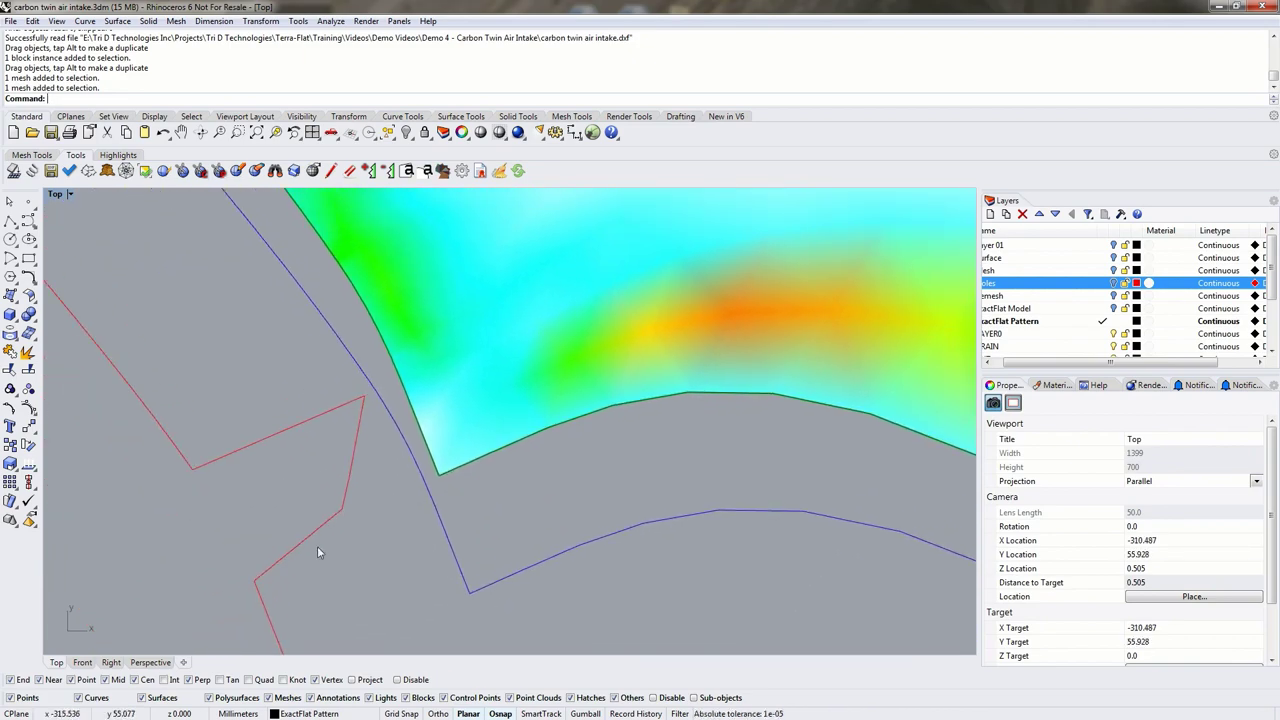
scroll(304, 479, down, 4)
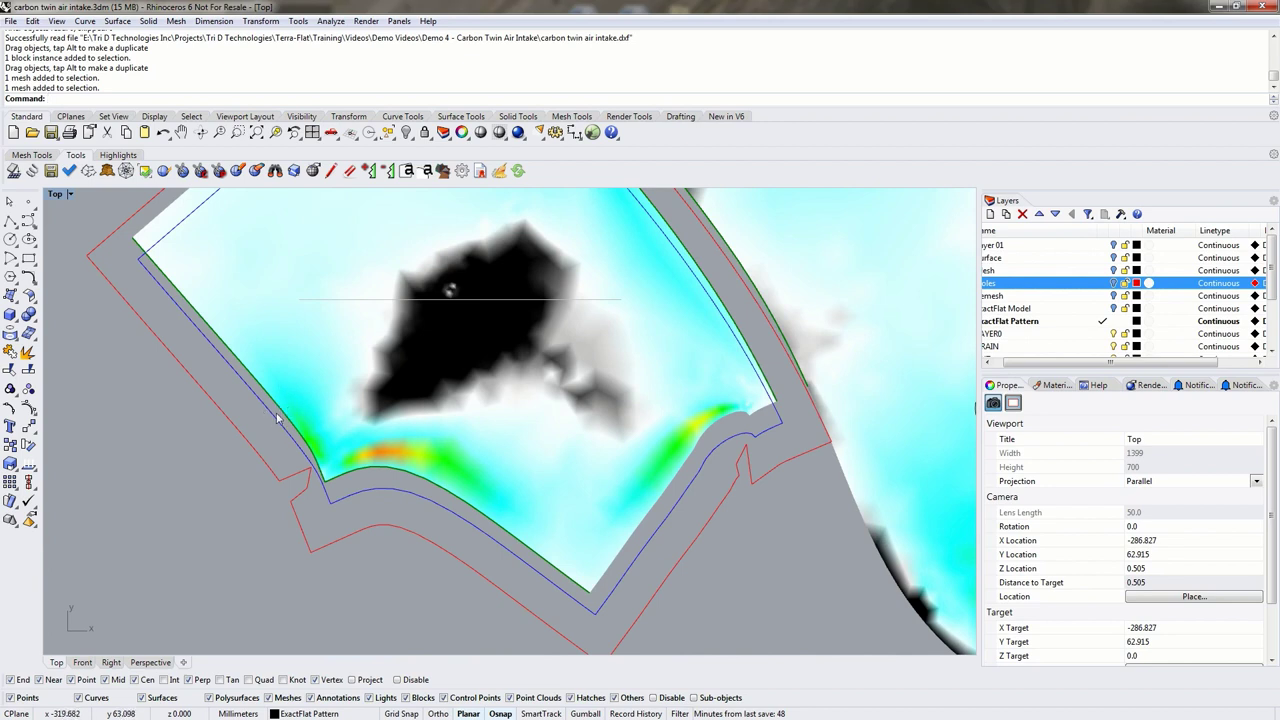
Step: Open the left small piece's imported outline block for editing with BlockEdit and check its cut-line curves at the lower-left corner
click(309, 494)
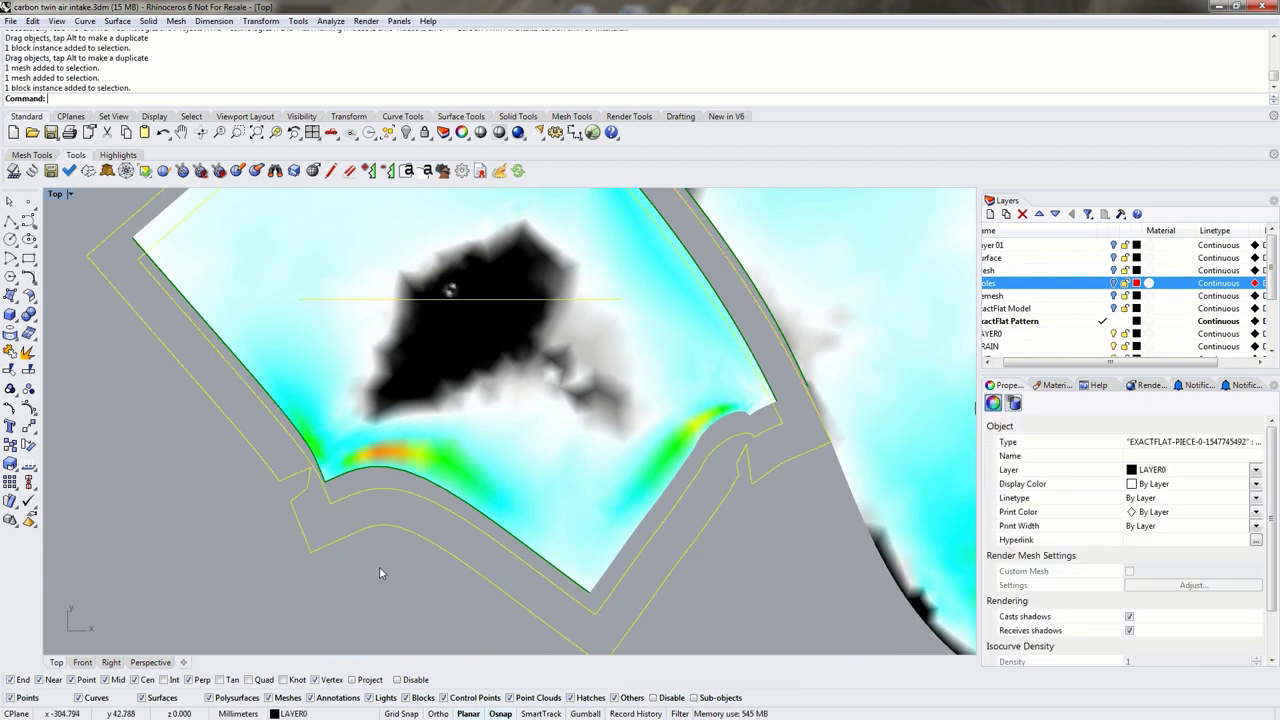
text(BlockEdit)
key(Return)
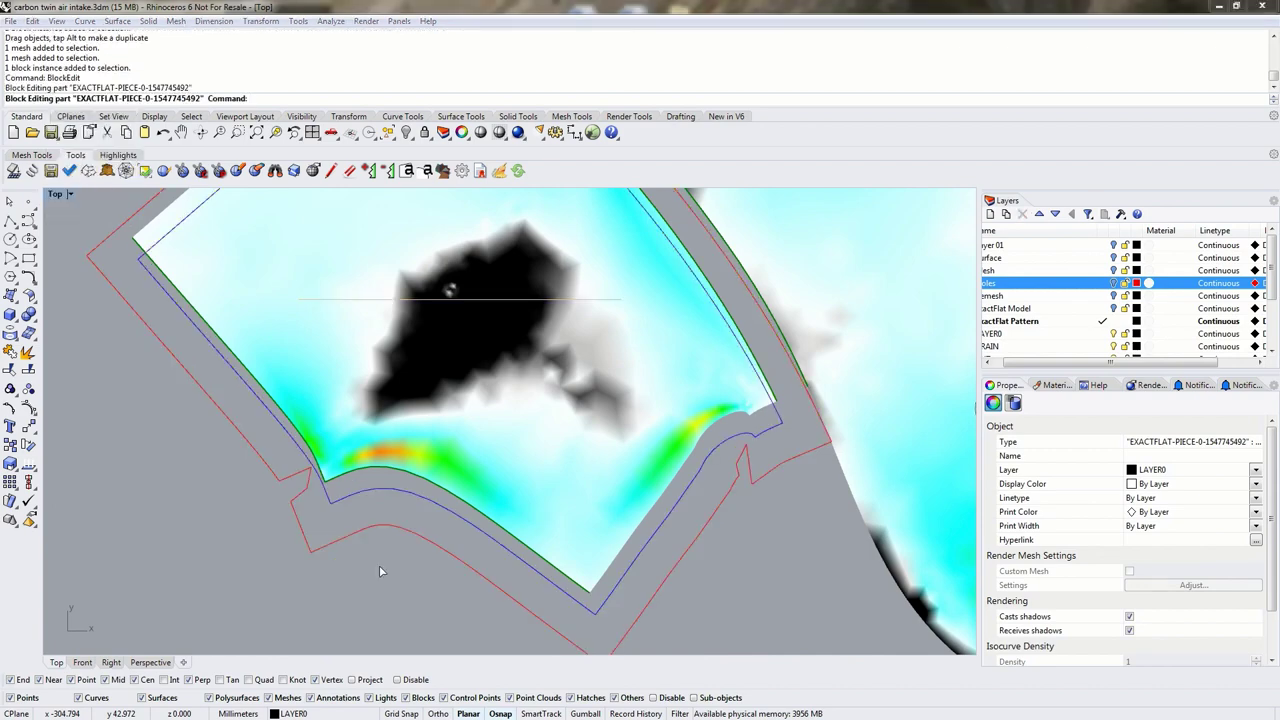
click(305, 493)
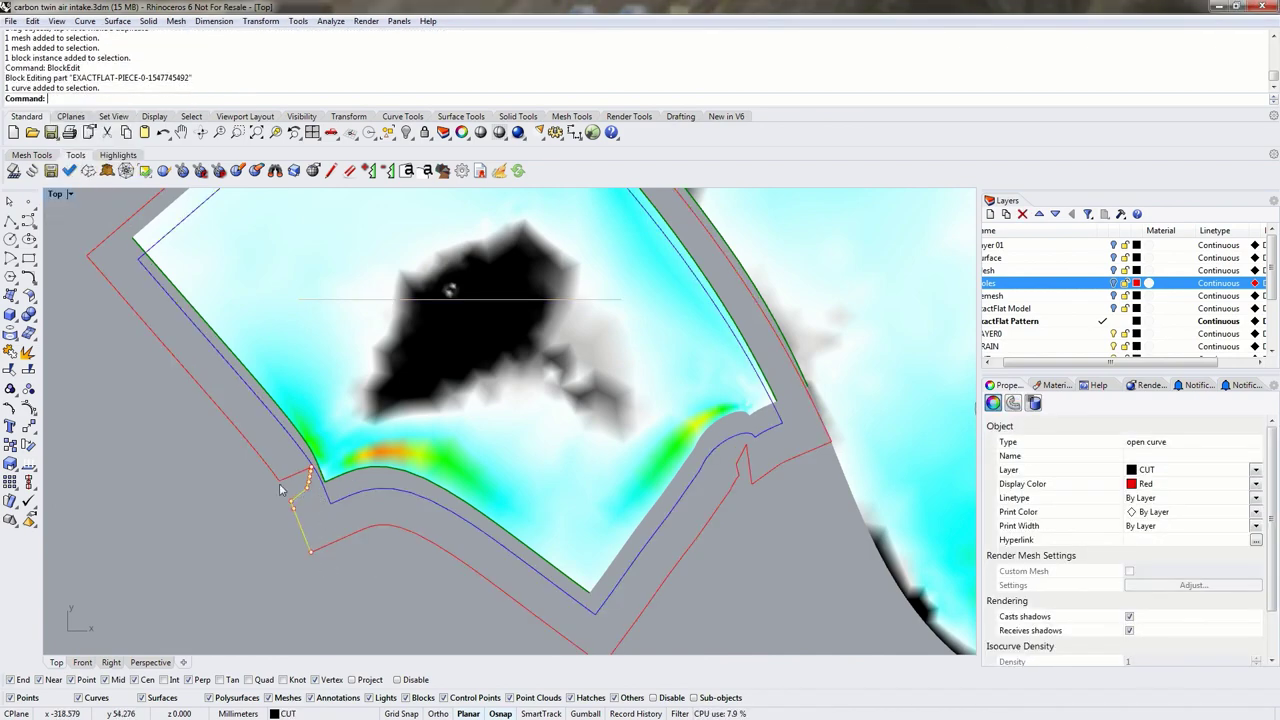
scroll(305, 494, up, 2)
key(Escape)
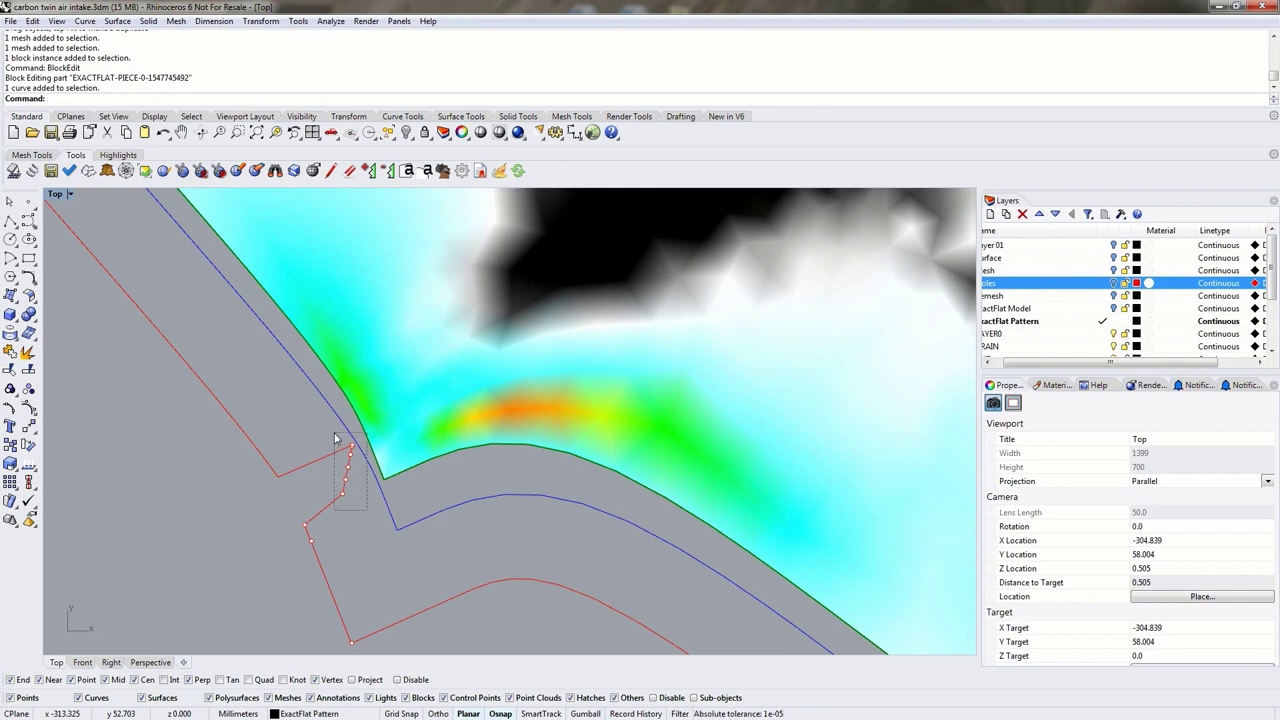
key(ctrl+a)
key(Escape)
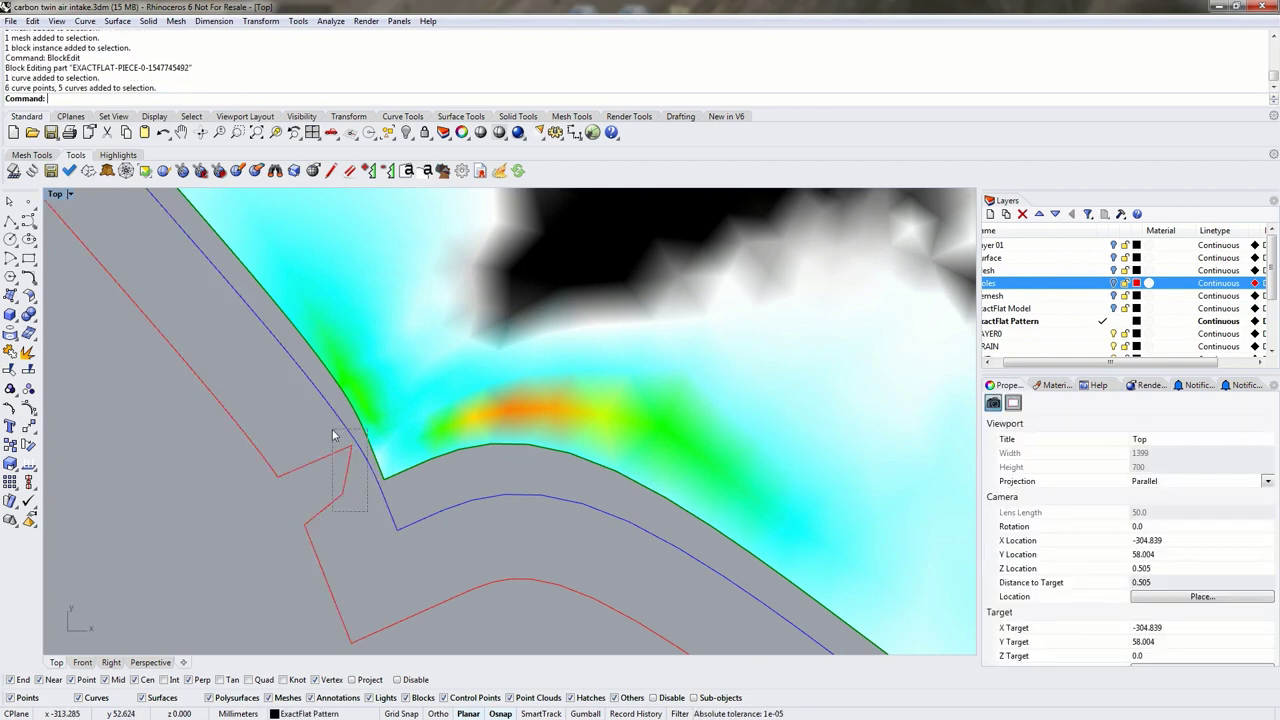
Step: Delete the three inner points of the notch spike in the red cut line at the lower-left corner
click(343, 497)
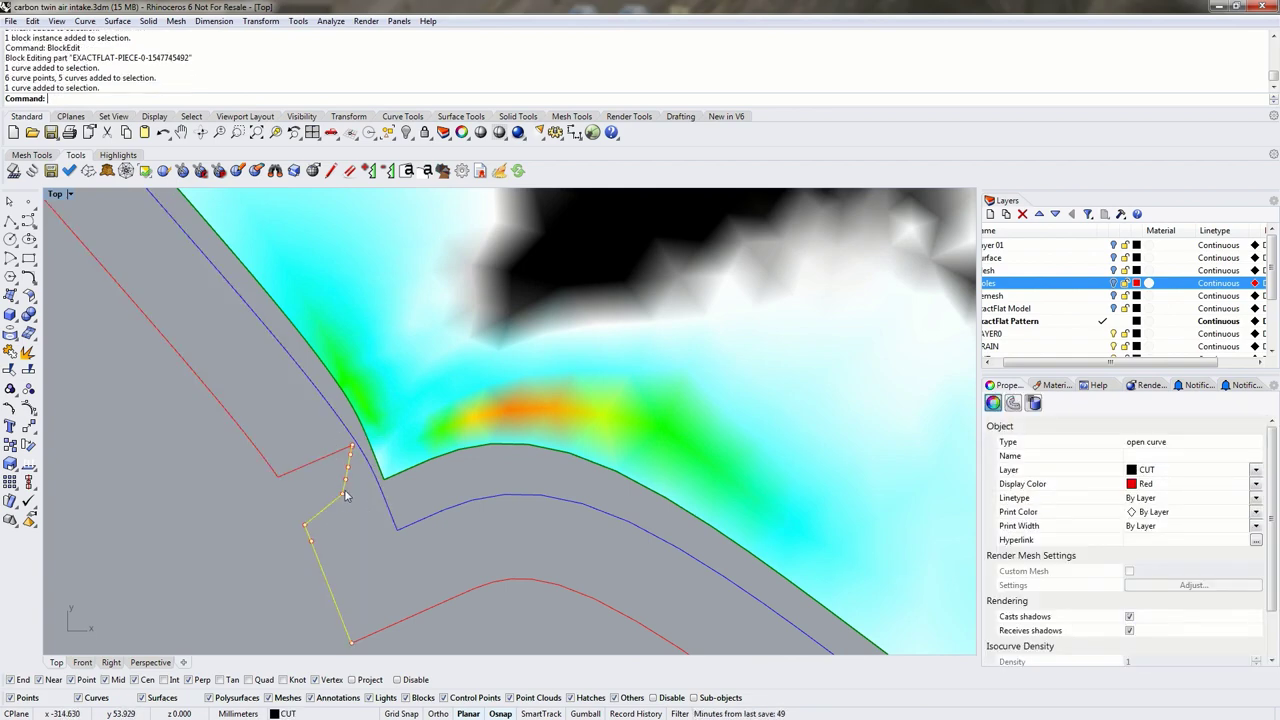
click(343, 495)
key(Delete)
click(346, 482)
key(Delete)
click(347, 469)
click(348, 471)
key(Delete)
Step: Remove the spike's tip point and snap the cut curve's end onto the corner of the adjoining cut line
click(350, 452)
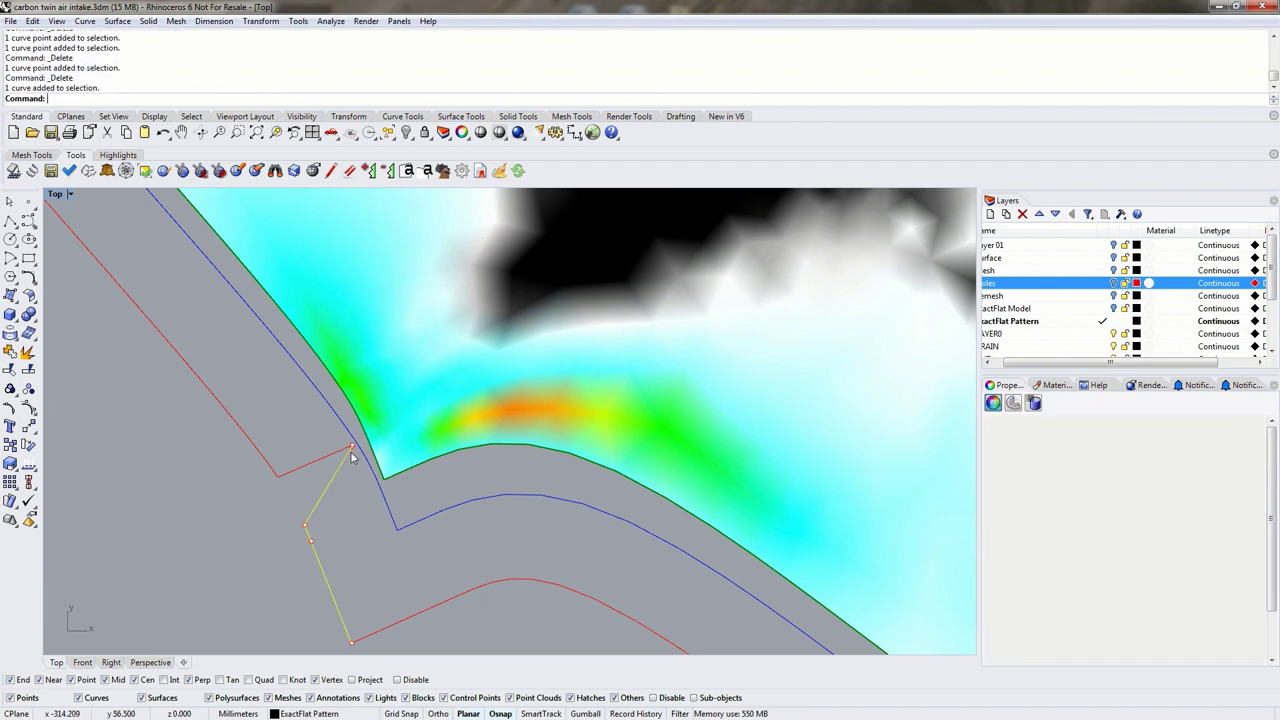
click(348, 455)
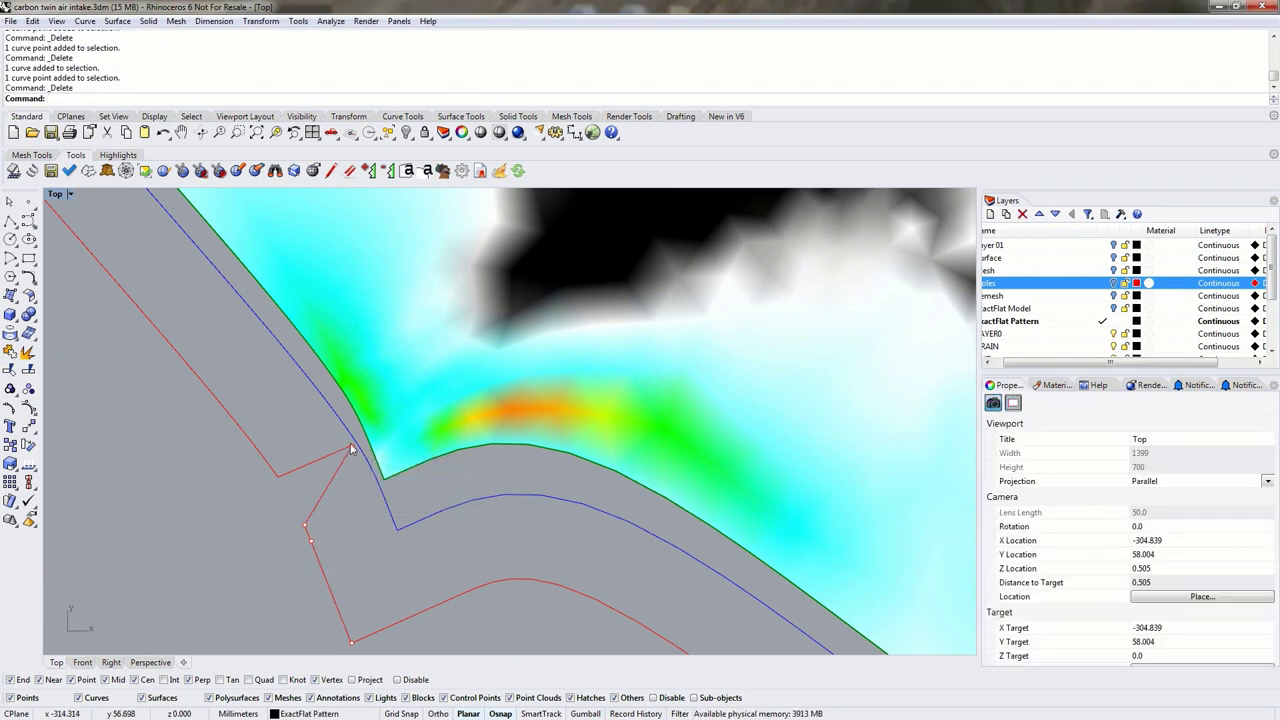
click(352, 450)
drag(309, 531, 279, 477)
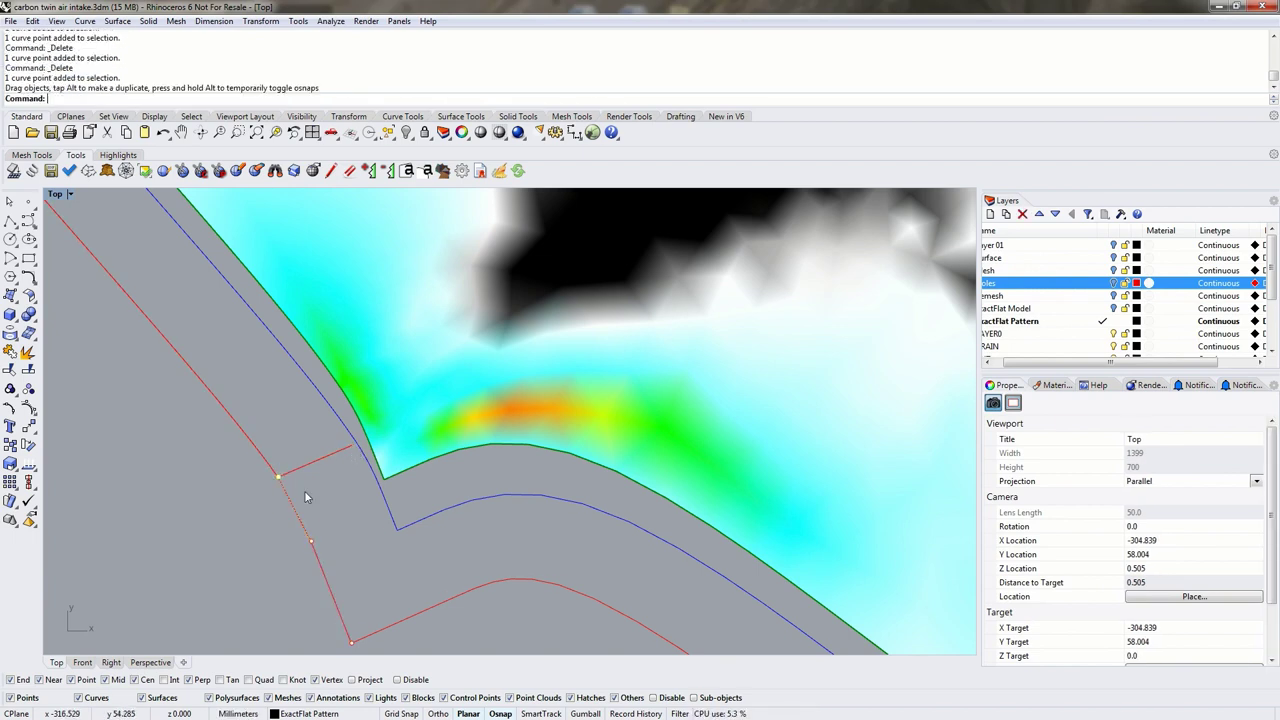
Step: Delete the adjoining cut curve's stray end point at the spike tip and deselect the curve
click(322, 465)
click(352, 450)
key(Delete)
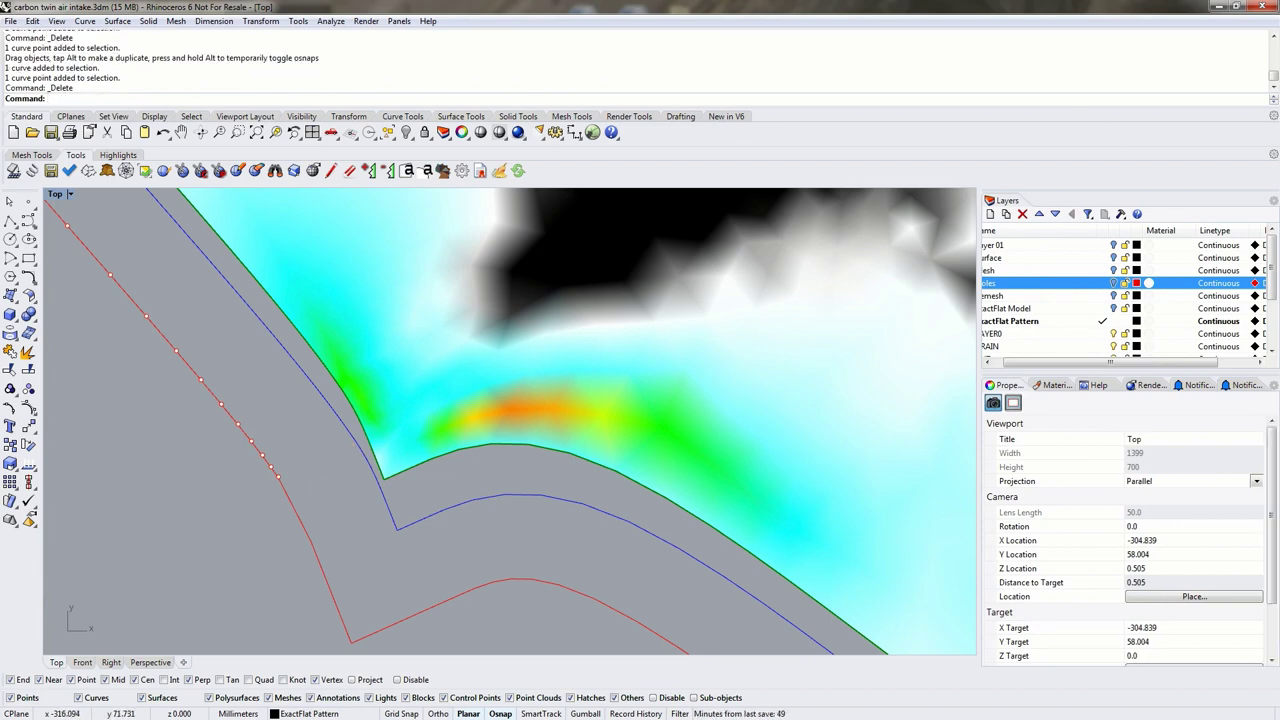
double_click(211, 564)
key(Escape)
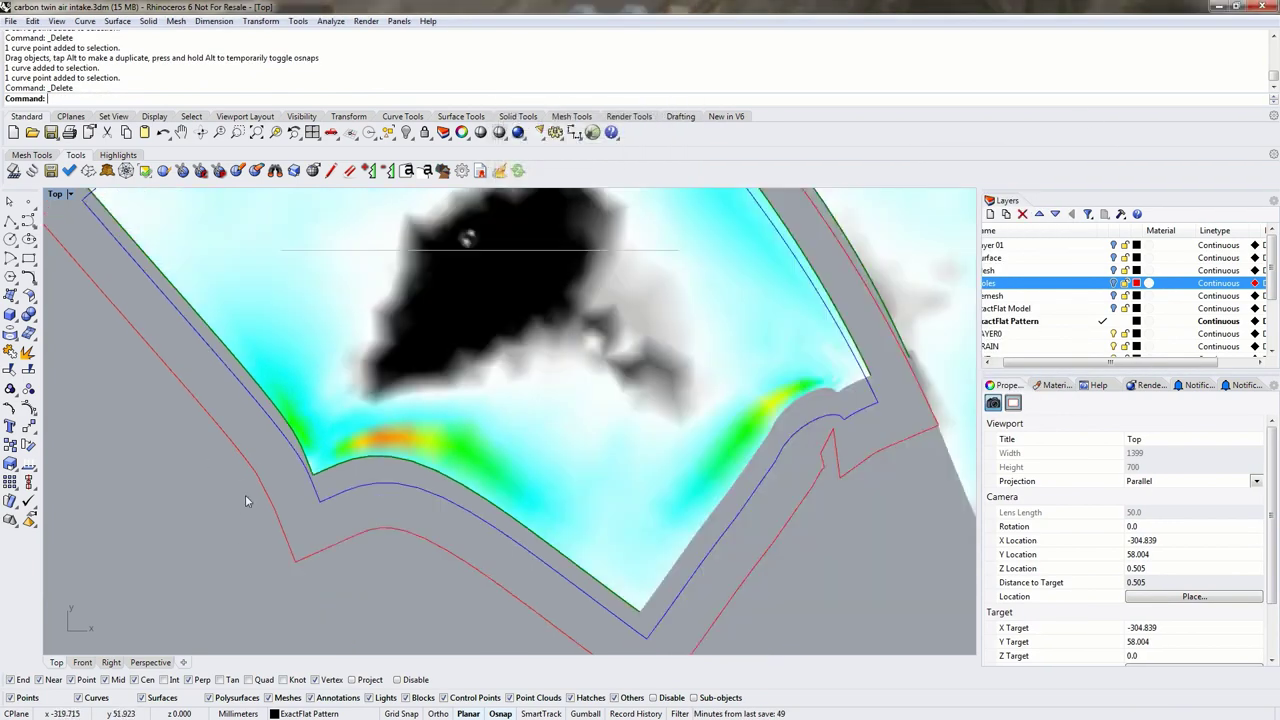
Step: Examine the small piece's lower-right corner, comparing the mesh notch with the spike in the cut line
scroll(245, 494, down, 5)
scroll(422, 500, up, 10)
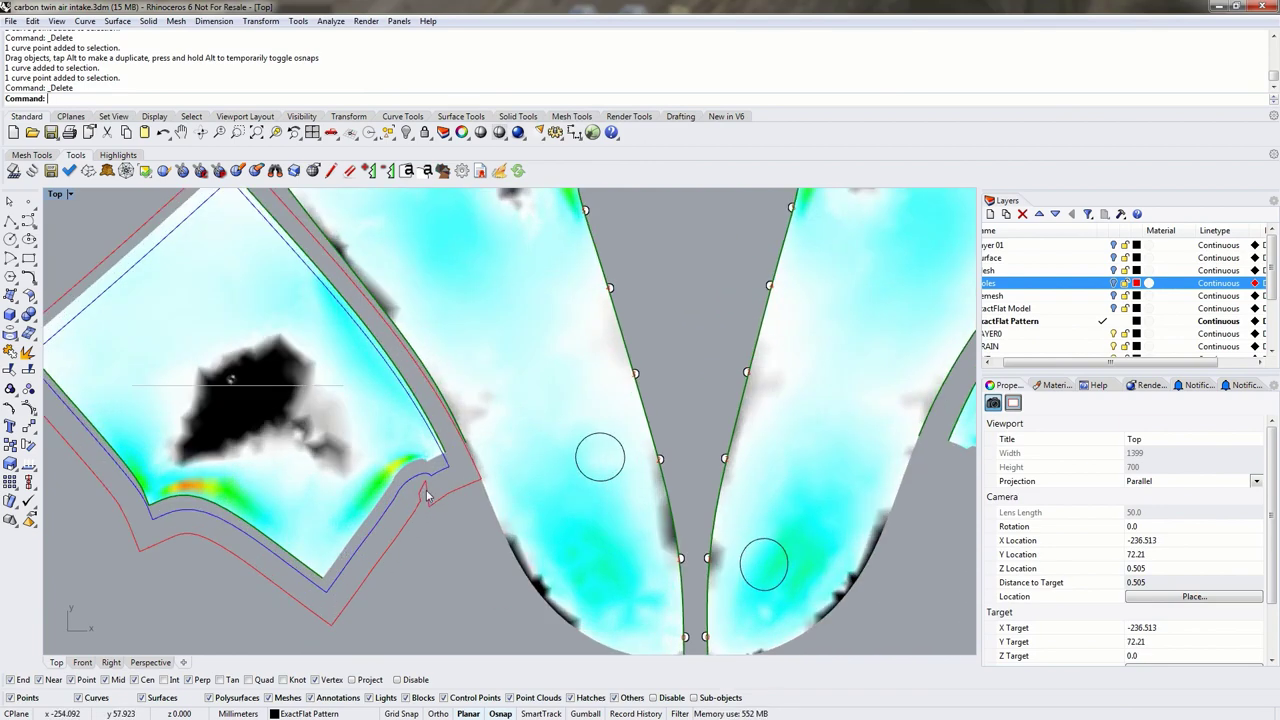
scroll(466, 429, down, 2)
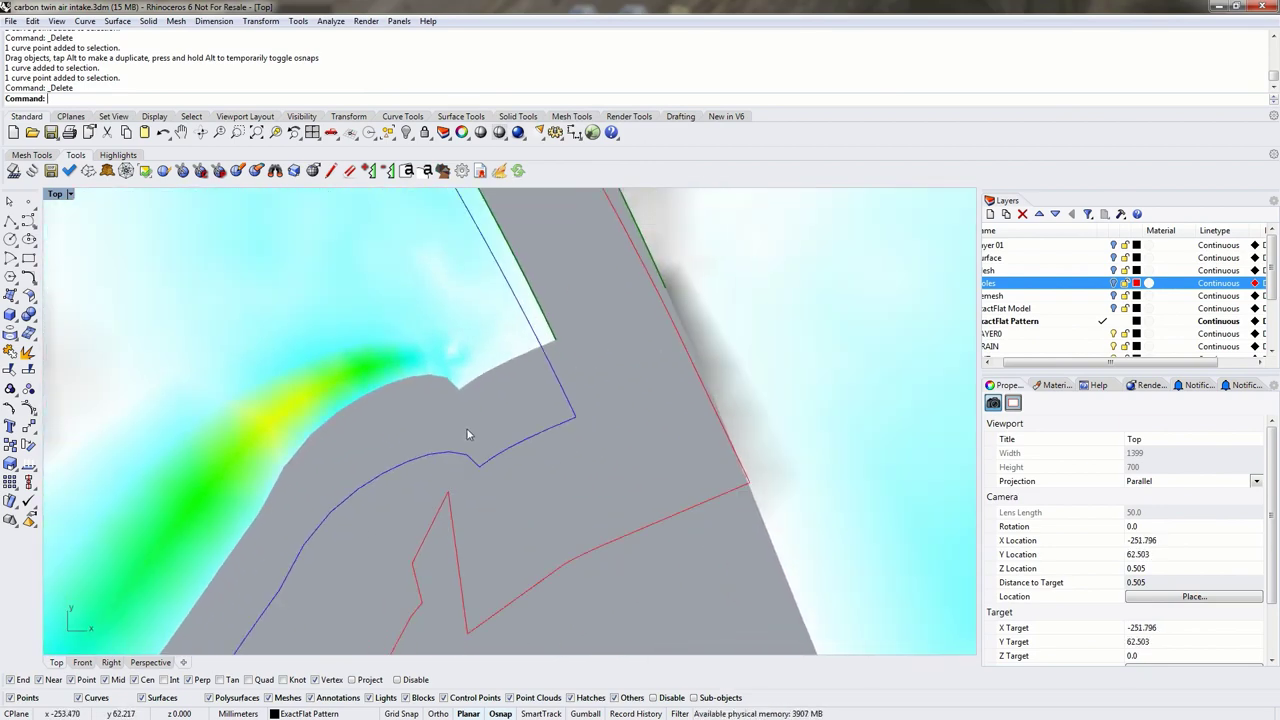
right_drag(449, 585, 474, 451)
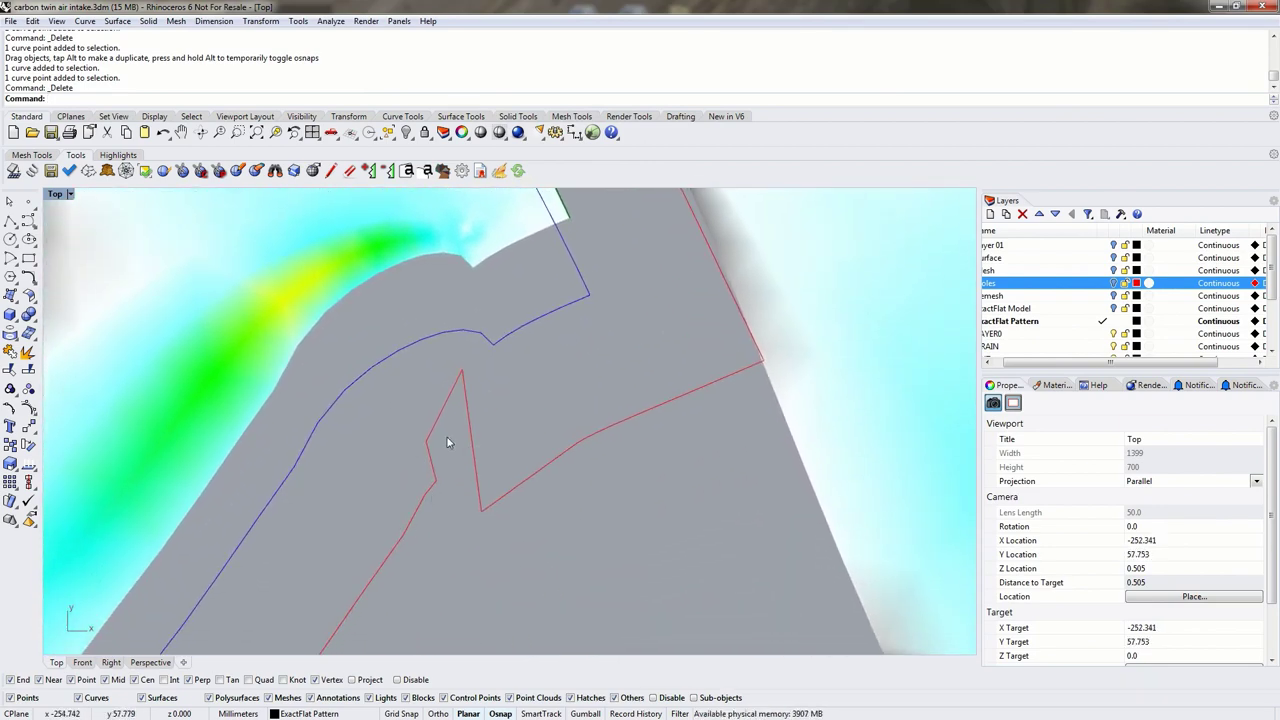
right_drag(432, 241, 335, 478)
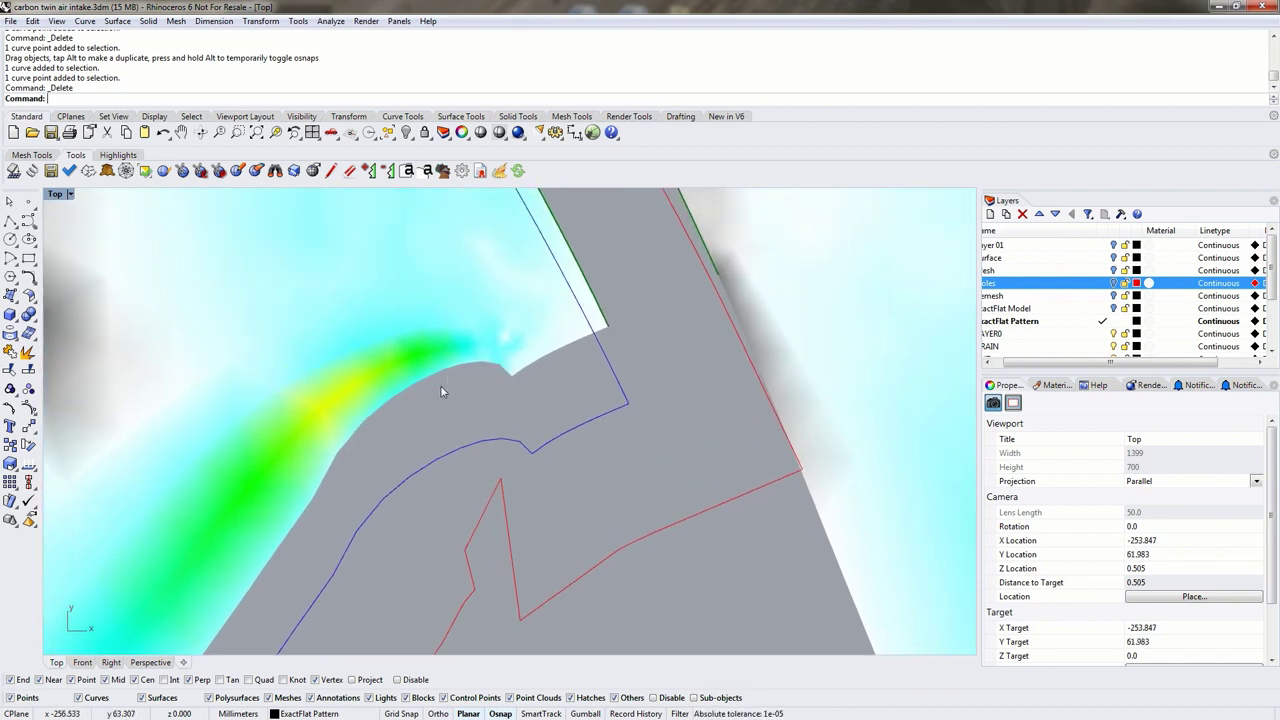
scroll(500, 366, up, 5)
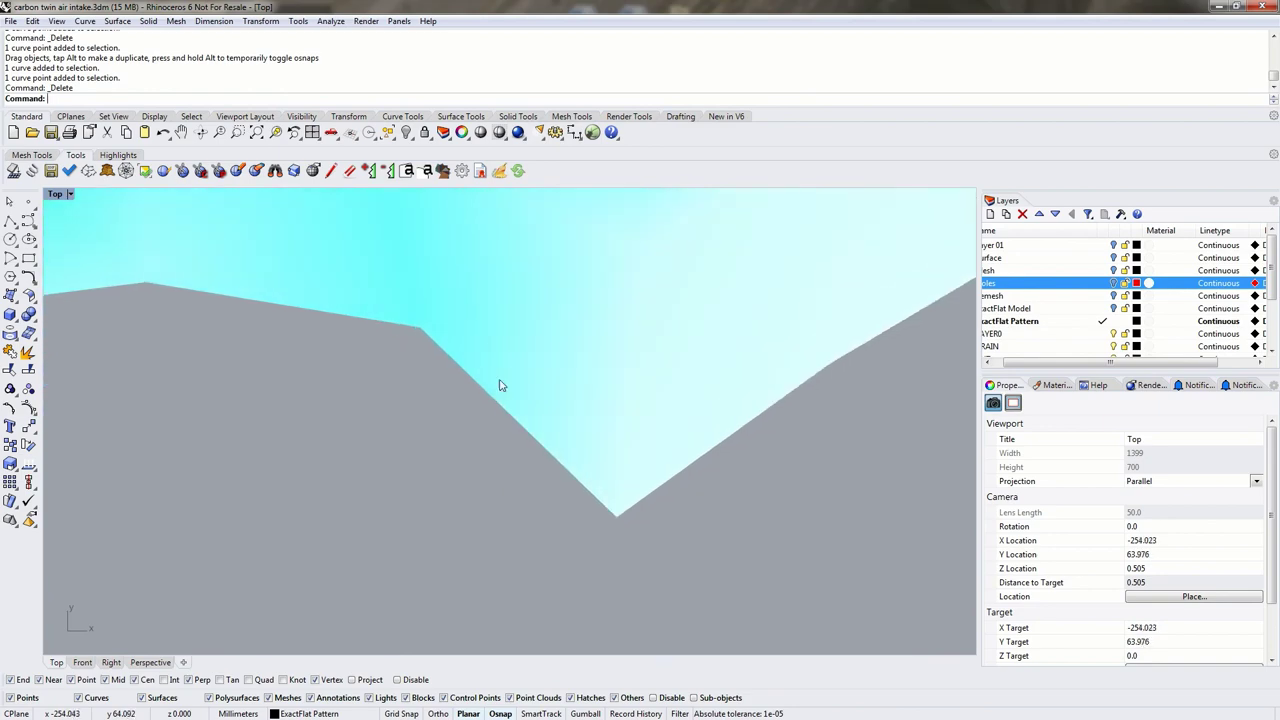
click(535, 341)
scroll(352, 320, down, 3)
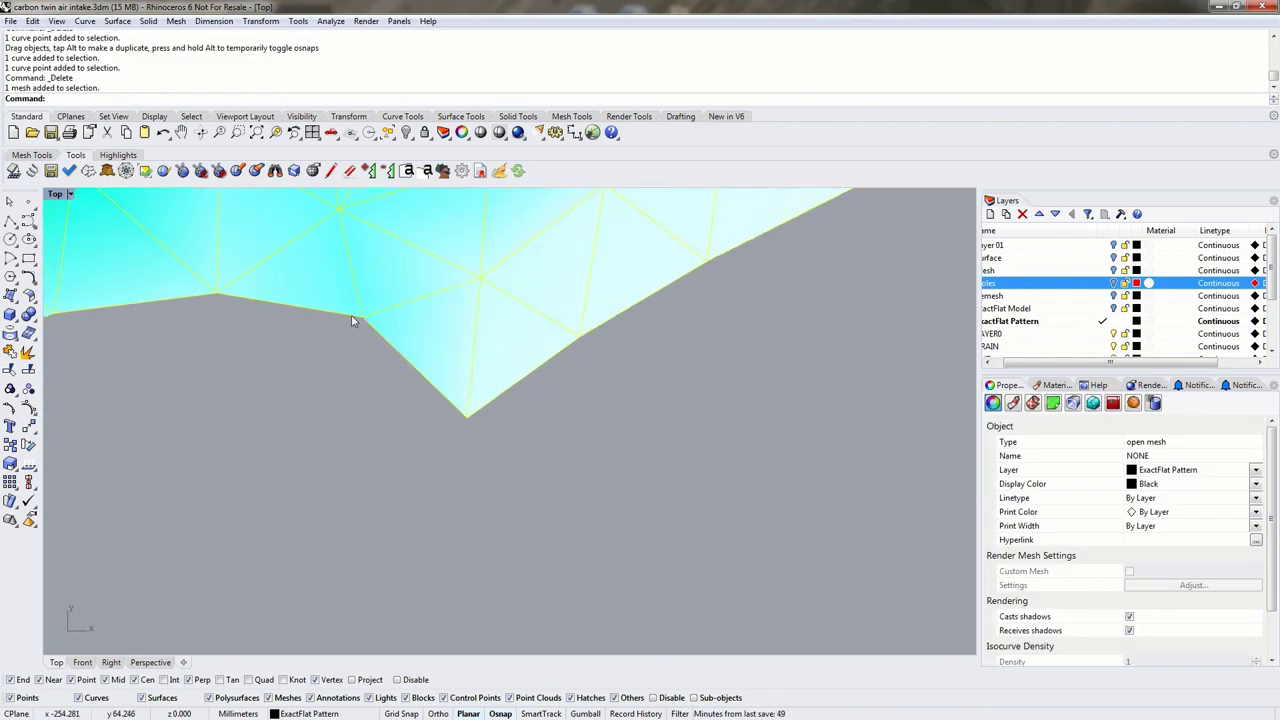
scroll(466, 298, down, 2)
right_drag(523, 277, 669, 280)
scroll(363, 380, up, 5)
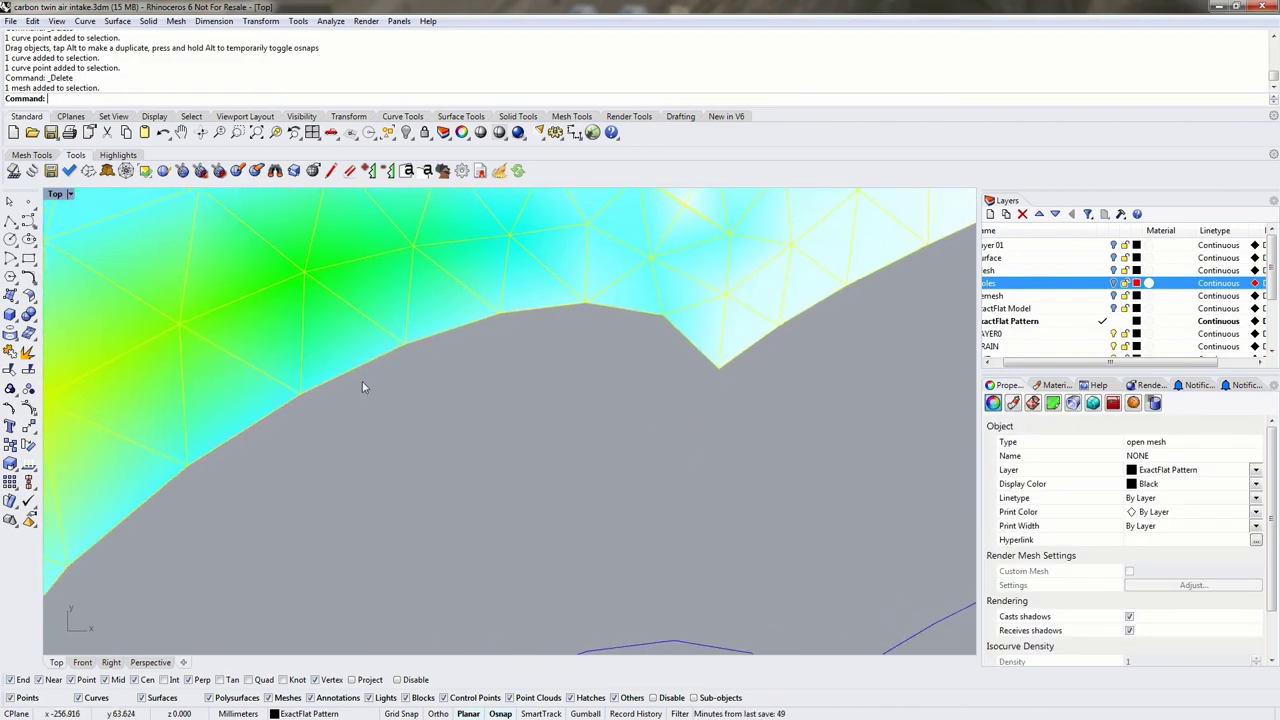
scroll(473, 346, down, 6)
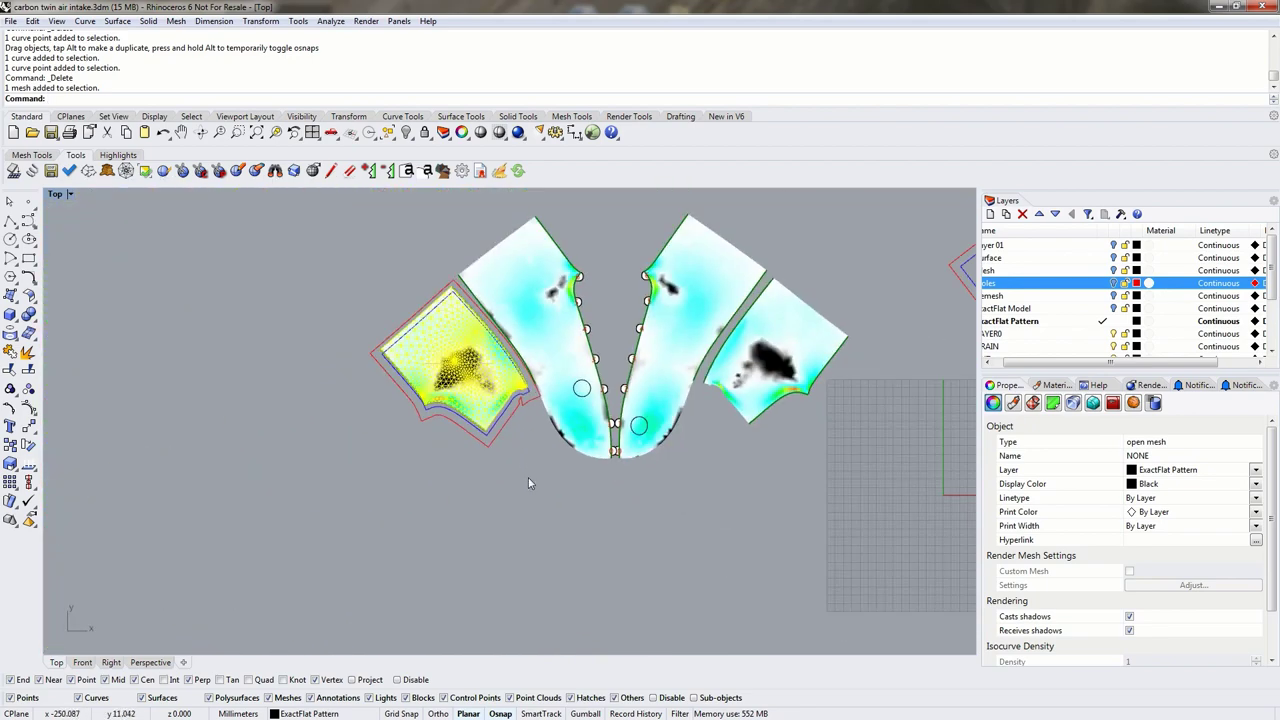
scroll(500, 440, up, 3)
scroll(480, 416, up, 2)
right_drag(435, 503, 424, 540)
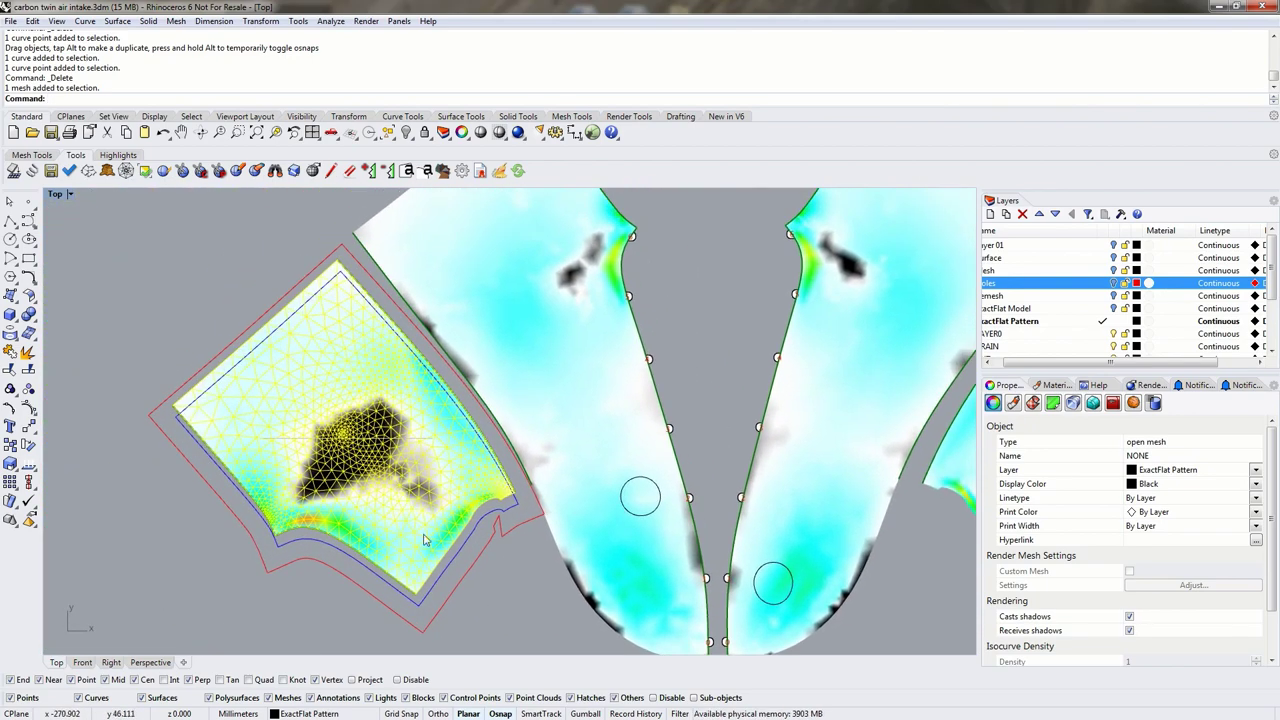
Step: Move the edited outline off the left small mesh piece into the empty space beside it
scroll(487, 604, down, 2)
click(487, 604)
click(462, 586)
drag(462, 586, 318, 478)
scroll(318, 478, down, 2)
scroll(318, 478, down, 2)
drag(175, 265, 187, 430)
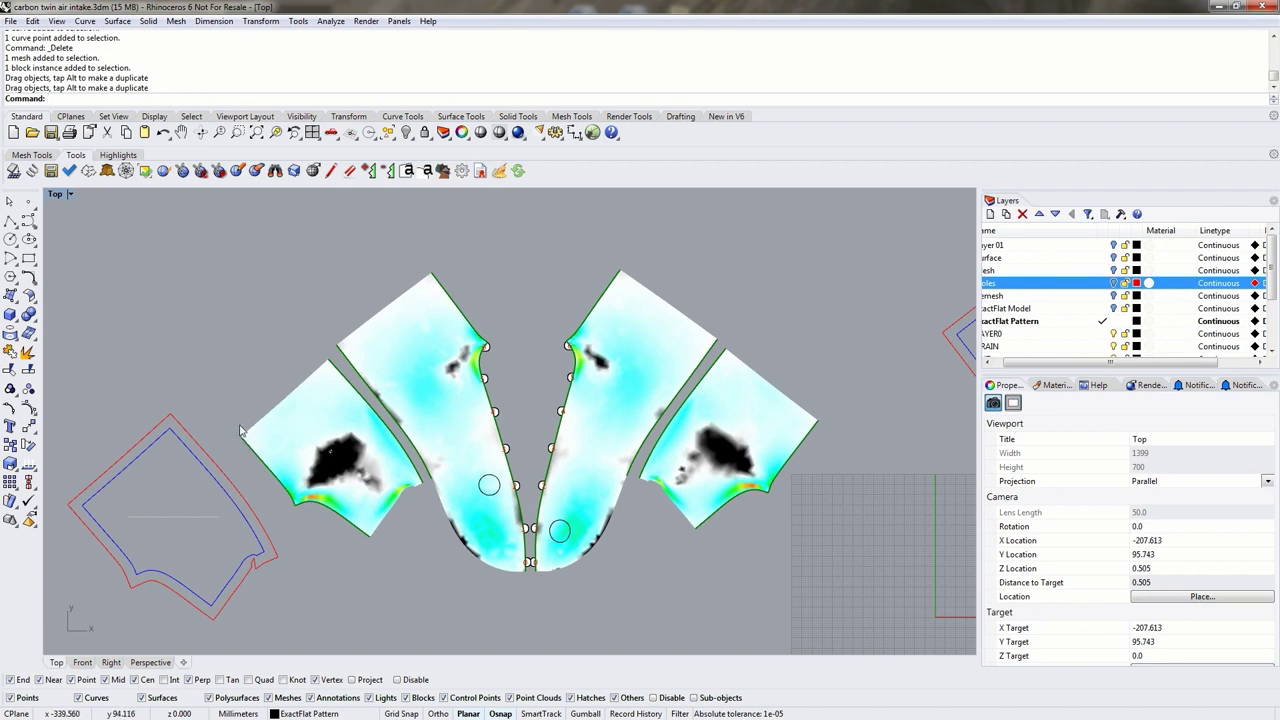
Step: Overlay the outline on the small mesh piece by its upper corner to compare them, and move it back beside the mesh
drag(175, 438, 336, 369)
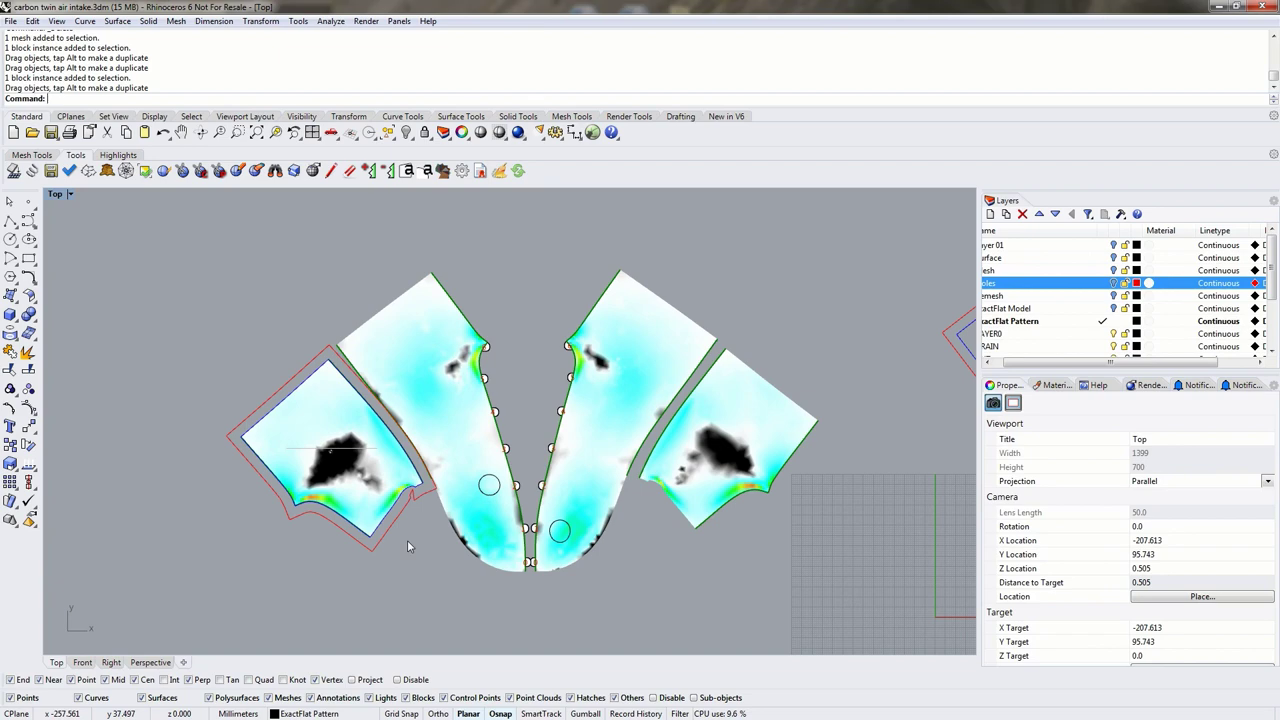
drag(385, 525, 200, 515)
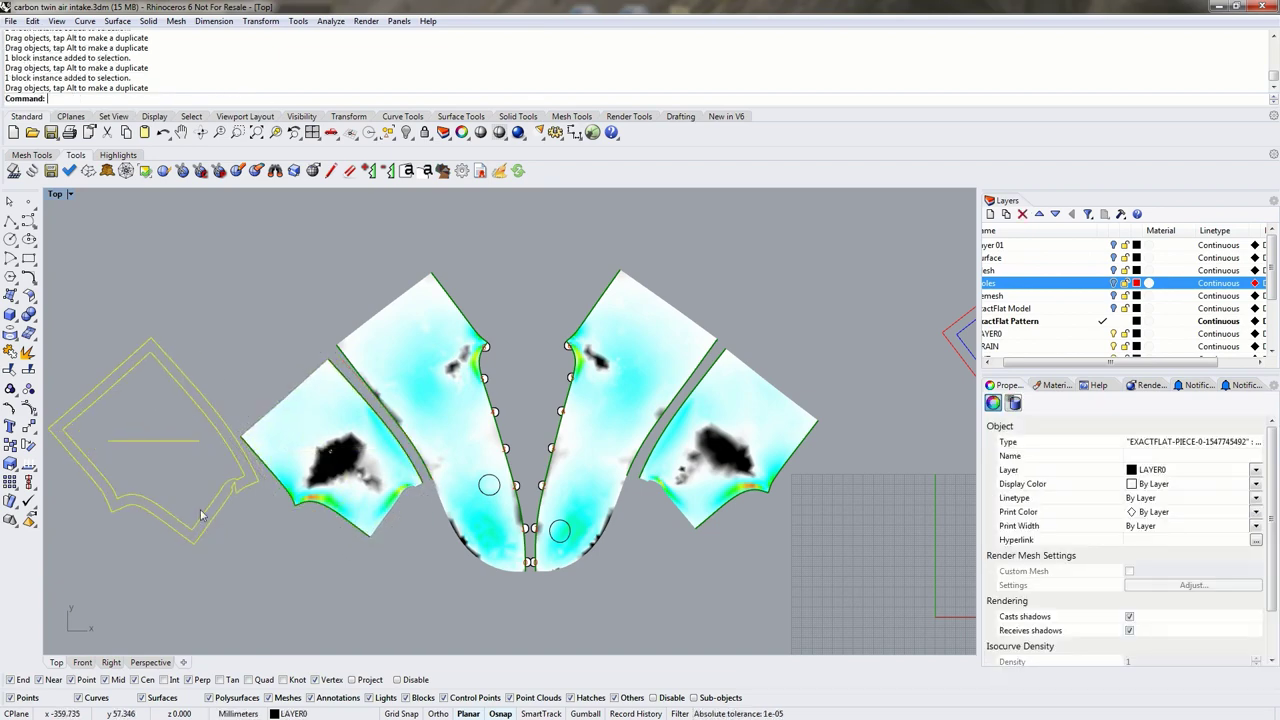
click(170, 415)
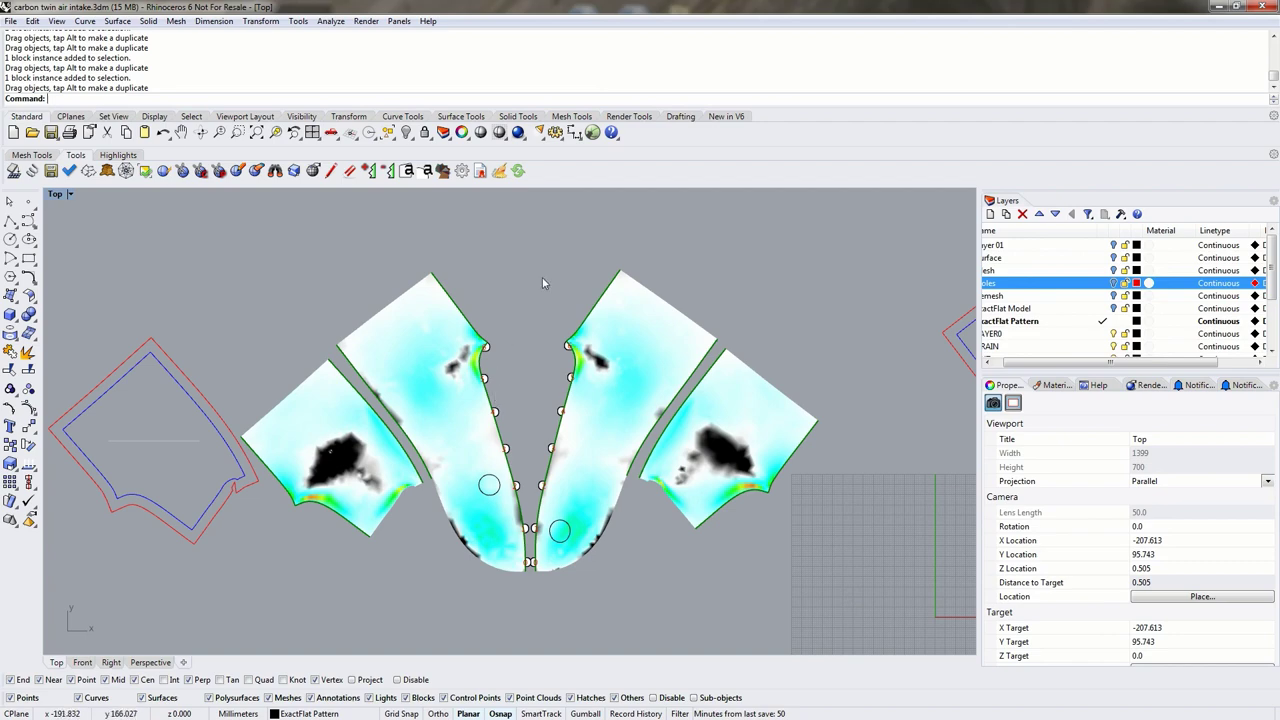
Step: Examine the green notch lines between the seam and cut outlines along the centre gap of the imported pattern, from the base upwards
right_drag(861, 382, 442, 330)
scroll(642, 348, up, 5)
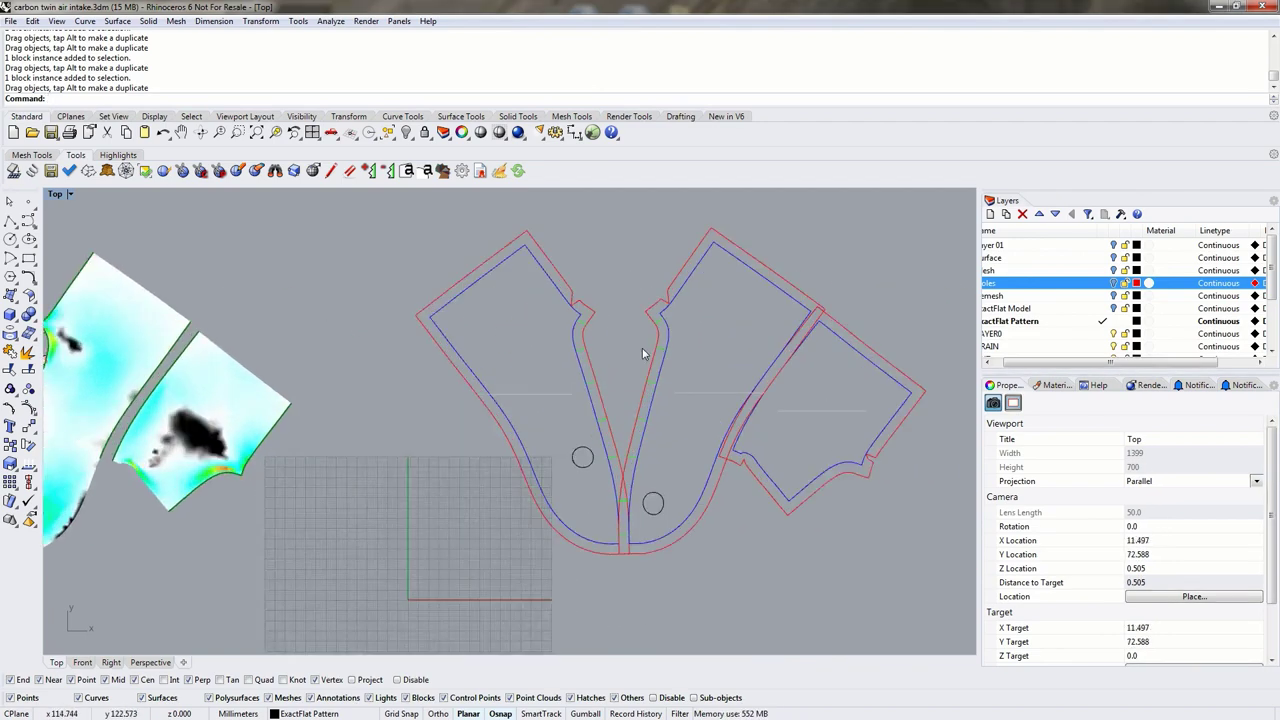
right_drag(557, 543, 480, 314)
right_drag(546, 524, 512, 399)
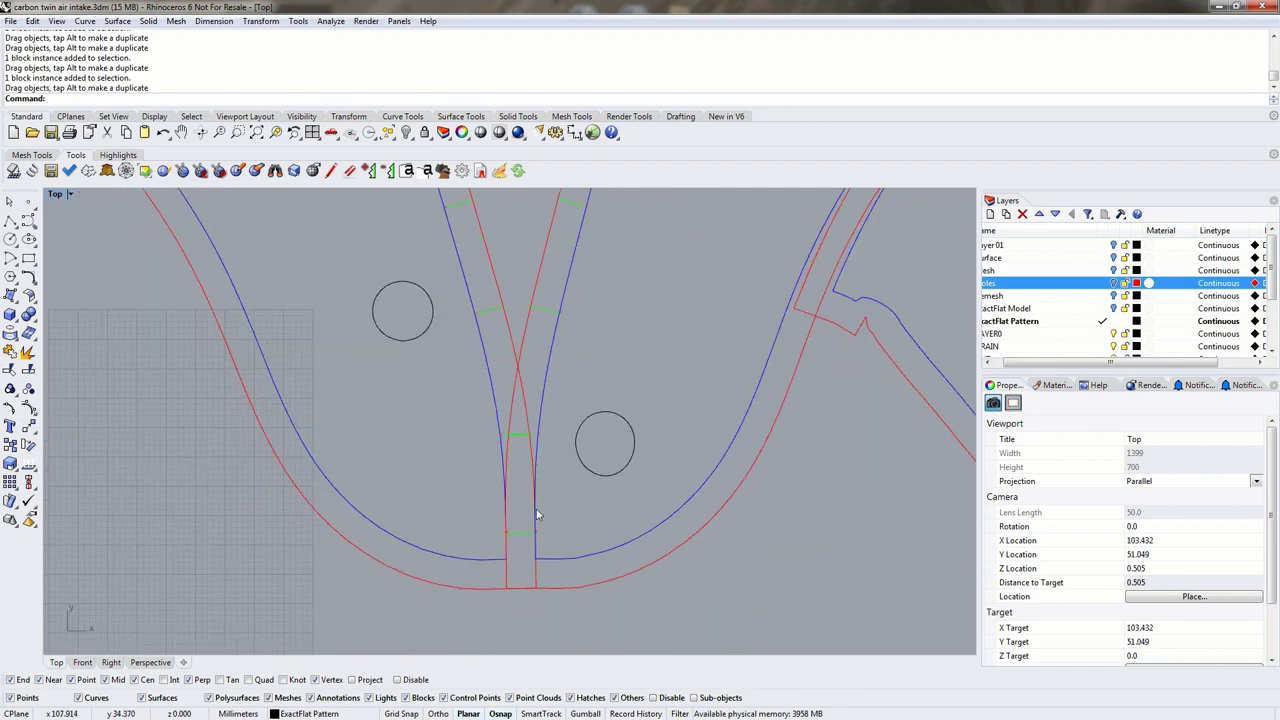
scroll(522, 548, up, 8)
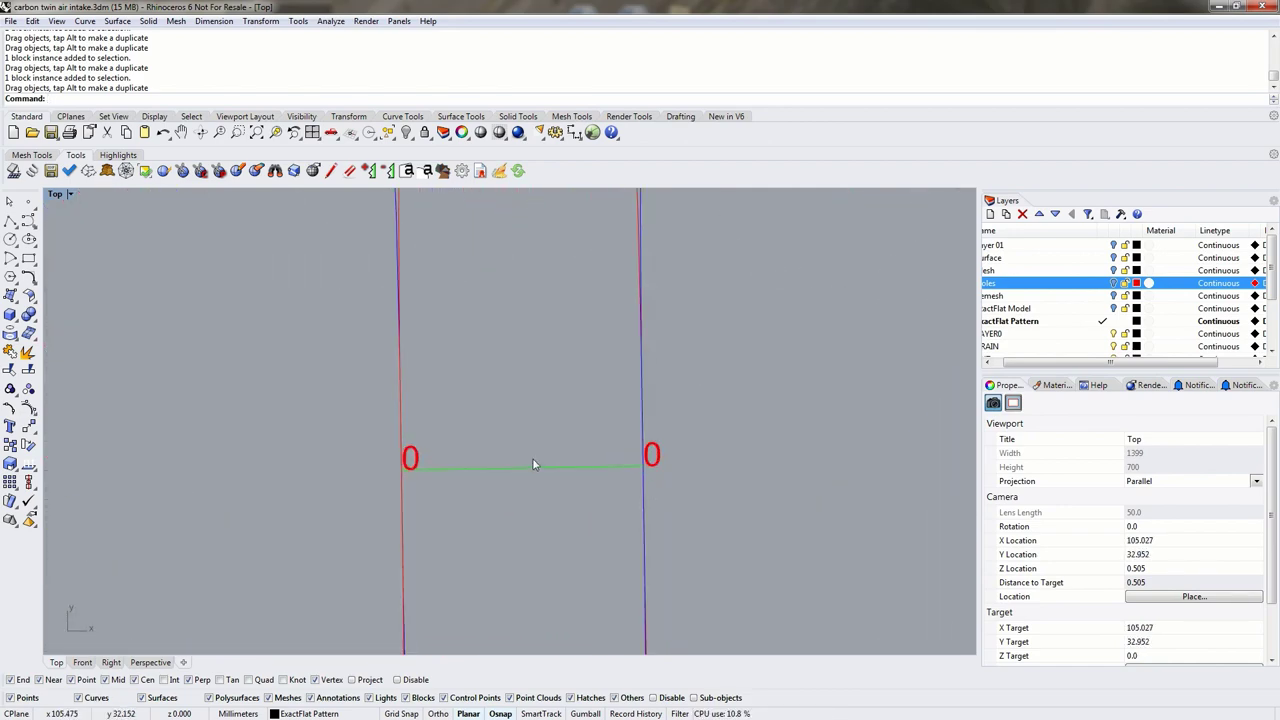
scroll(550, 493, down, 4)
scroll(534, 553, down, 3)
right_drag(534, 277, 580, 451)
right_drag(551, 303, 551, 418)
right_drag(493, 321, 477, 423)
right_drag(437, 254, 443, 377)
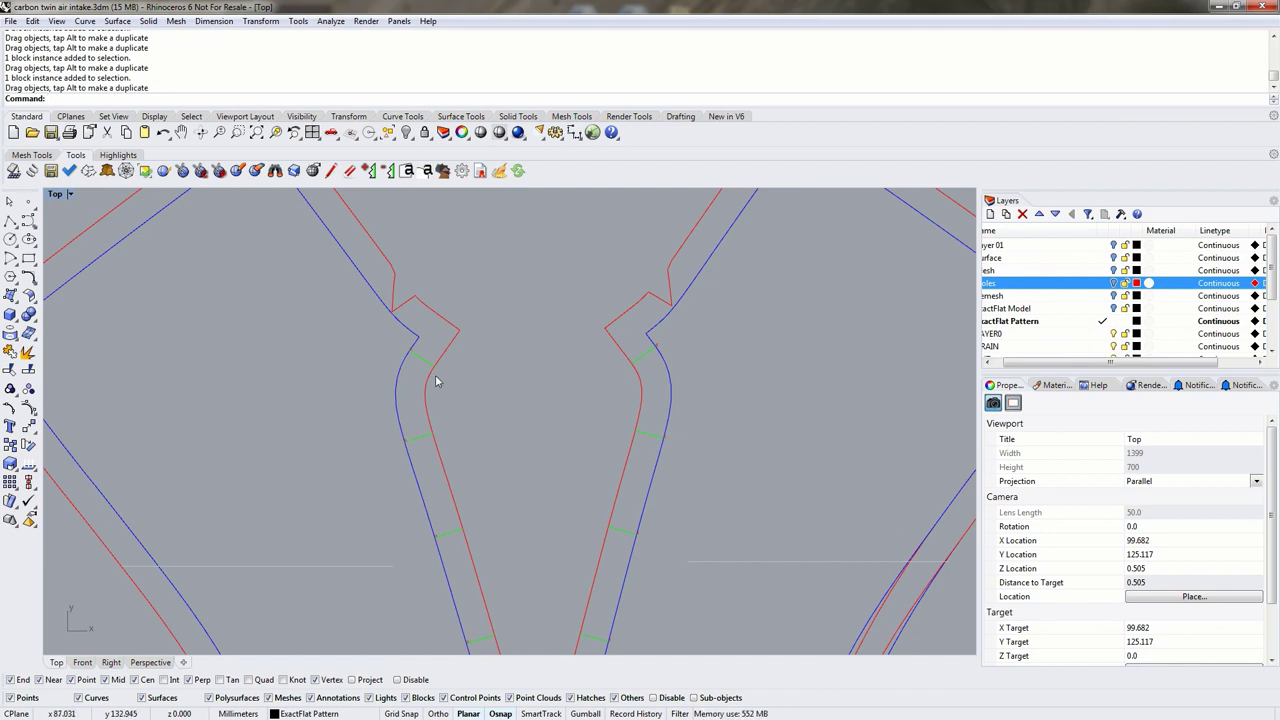
Step: Open the notch tag settings, review the type and length options of tag 0, and close them without changes
click(407, 171)
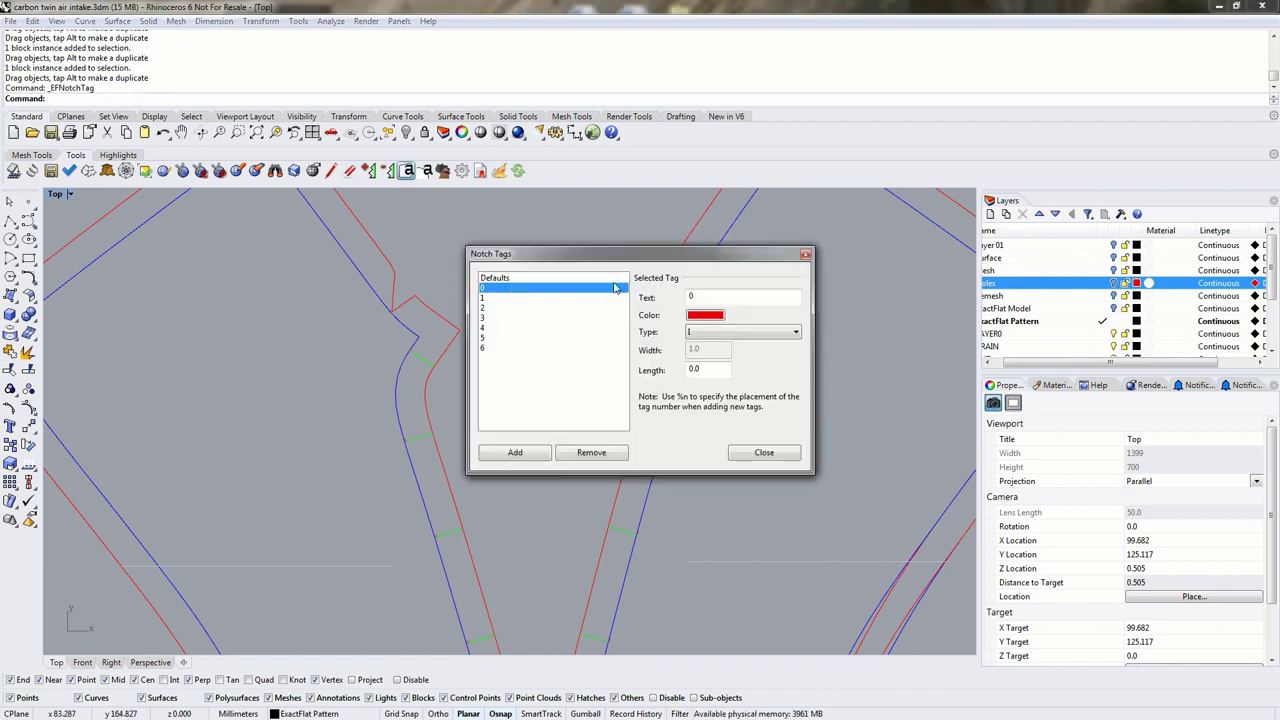
drag(626, 257, 787, 257)
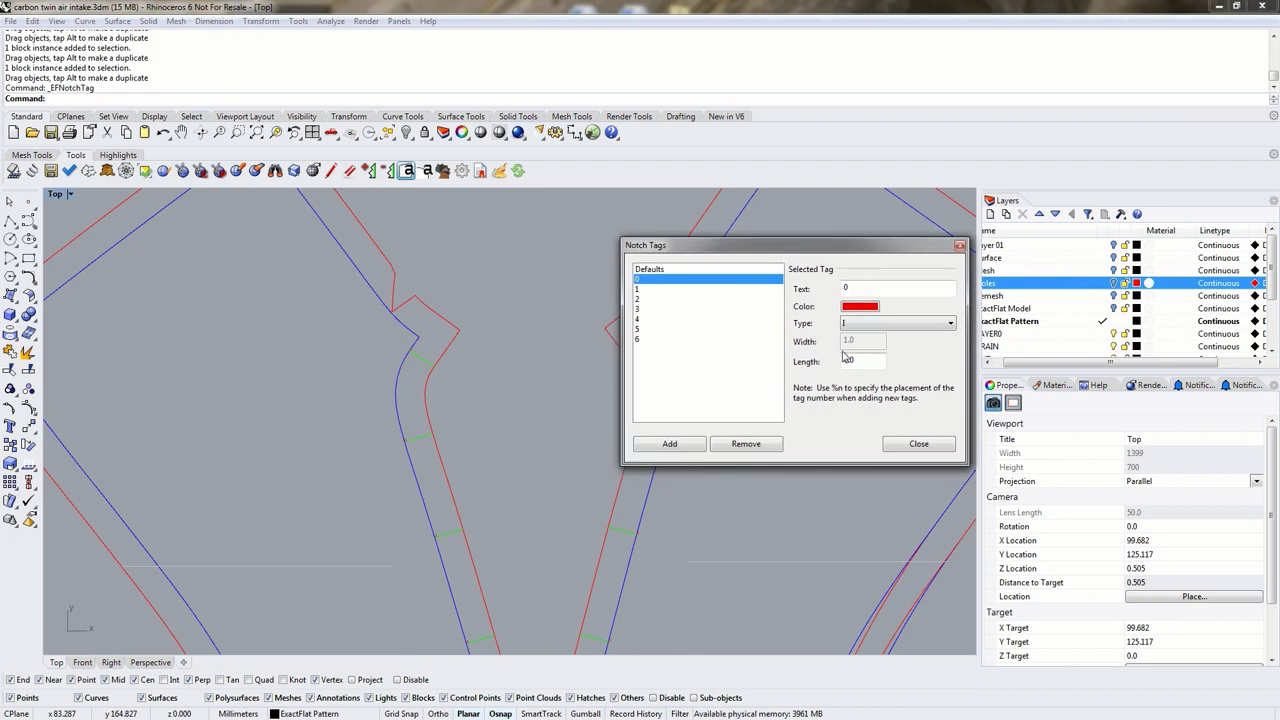
click(880, 324)
click(860, 343)
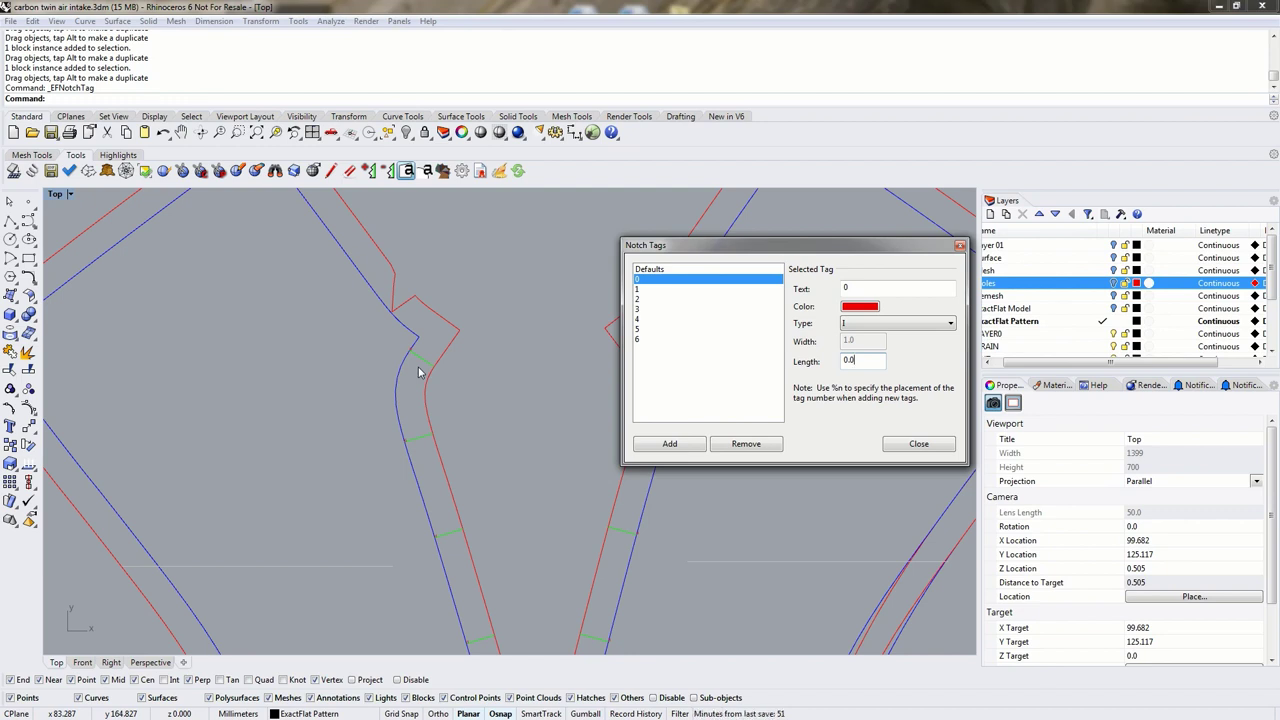
click(918, 443)
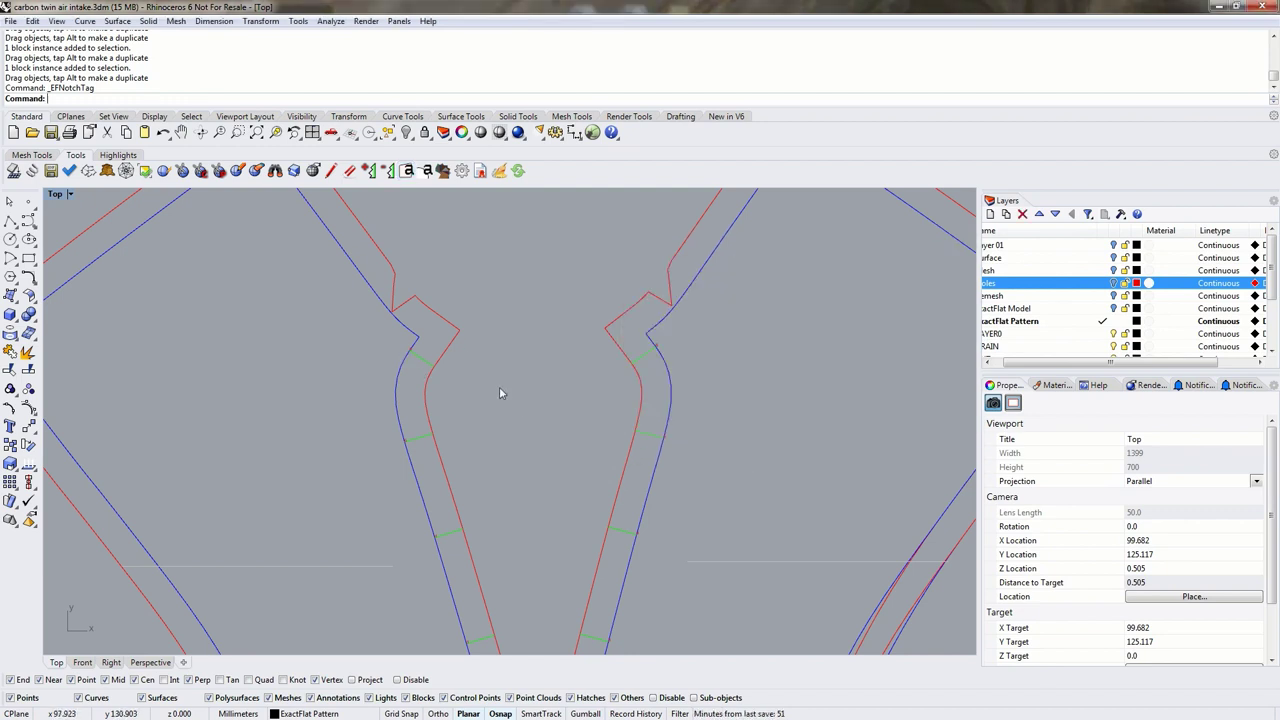
Step: Inspect the tag numbers at the uppermost notches on the inner edge of the left large outline
scroll(428, 342, up, 5)
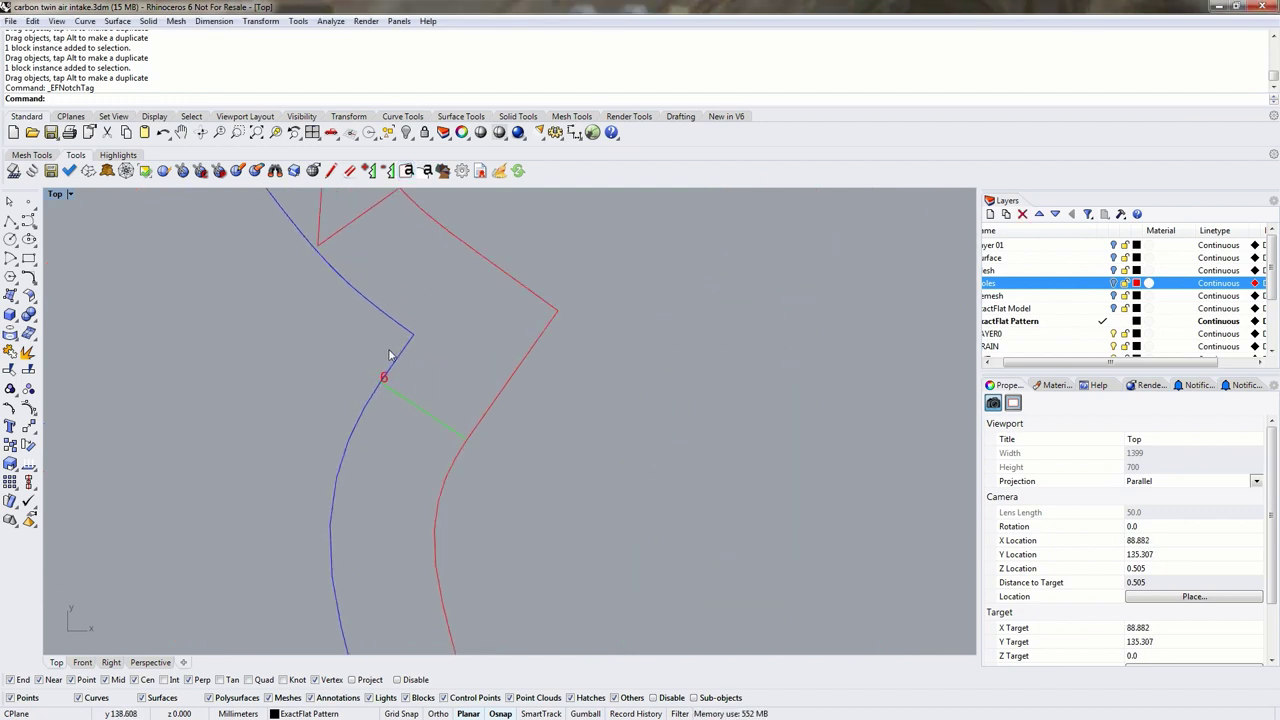
click(403, 401)
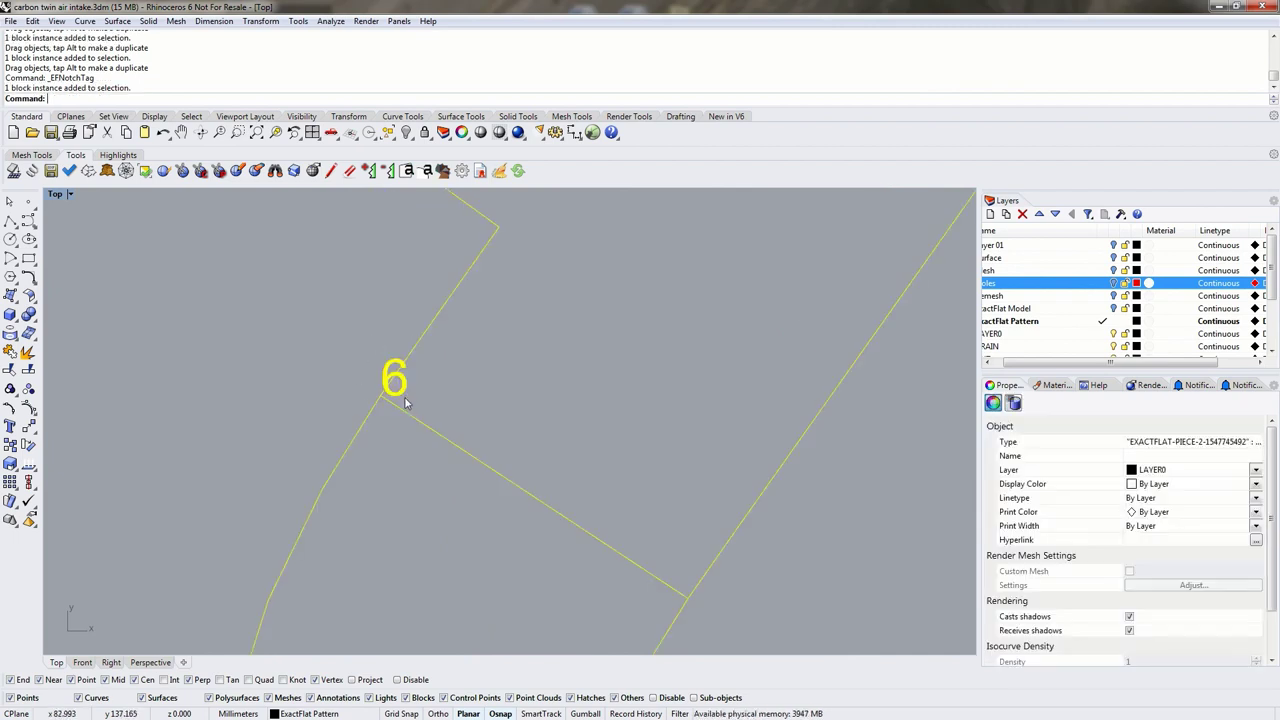
click(428, 486)
scroll(426, 489, down, 5)
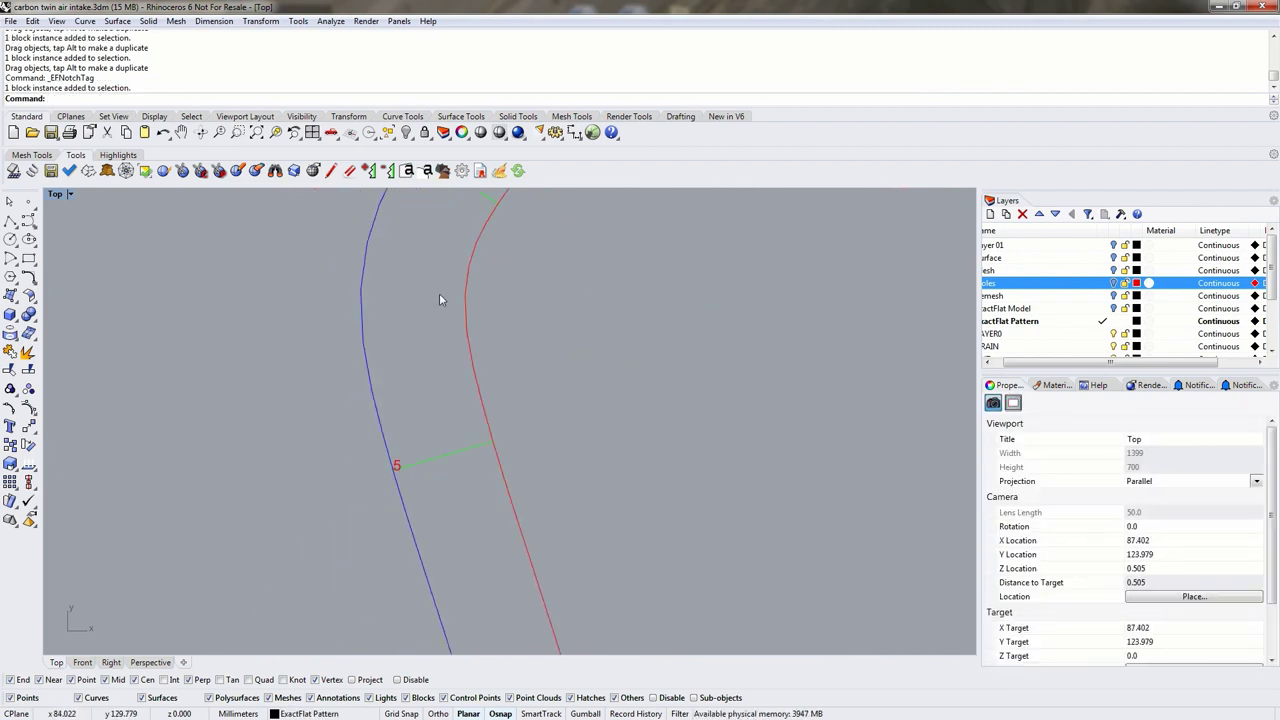
right_drag(531, 387, 416, 305)
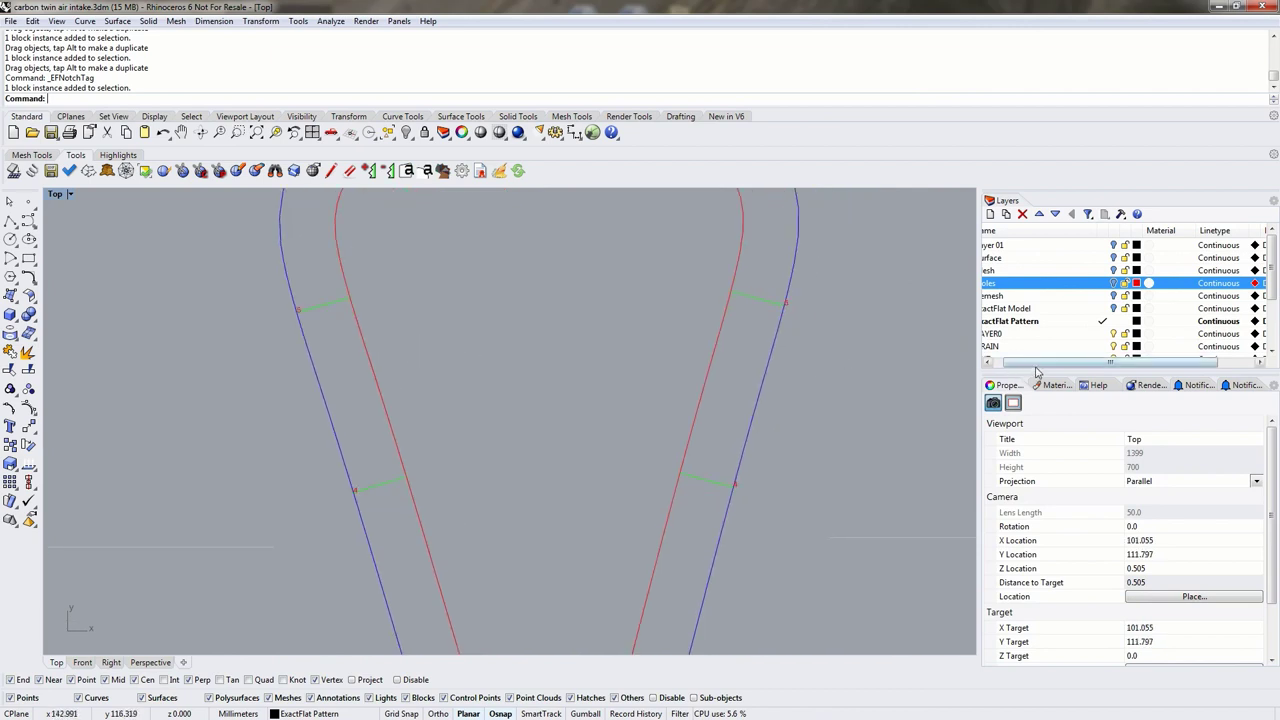
Step: Review the imported CUT, SEAM and TRACELINE layers against the pattern outlines and the two hole circles
drag(1047, 368, 1037, 368)
scroll(1068, 322, down, 2)
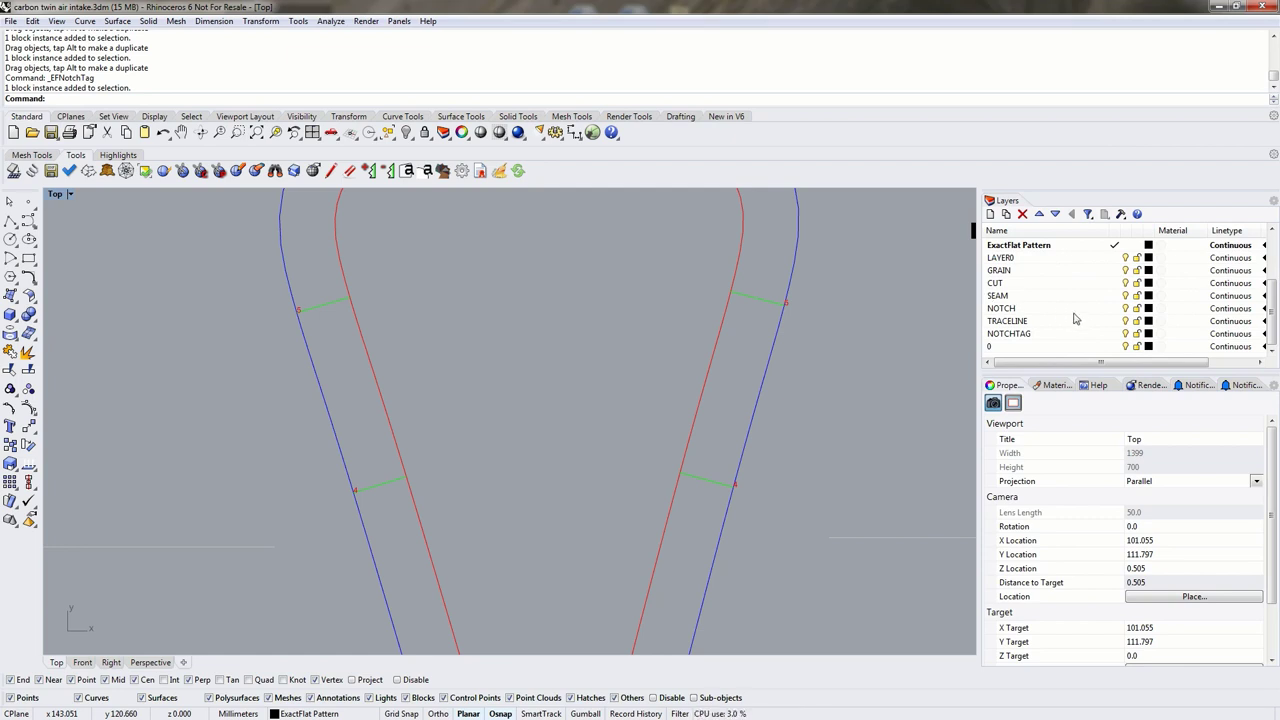
click(1004, 285)
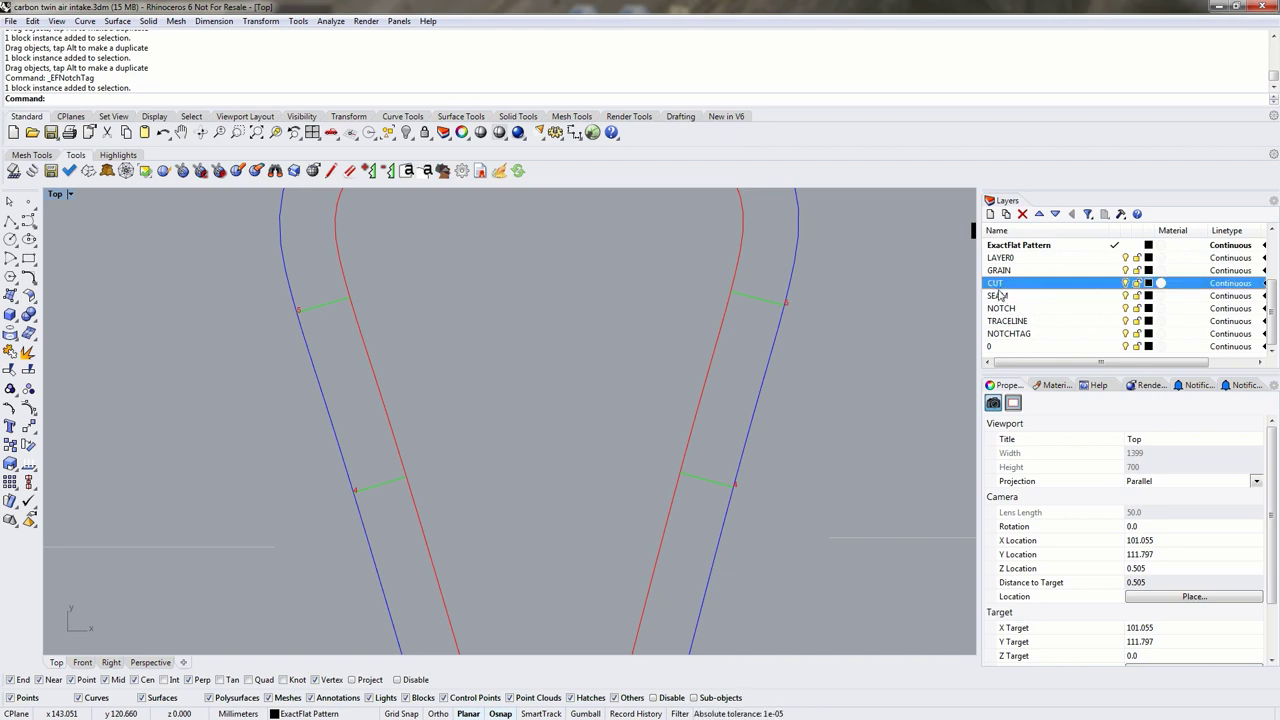
click(1000, 298)
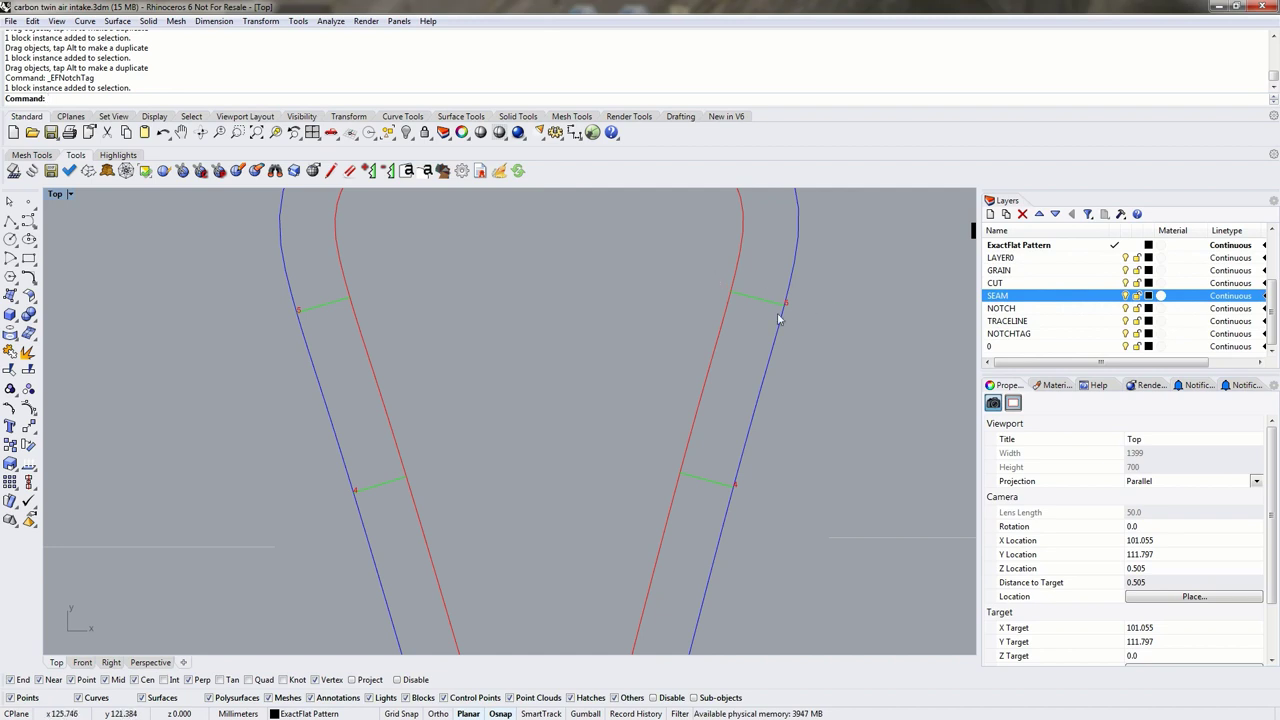
click(1007, 321)
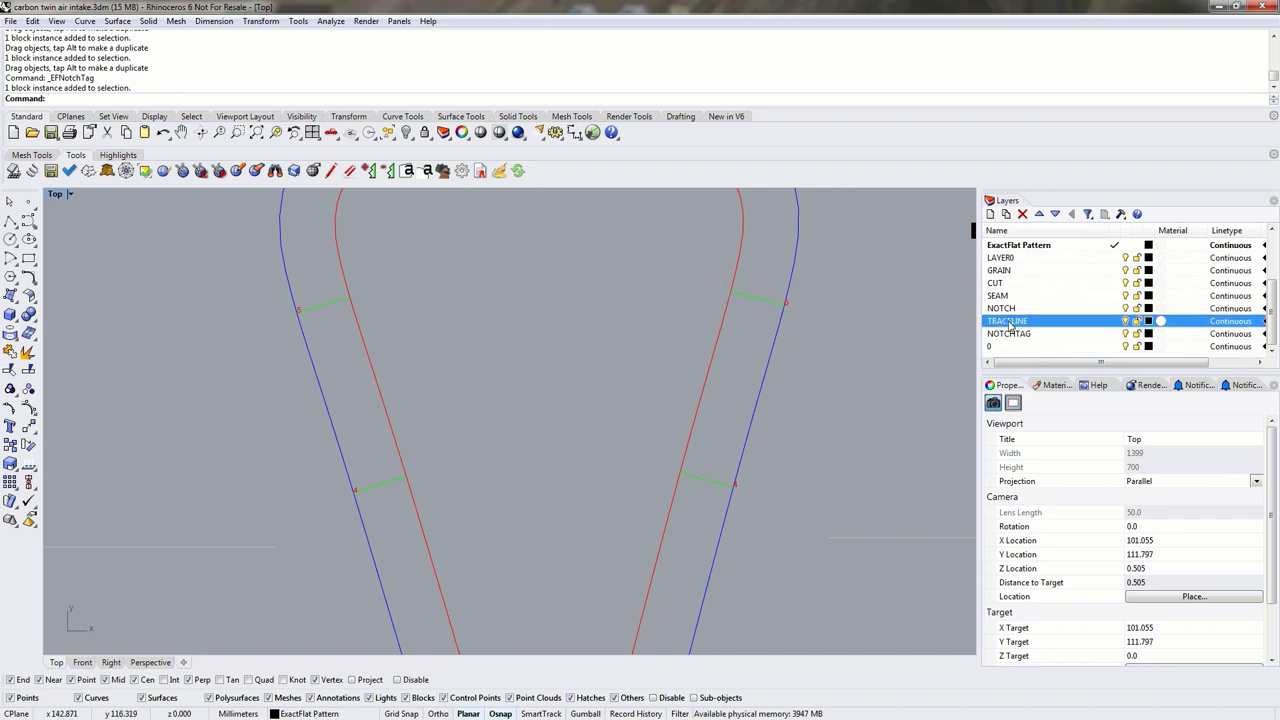
scroll(434, 326, down, 3)
scroll(434, 326, down, 3)
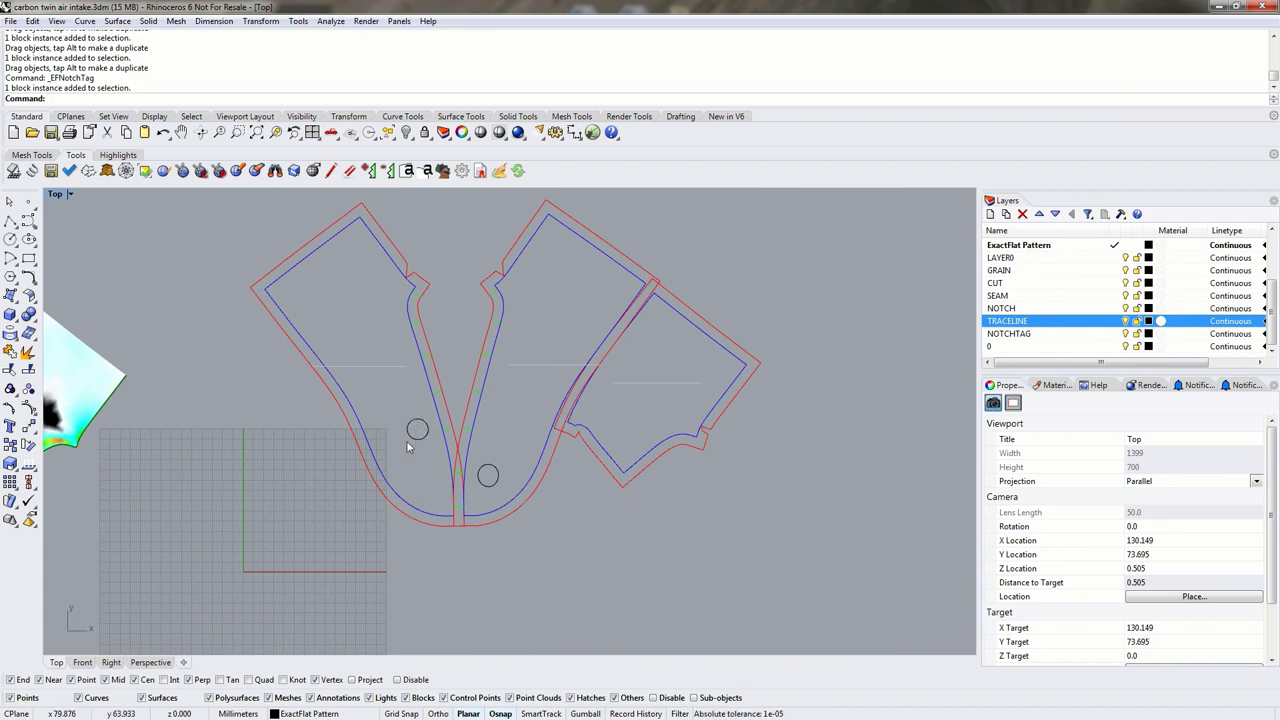
click(1020, 321)
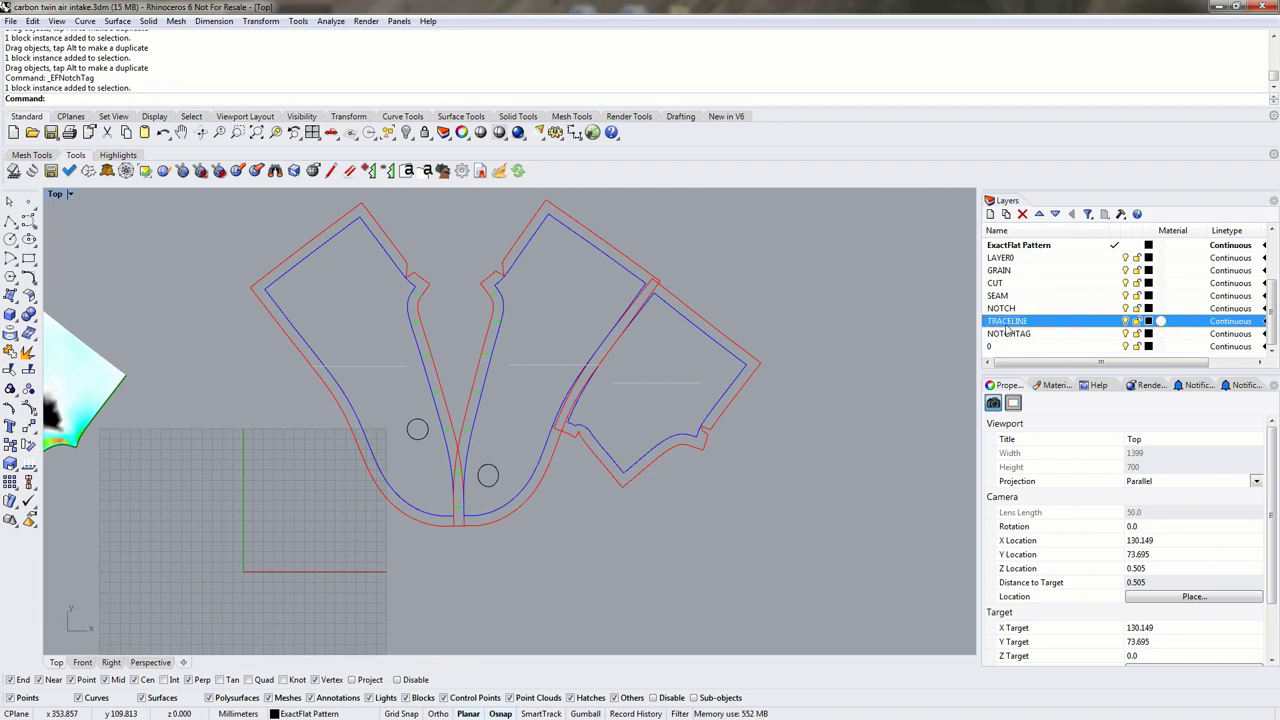
Step: Highlight the NOTCHTAG layer and inspect the tag numbers along the left large outline's inner edge
click(1025, 336)
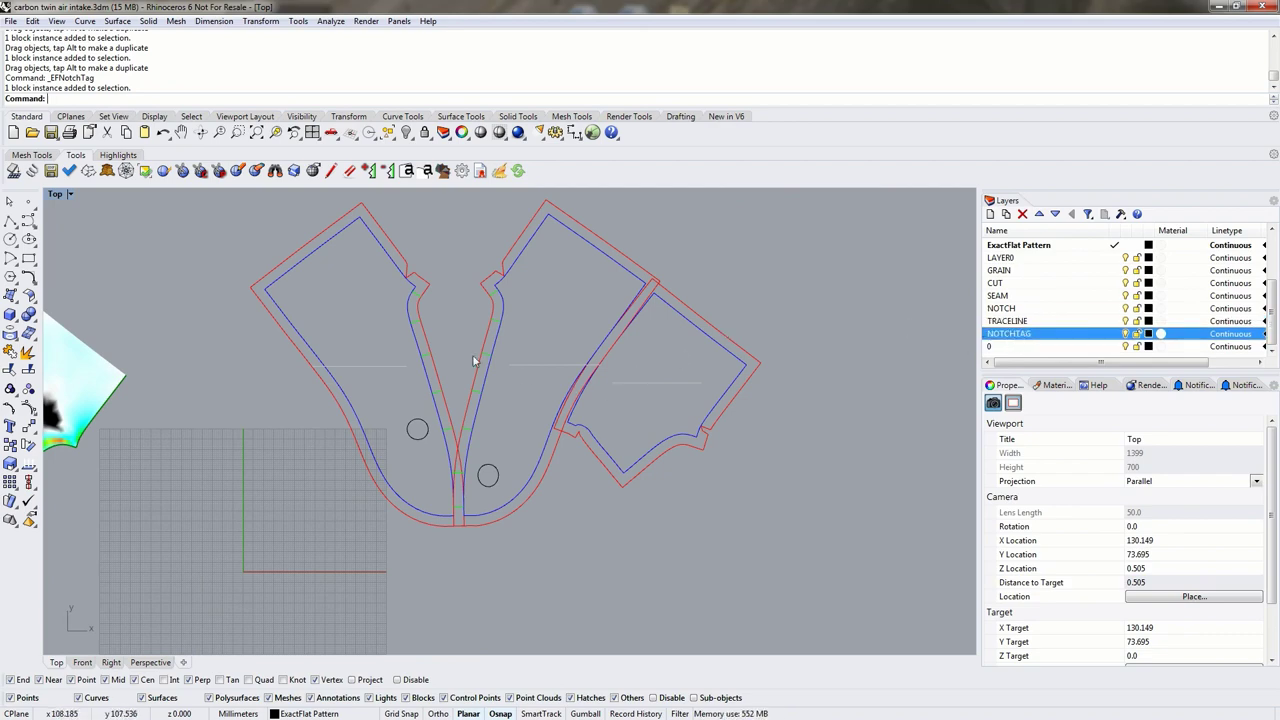
scroll(426, 318, up, 8)
scroll(426, 318, up, 2)
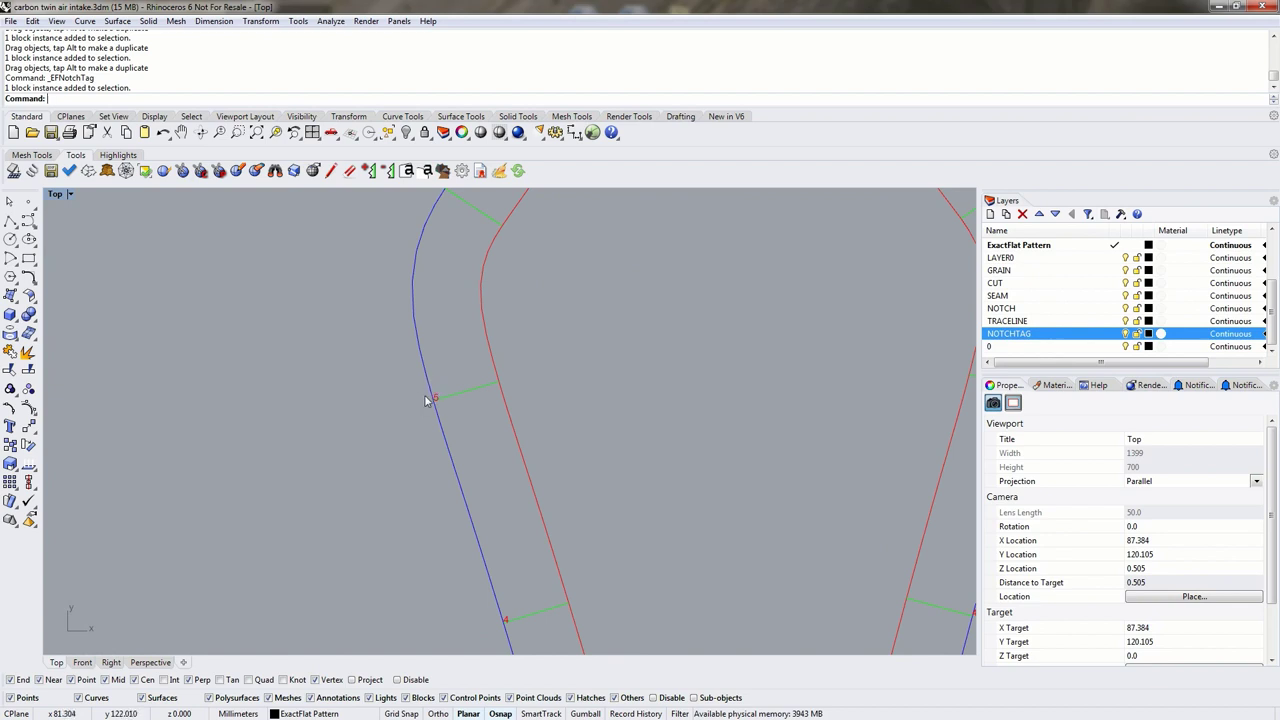
scroll(582, 312, down, 3)
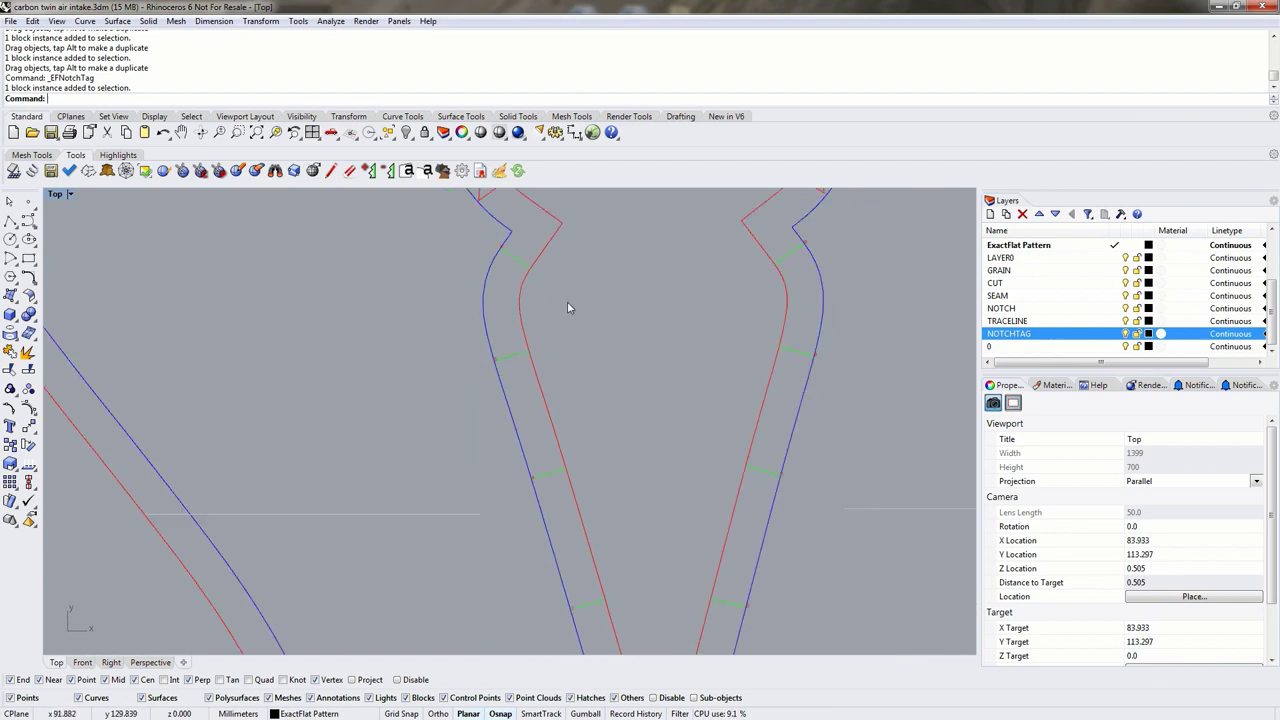
Step: Move the right small outline clear of the neighbouring large outline so they no longer overlap, and deselect it
scroll(603, 311, down, 5)
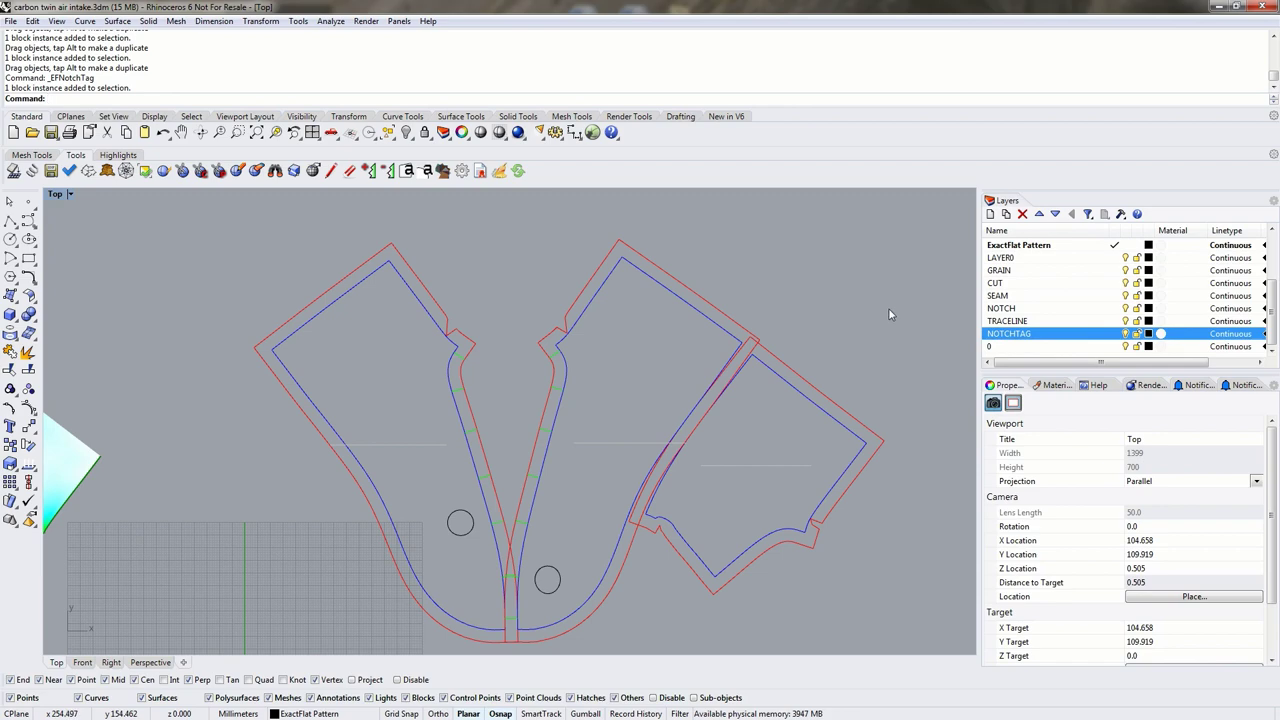
drag(806, 404, 832, 403)
key(Escape)
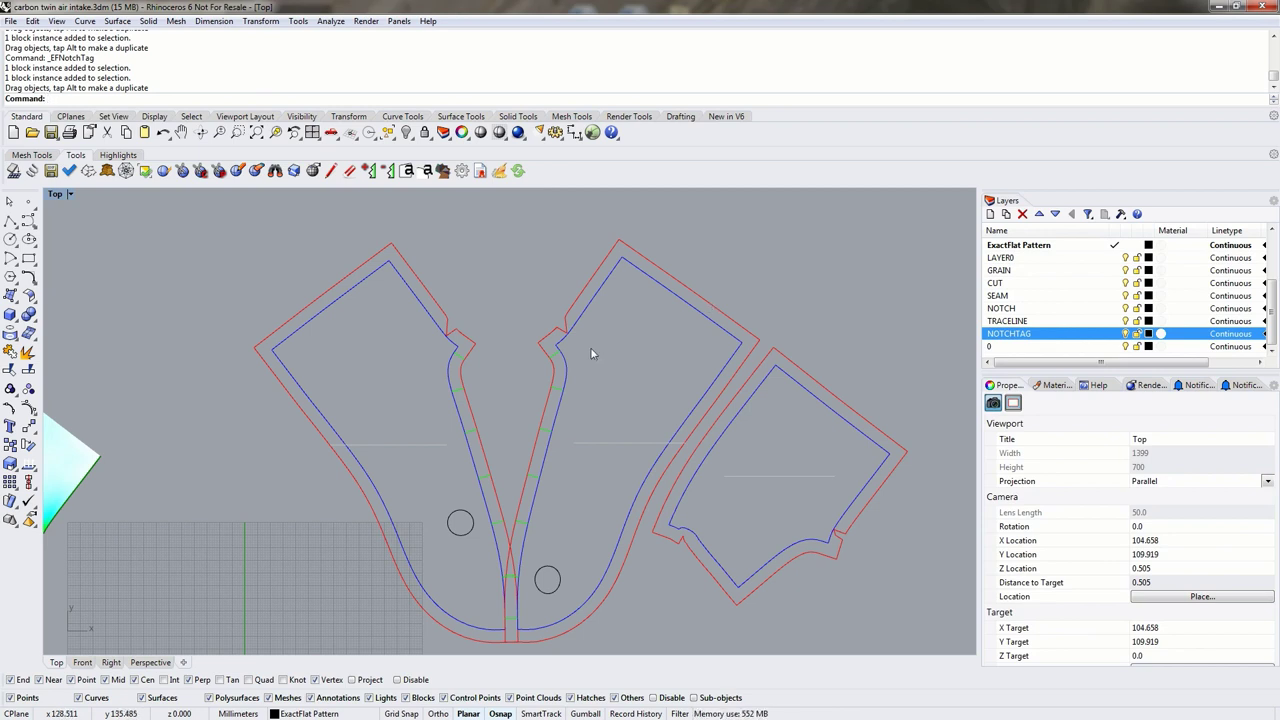
Step: Move the small outline beside the flattened mesh pieces farther left into open space and deselect it
scroll(495, 270, down, 6)
scroll(423, 258, up, 5)
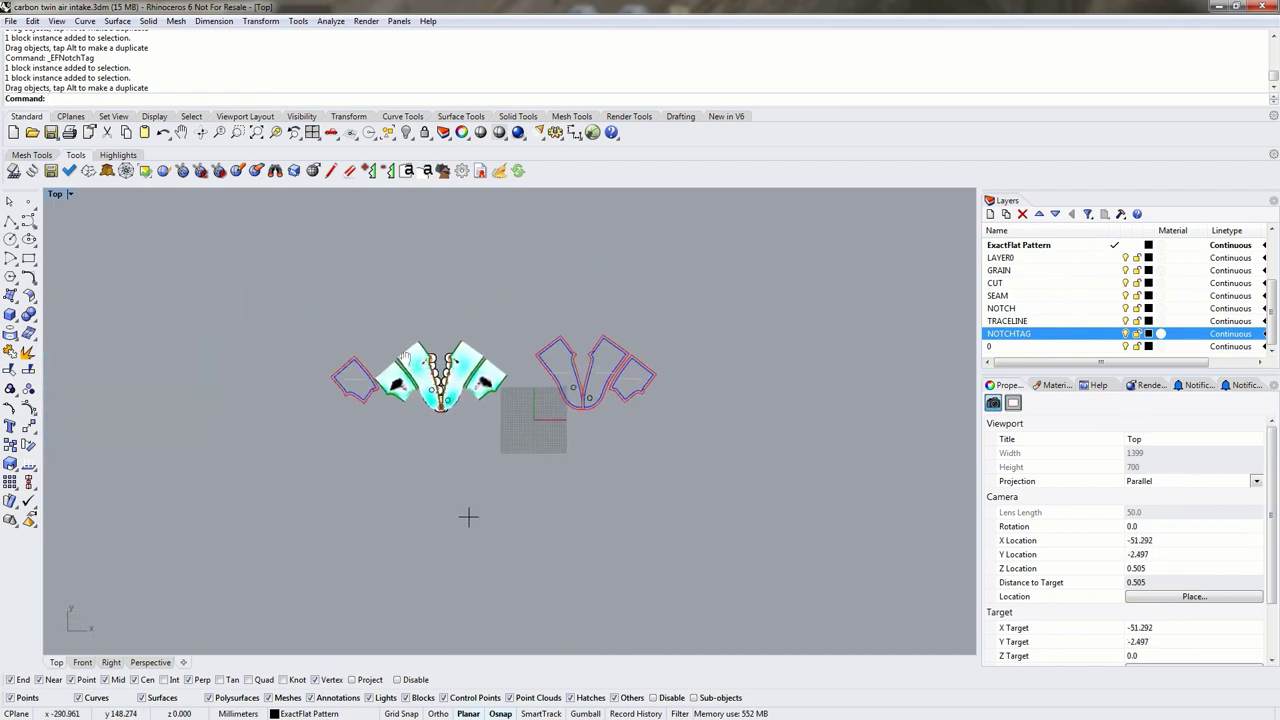
right_drag(423, 258, 610, 372)
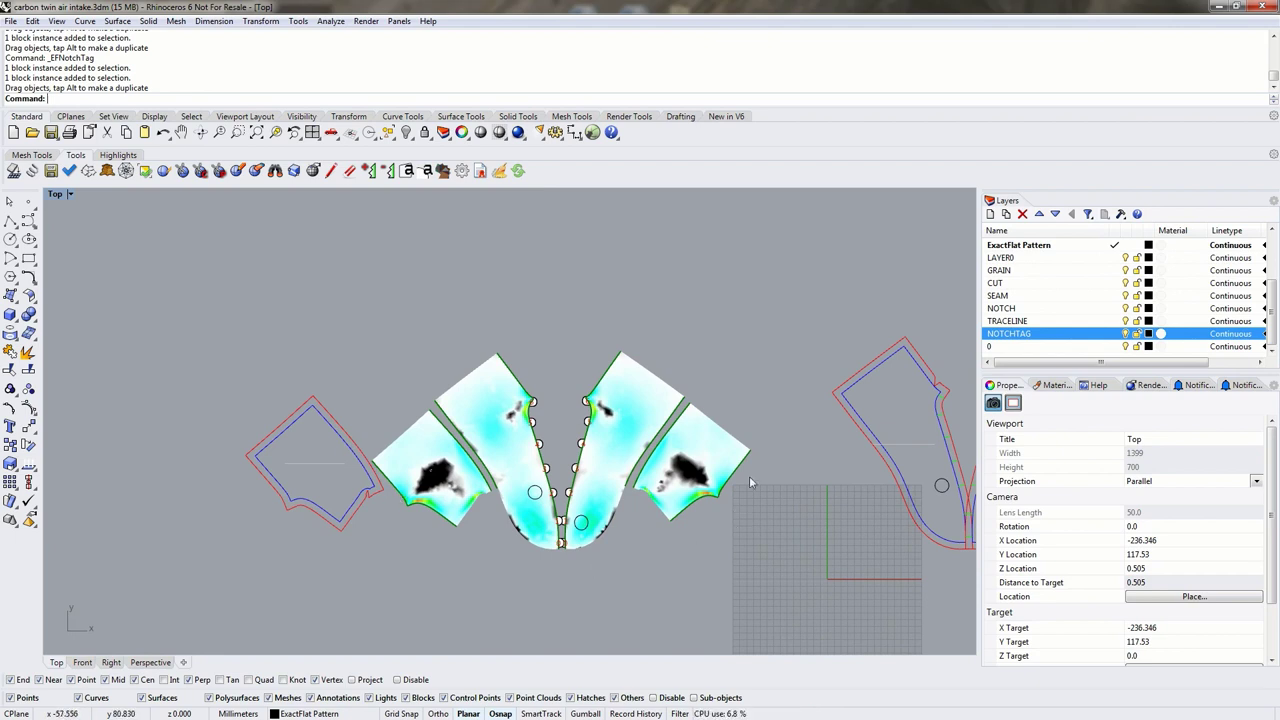
click(323, 422)
drag(323, 422, 287, 424)
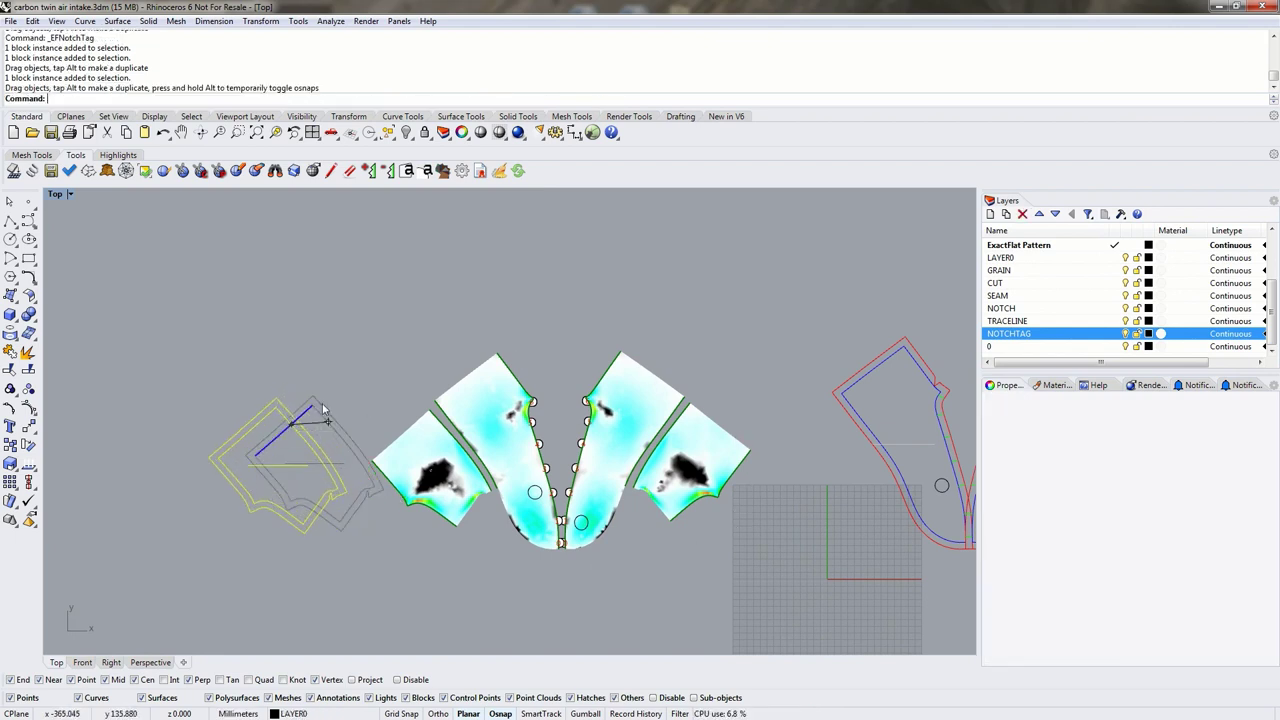
click(383, 372)
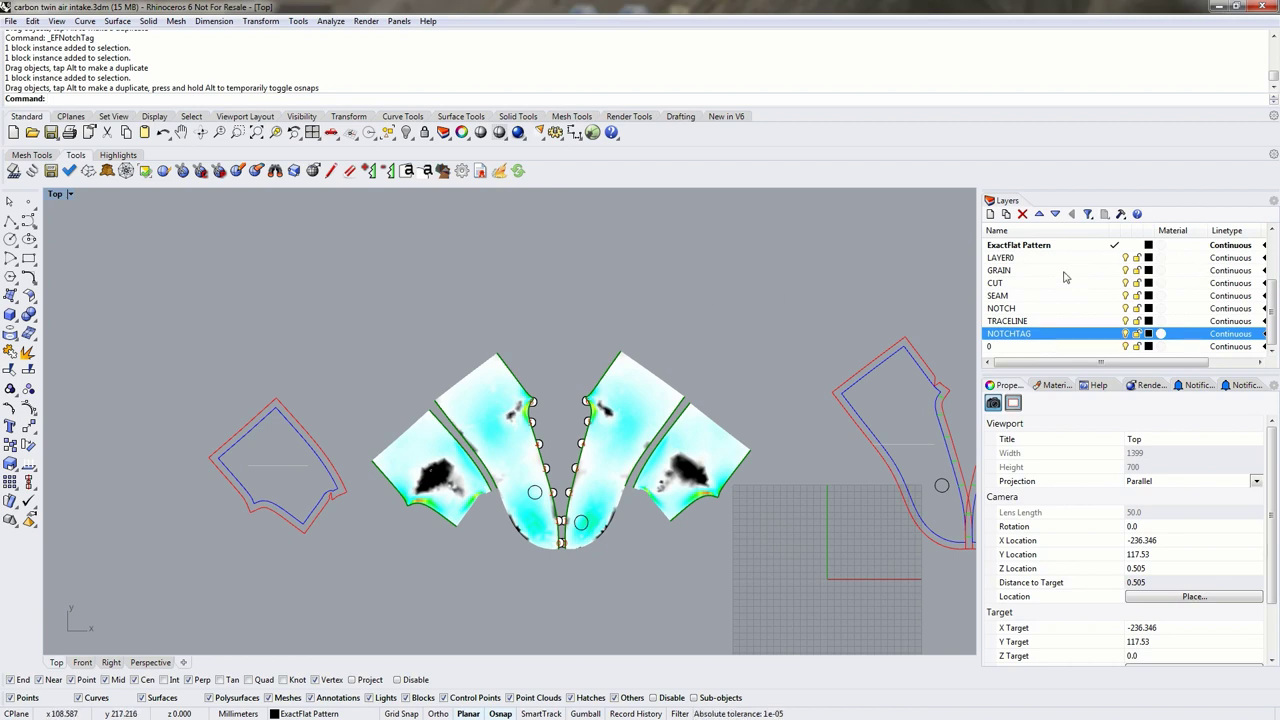
Step: Turn on the Holes layer by making it current, and hide the Remesh layer
scroll(1070, 278, up, 2)
click(1114, 296)
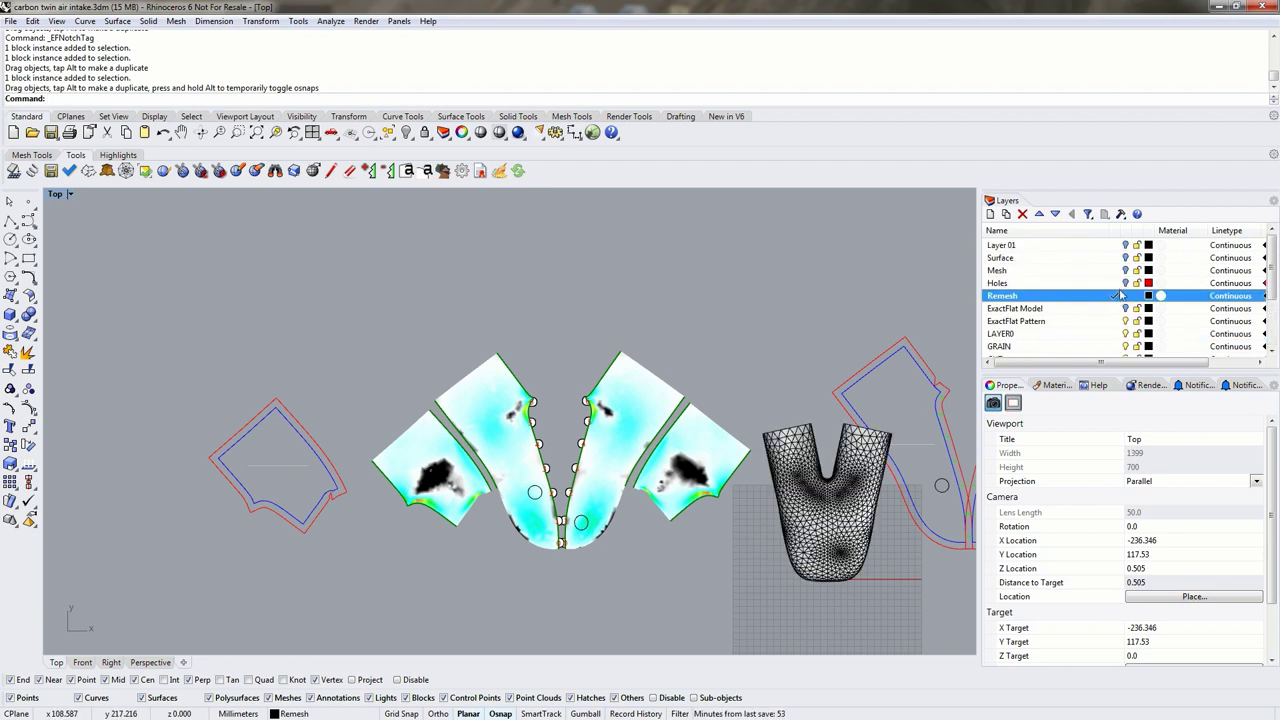
click(1114, 283)
click(1126, 296)
Step: Compare the Mesh and Remesh versions of the intake, leaving Remesh as the current layer and Mesh hidden
click(1114, 270)
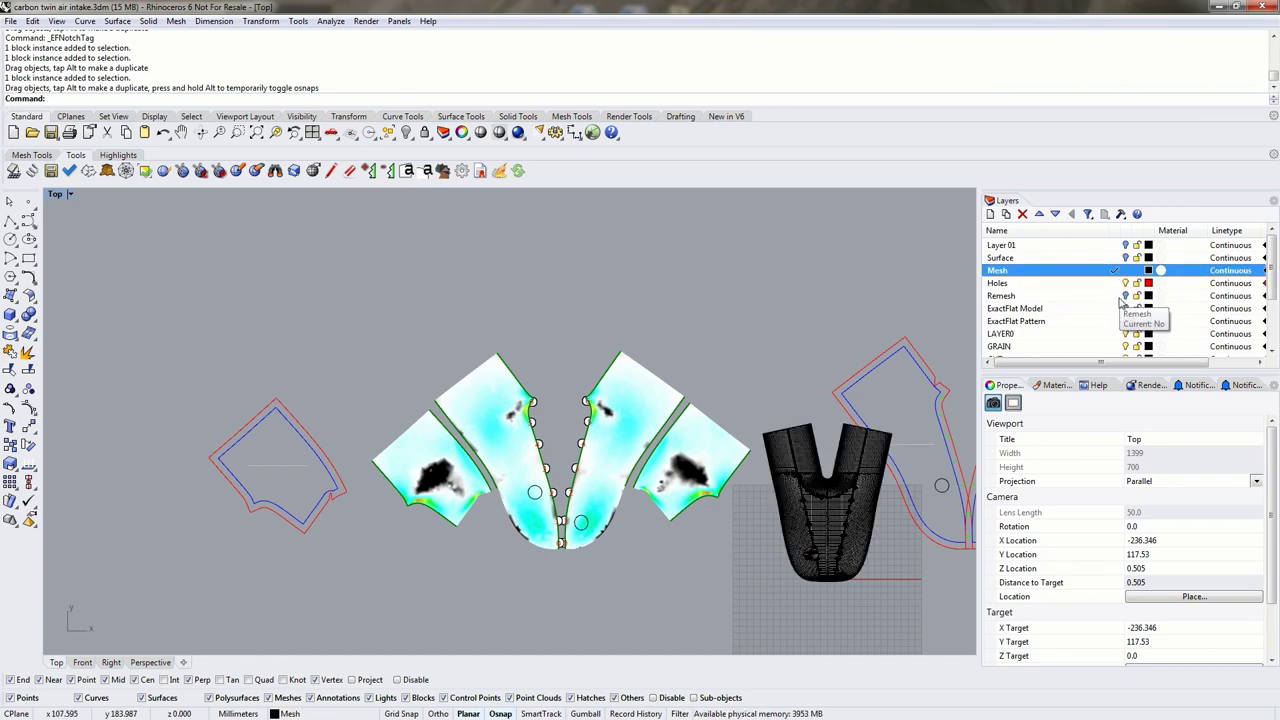
click(1116, 296)
click(1114, 270)
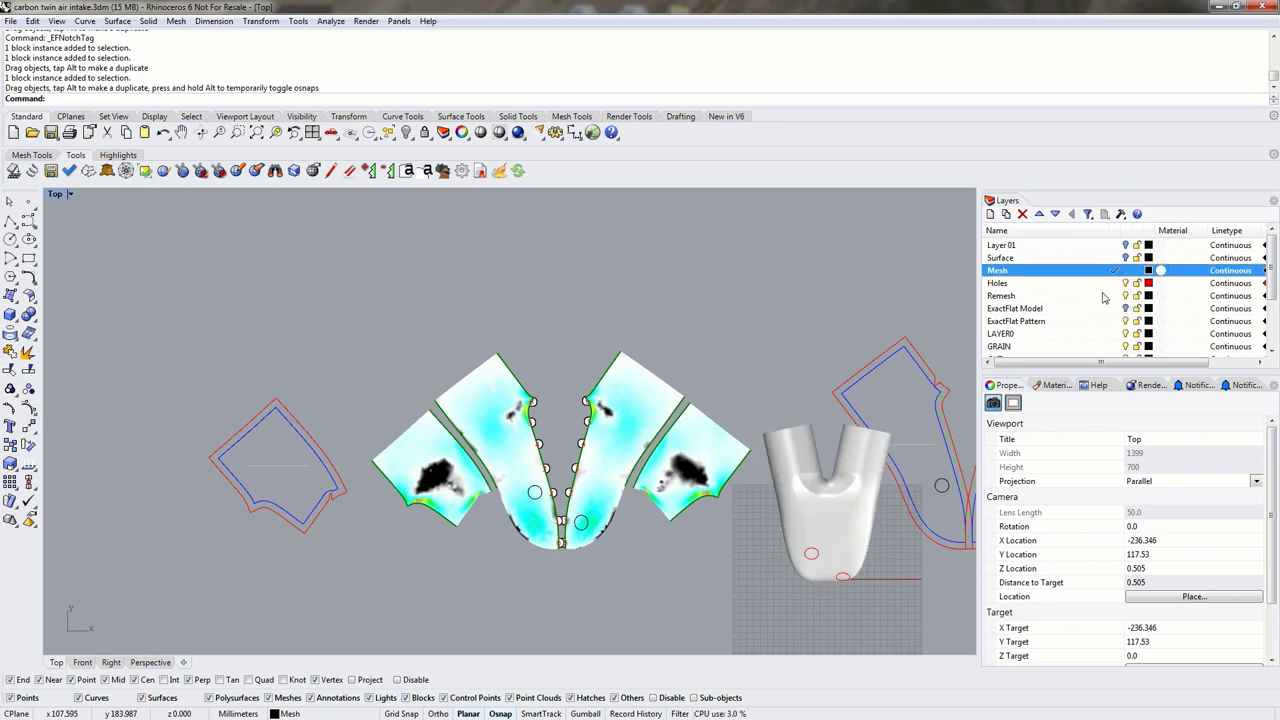
click(1117, 296)
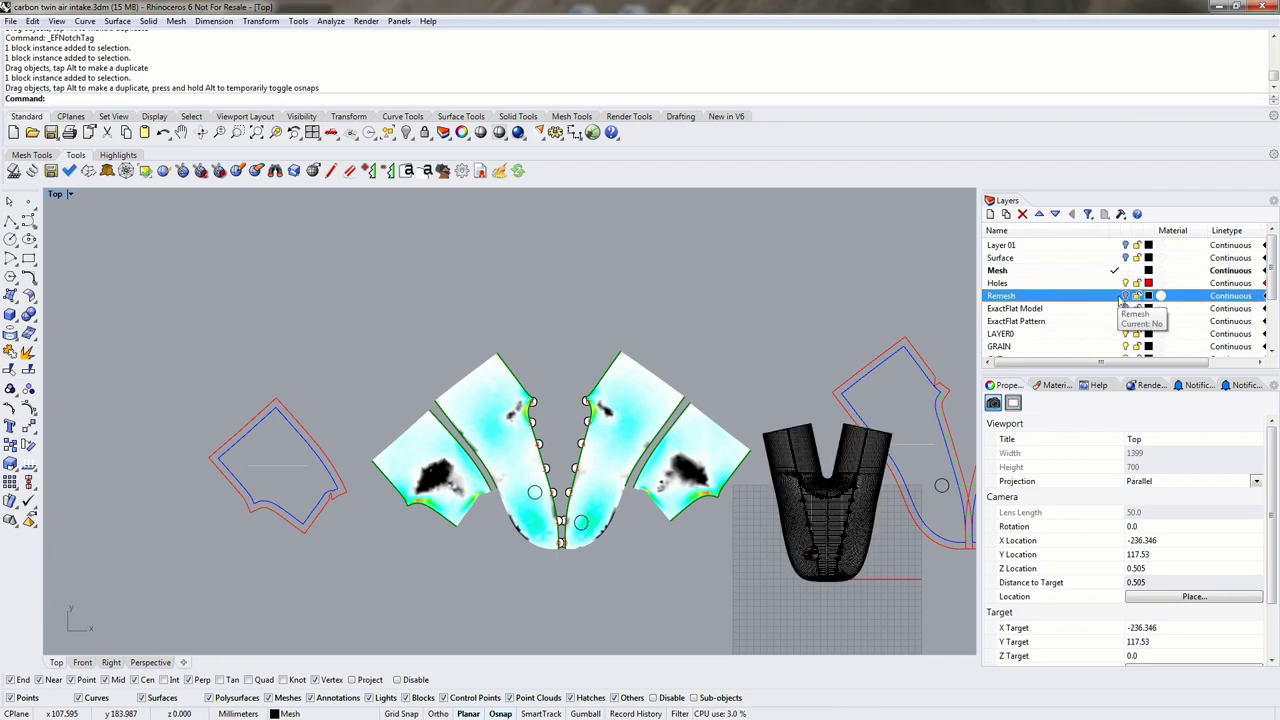
click(1125, 270)
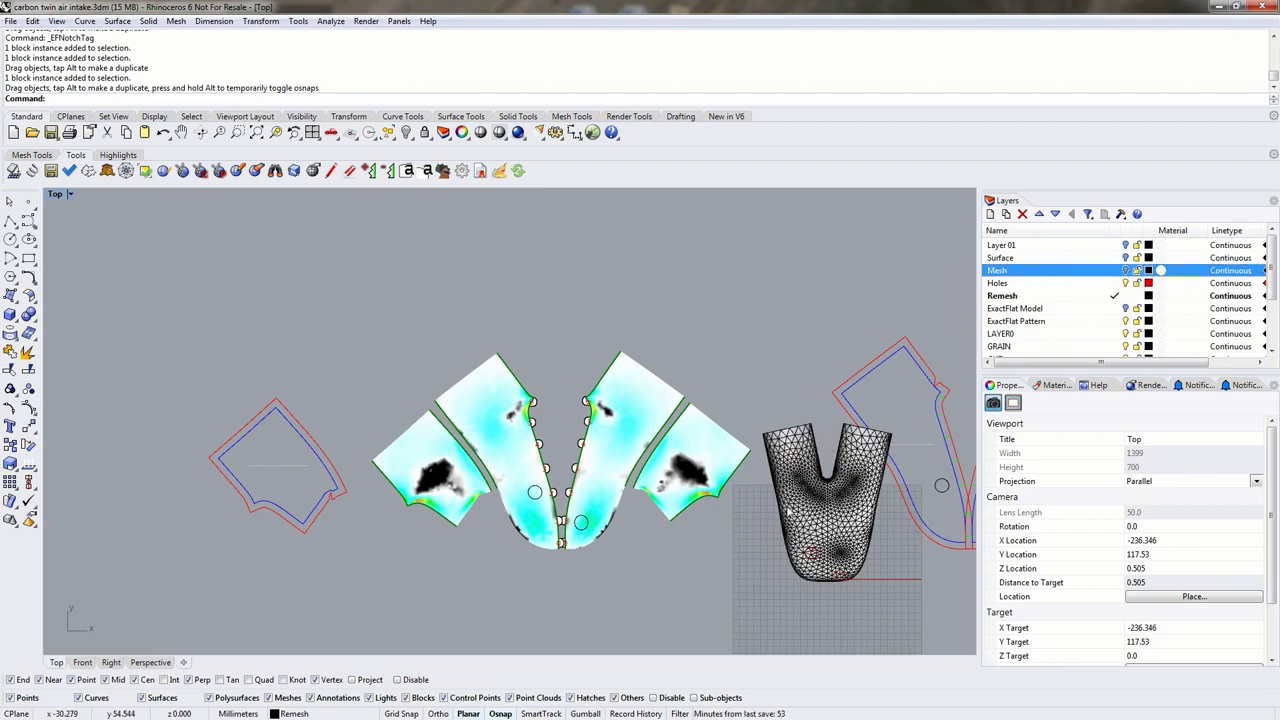
click(805, 450)
click(815, 357)
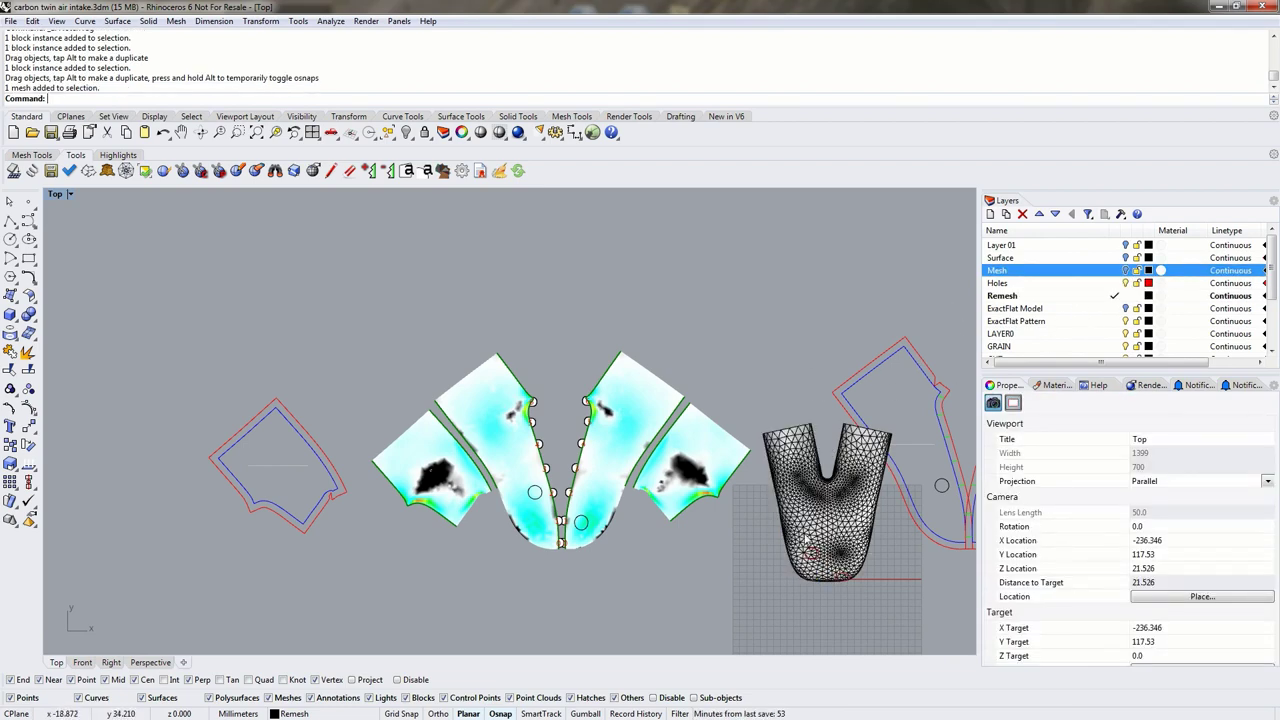